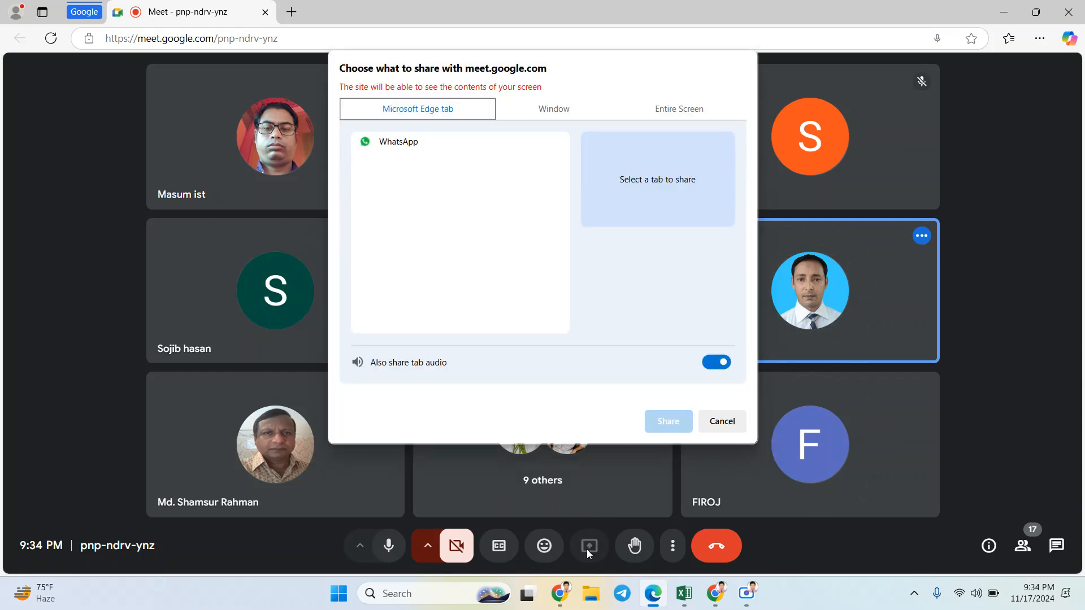
# Step: Share the entire screen with the Google Meet call
pyautogui.click(667, 115)
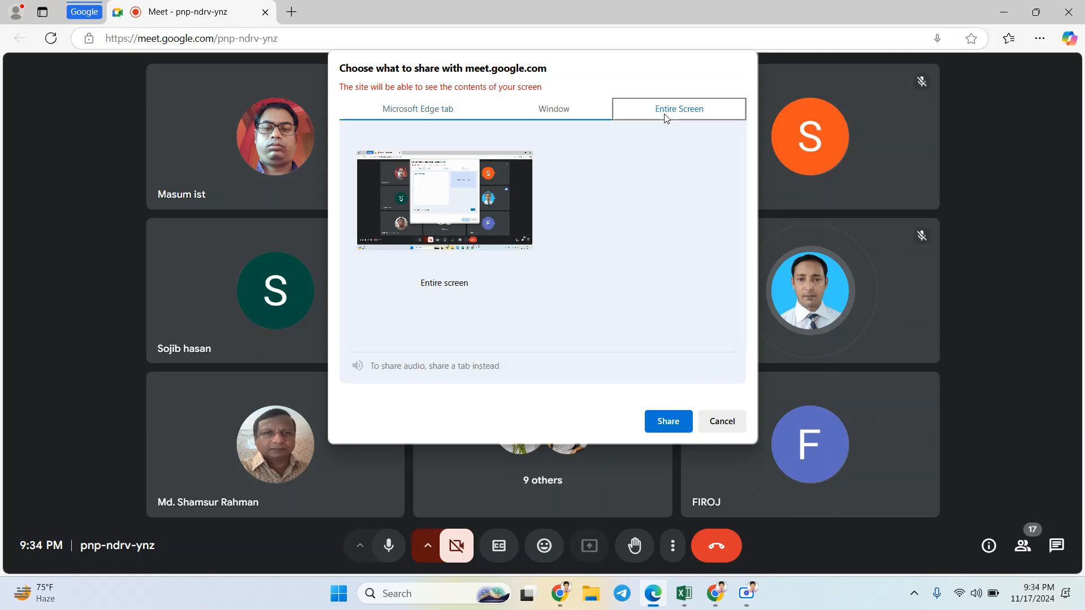
pyautogui.click(446, 211)
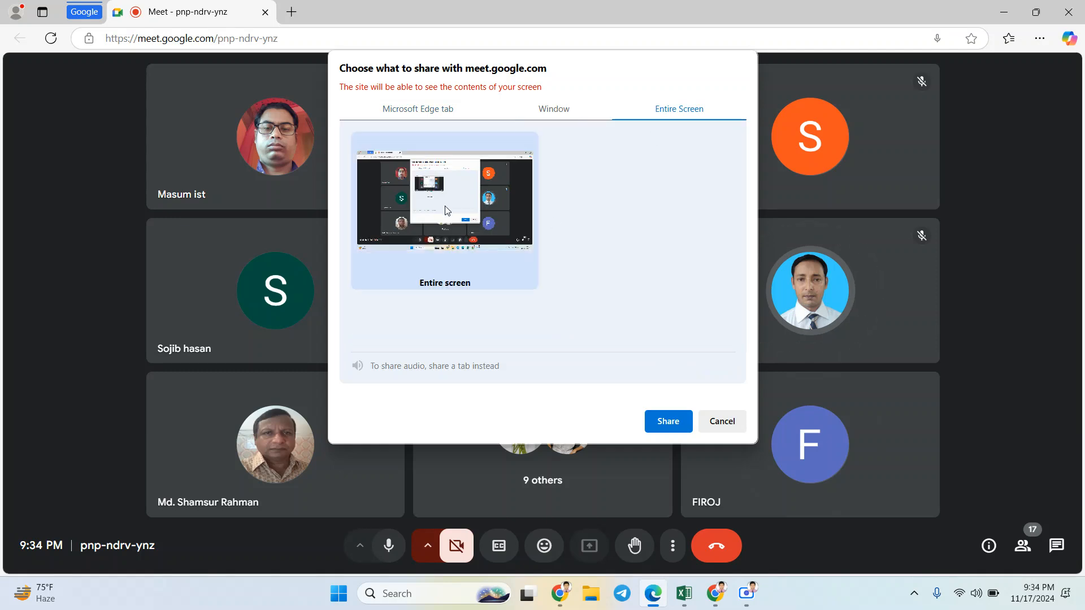
pyautogui.click(668, 421)
# Step: Switch to the Excel Course workbook in Excel and hide the screen-sharing notice
pyautogui.moveTo(706, 607)
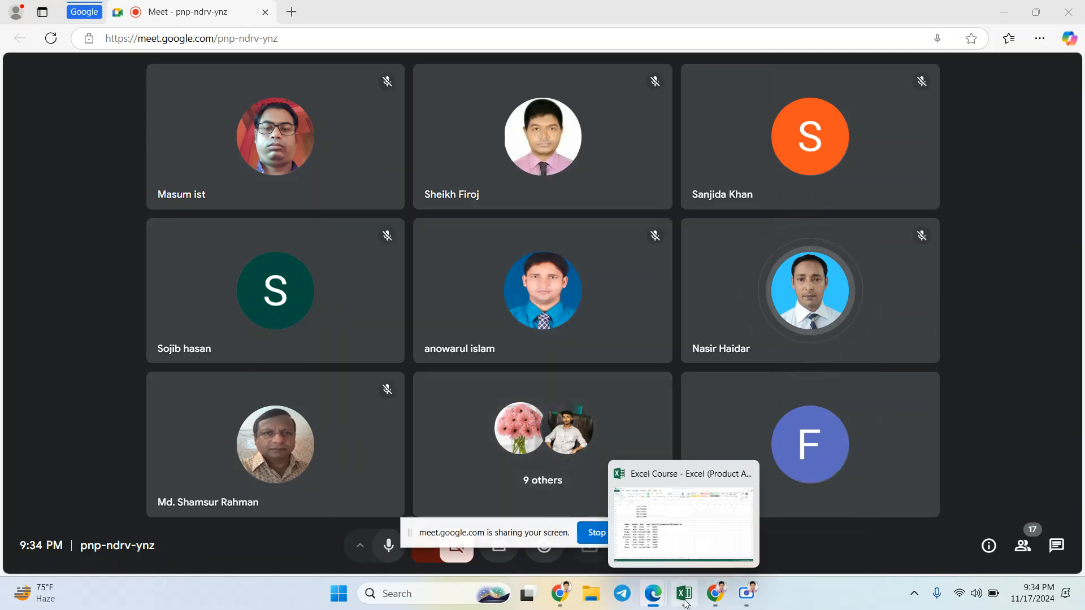
pyautogui.click(684, 523)
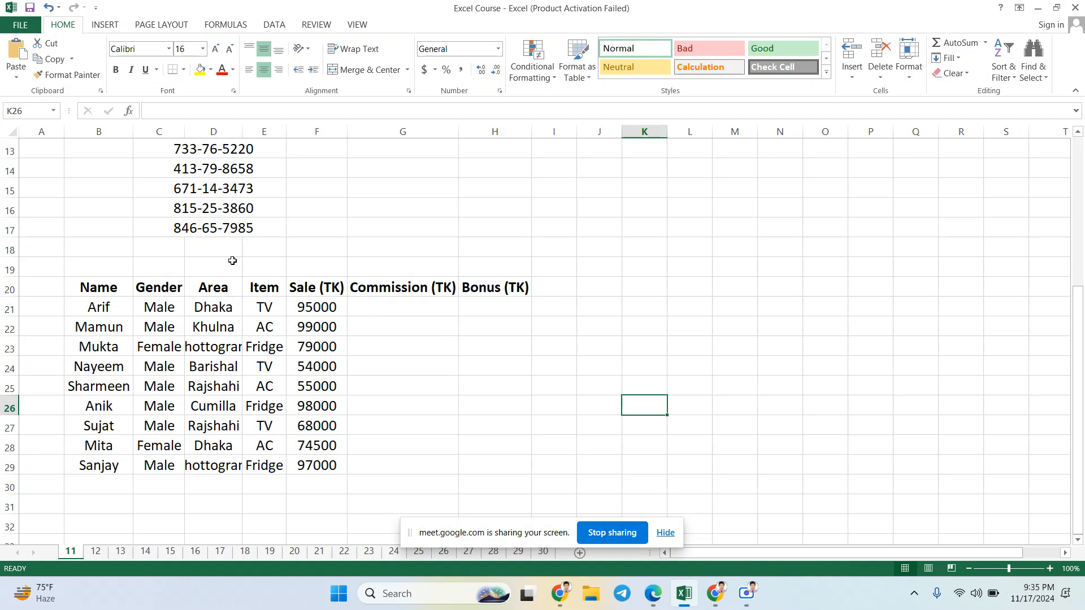
pyautogui.click(667, 533)
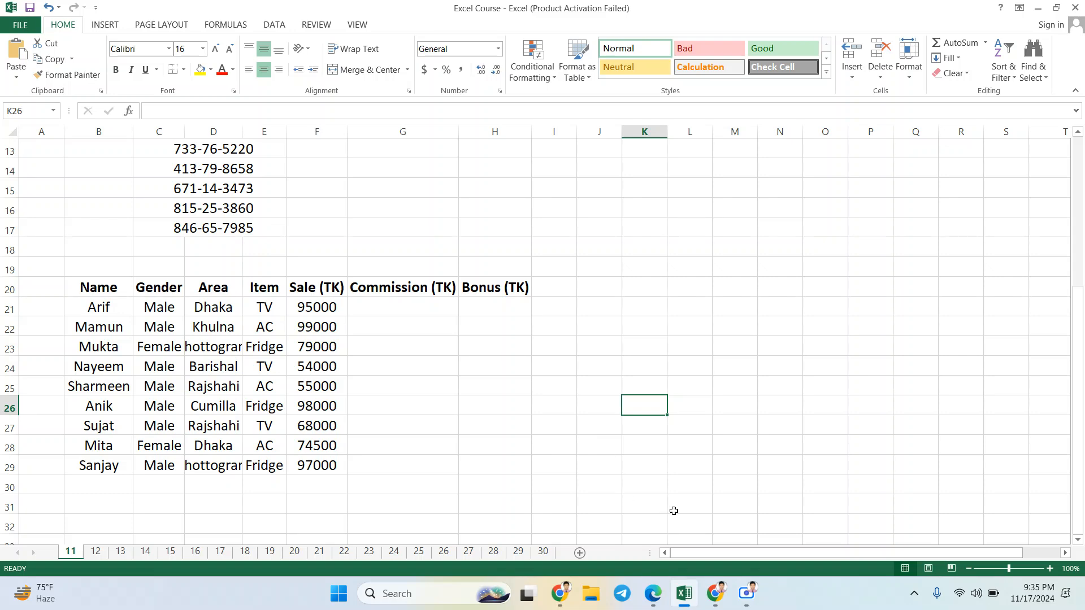
# Step: Switch to the Google Meet window in Edge and dismiss the infinity mirror notice
pyautogui.moveTo(652, 593)
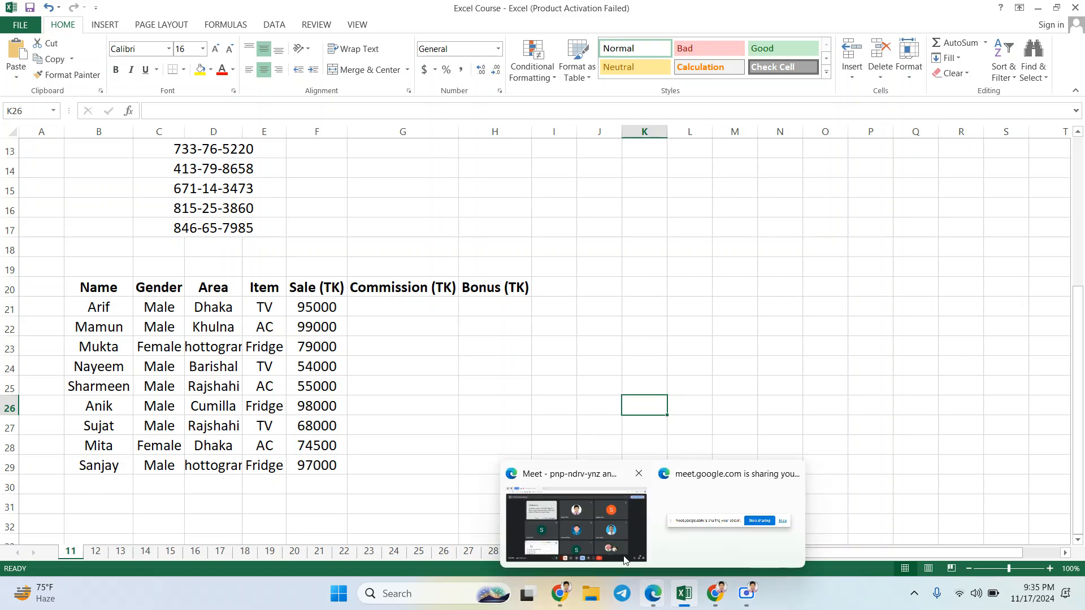
pyautogui.click(609, 540)
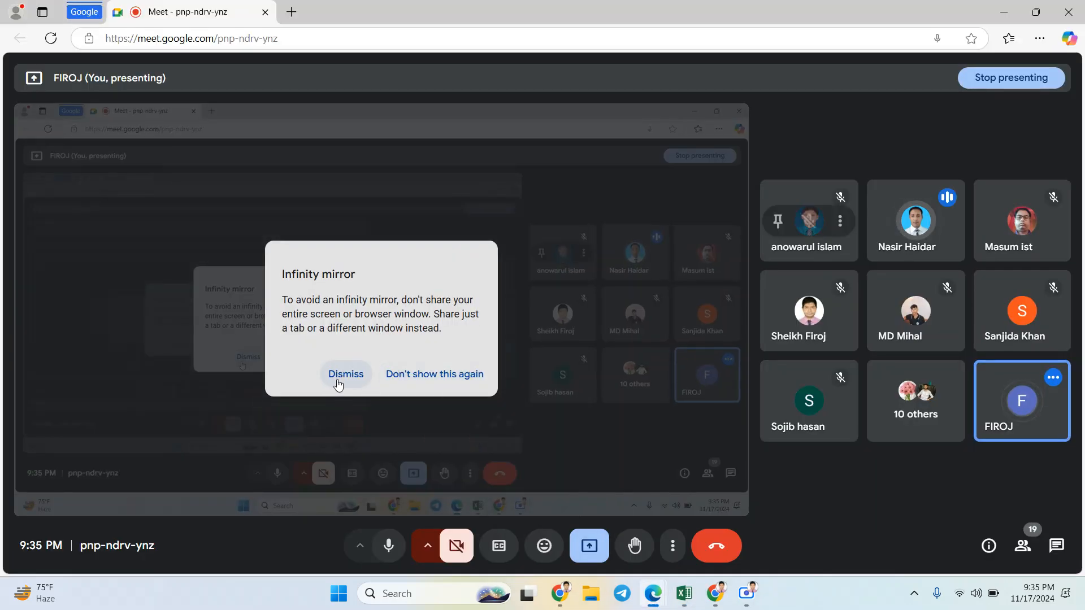
pyautogui.click(342, 374)
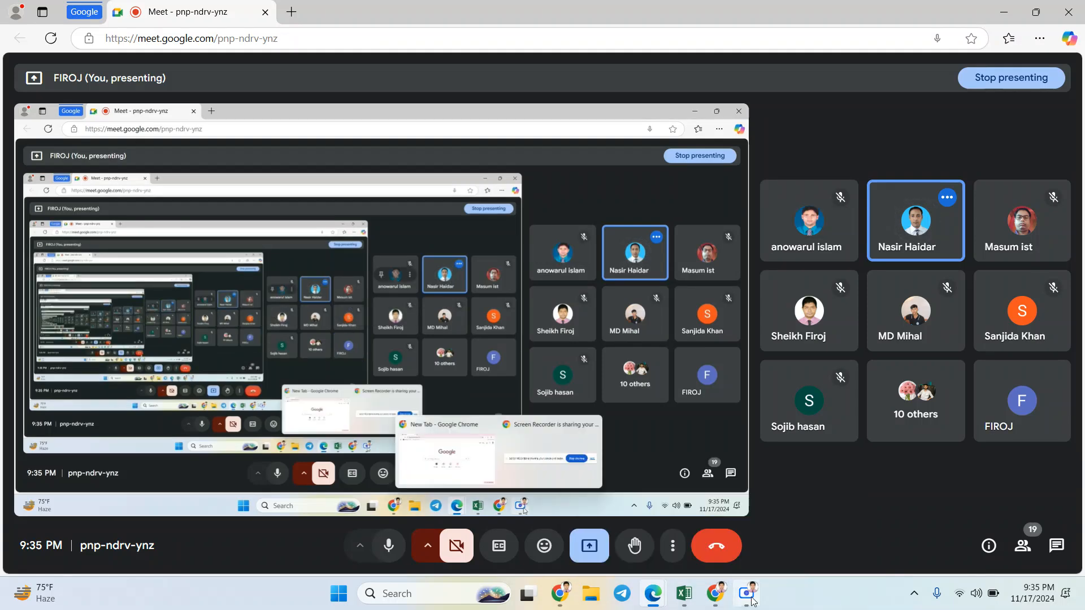
# Step: Check the Screen Recorder window, and return to the Excel Course workbook in Excel
pyautogui.moveTo(746, 592)
pyautogui.click(742, 533)
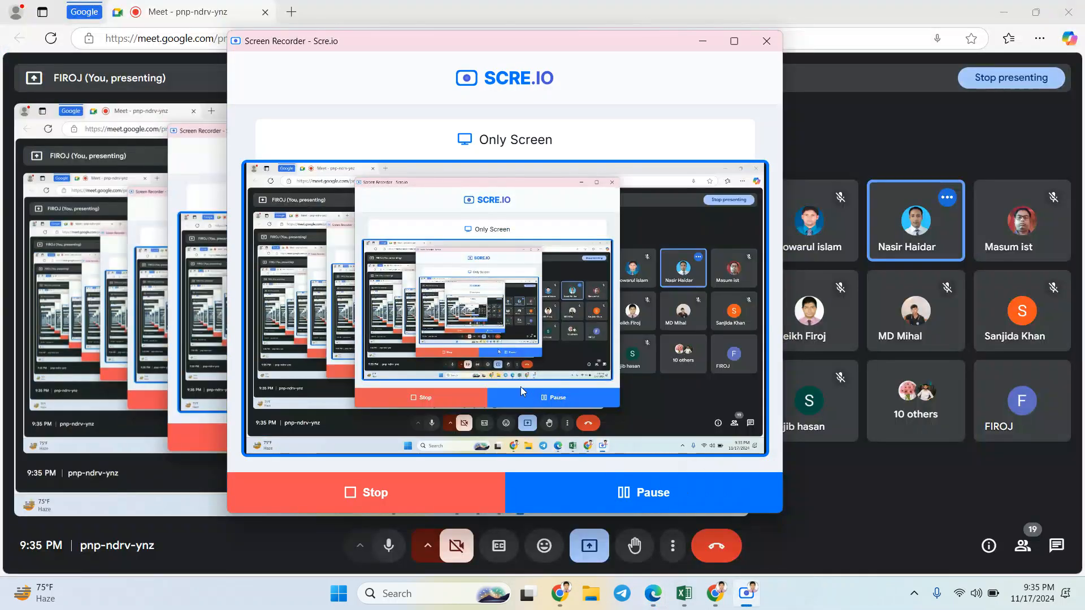
pyautogui.moveTo(653, 593)
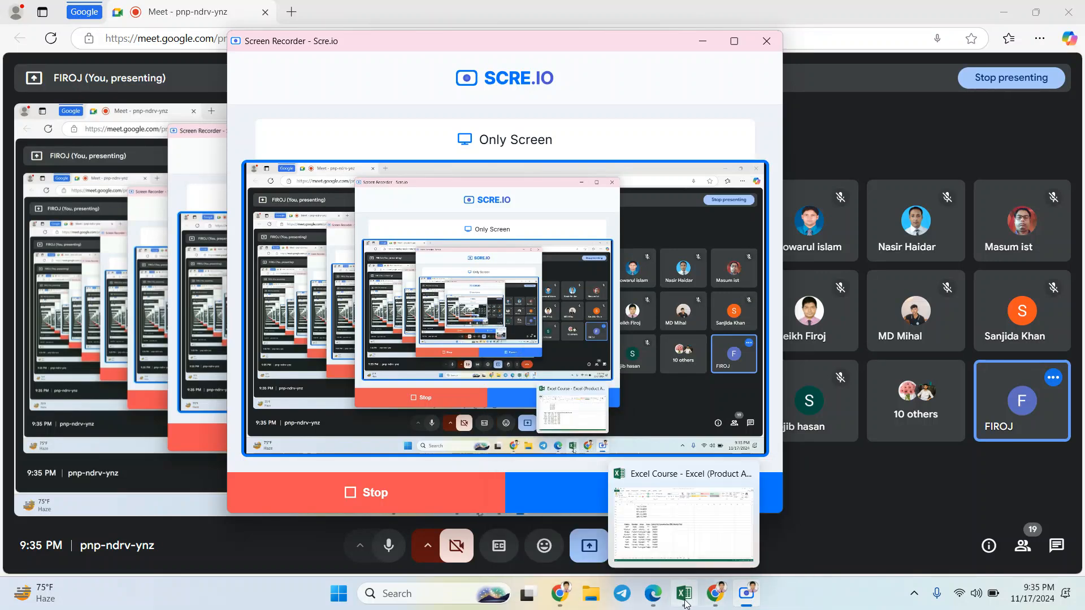
pyautogui.click(677, 543)
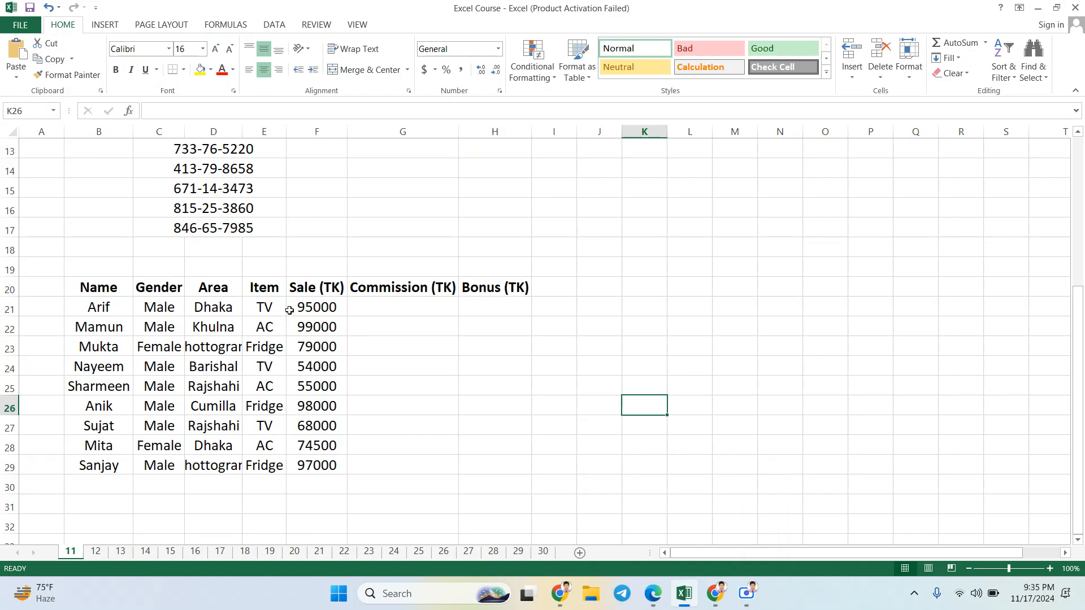
# Step: Examine the CLASS-11 (FIND FORMULA) title and the Id list on sheet 11
pyautogui.scroll(4, 290, 311)
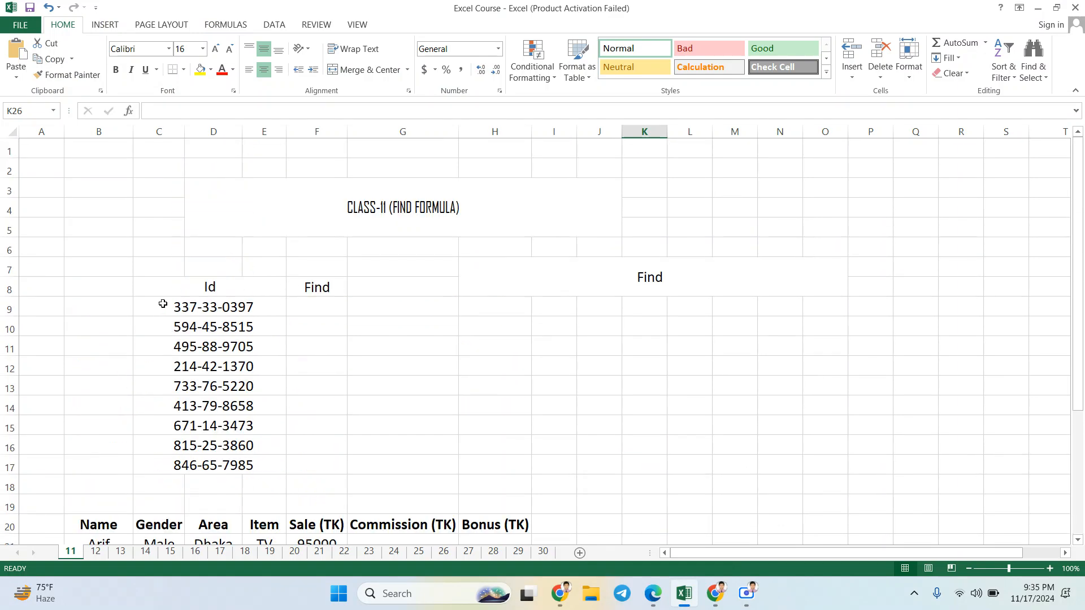
pyautogui.click(437, 219)
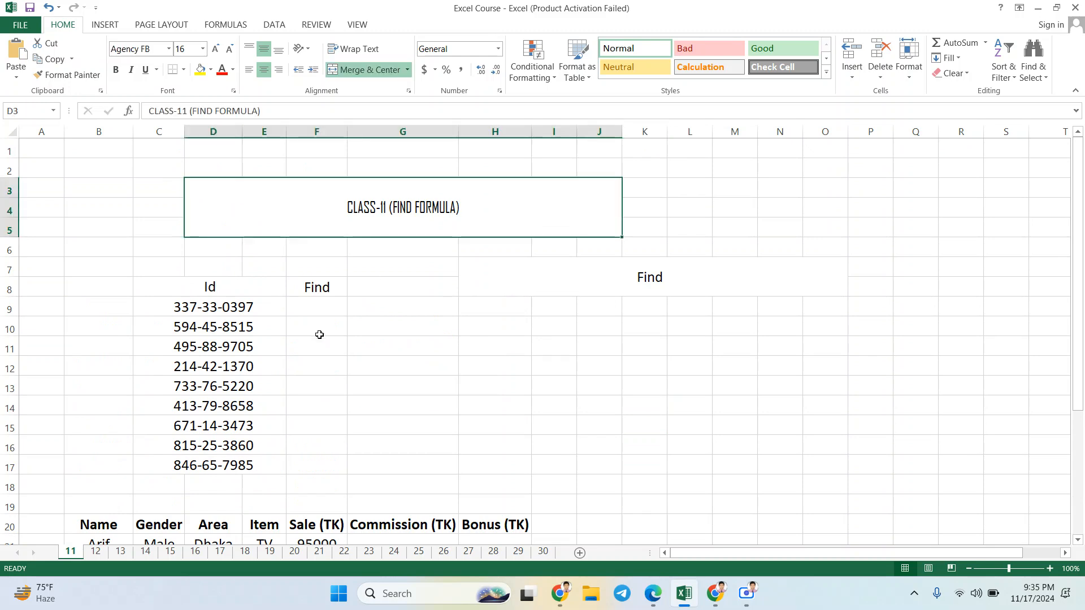
pyautogui.click(254, 308)
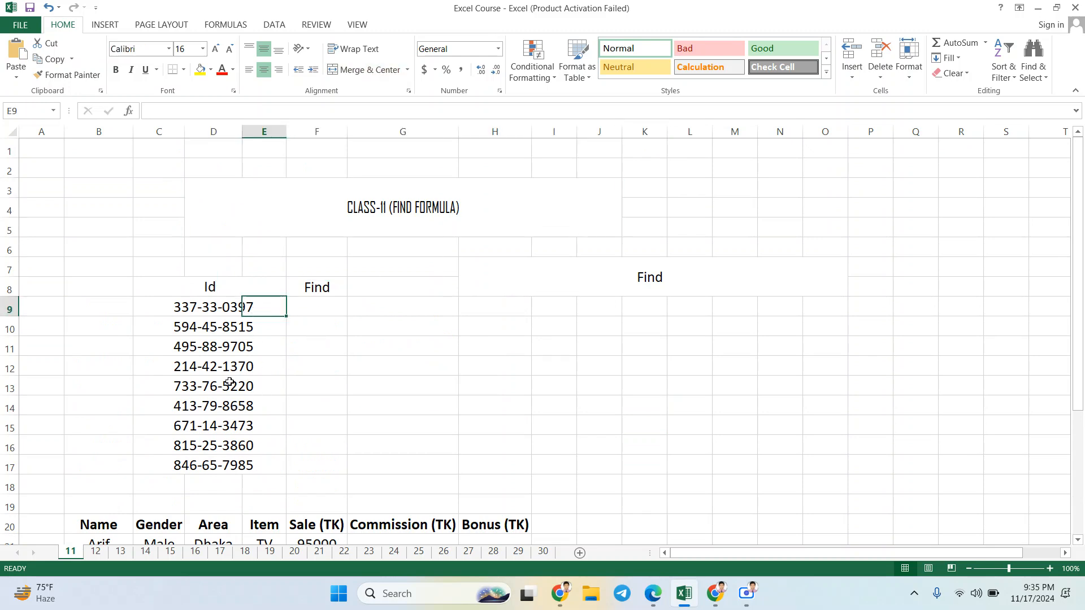
pyautogui.click(210, 314)
pyautogui.click(164, 314)
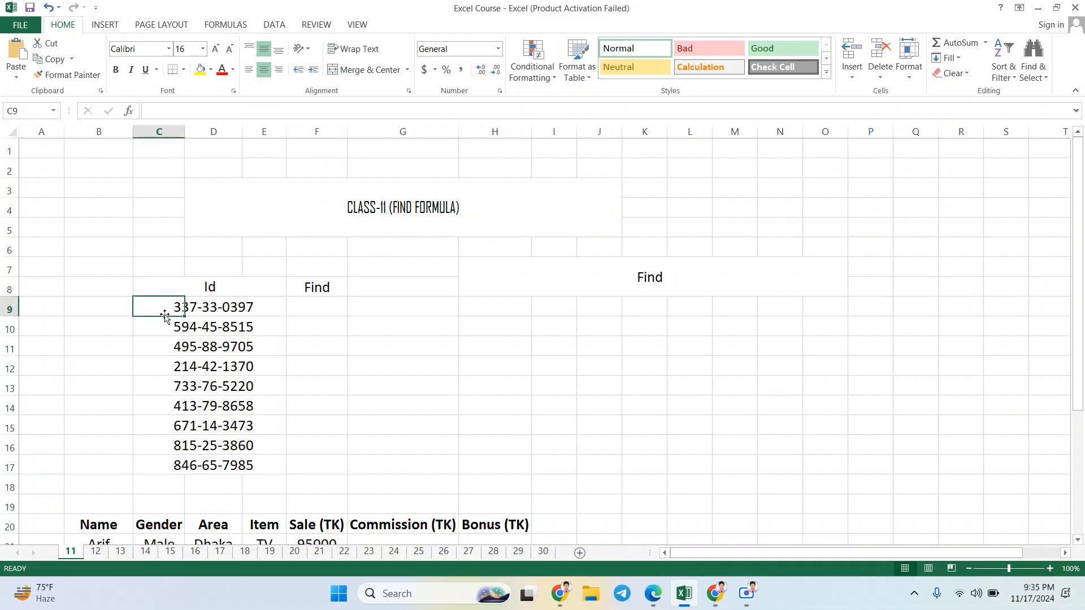
pyautogui.click(236, 291)
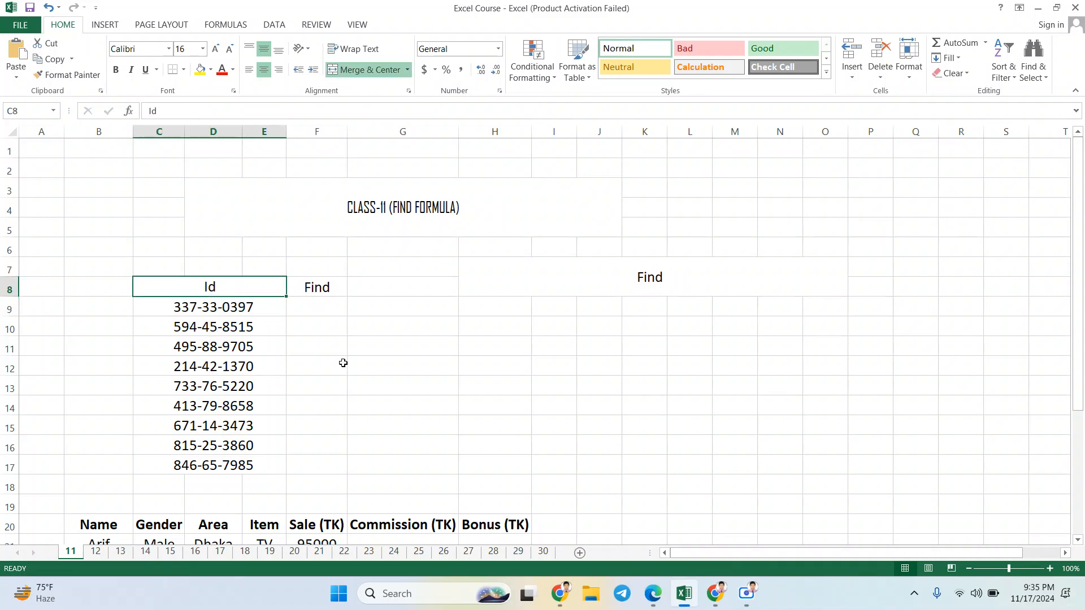
# Step: Examine the sales table's column headings in row 20, from Name through Bonus (TK)
pyautogui.scroll(-1, 344, 366)
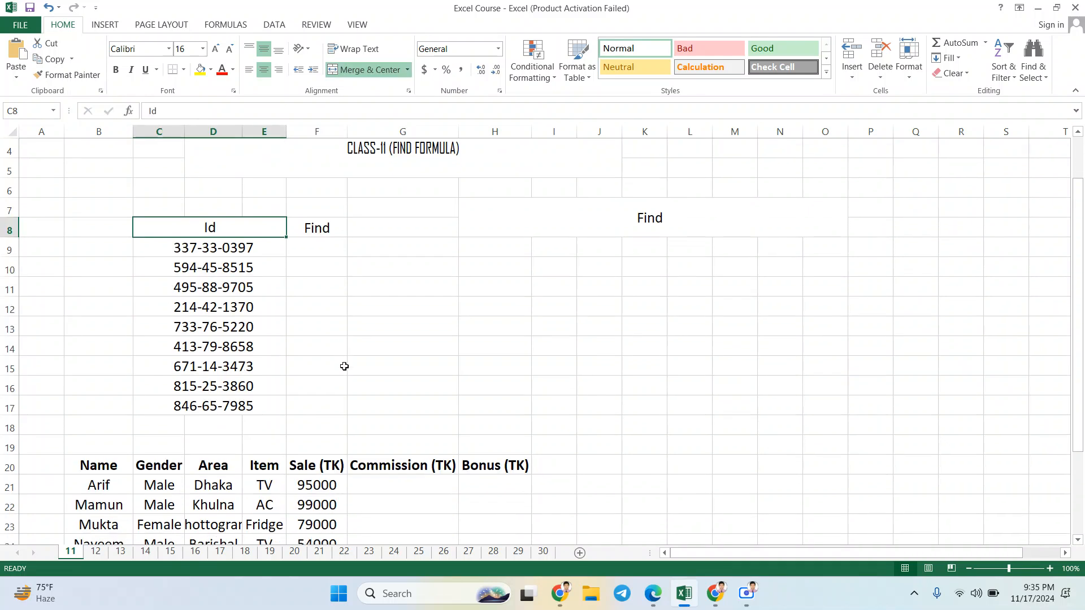
pyautogui.scroll(-1, 312, 353)
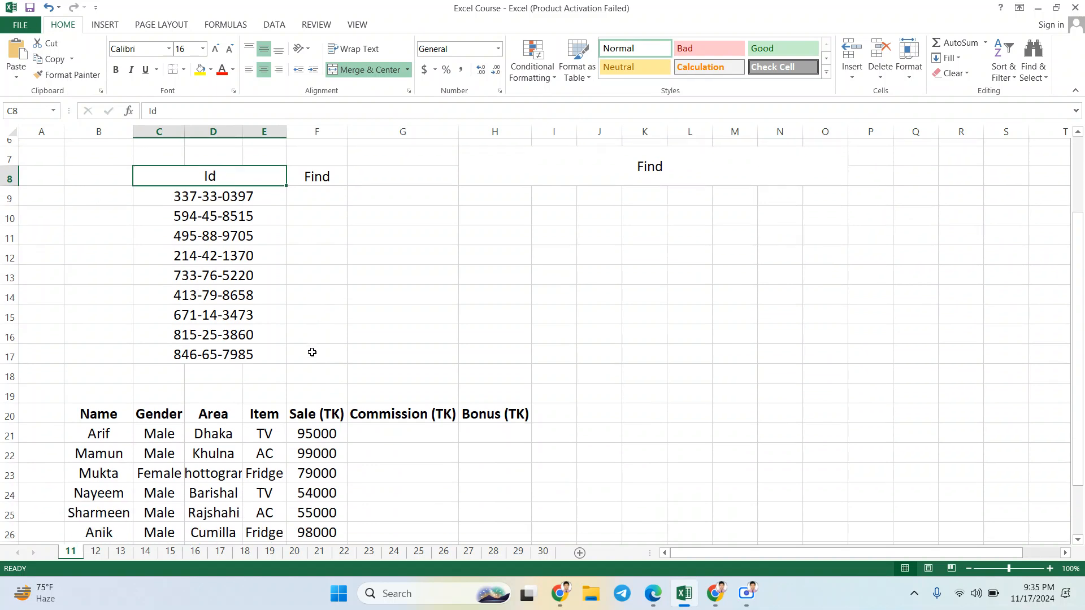
pyautogui.click(105, 404)
pyautogui.click(156, 413)
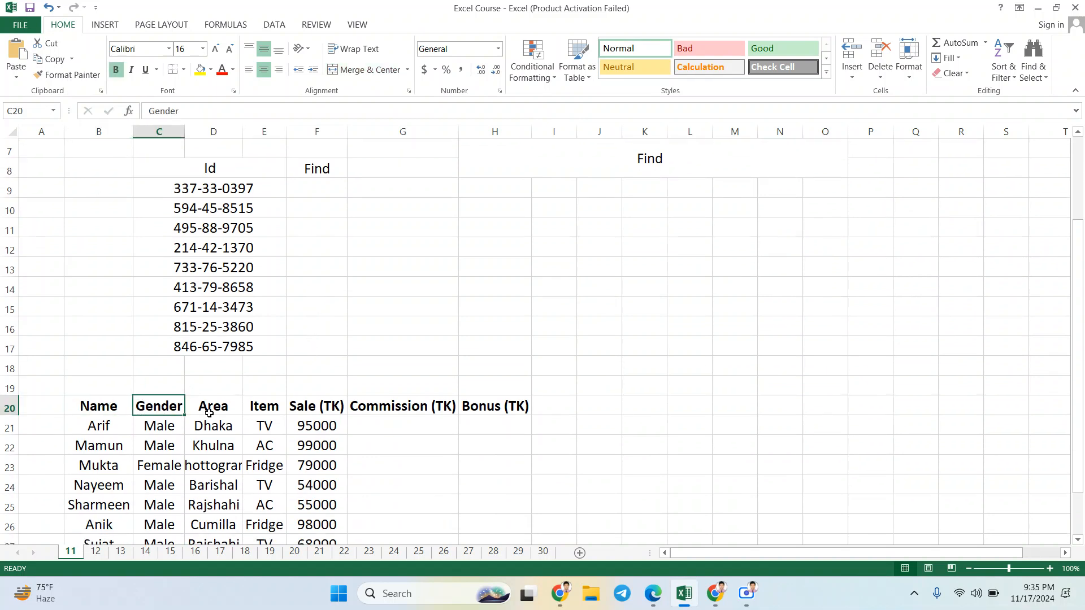
pyautogui.click(213, 410)
pyautogui.click(275, 412)
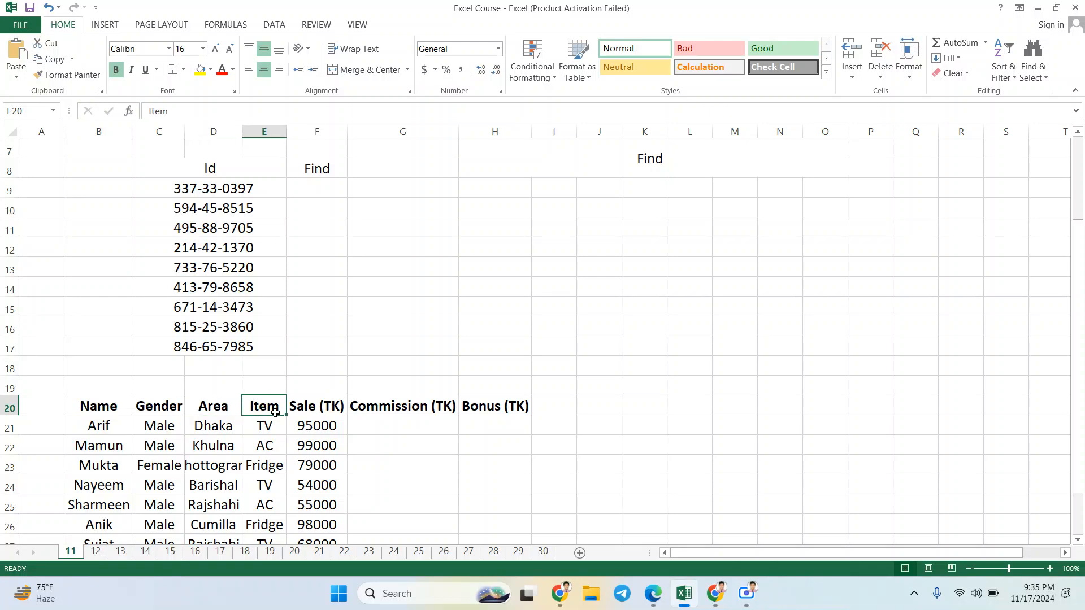
pyautogui.click(317, 411)
pyautogui.click(400, 410)
pyautogui.click(501, 405)
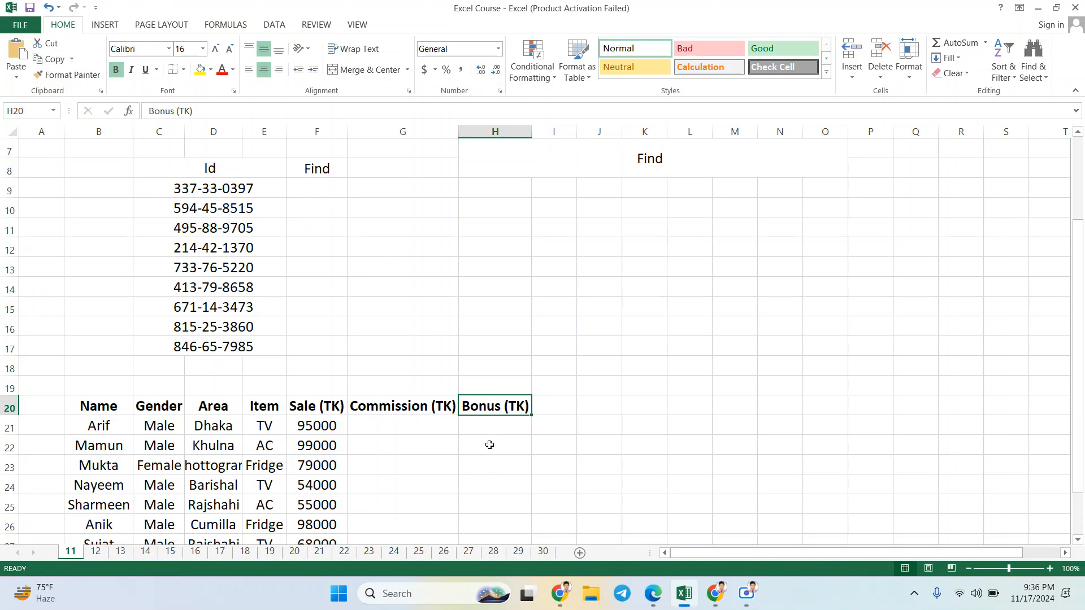
# Step: Examine the empty Commission (TK) and Bonus (TK) cells, the Id list above and the sales table's heading row
pyautogui.click(434, 427)
pyautogui.click(516, 408)
pyautogui.click(501, 427)
pyautogui.click(407, 440)
pyautogui.click(405, 425)
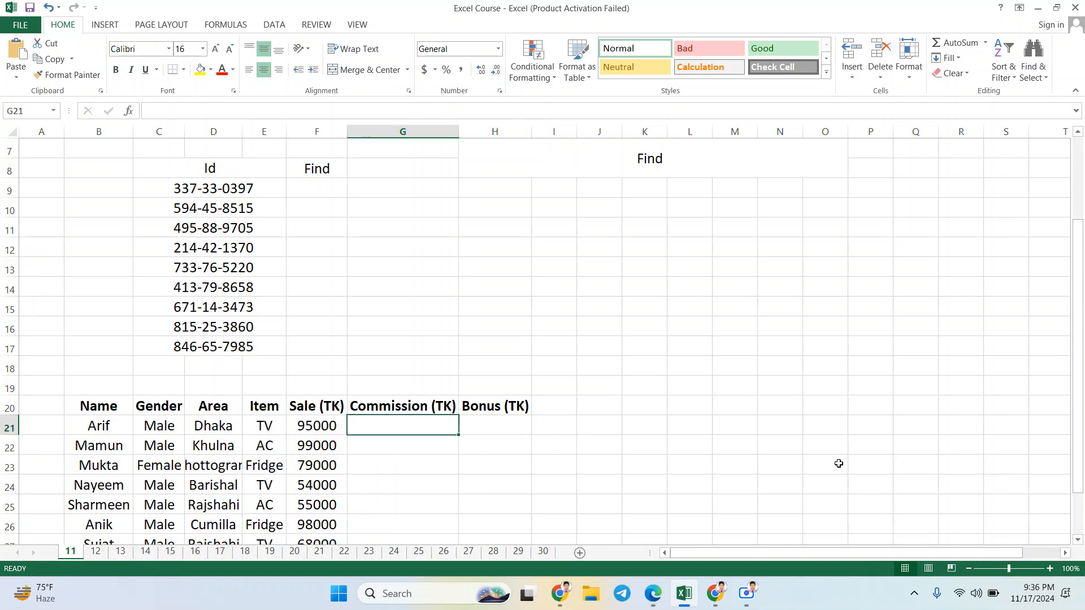
pyautogui.scroll(2, 275, 228)
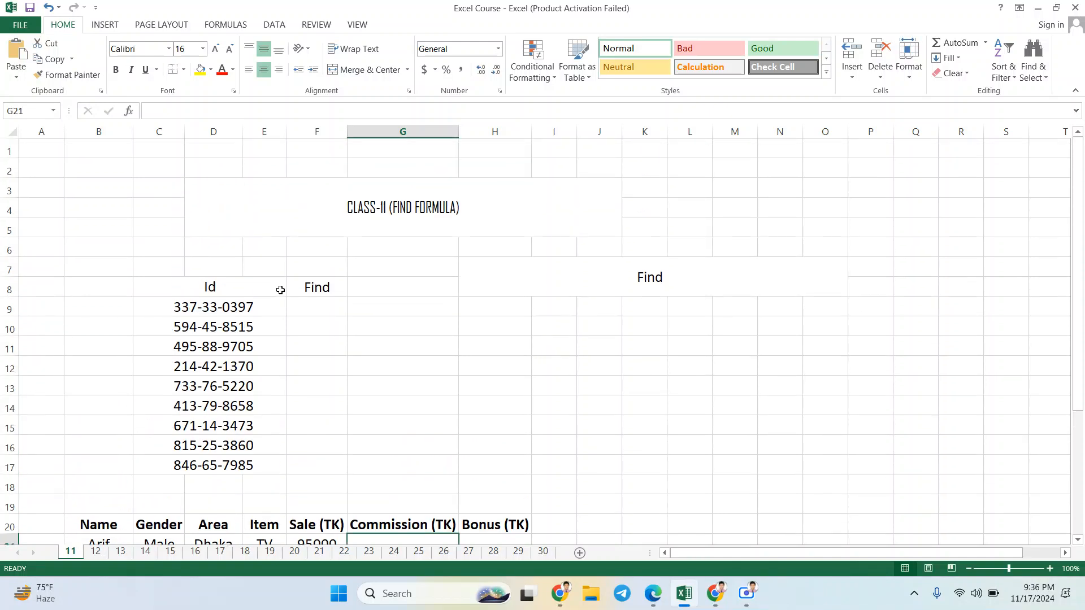
pyautogui.scroll(-4, 280, 290)
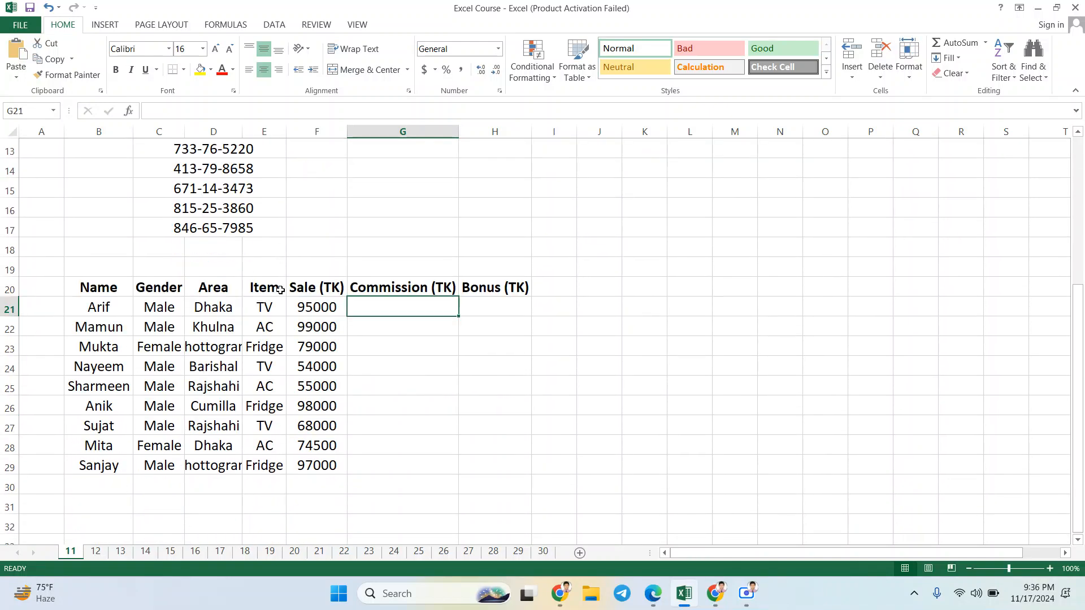
pyautogui.moveTo(98, 295); pyautogui.dragTo(492, 285)
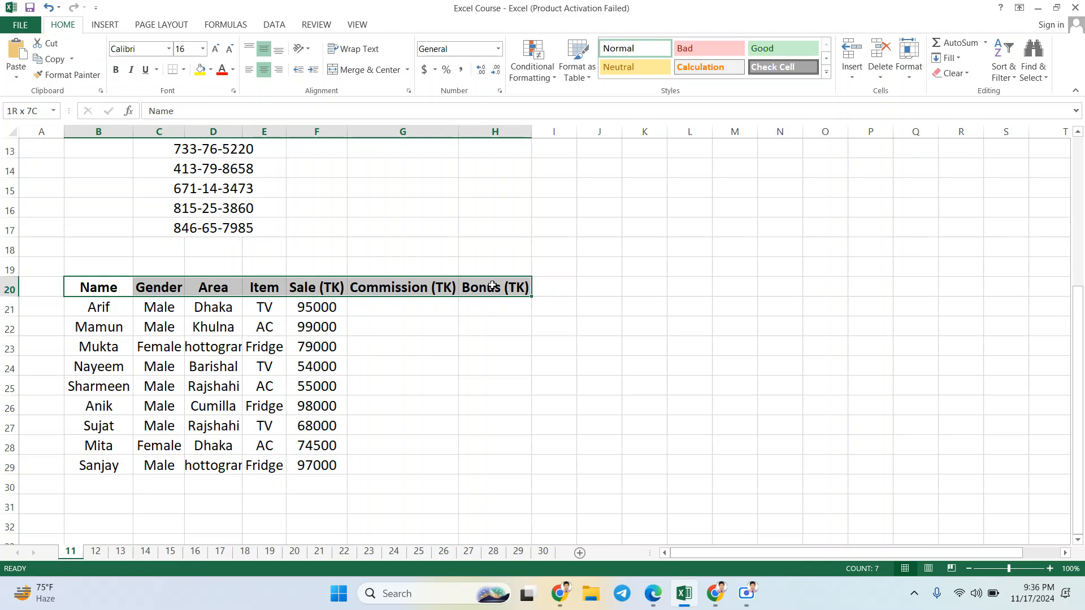
pyautogui.click(411, 308)
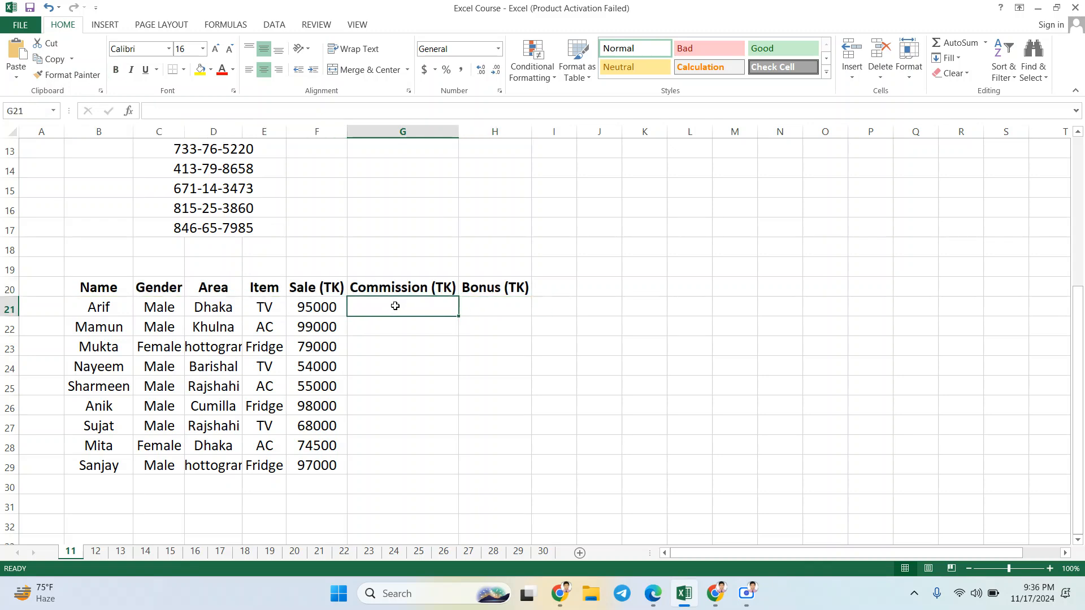
pyautogui.scroll(-1, 211, 286)
pyautogui.moveTo(104, 234); pyautogui.dragTo(492, 229)
pyautogui.click(265, 267)
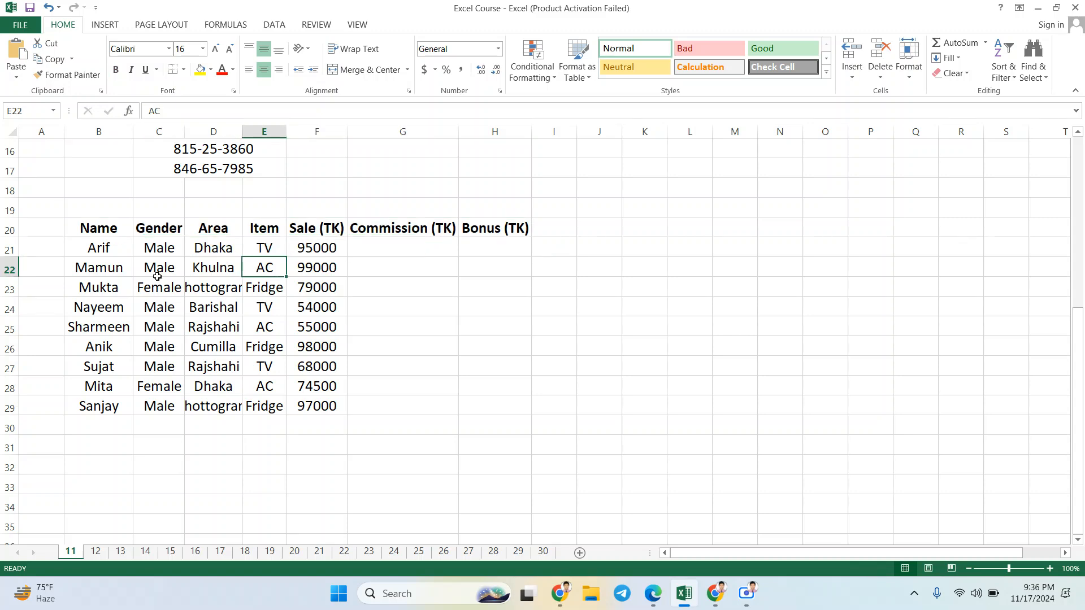
# Step: Fill the sales table's Name column, cells B20:B29 including the heading, with light blue
pyautogui.moveTo(112, 247); pyautogui.dragTo(113, 408)
pyautogui.click(110, 229)
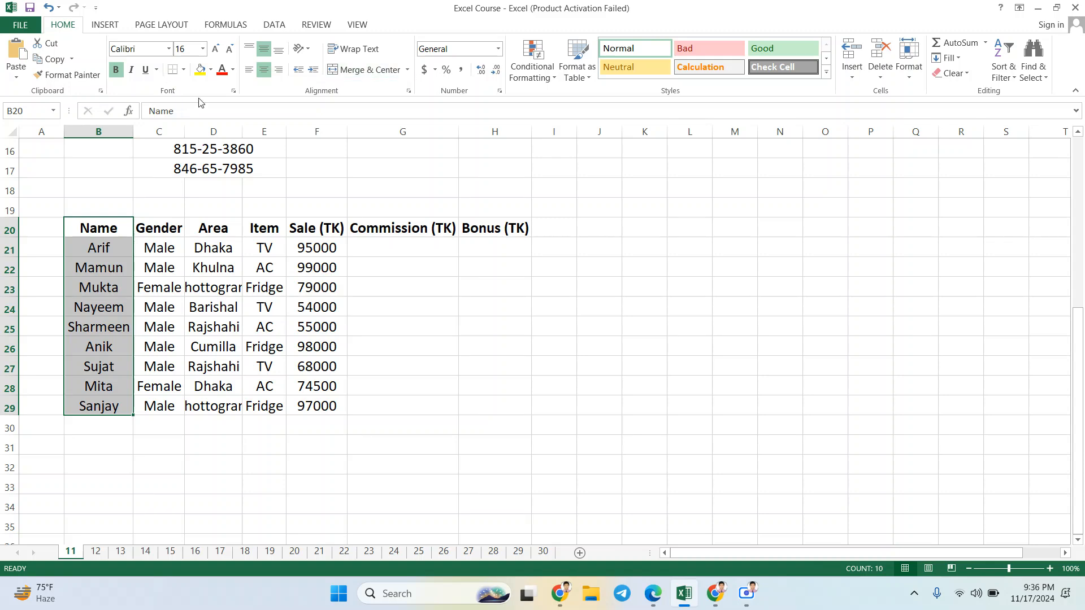
pyautogui.click(233, 69)
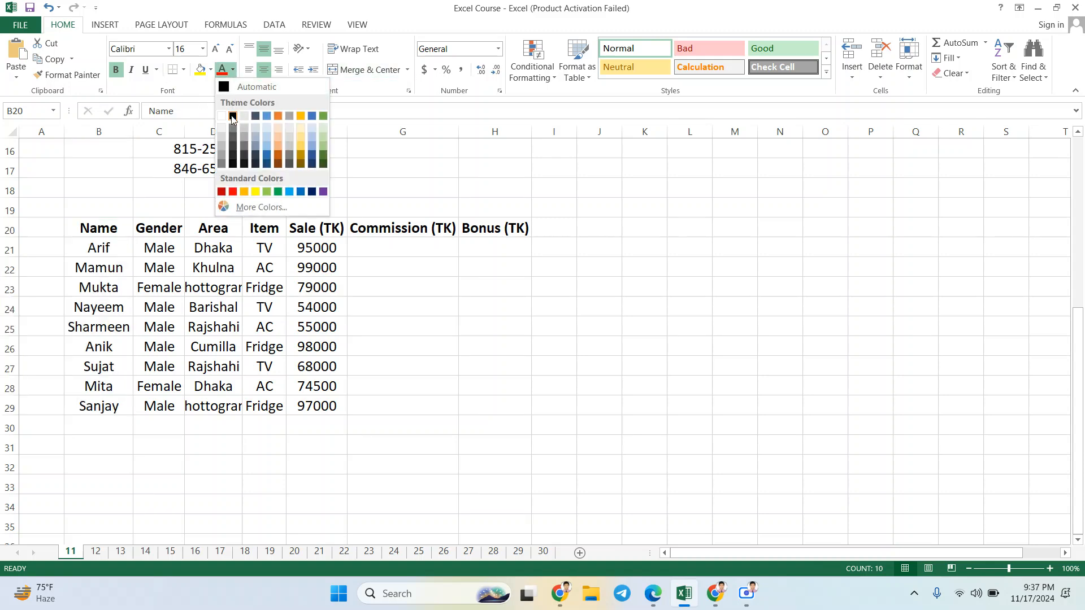
pyautogui.click(210, 67)
pyautogui.click(210, 68)
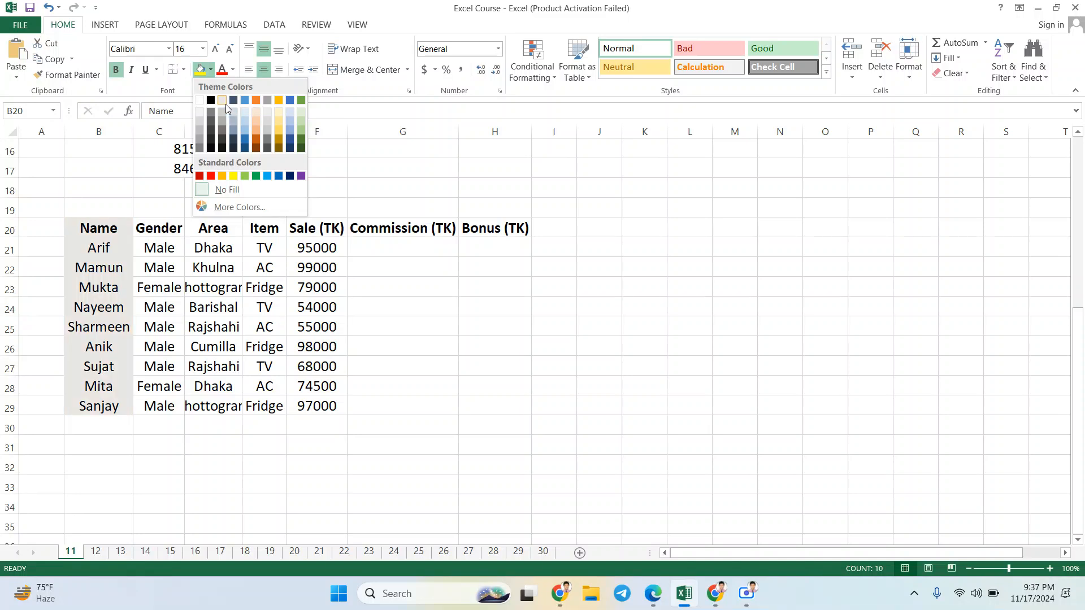
pyautogui.click(248, 113)
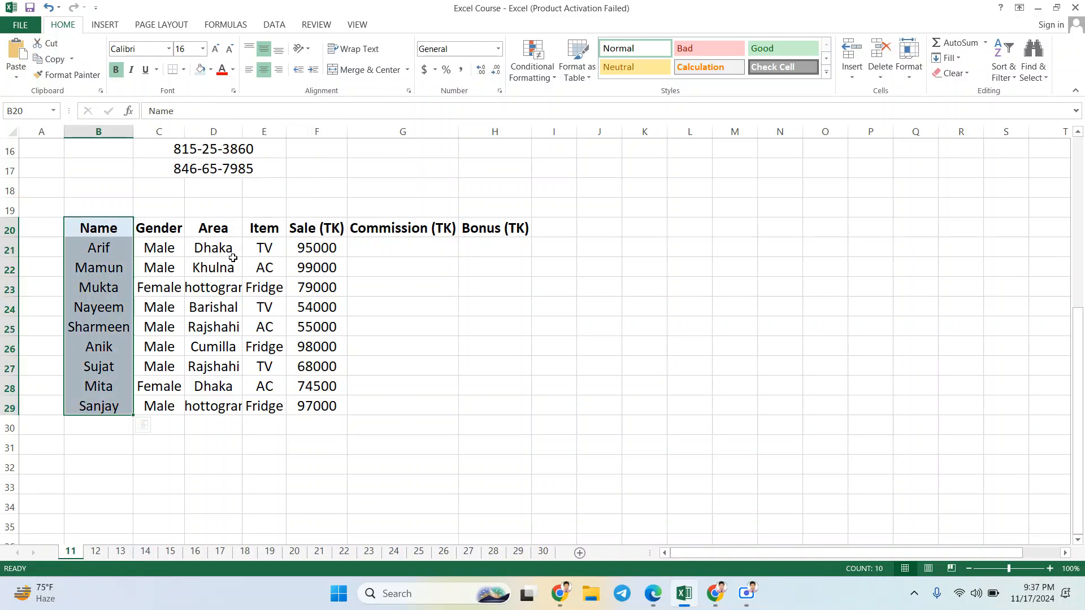
pyautogui.click(213, 266)
pyautogui.click(157, 247)
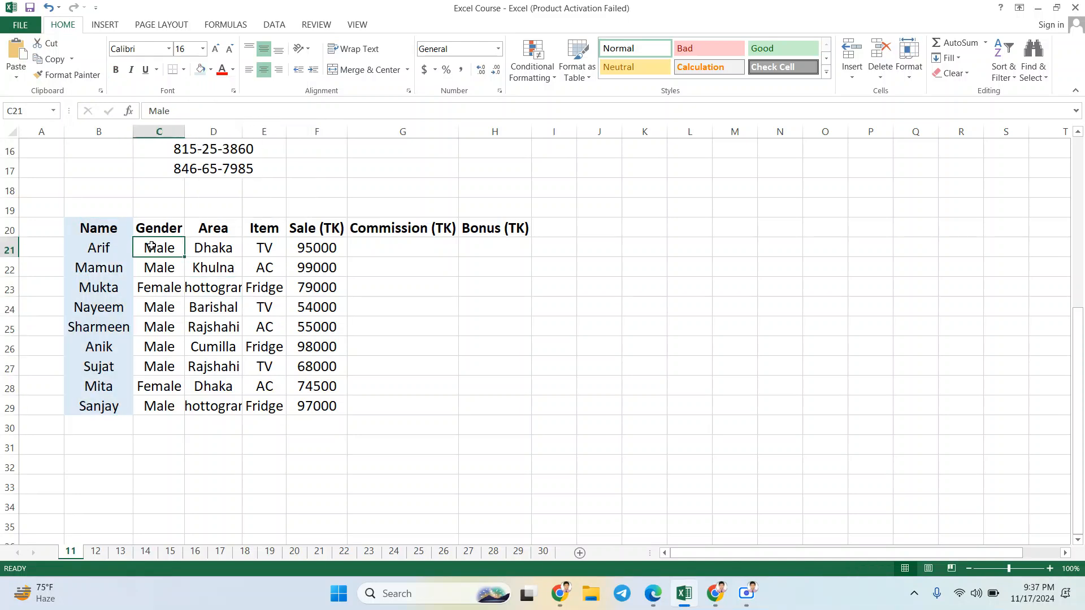
pyautogui.click(115, 229)
pyautogui.click(165, 231)
pyautogui.click(103, 255)
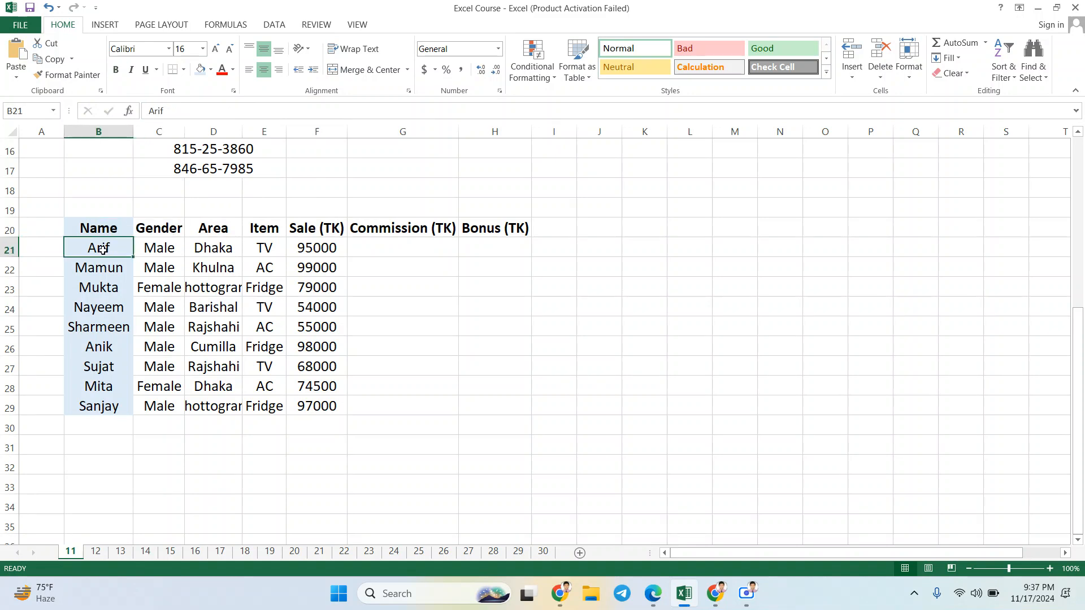
# Step: Apply all borders to the whole sales table, cells B20:H29 including the heading row
pyautogui.moveTo(97, 231); pyautogui.dragTo(485, 404)
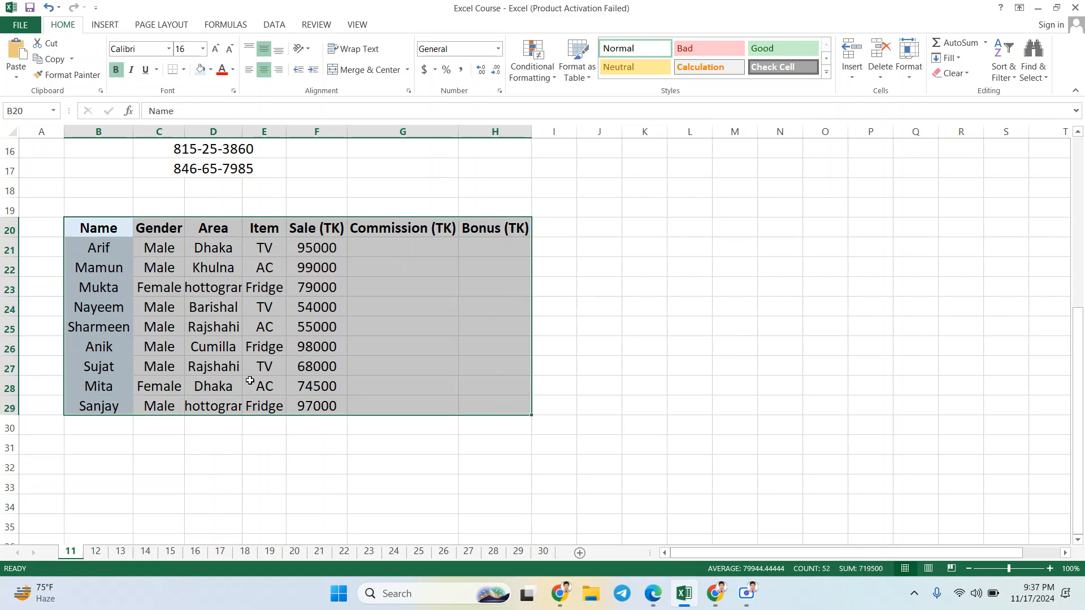
pyautogui.click(184, 69)
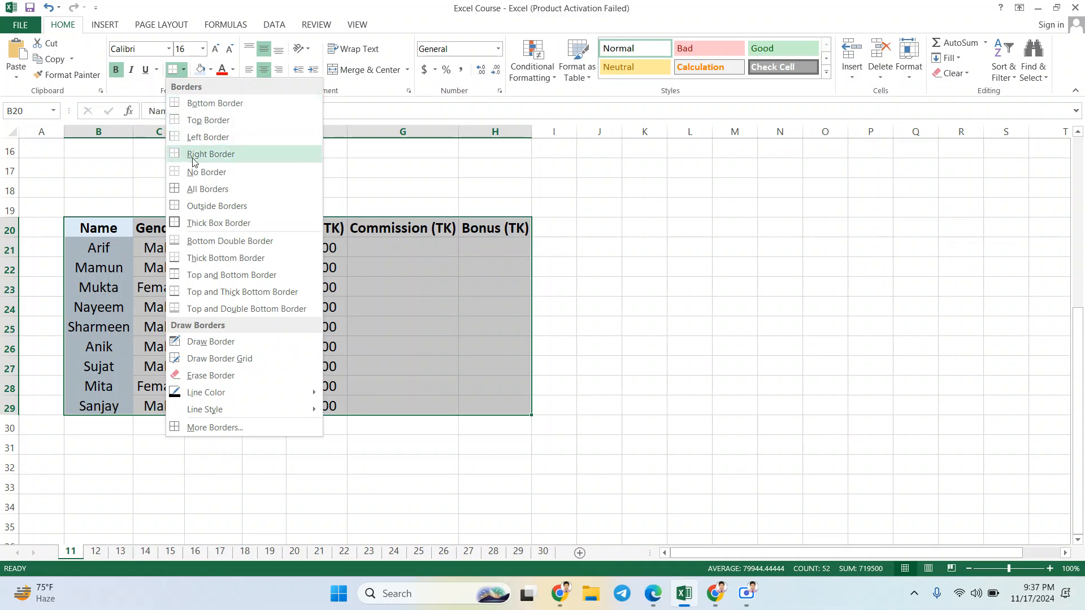
pyautogui.click(203, 189)
pyautogui.click(489, 314)
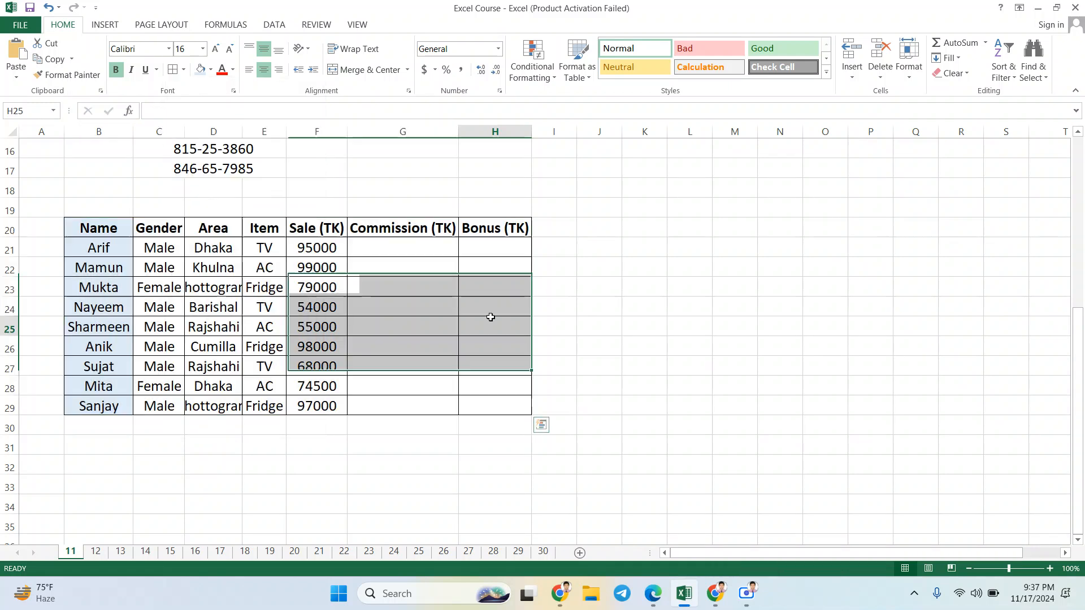
# Step: Fill the sales table's heading row, cells B20:H20, with Gray-25%, Background 2
pyautogui.moveTo(114, 227); pyautogui.dragTo(493, 231)
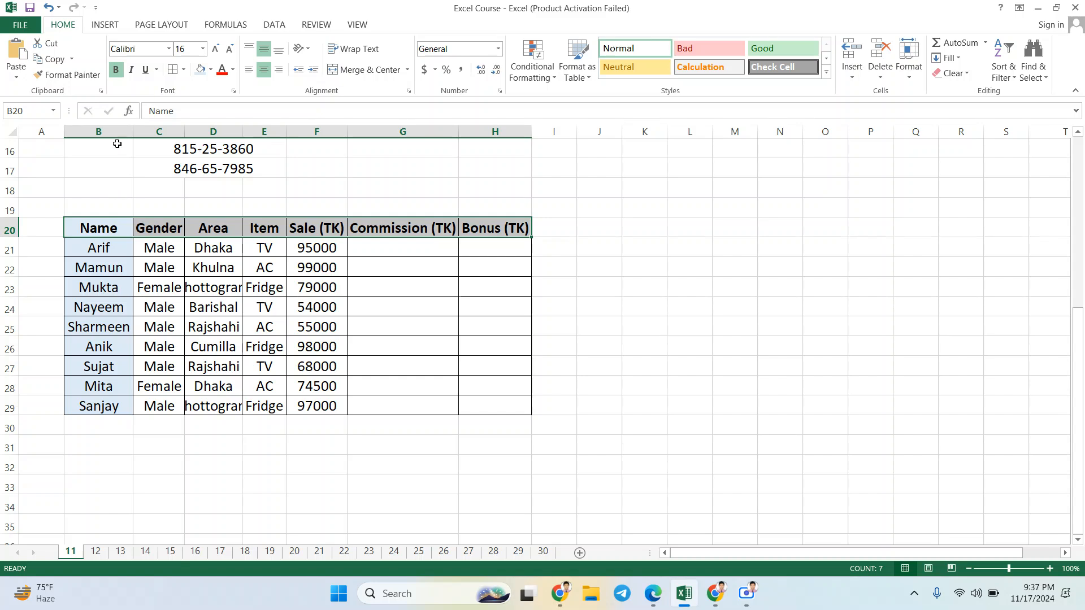
pyautogui.click(210, 71)
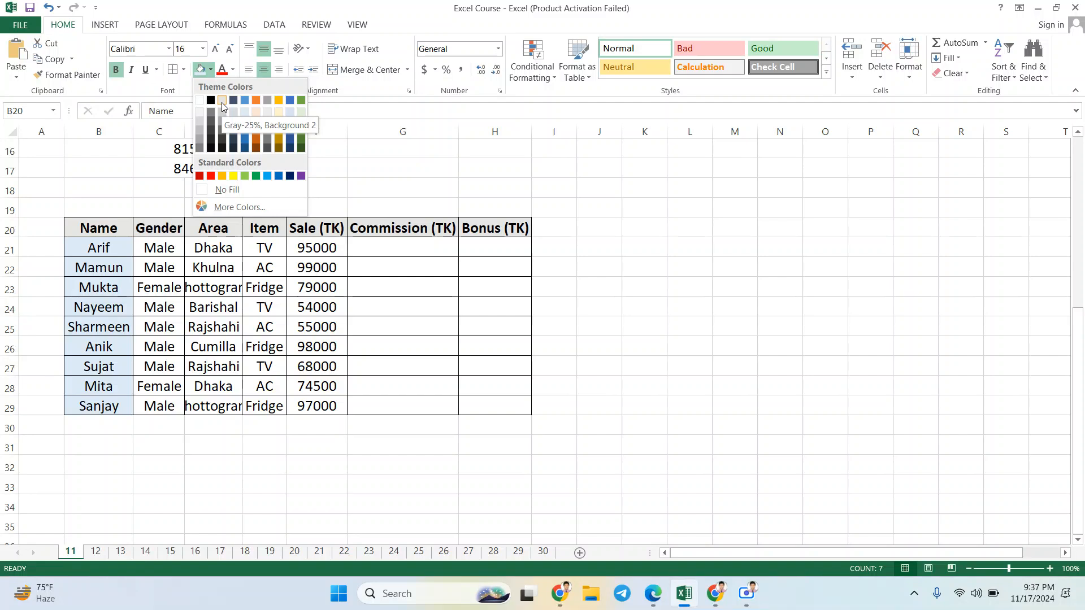
pyautogui.click(222, 102)
pyautogui.click(402, 287)
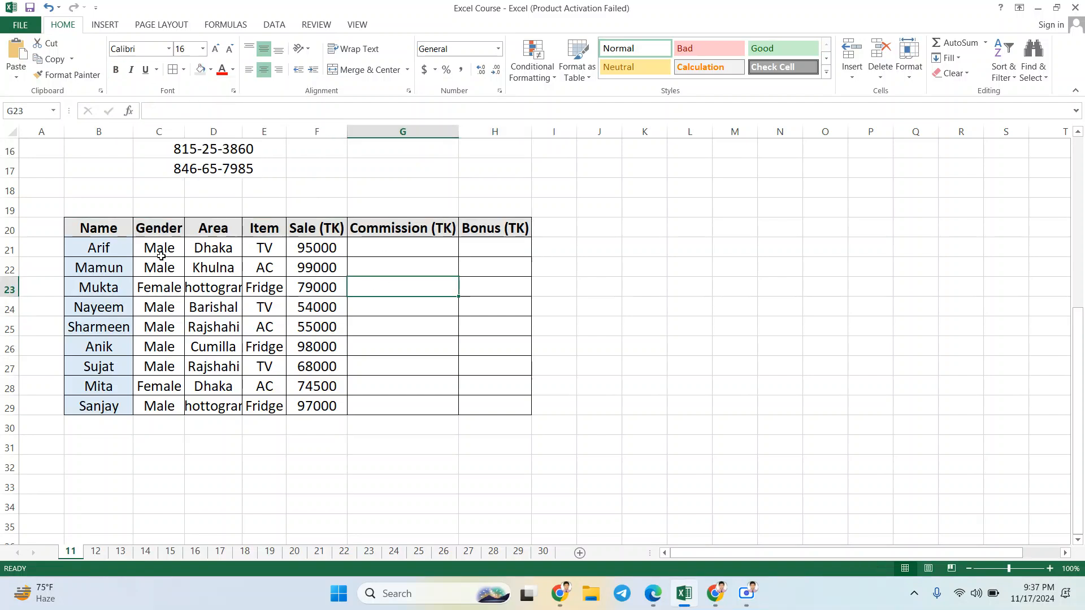
# Step: Fill the Gender column's data cells, C21:C29, with a blue one shade darker than the Name column's light blue
pyautogui.moveTo(160, 256); pyautogui.dragTo(160, 407)
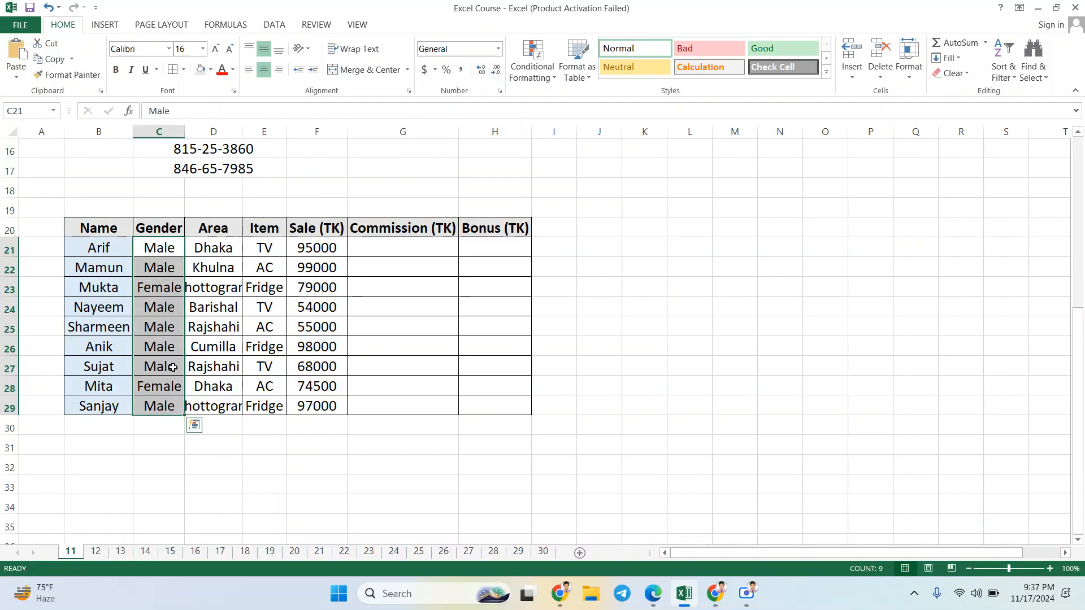
pyautogui.click(232, 69)
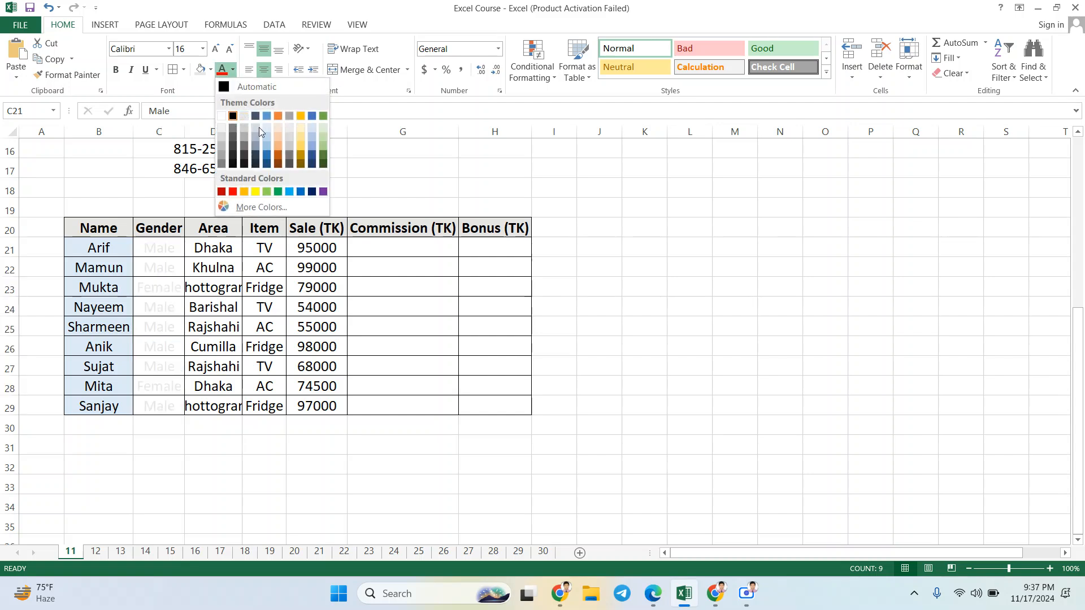
pyautogui.click(211, 70)
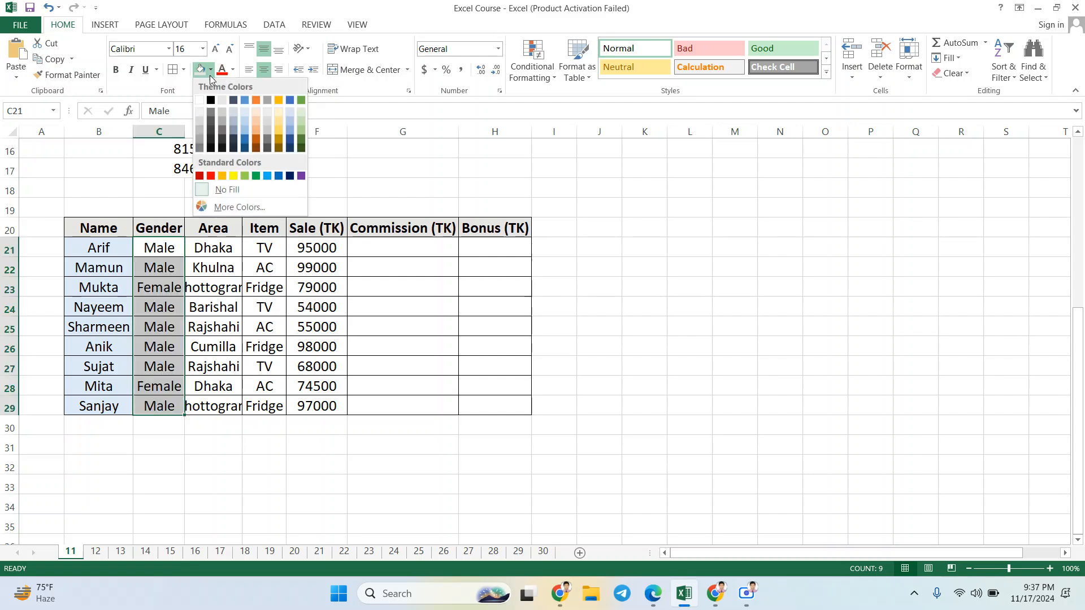
pyautogui.click(246, 119)
pyautogui.click(210, 261)
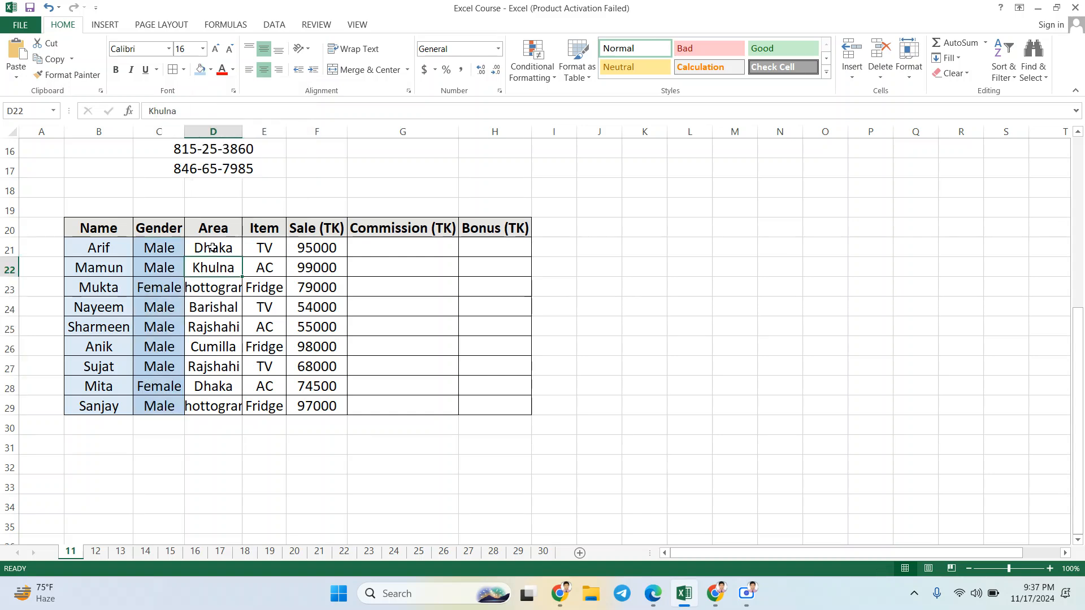
# Step: Fill the data cells of the Area and Item columns, D21:E29, with Blue, Accent 1, Lighter 80%
pyautogui.moveTo(212, 248); pyautogui.dragTo(213, 407)
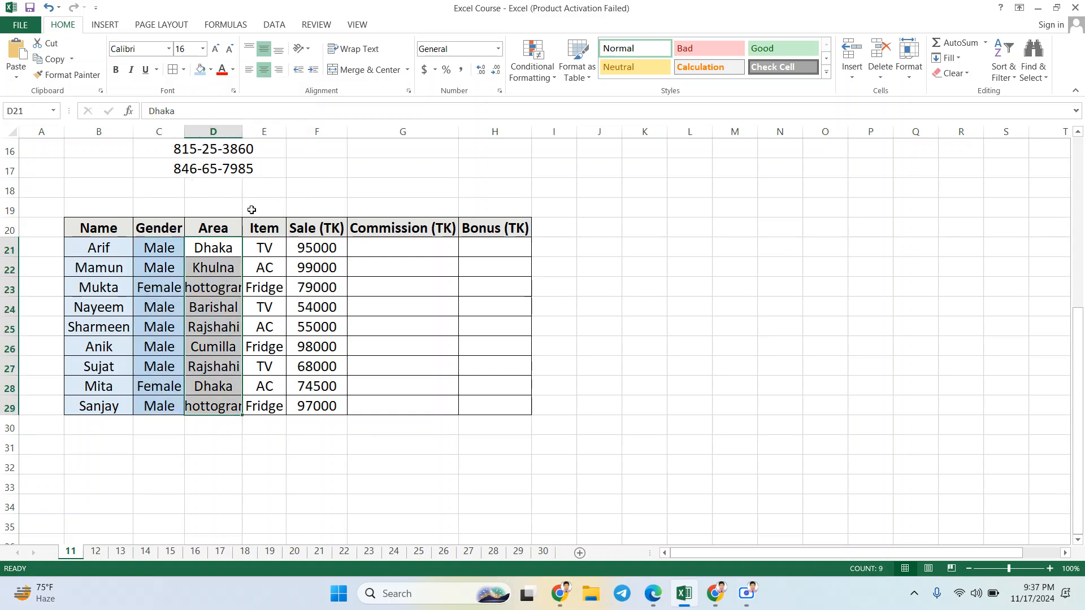
pyautogui.click(210, 71)
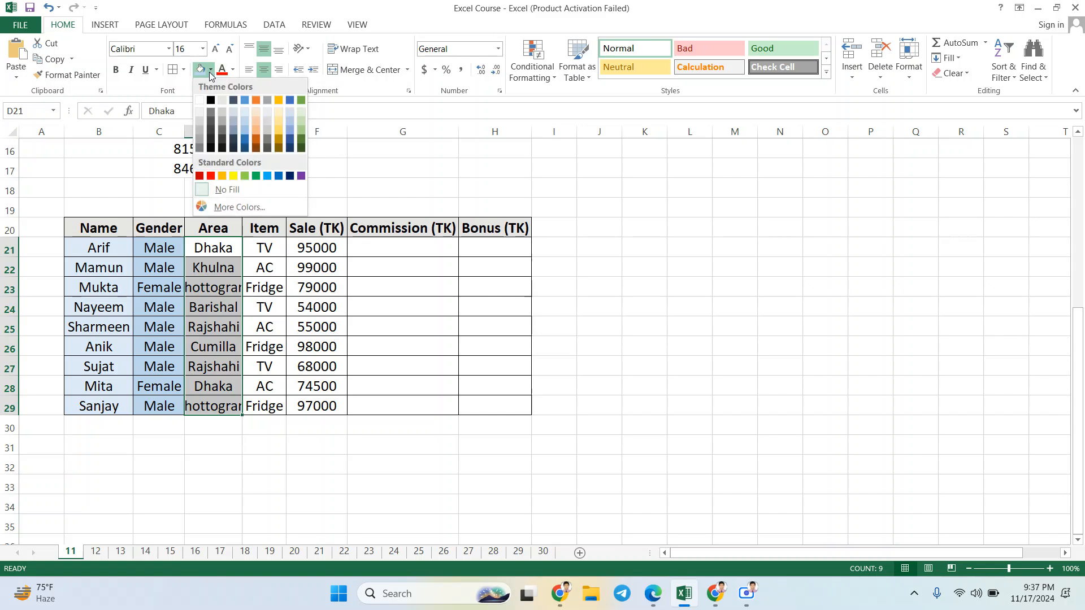
pyautogui.click(234, 113)
pyautogui.moveTo(275, 248); pyautogui.dragTo(266, 407)
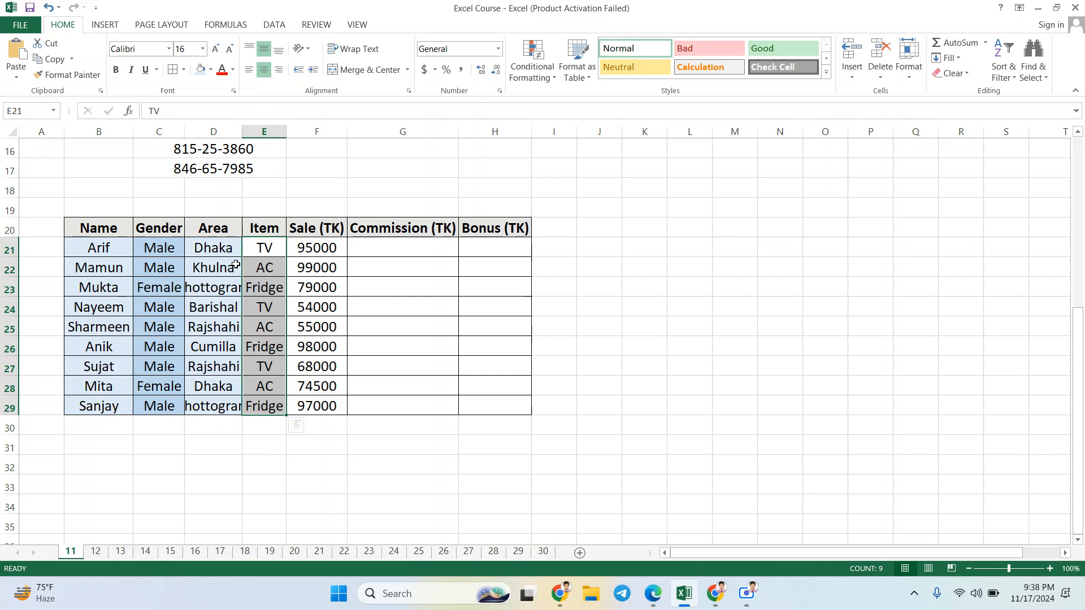
pyautogui.click(210, 70)
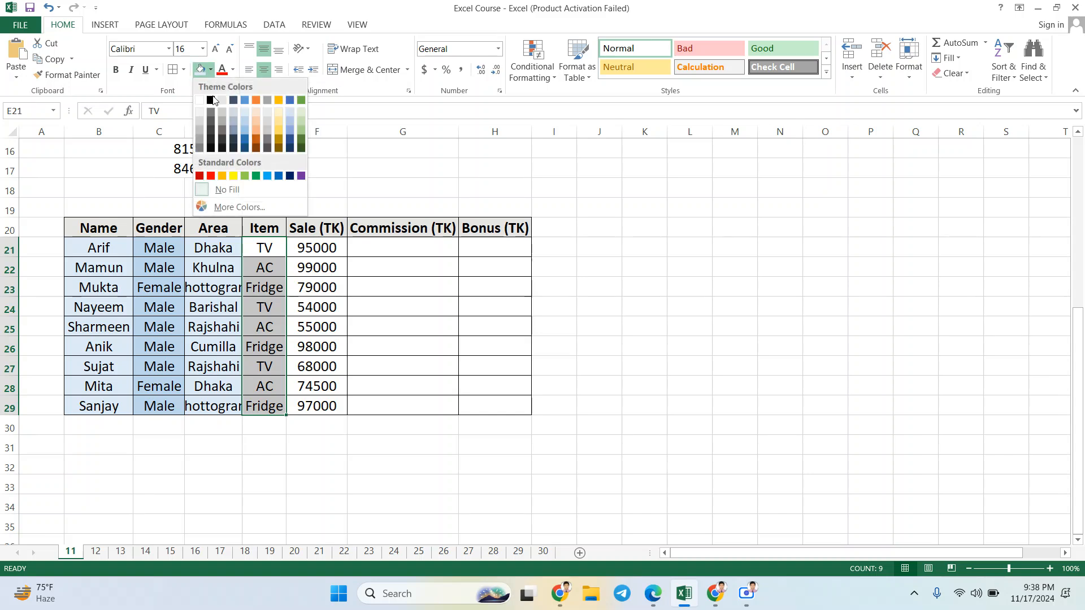
pyautogui.click(243, 113)
# Step: Fill the Sale (TK) column's data cells, F21:F29, with the standard yellow
pyautogui.moveTo(340, 249); pyautogui.dragTo(332, 401)
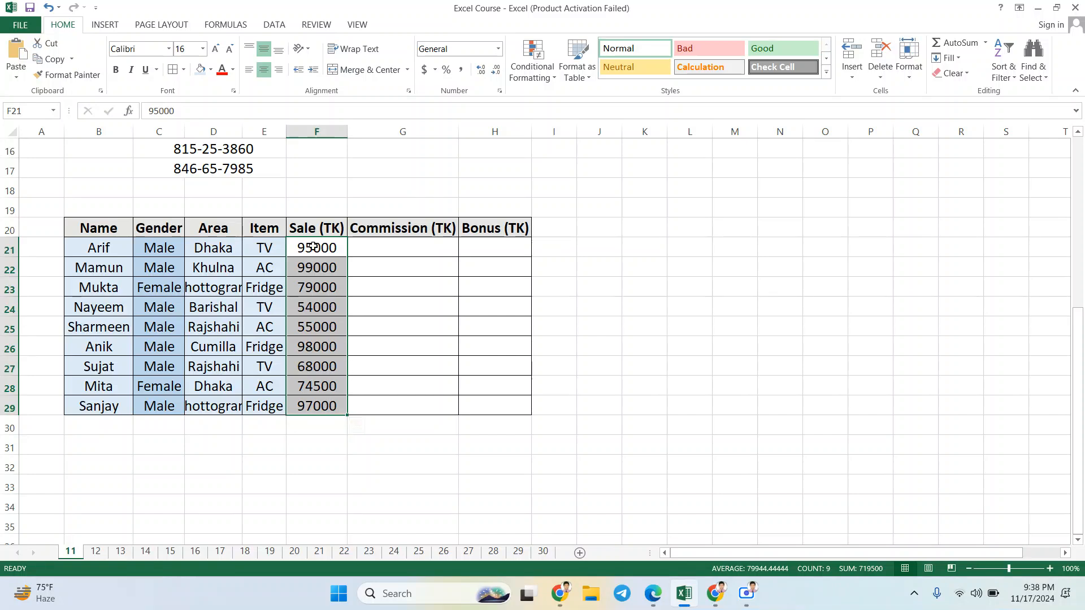
pyautogui.click(210, 70)
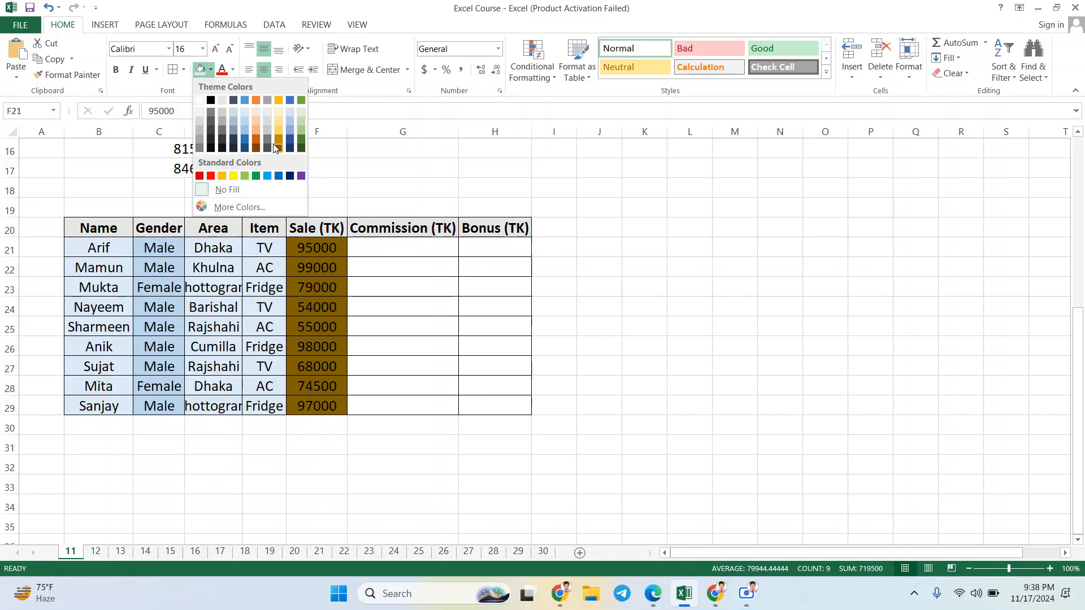
pyautogui.click(238, 180)
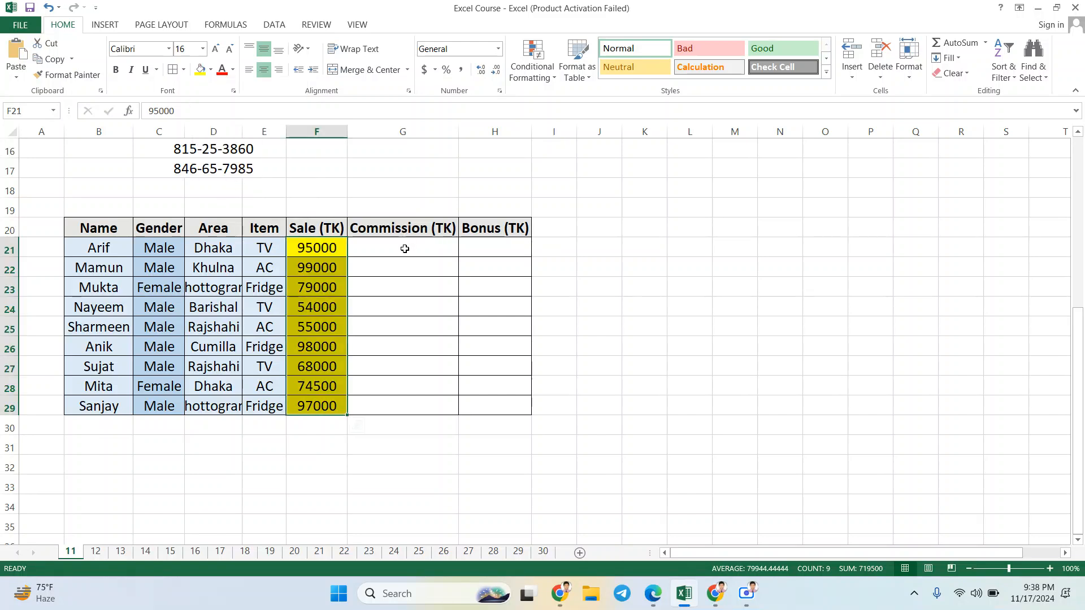
# Step: Fill the empty Commission (TK) cells, G21:G29, with the same light gray as the heading row
pyautogui.click(404, 252)
pyautogui.moveTo(405, 252); pyautogui.dragTo(405, 402)
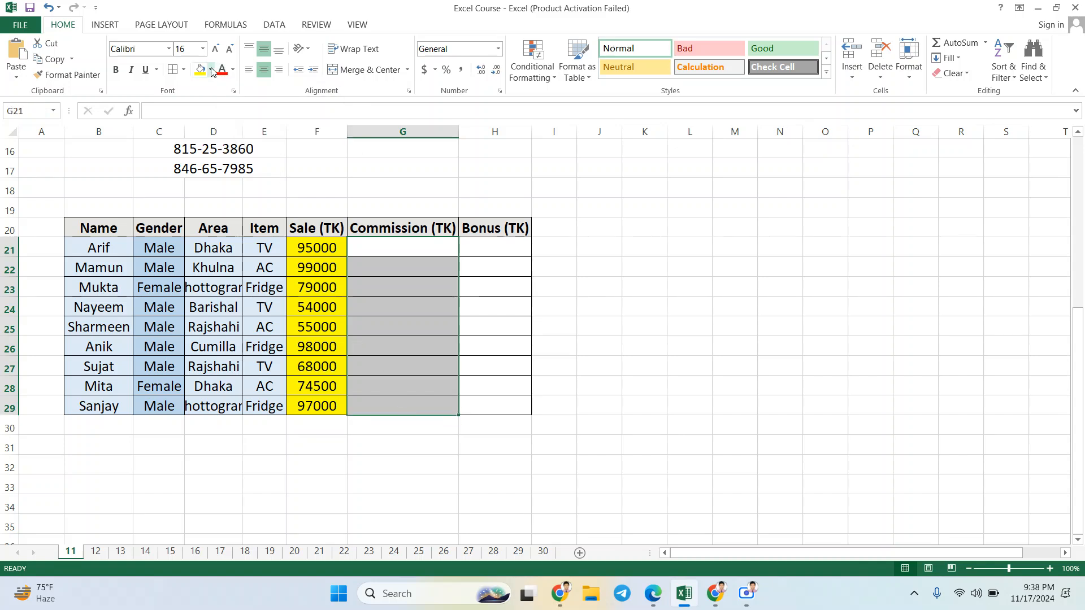
pyautogui.click(211, 70)
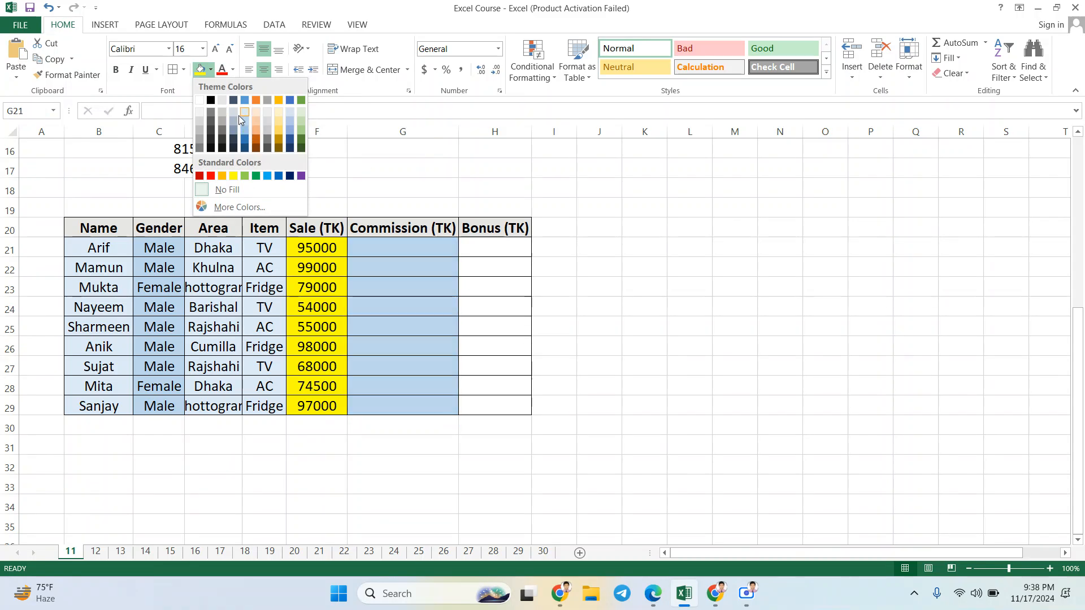
pyautogui.click(226, 103)
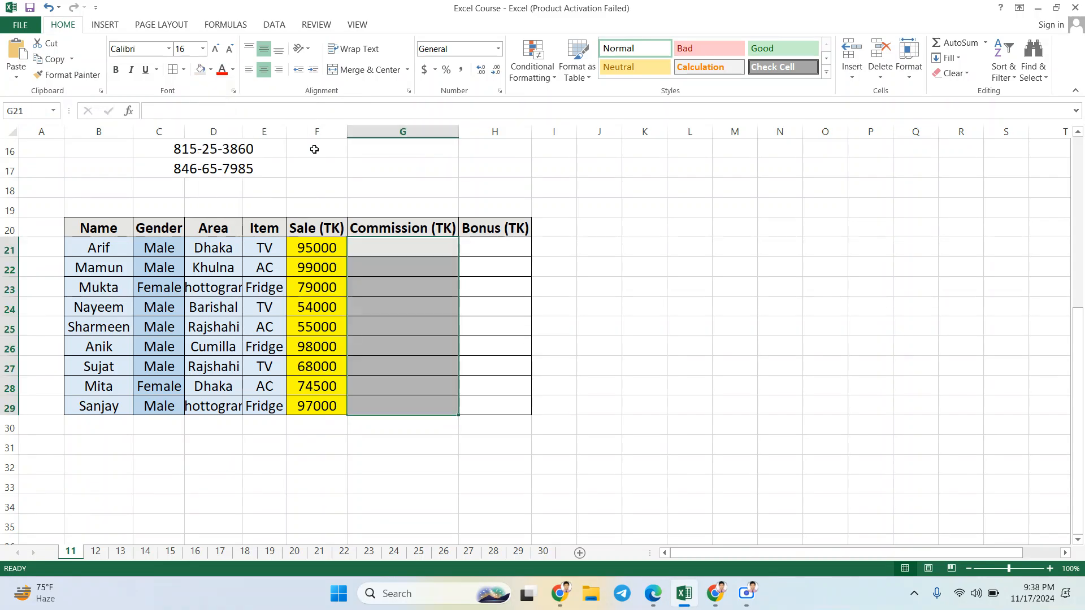
# Step: Fill the empty Bonus (TK) cells, H21:H29, with light orange
pyautogui.moveTo(484, 250); pyautogui.dragTo(486, 406)
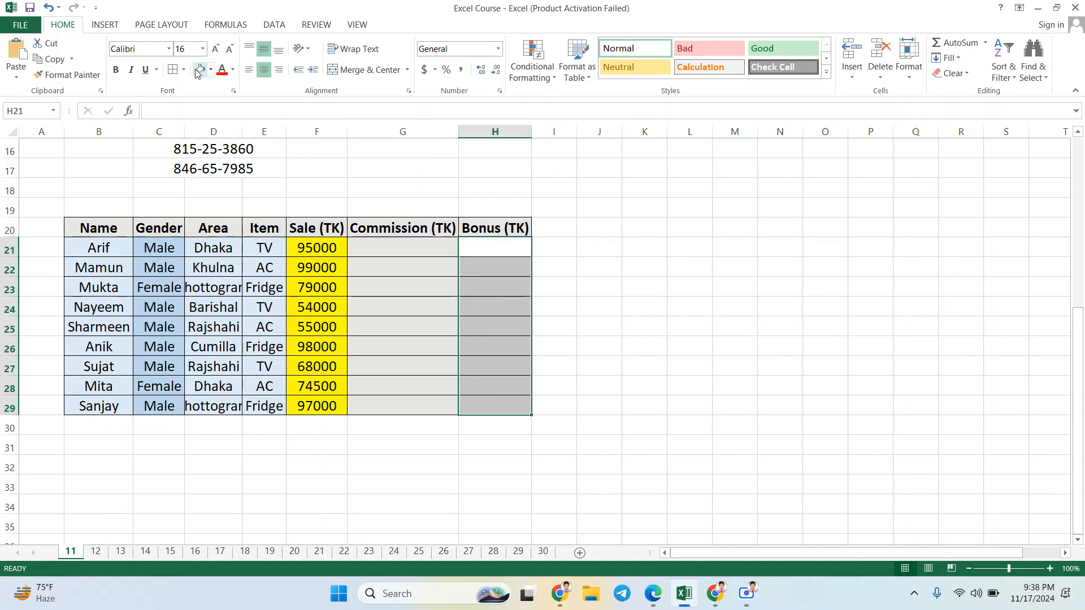
pyautogui.click(212, 70)
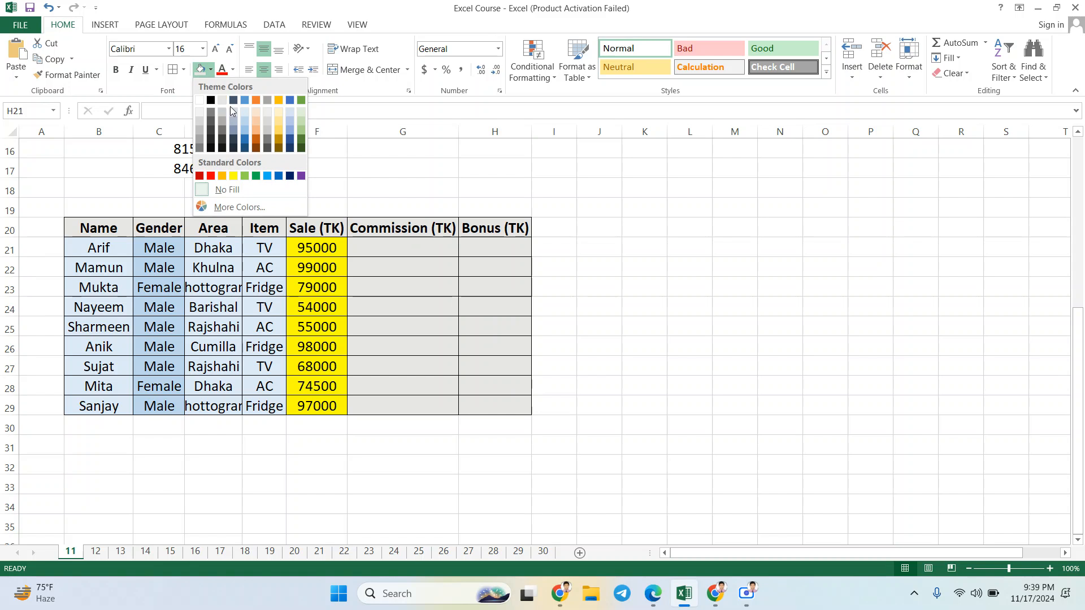
pyautogui.click(259, 121)
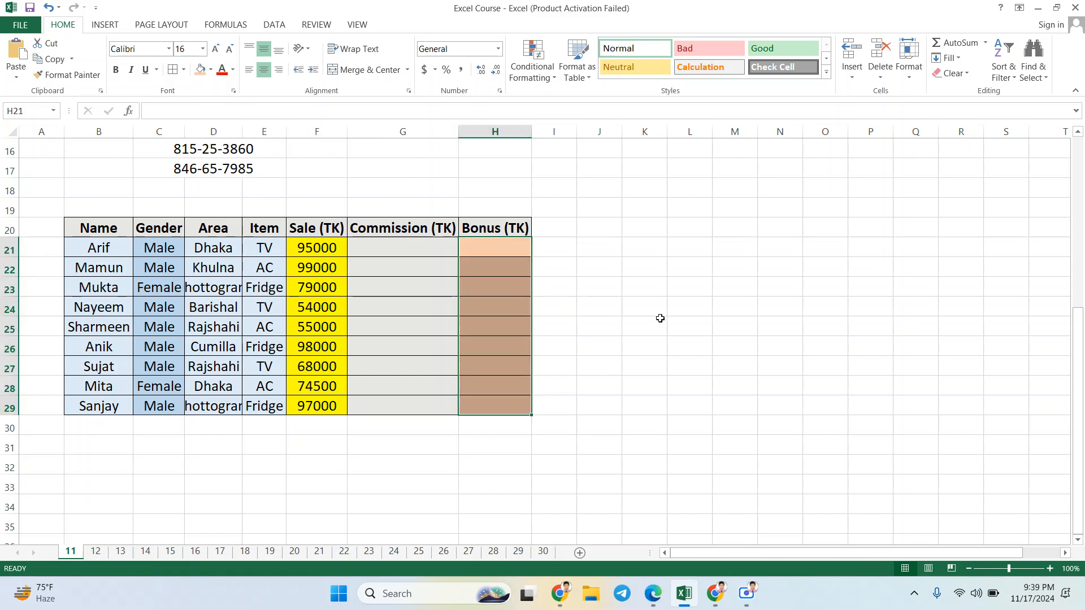
pyautogui.click(647, 326)
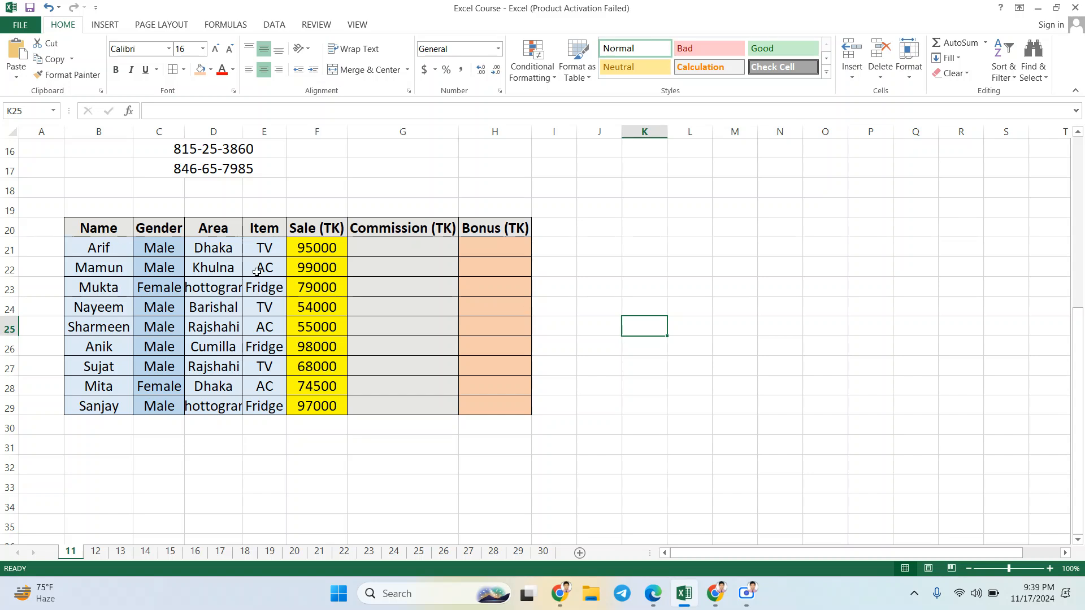
# Step: Autofit the width of the Area column, column D, to its longest entry
pyautogui.click(403, 252)
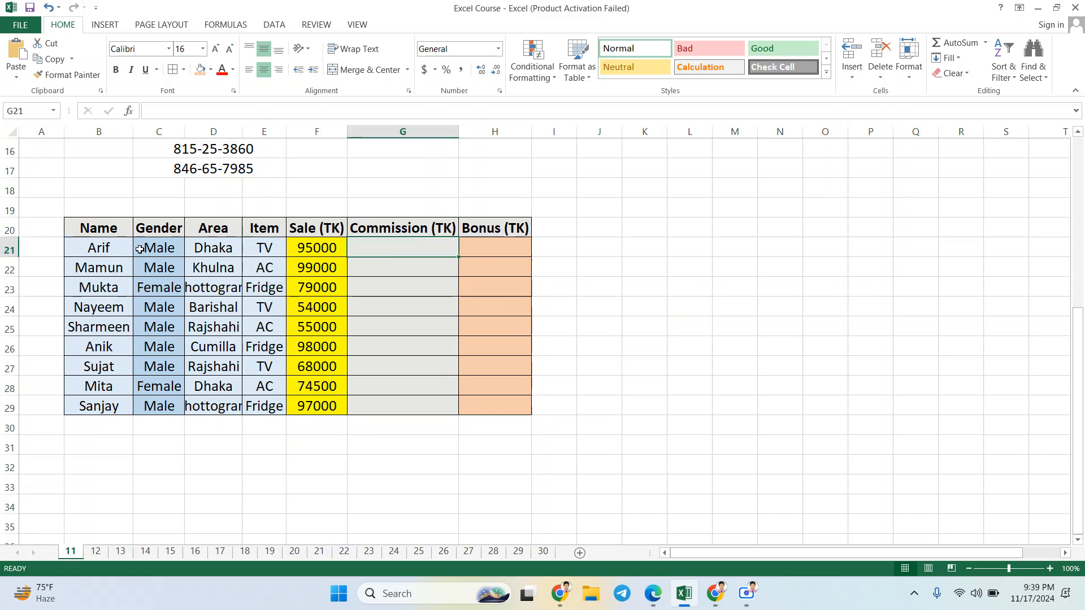
pyautogui.click(116, 248)
pyautogui.press('Right')
pyautogui.press('Right')
pyautogui.press('Right')
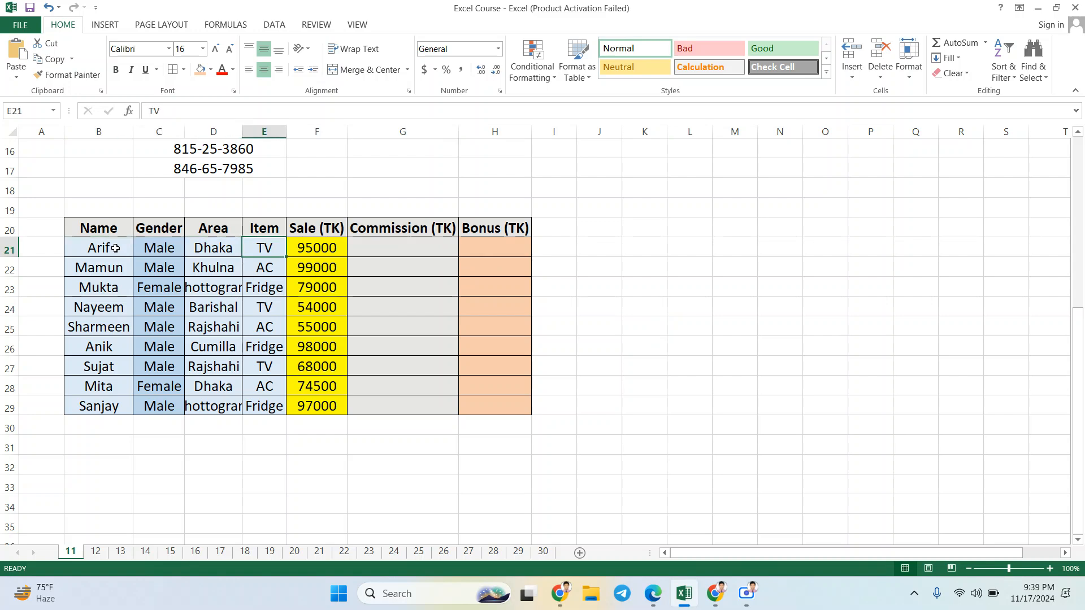
pyautogui.press('Right')
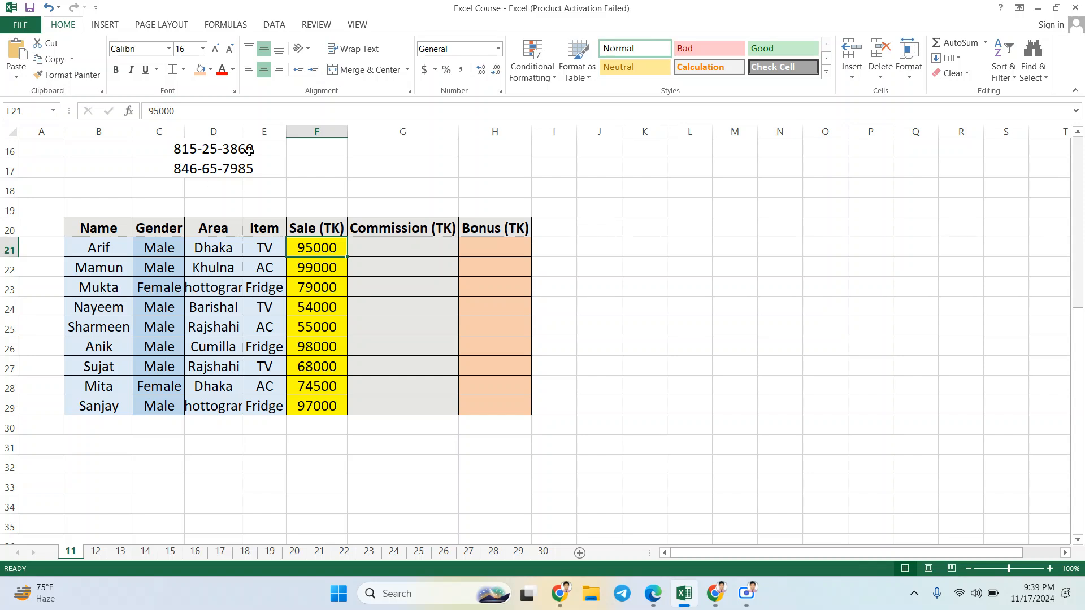
pyautogui.doubleClick(242, 131)
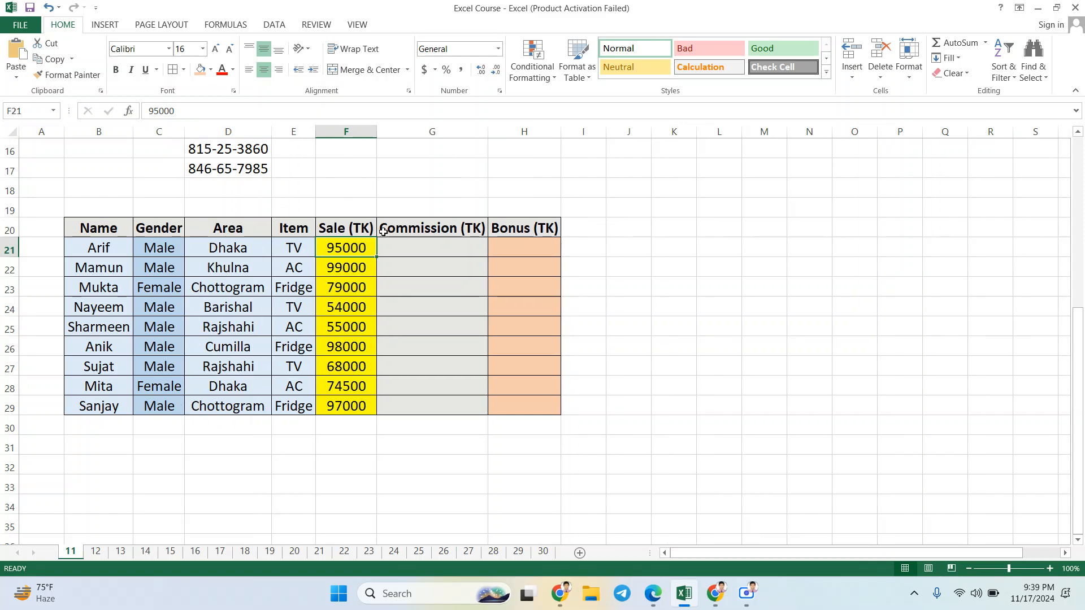
# Step: Calculate the 8% commission in G21 with =SUM(F21*8%) and copy the formula down to G29
pyautogui.click(412, 250)
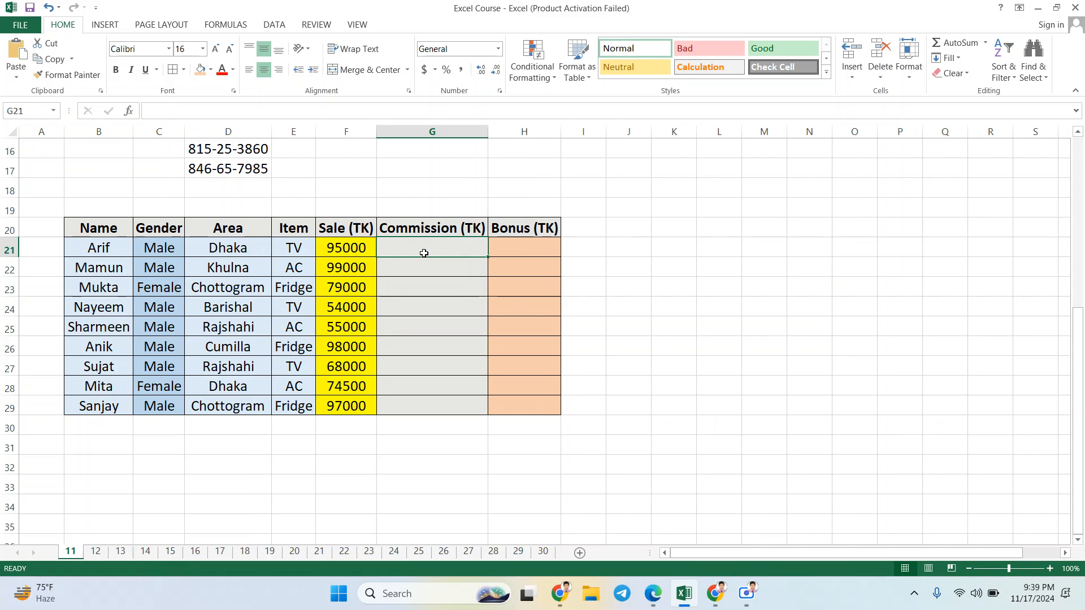
pyautogui.write('=')
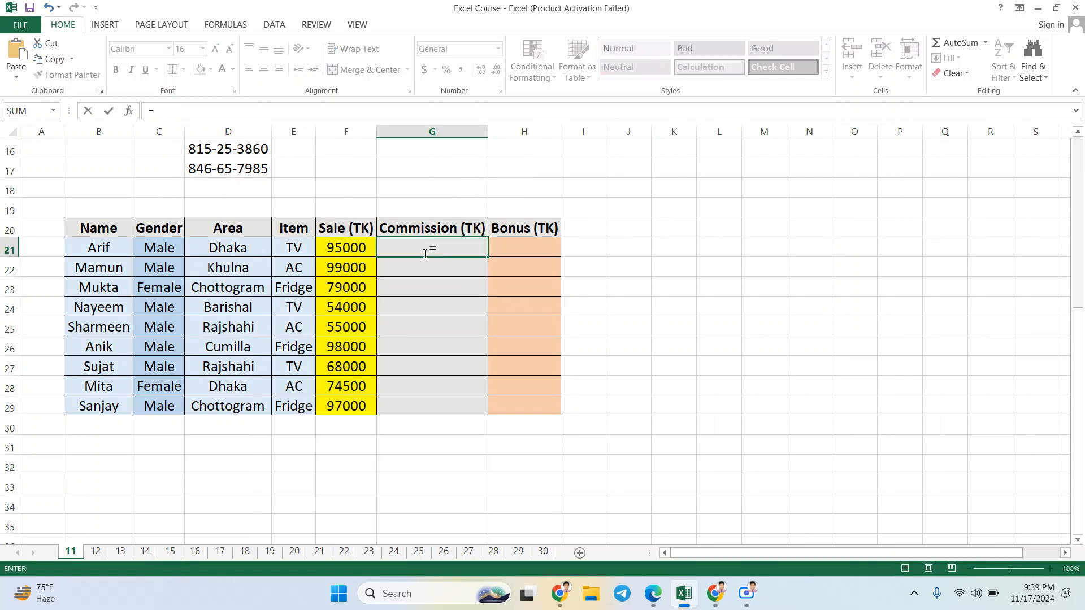
pyautogui.write('sum')
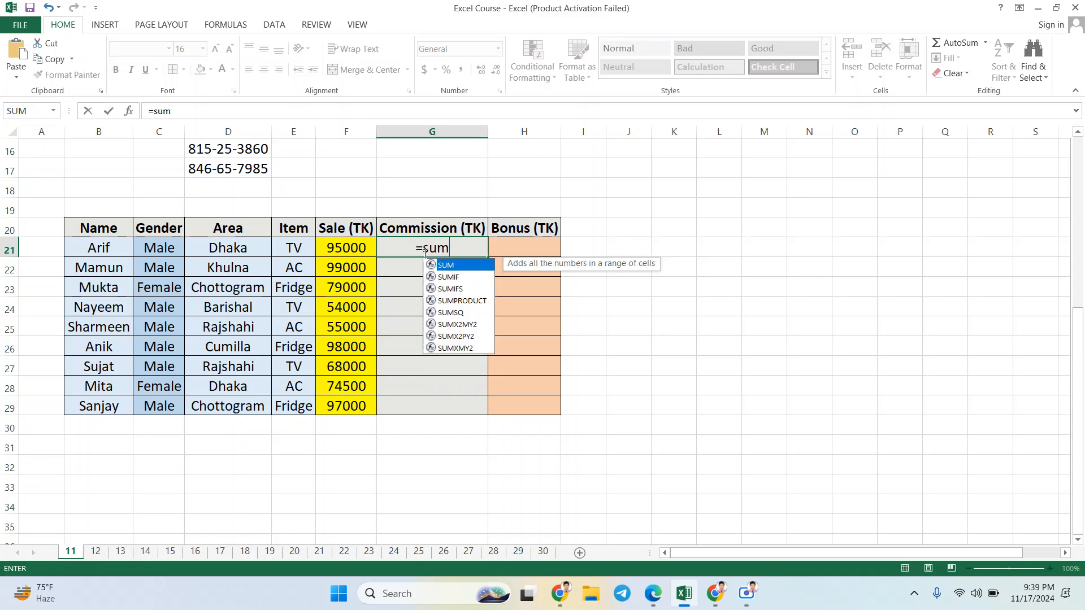
pyautogui.write('(')
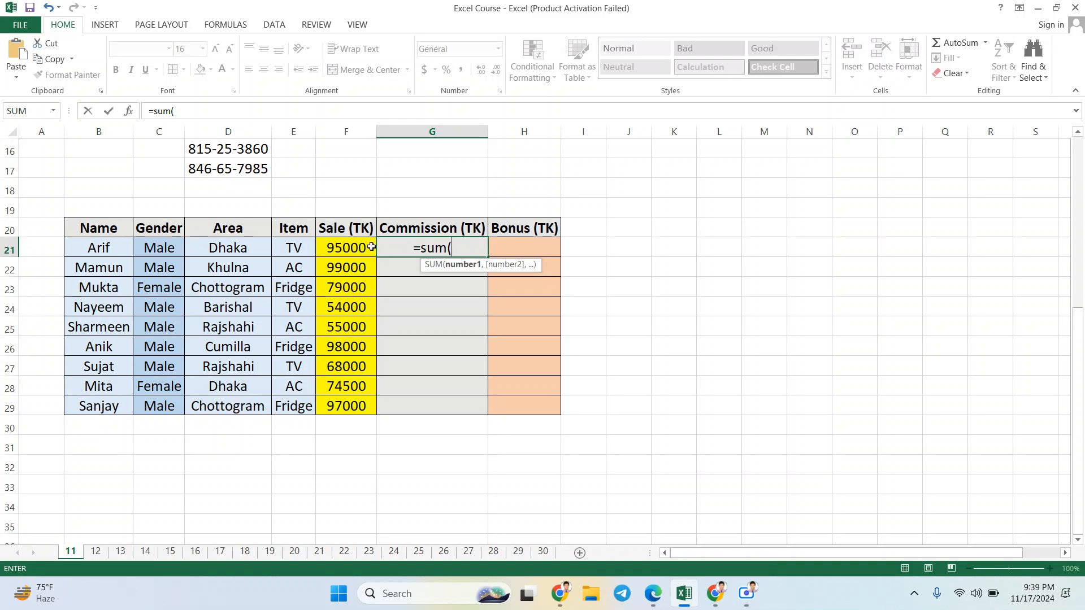
pyautogui.click(363, 247)
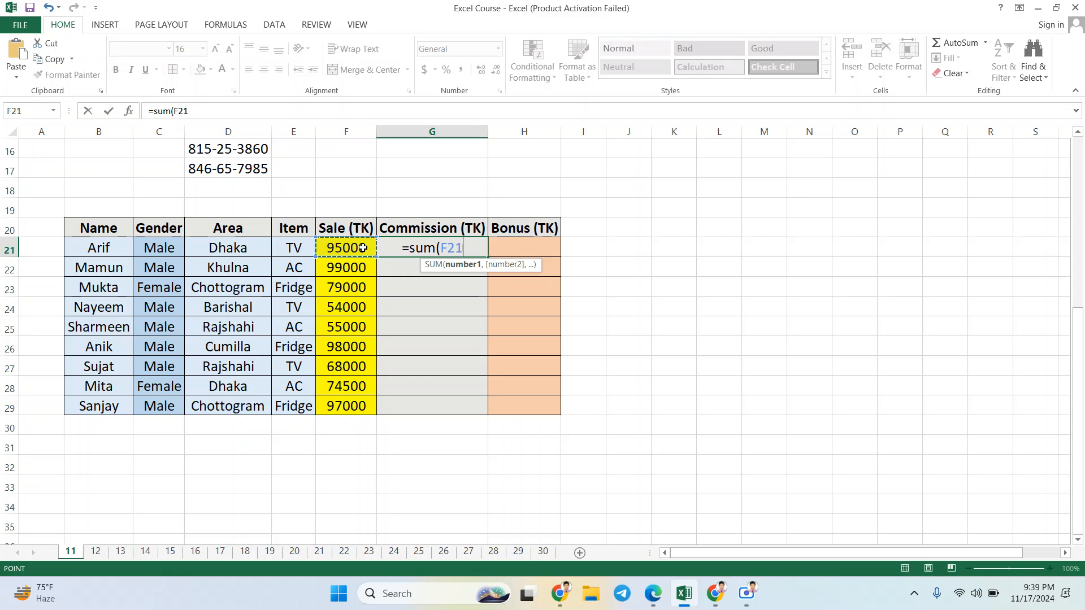
pyautogui.write('*')
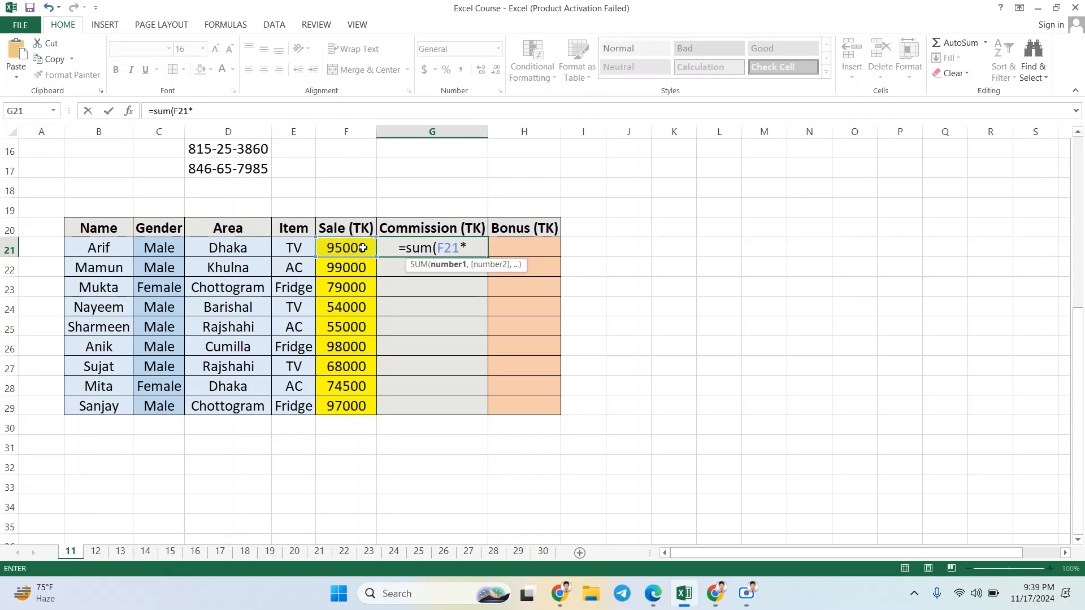
pyautogui.write('8%')
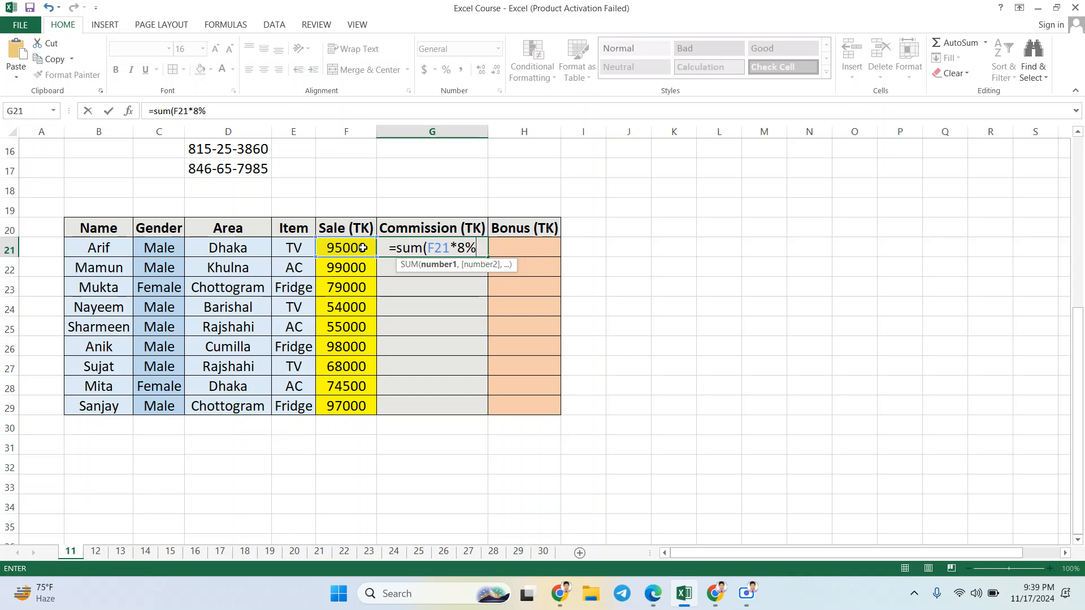
pyautogui.write(')')
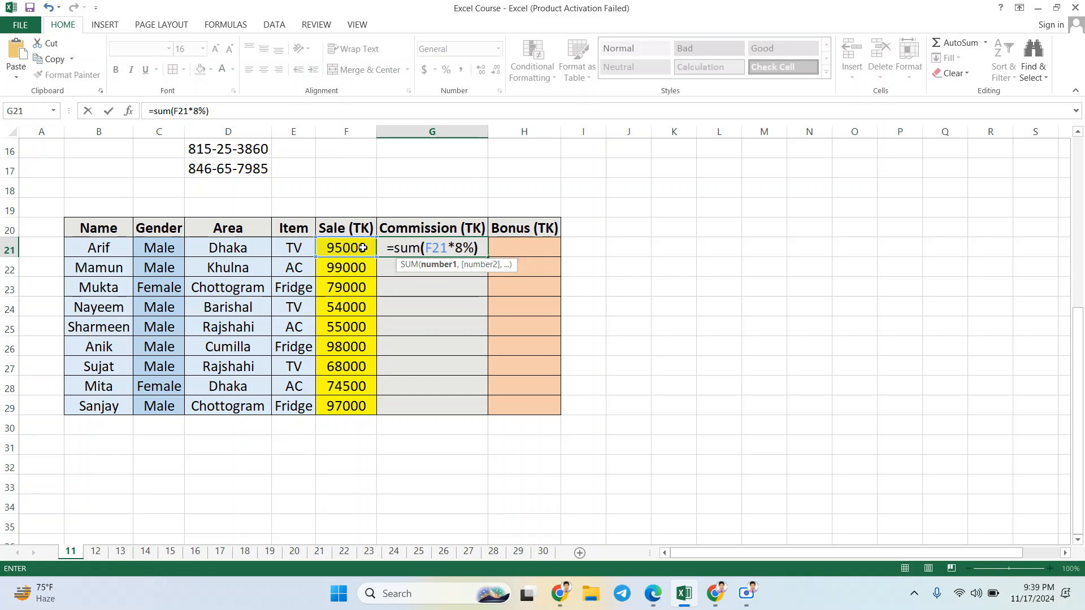
pyautogui.press('Return')
pyautogui.click(465, 246)
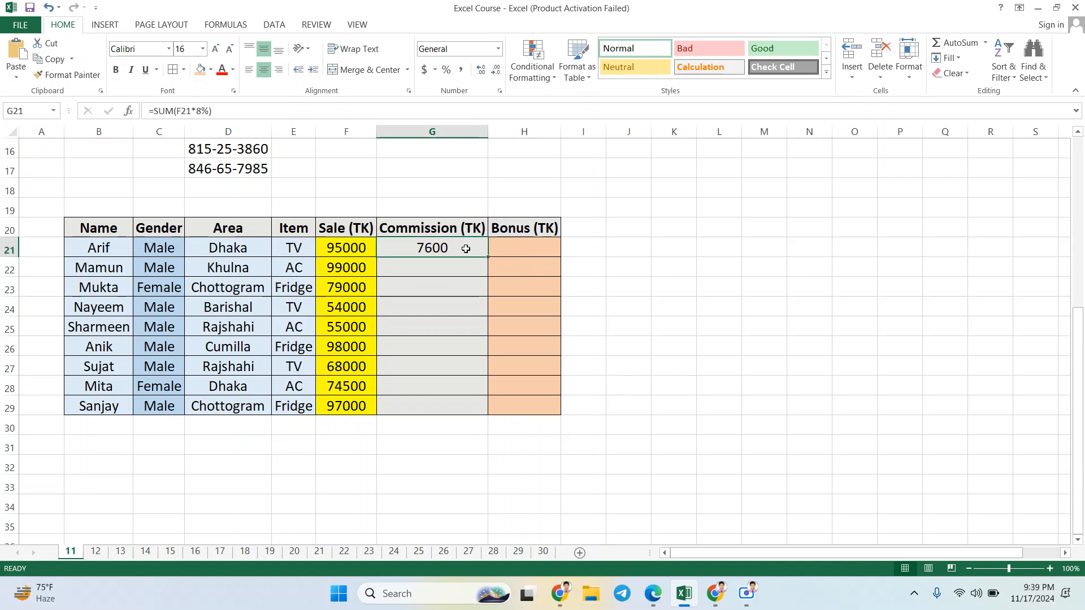
pyautogui.doubleClick(487, 257)
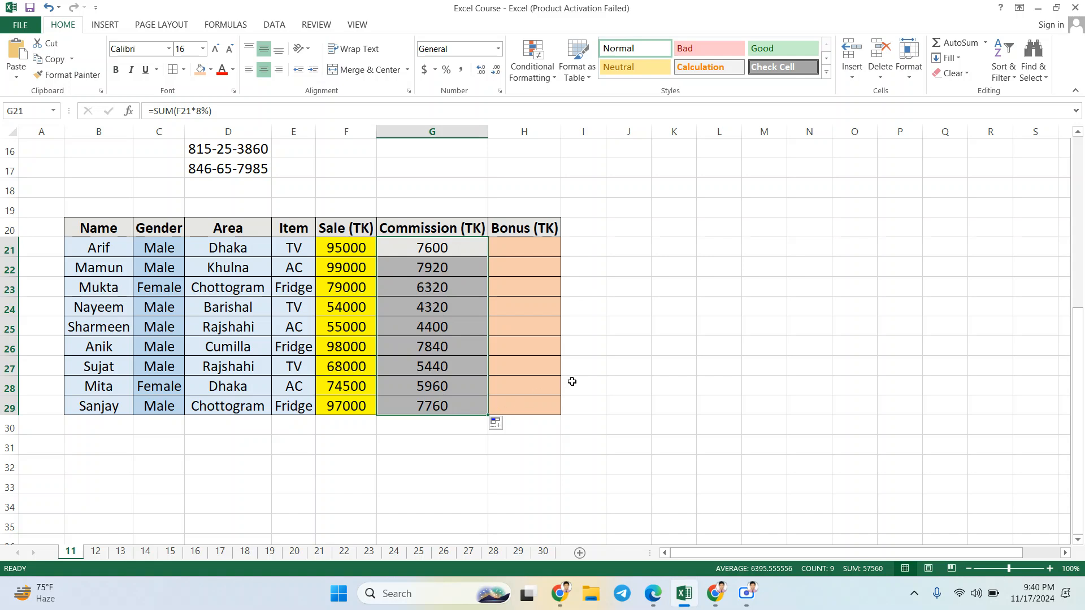
pyautogui.click(533, 250)
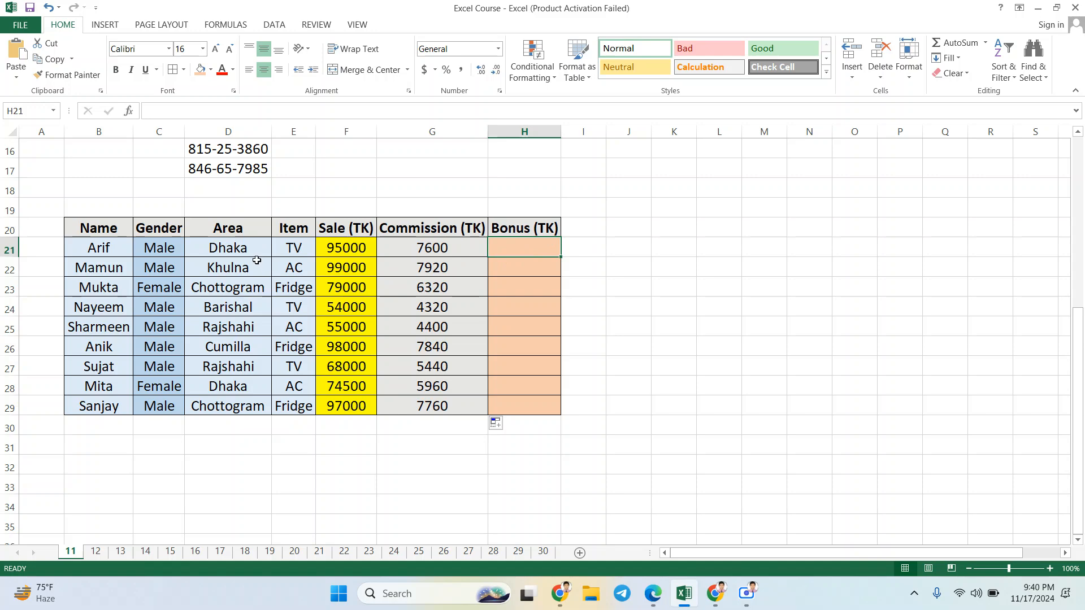
pyautogui.click(259, 249)
pyautogui.click(250, 267)
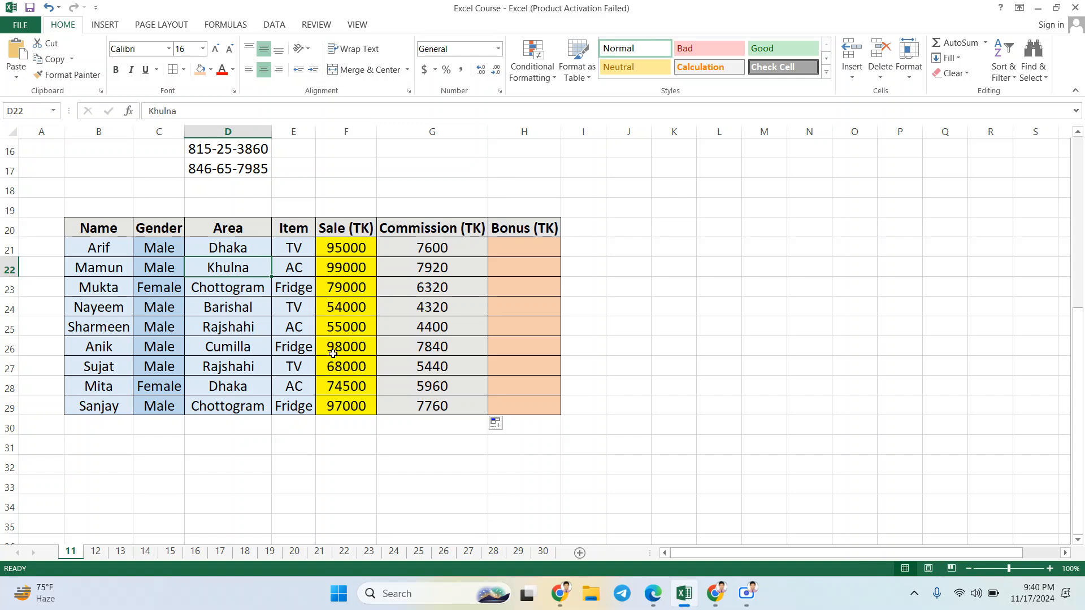
pyautogui.click(536, 243)
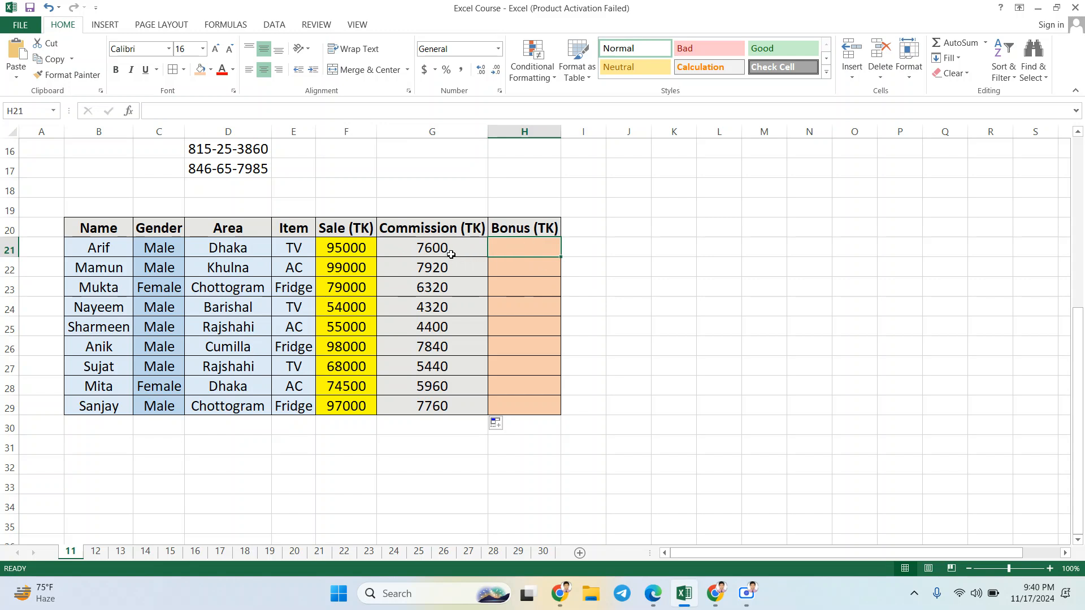
pyautogui.click(449, 255)
pyautogui.click(350, 253)
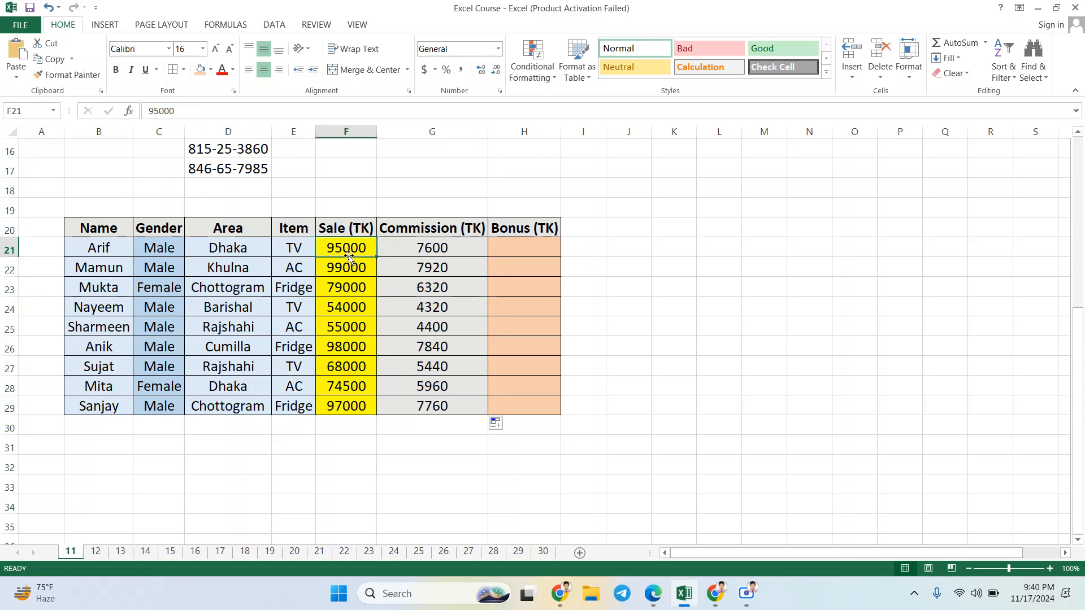
pyautogui.click(460, 244)
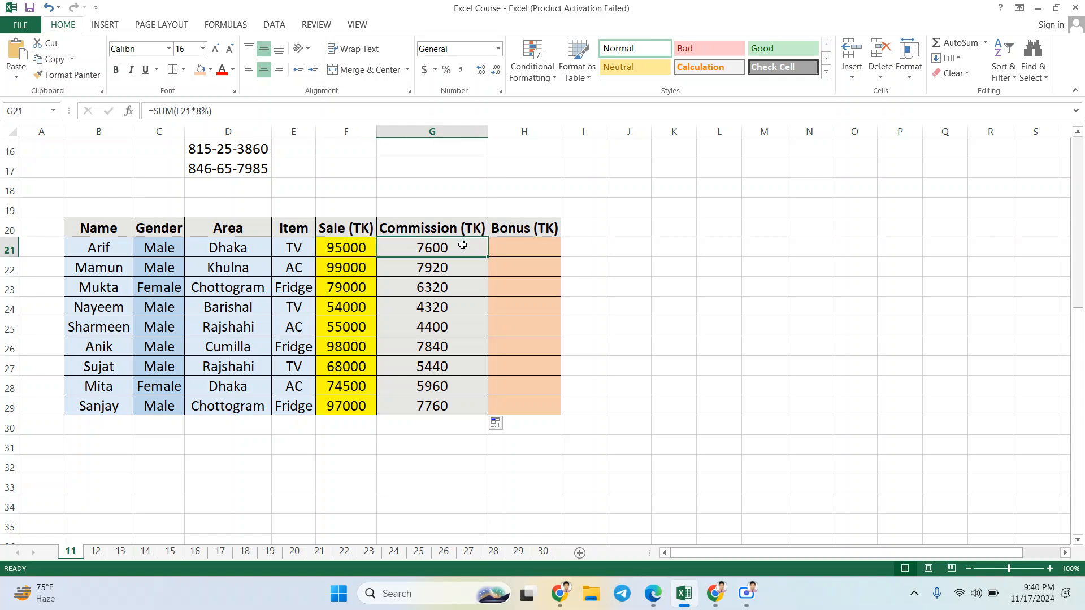
# Step: Enter a bonus of 5000 in H21 and copy it down the Bonus (TK) column to H29
pyautogui.click(516, 252)
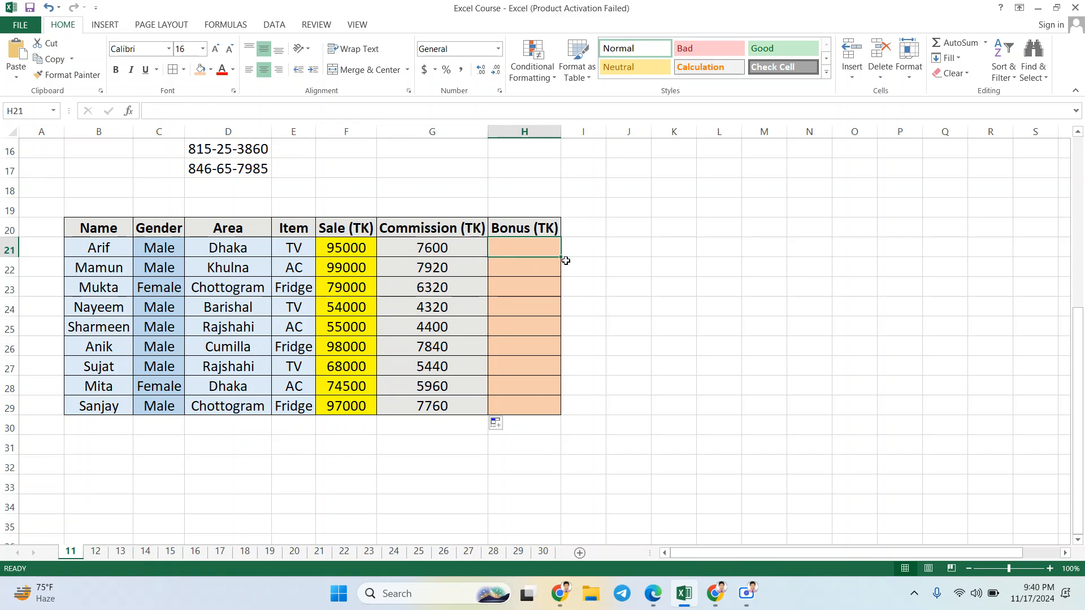
pyautogui.write('5000')
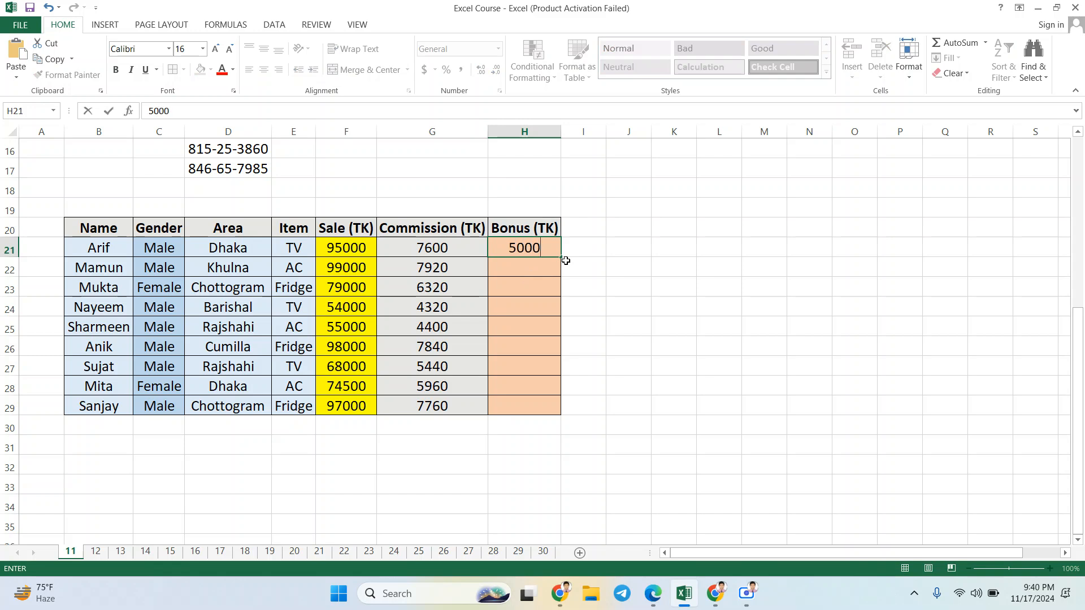
pyautogui.press('Return')
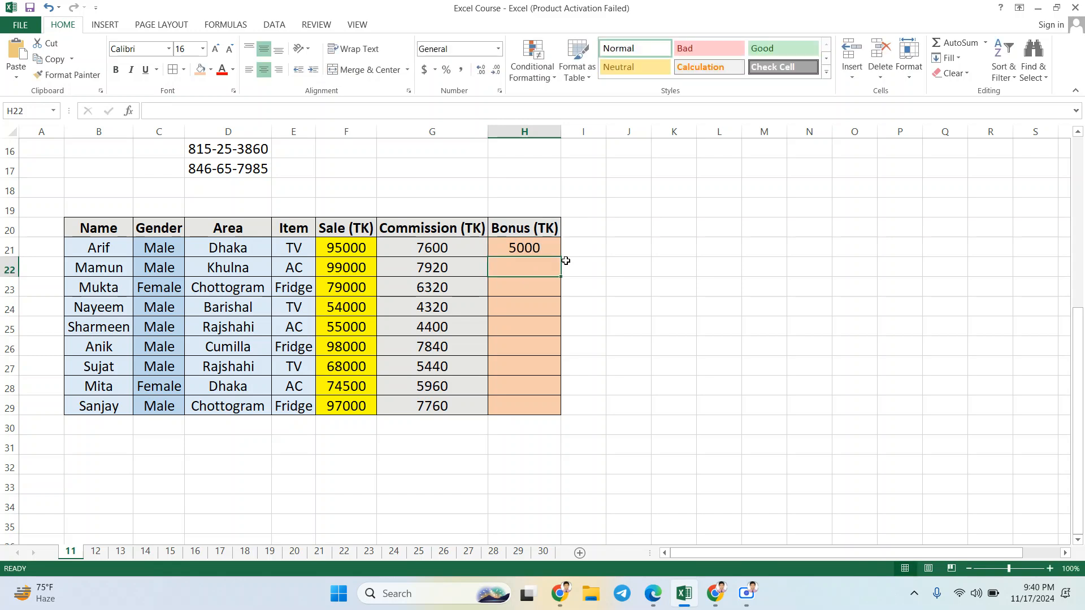
pyautogui.click(546, 248)
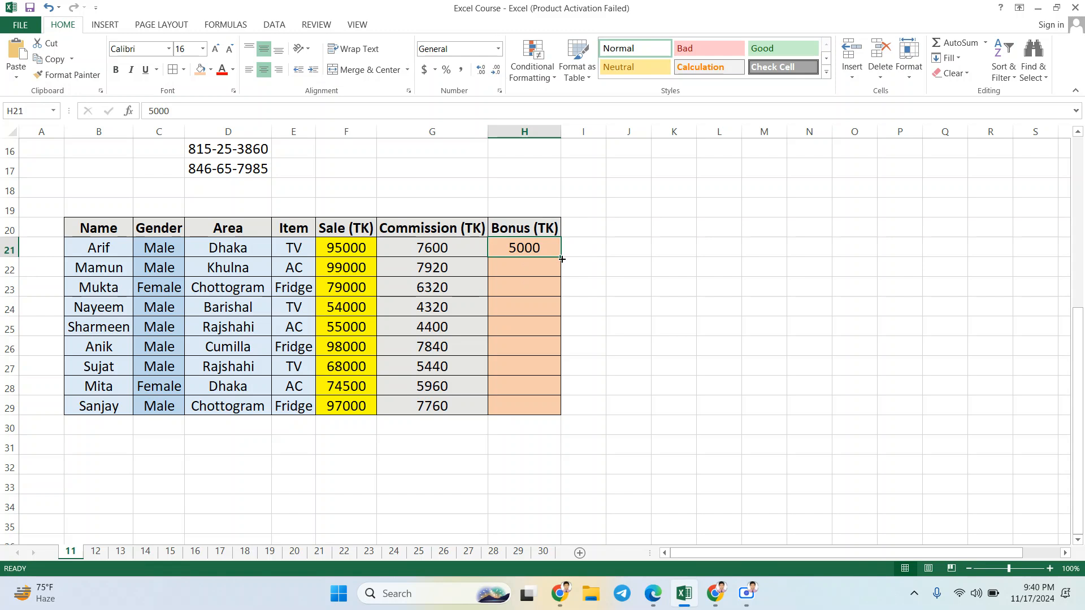
pyautogui.doubleClick(561, 259)
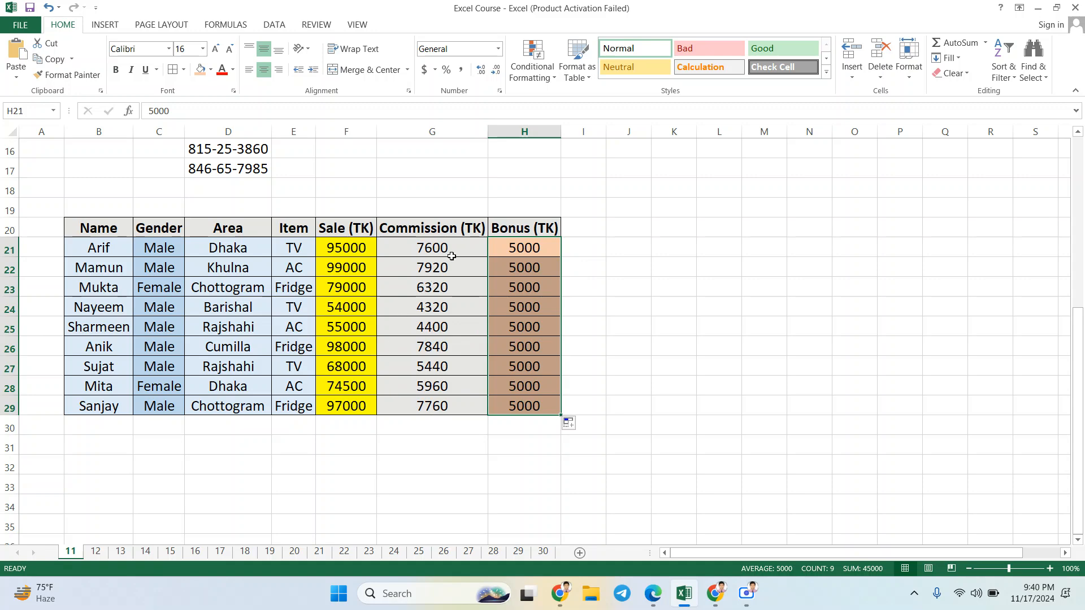
pyautogui.click(452, 256)
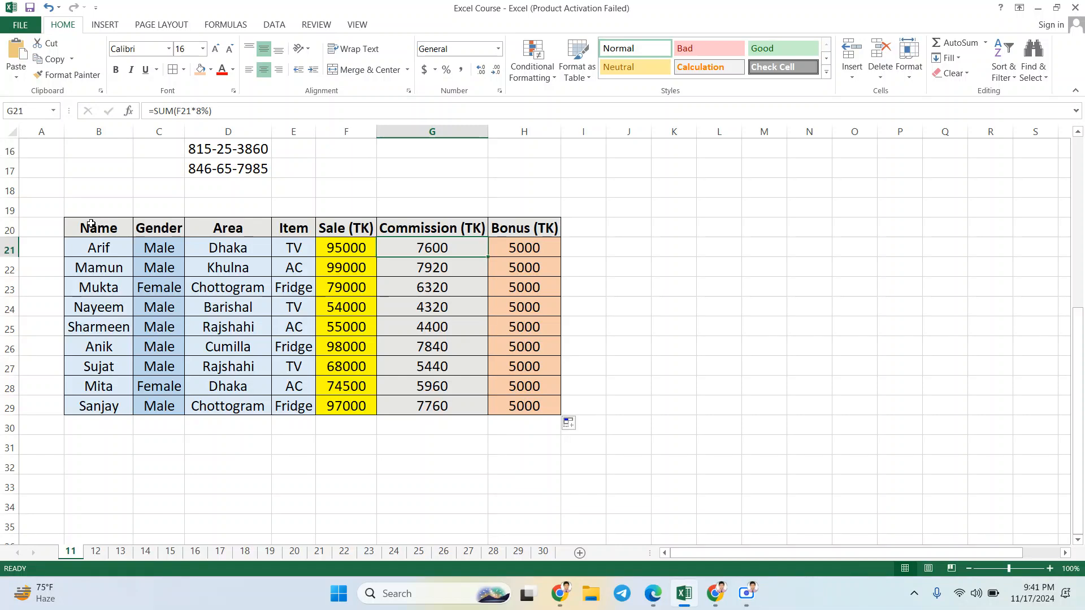
# Step: Turn on filtering for the whole sales table, B20:H29
pyautogui.moveTo(79, 229); pyautogui.dragTo(523, 402)
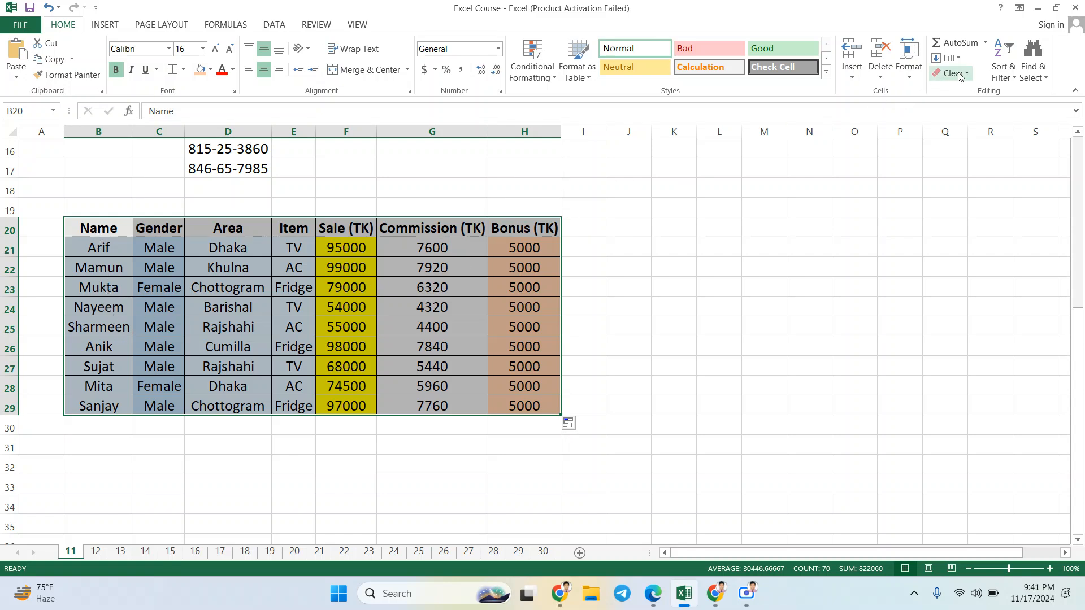
pyautogui.click(1013, 80)
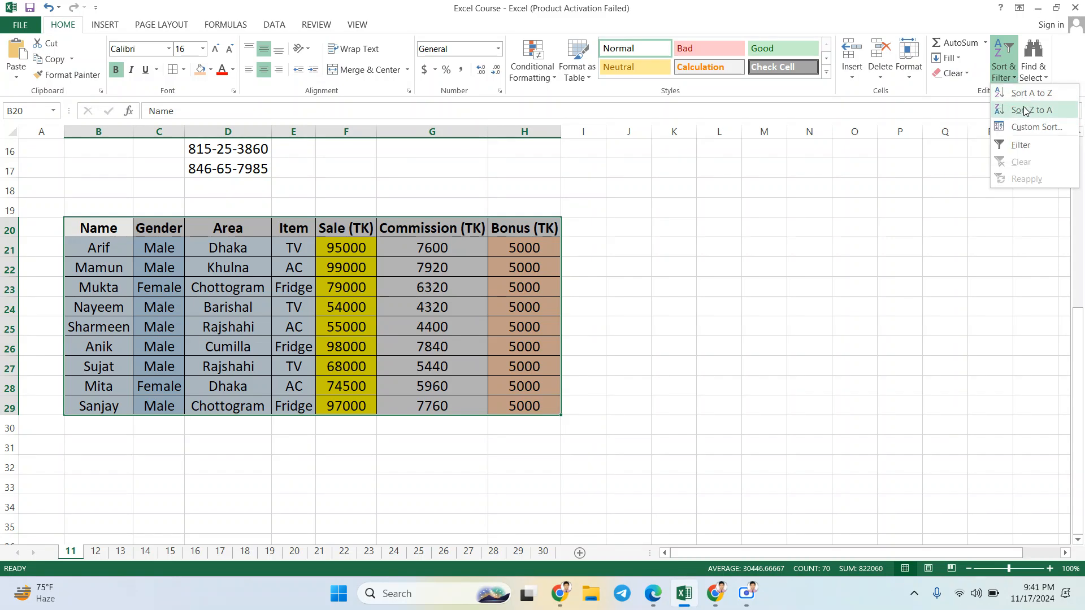
pyautogui.click(1024, 146)
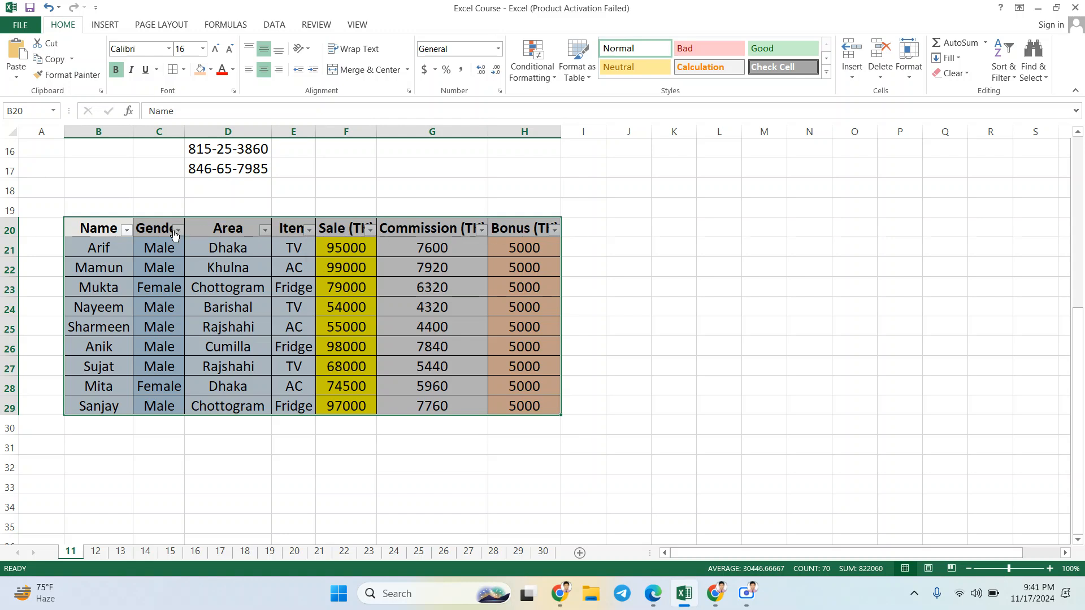
pyautogui.click(388, 240)
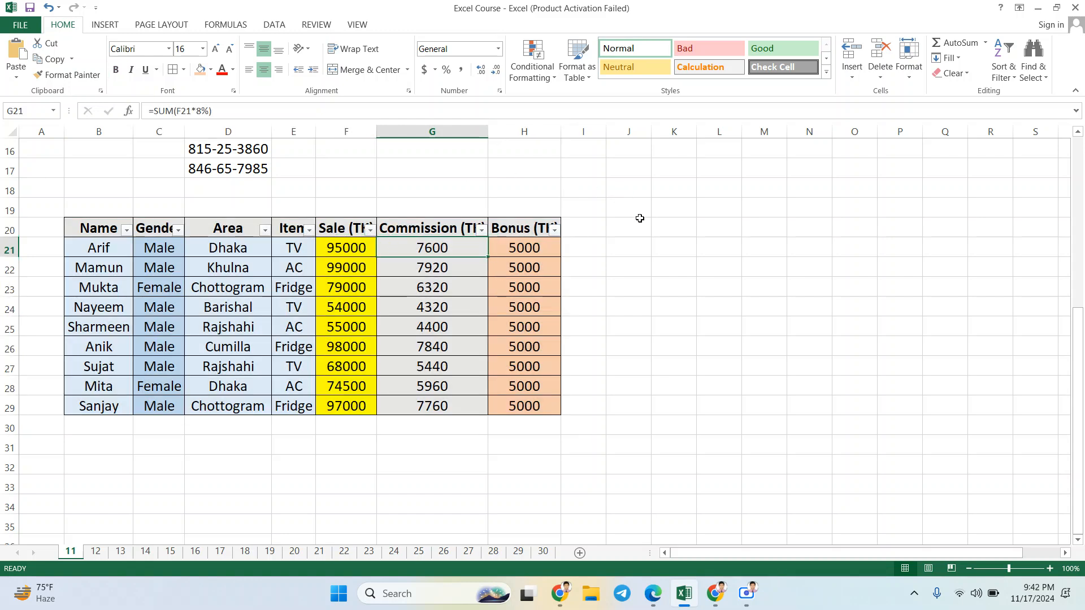
pyautogui.click(640, 218)
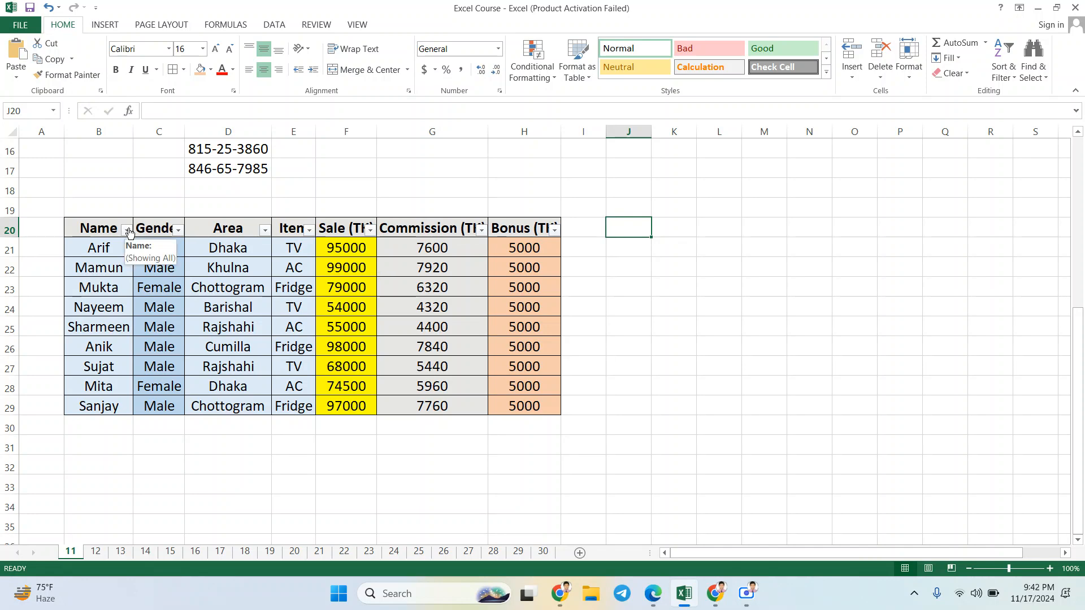
# Step: Filter the Name column to show only the salesperson in row 23, and undo that filter
pyautogui.click(127, 230)
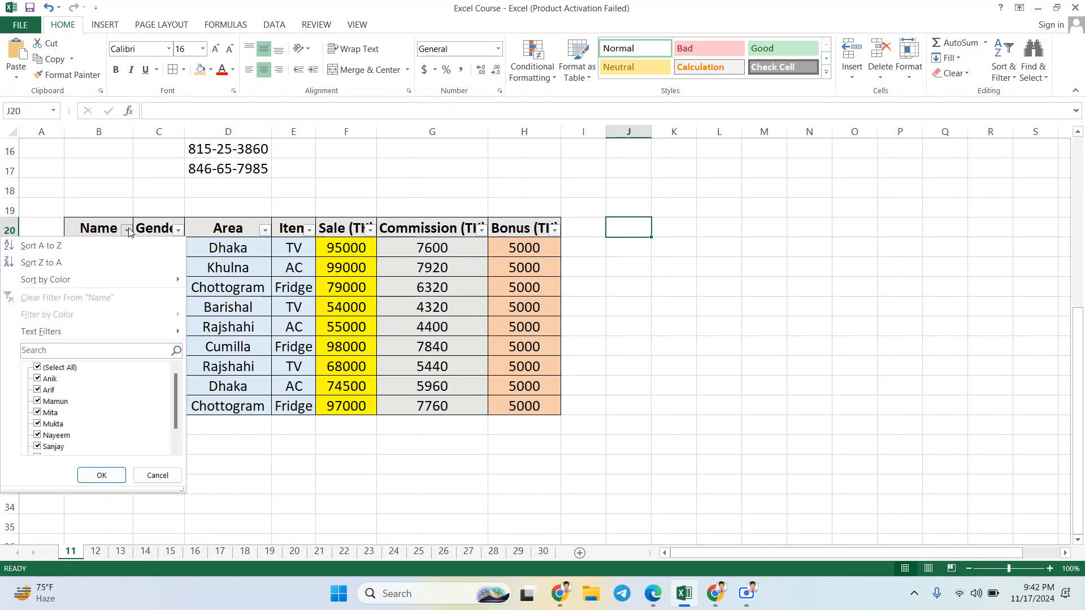
pyautogui.click(40, 370)
pyautogui.click(60, 428)
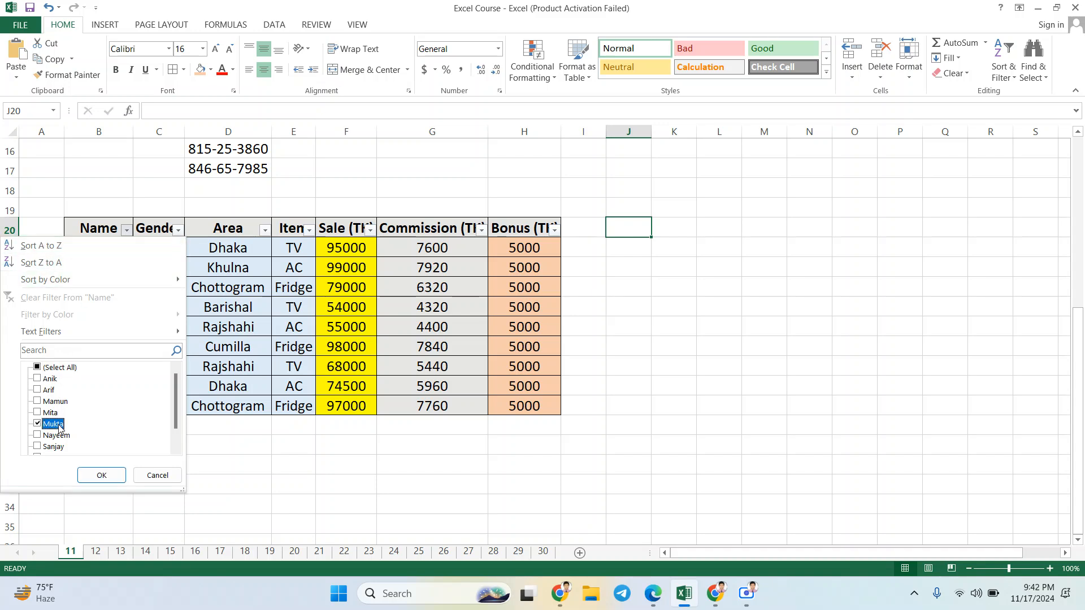
pyautogui.click(93, 475)
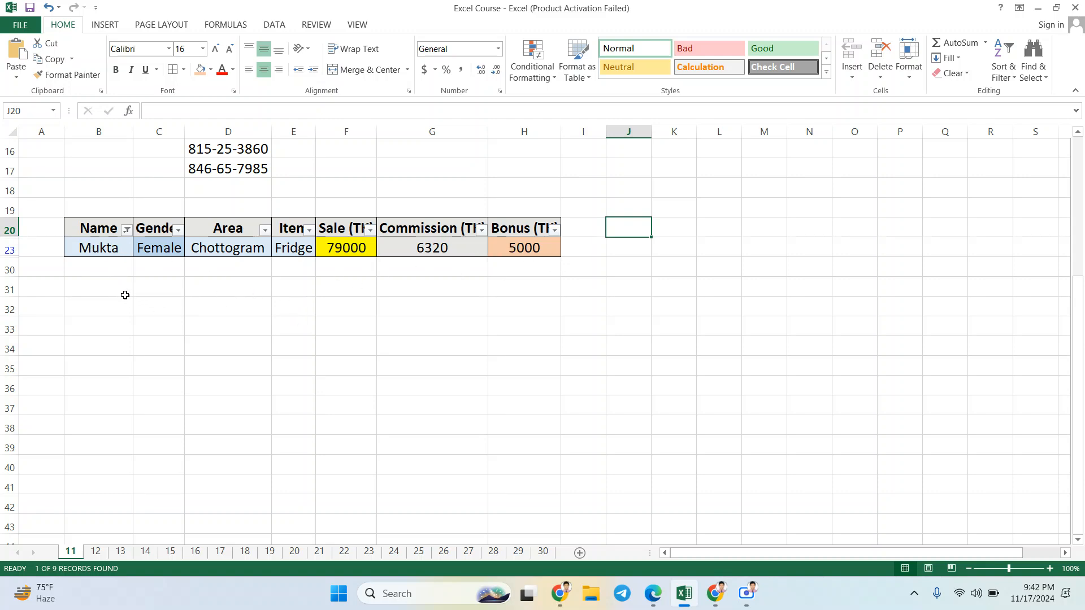
pyautogui.hotkey('ctrl', 'z')
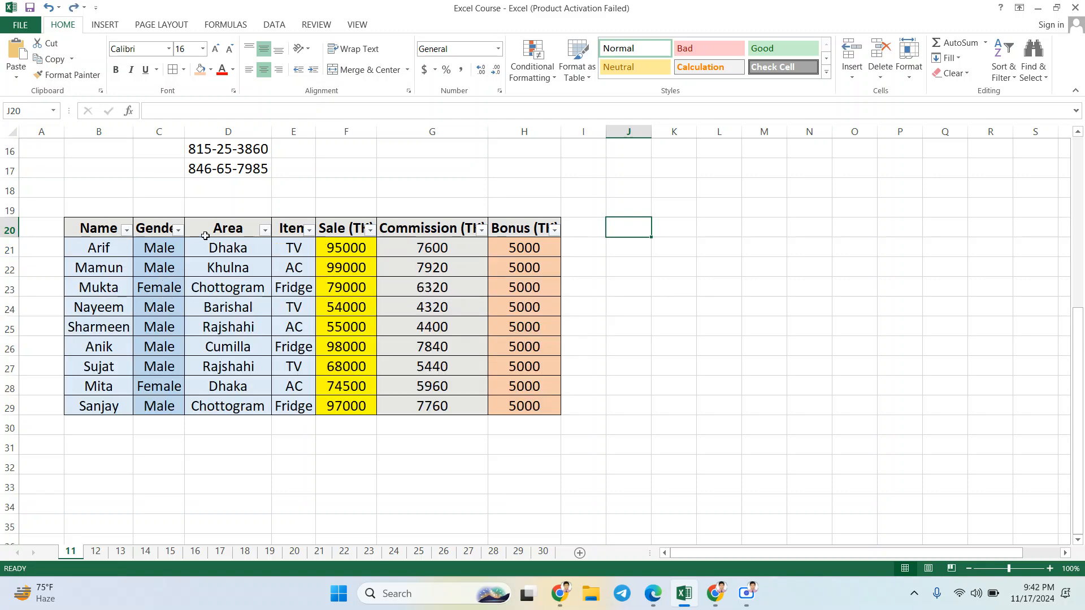
# Step: Filter the Gender column of the sales table to show only Female
pyautogui.click(179, 230)
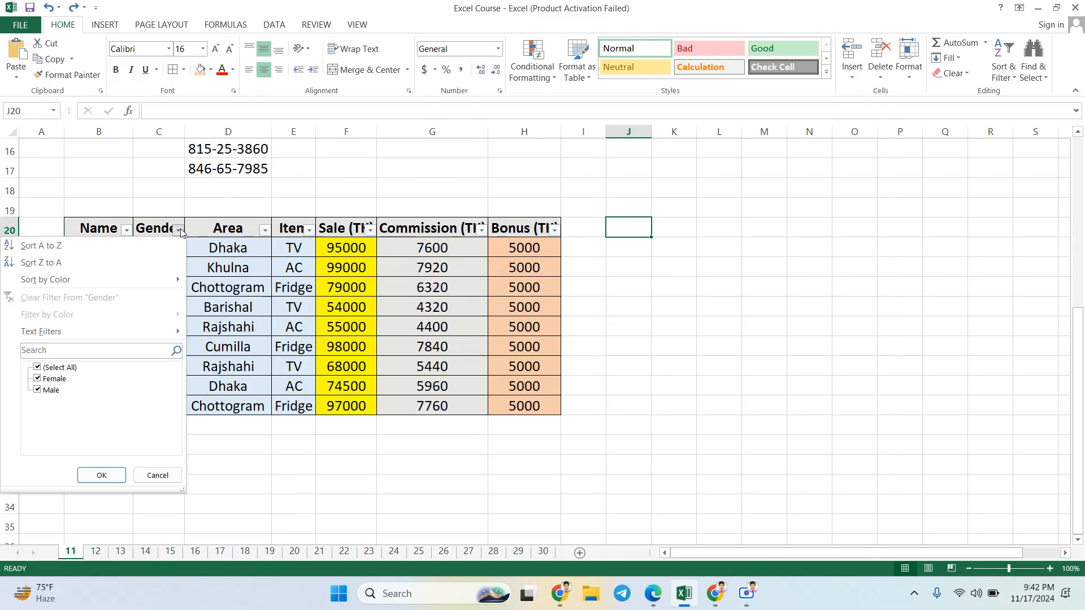
pyautogui.click(181, 233)
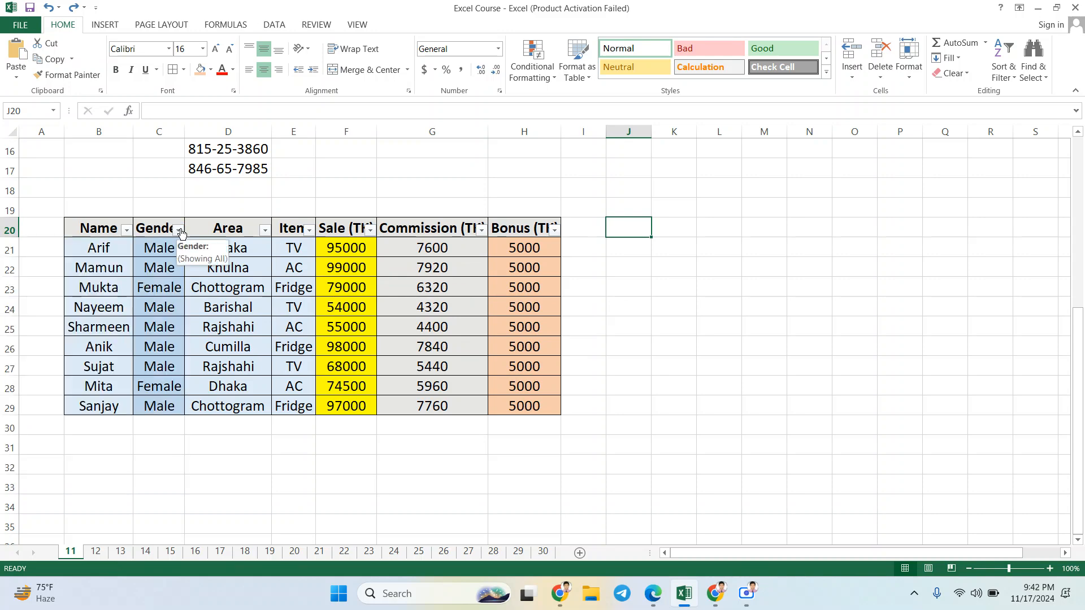
pyautogui.click(178, 231)
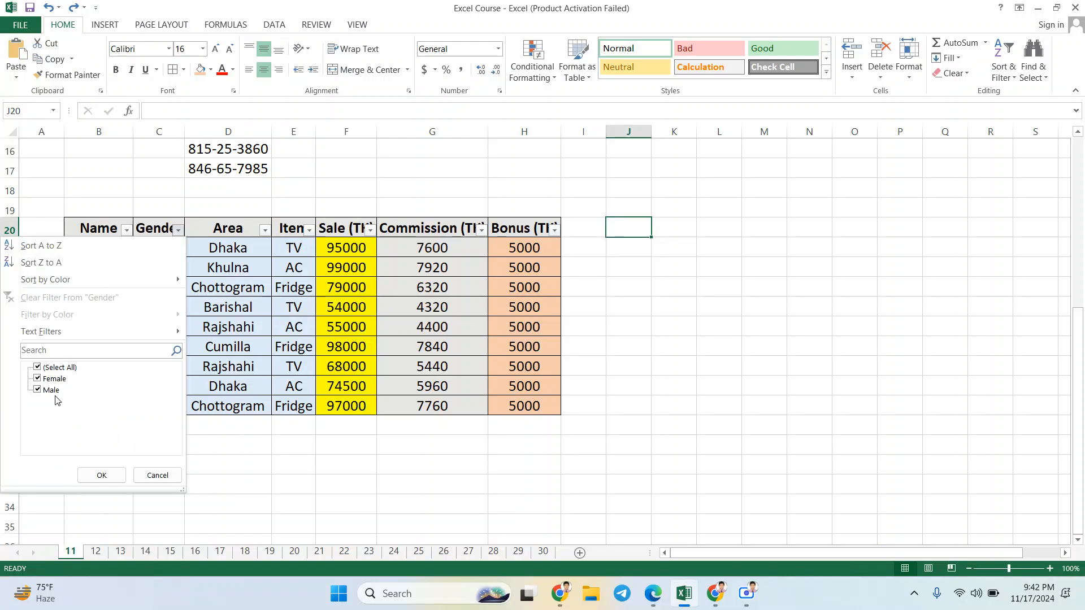
pyautogui.click(179, 230)
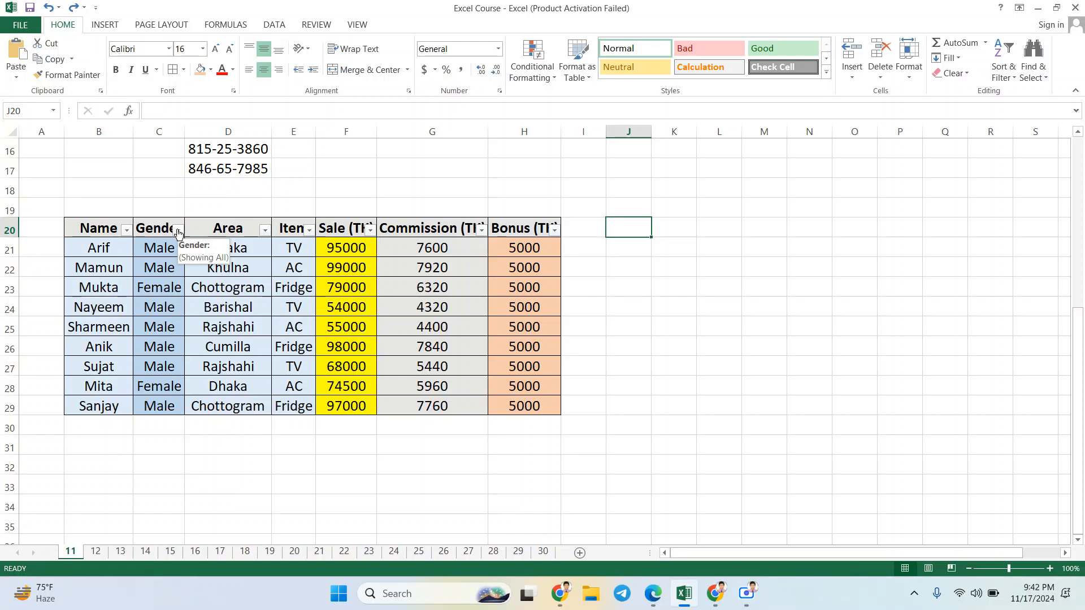
pyautogui.click(180, 231)
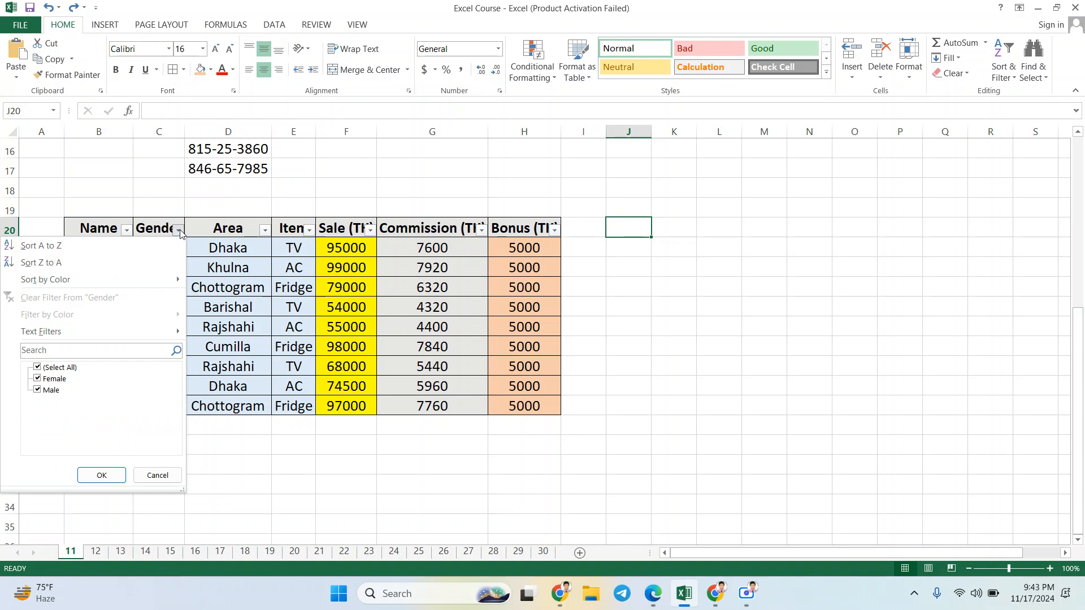
pyautogui.click(37, 369)
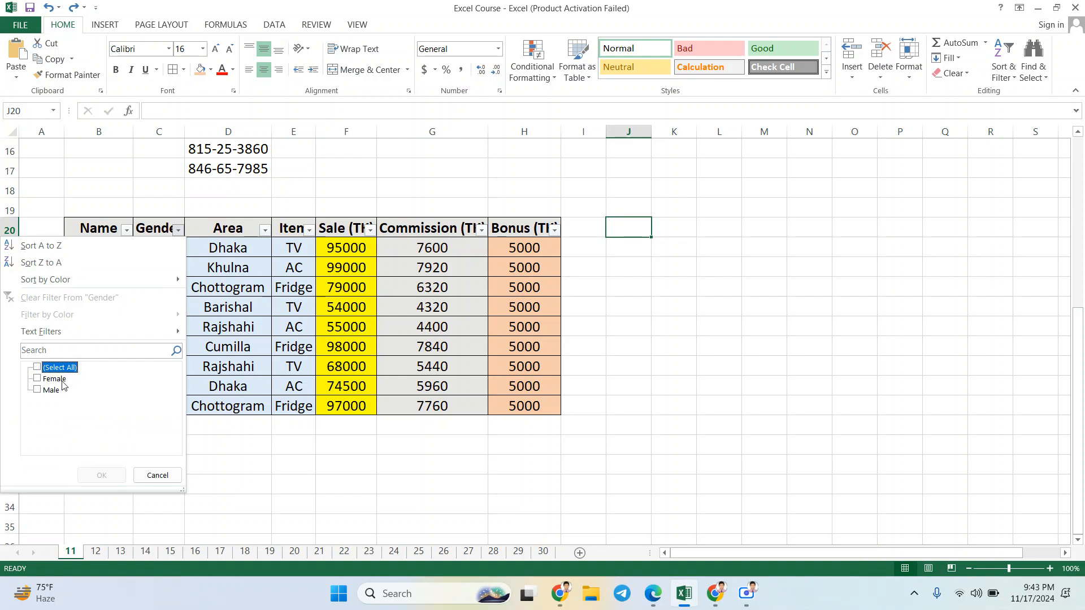
pyautogui.click(37, 379)
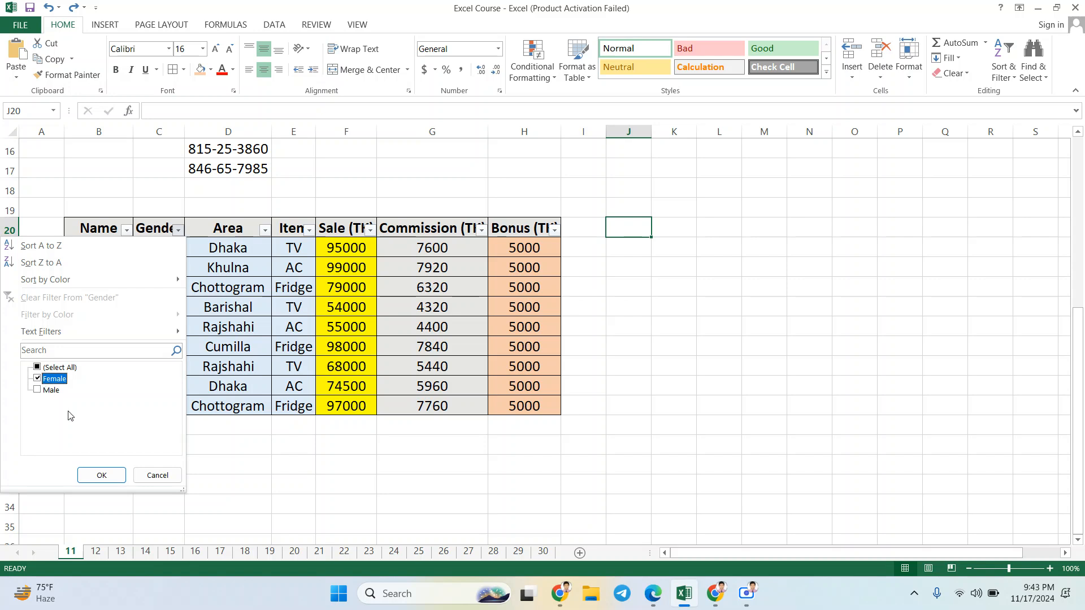
pyautogui.click(101, 478)
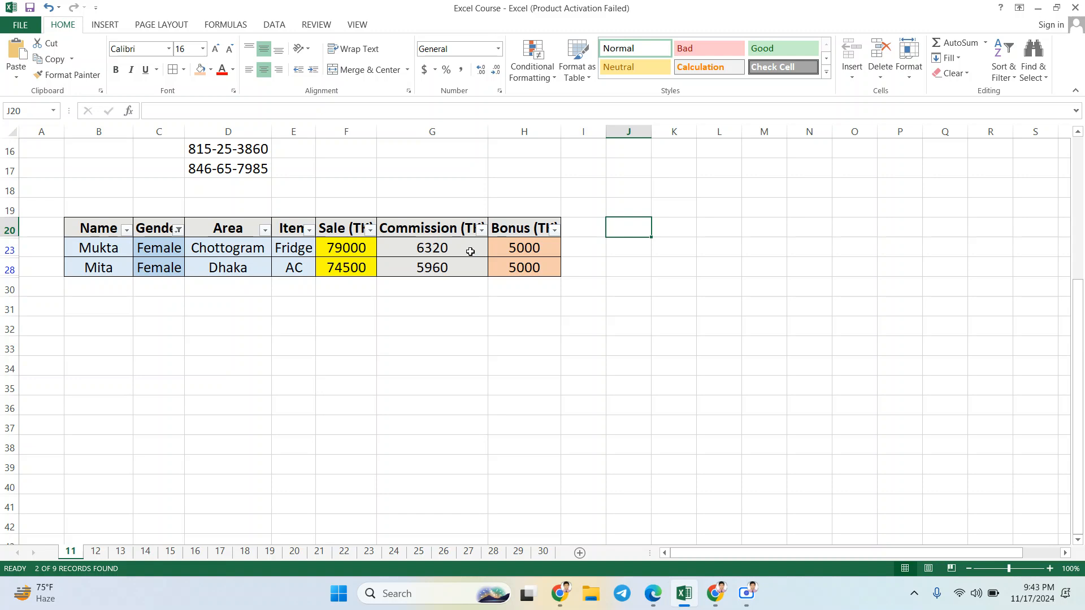
# Step: Include Male again in the Gender column's filter so that both genders are shown
pyautogui.click(127, 230)
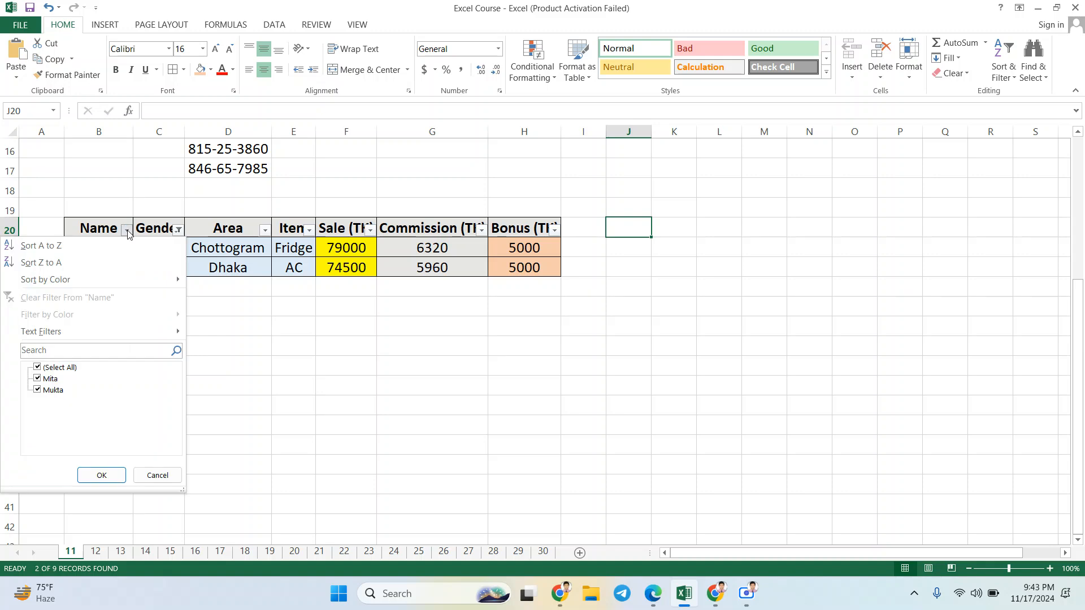
pyautogui.click(127, 233)
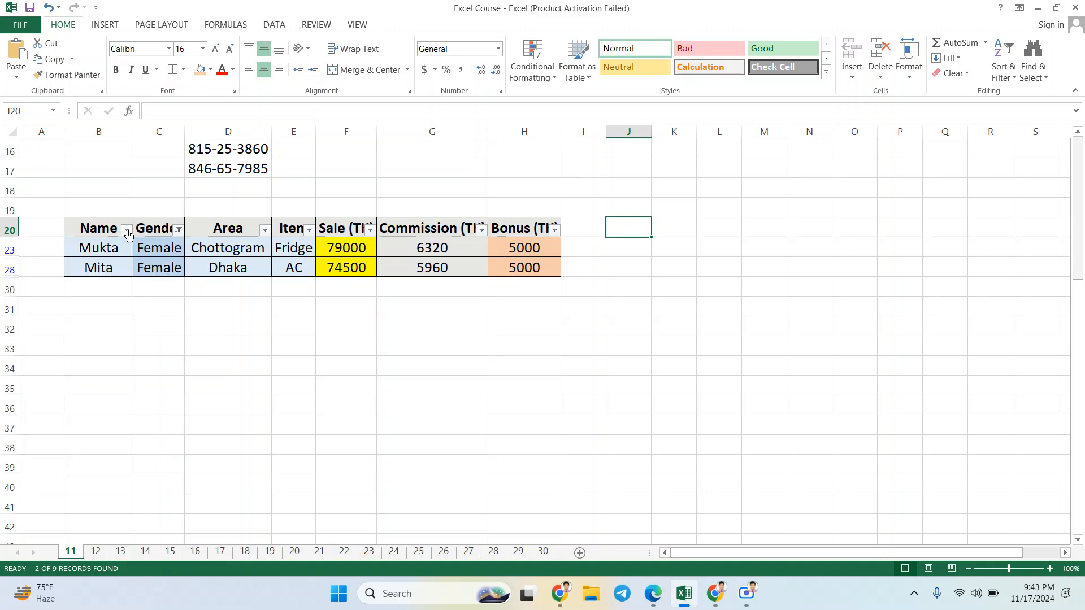
pyautogui.click(178, 231)
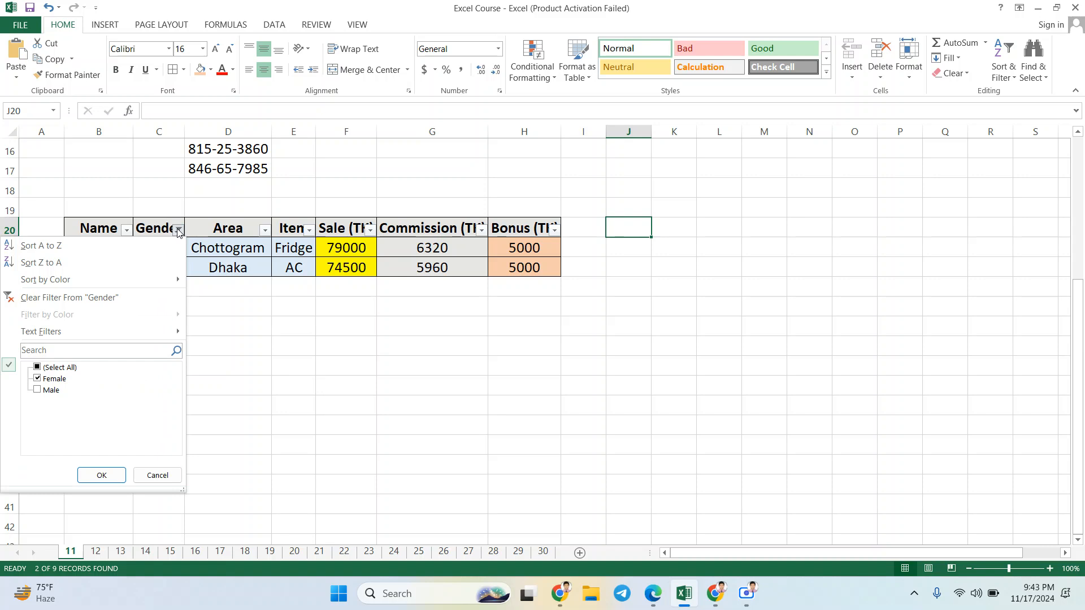
pyautogui.click(178, 232)
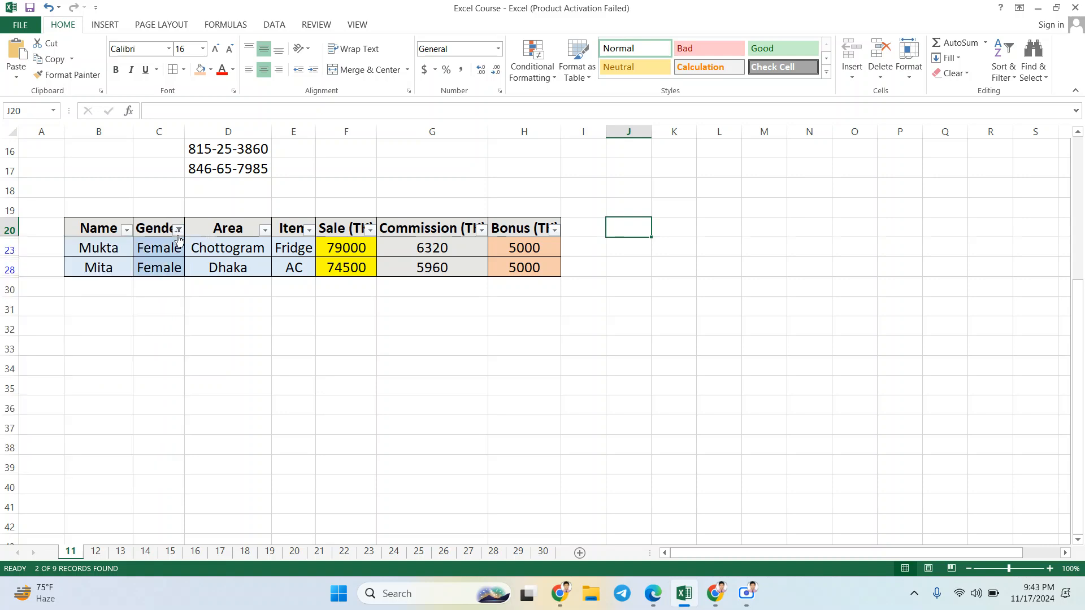
pyautogui.click(180, 234)
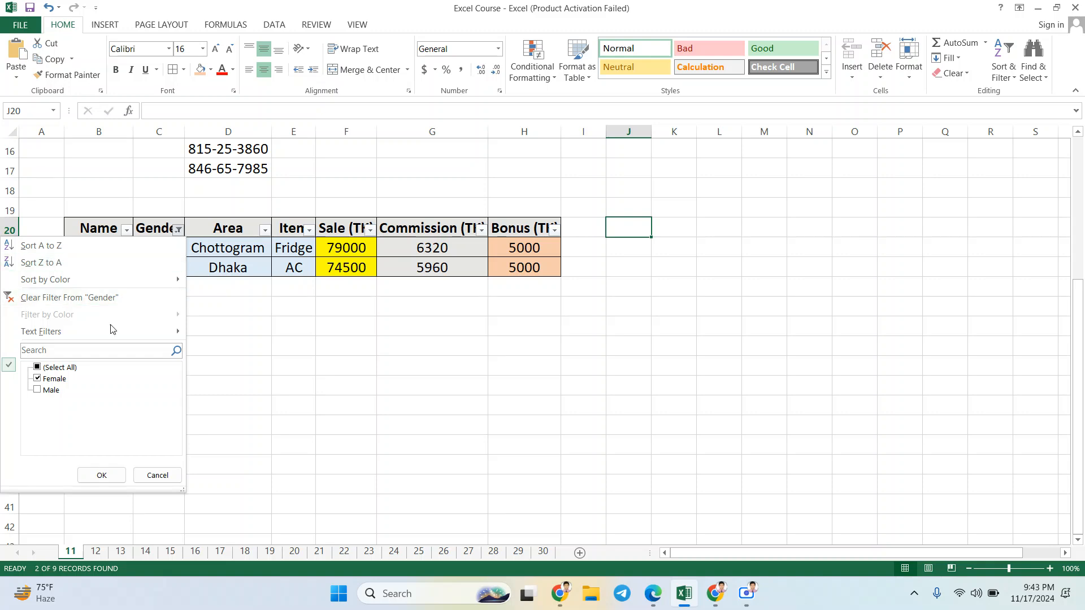
pyautogui.click(37, 390)
pyautogui.click(99, 476)
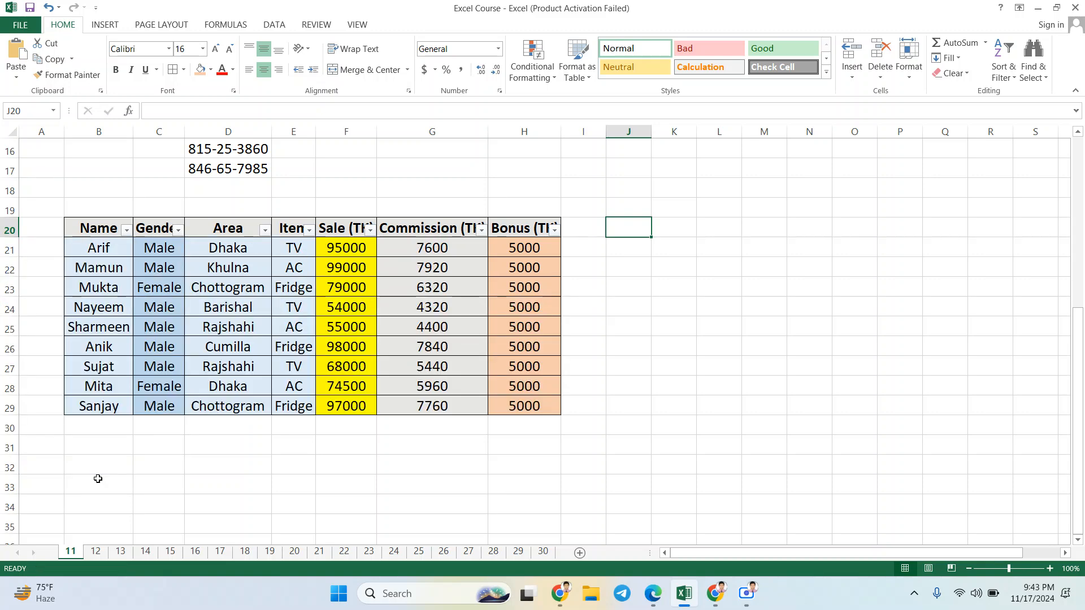
# Step: Filter the Area column of the sales table to show only Chottogram
pyautogui.click(264, 230)
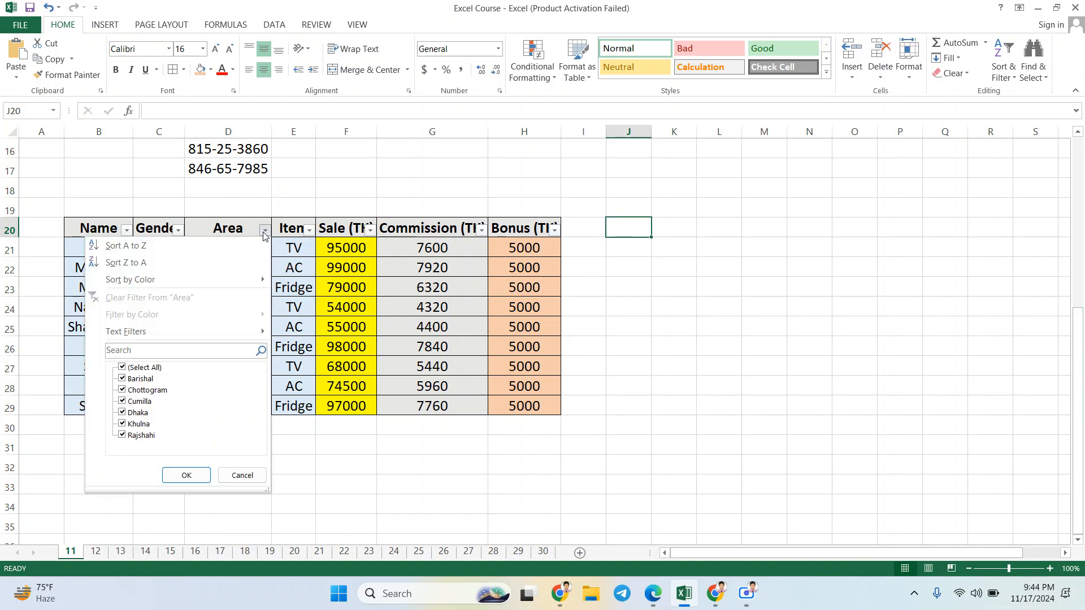
pyautogui.click(123, 368)
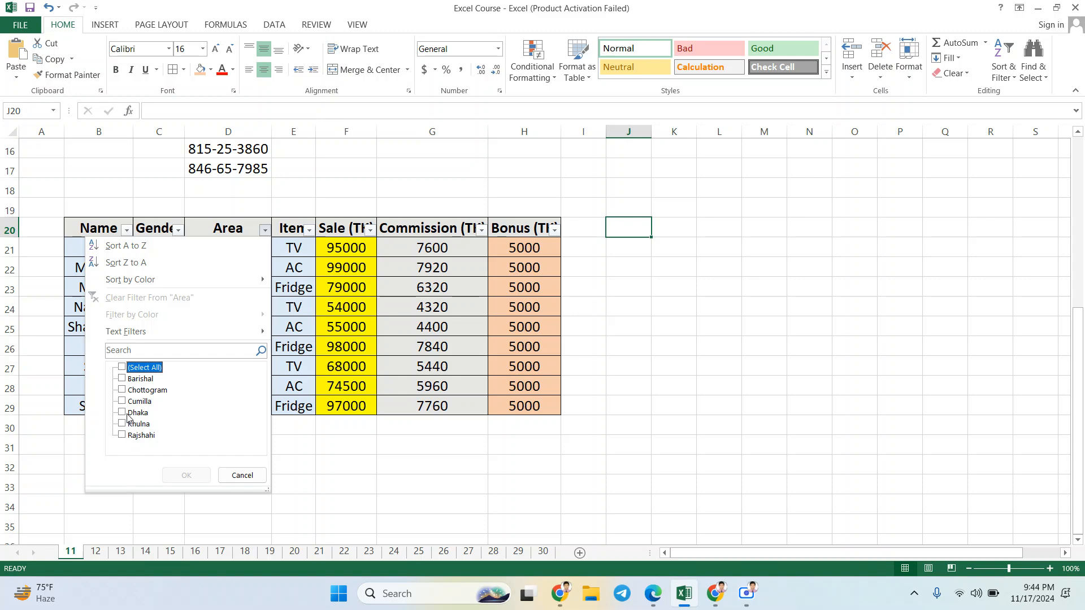
pyautogui.click(123, 390)
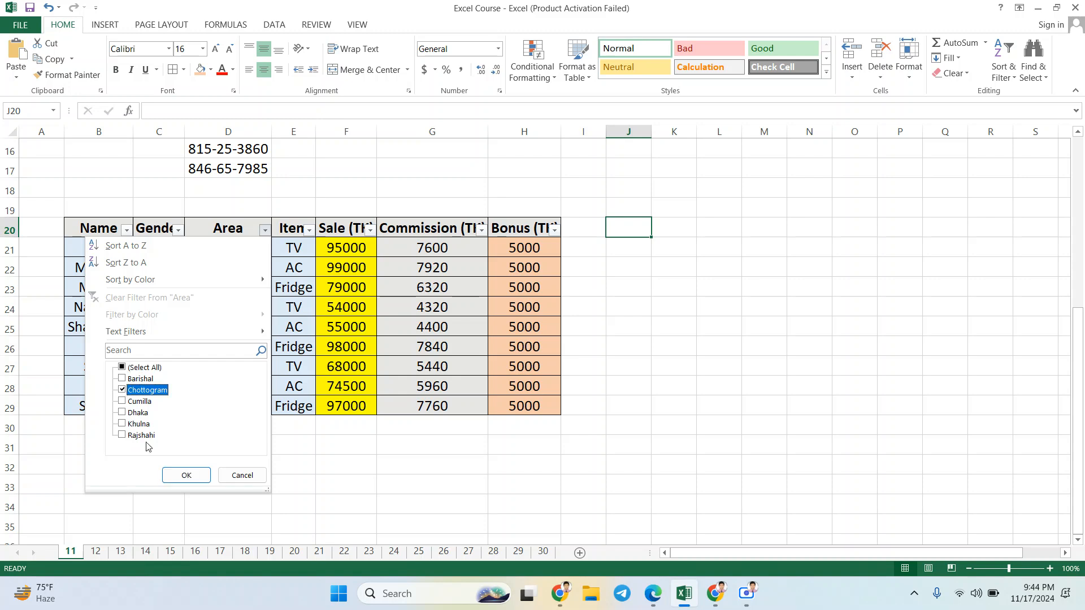
pyautogui.click(176, 478)
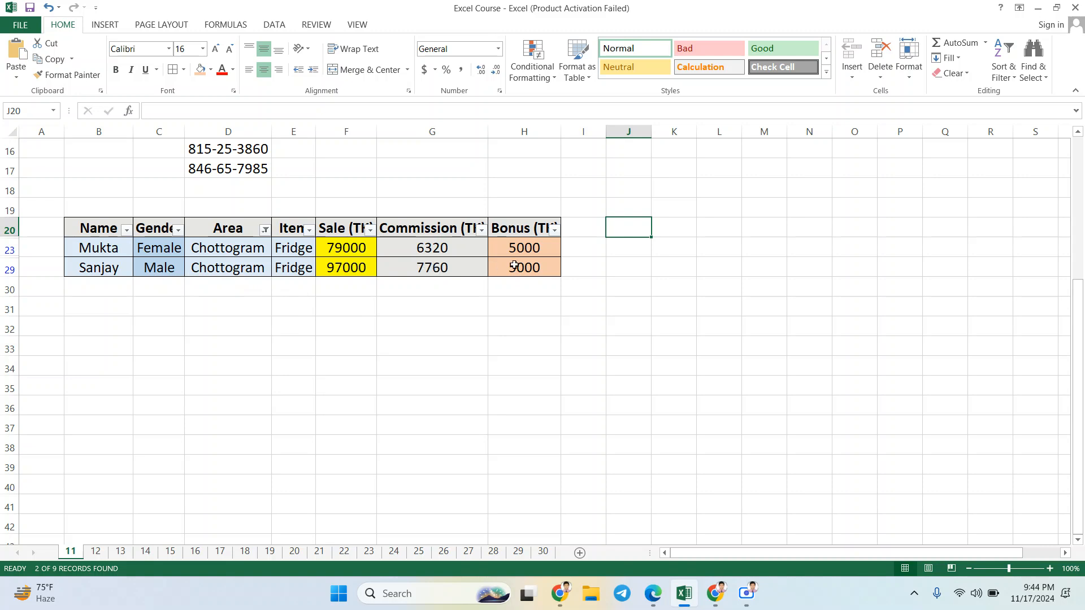
# Step: Reselect all areas in the Area column's filter to show the whole sales table
pyautogui.click(265, 230)
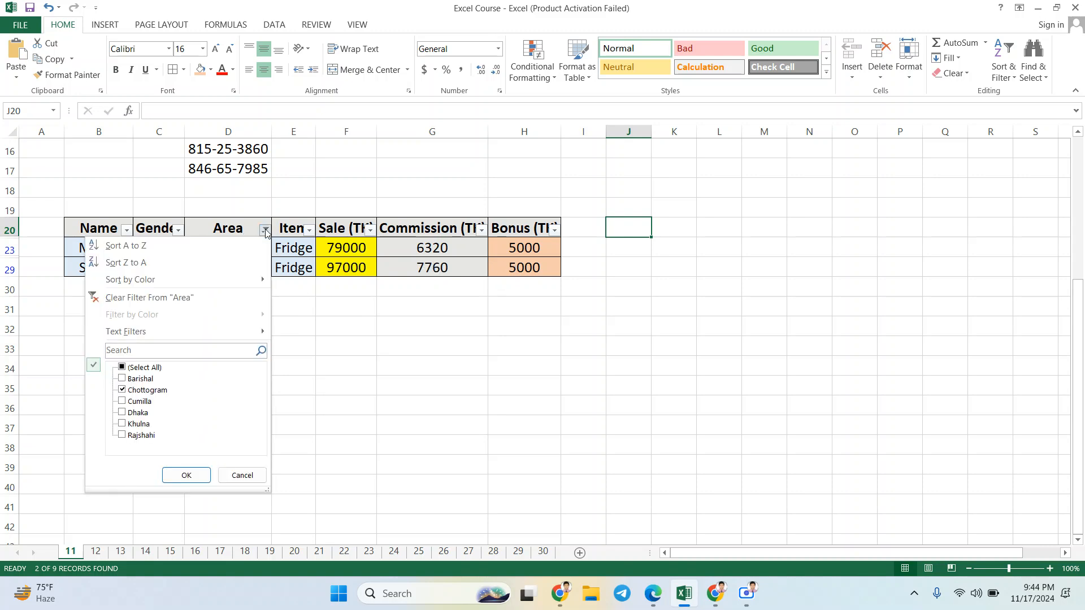
pyautogui.click(122, 368)
pyautogui.click(182, 475)
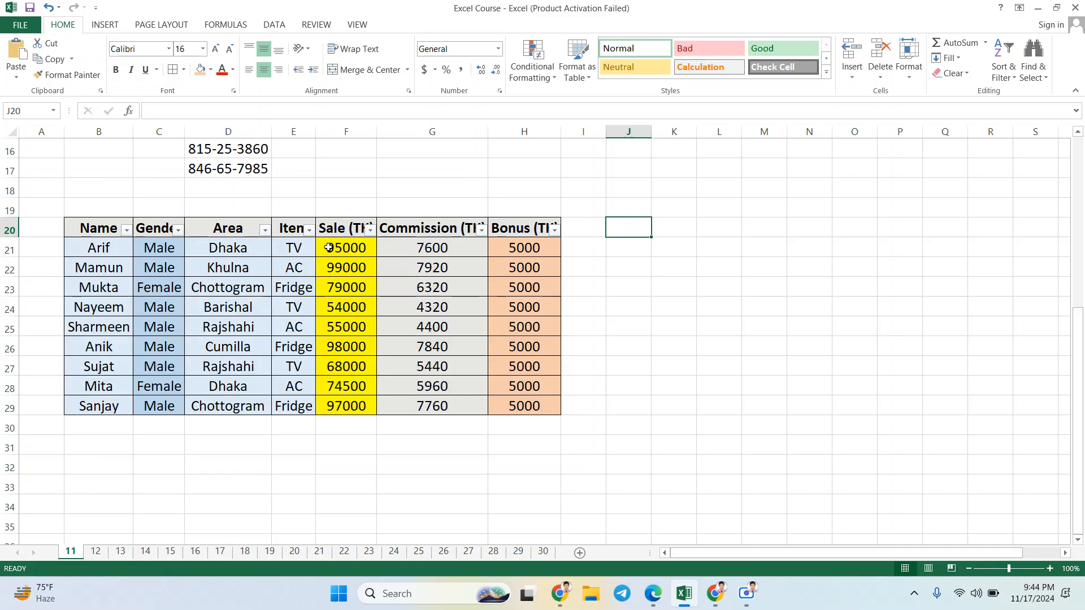
# Step: Filter the Sale (TK) column to show only the value 55000
pyautogui.click(371, 232)
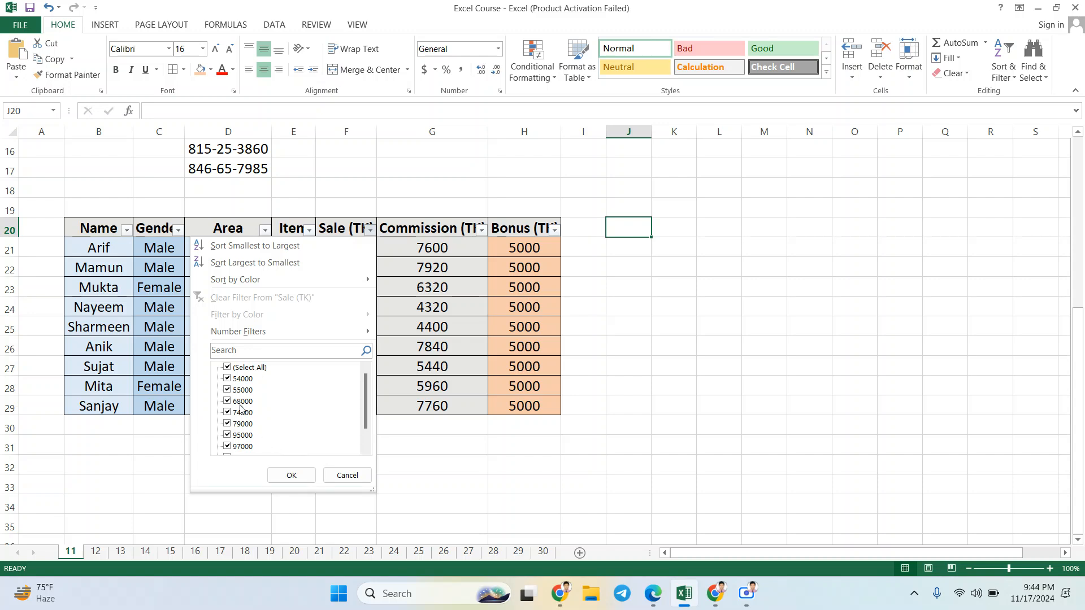
pyautogui.click(228, 368)
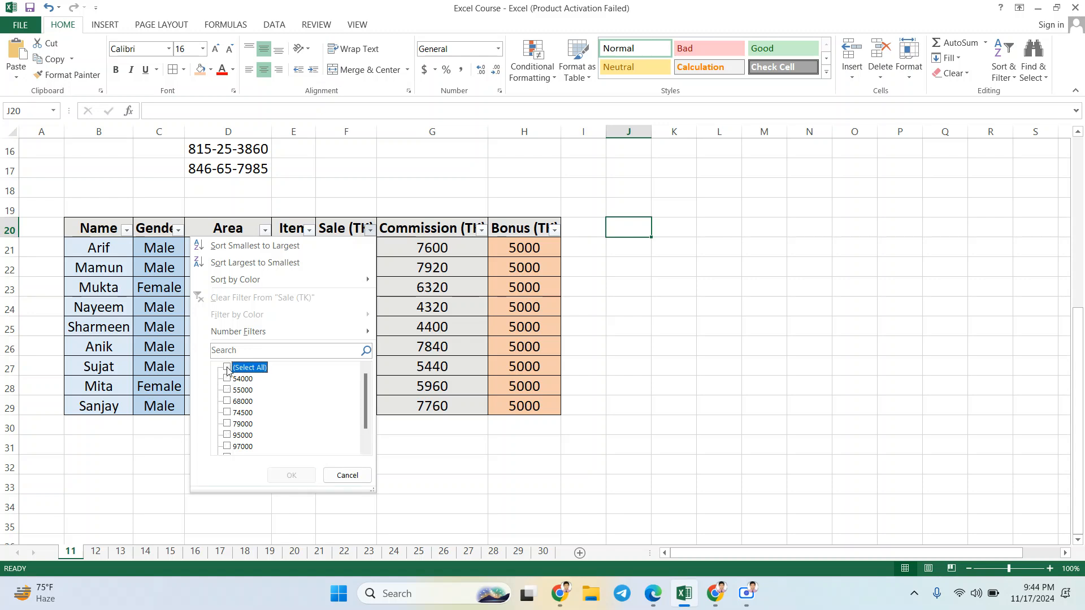
pyautogui.click(228, 391)
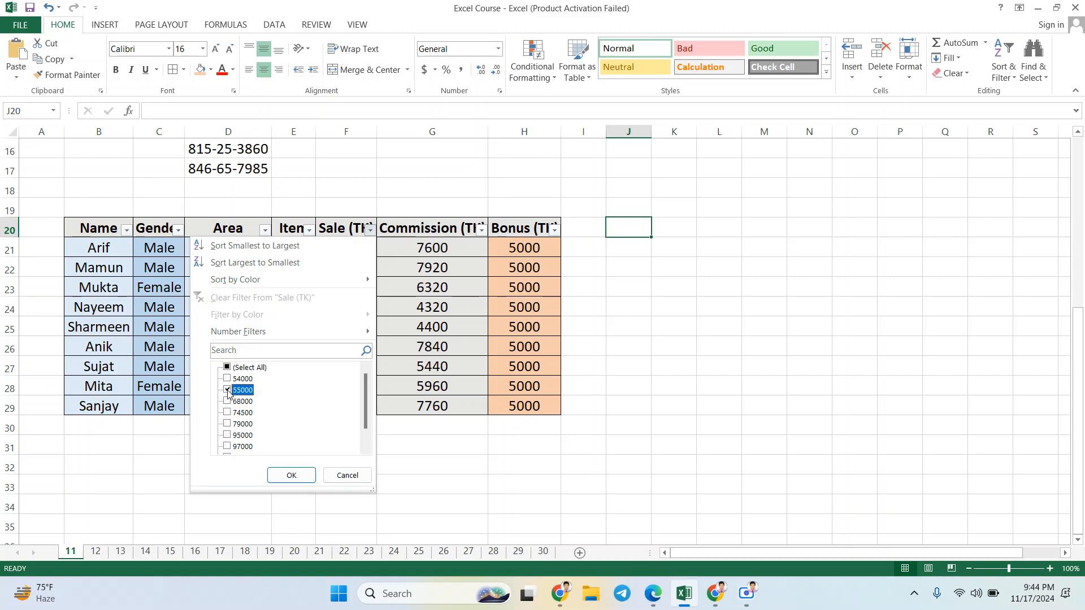
pyautogui.click(290, 477)
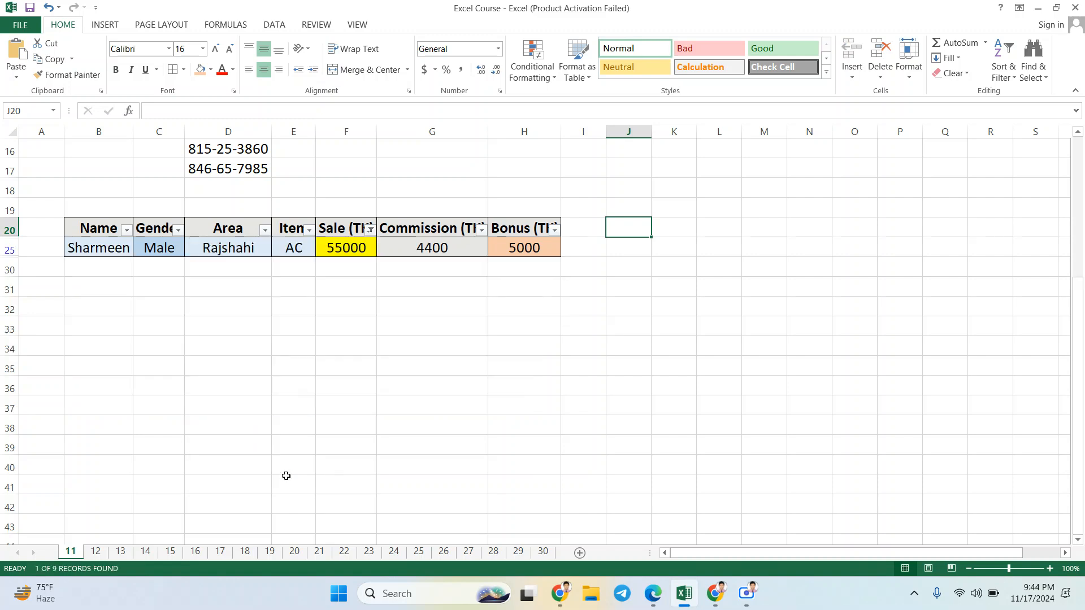
# Step: Reselect all values in the Sale (TK) column's filter to show every sales row
pyautogui.click(368, 231)
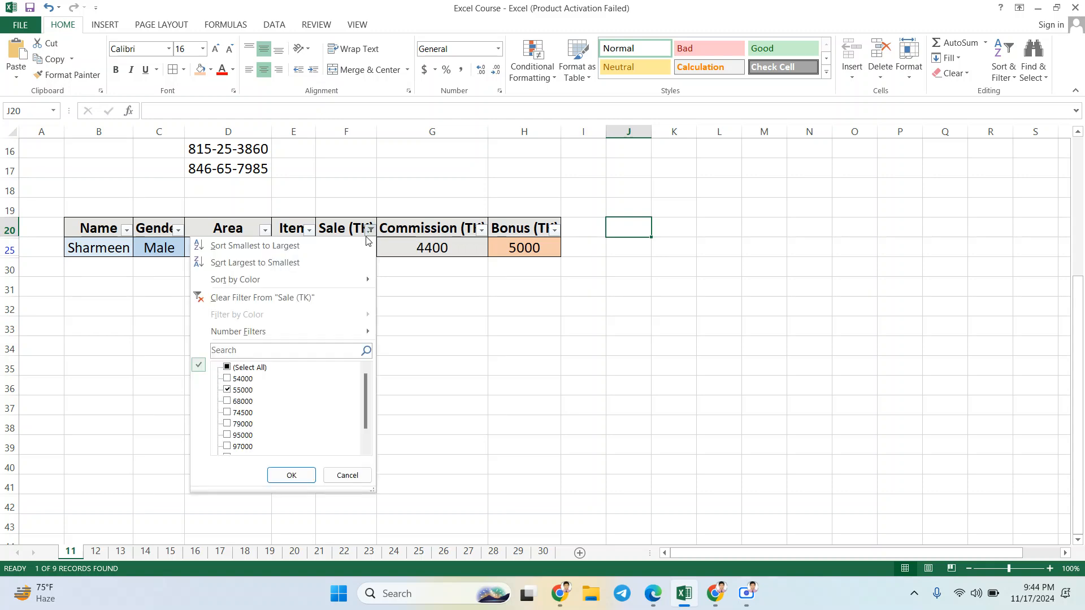
pyautogui.click(239, 391)
pyautogui.click(247, 369)
pyautogui.click(287, 475)
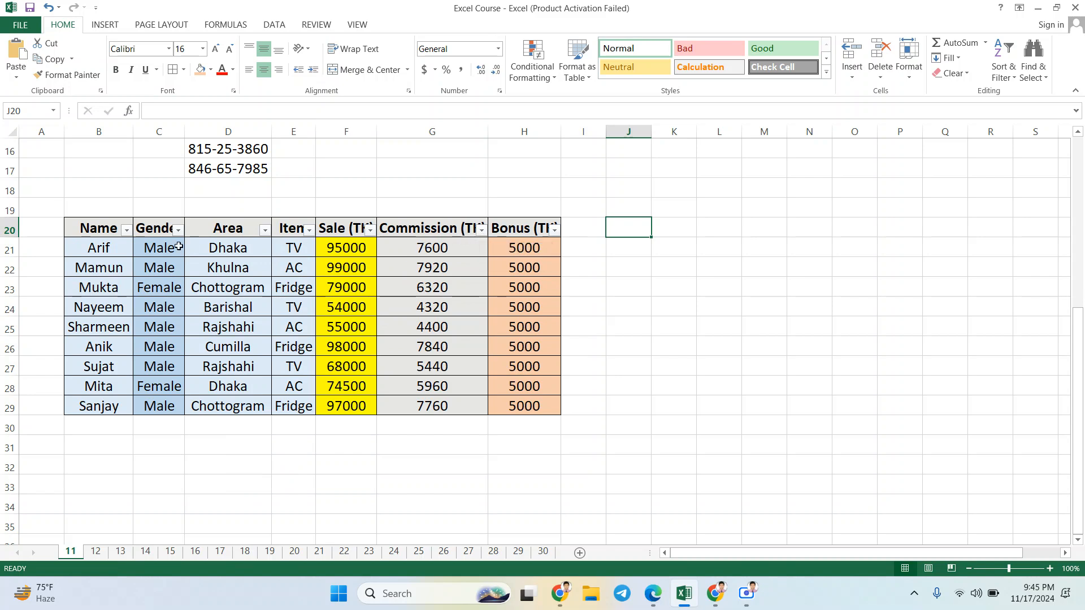
pyautogui.click(88, 224)
pyautogui.moveTo(133, 239); pyautogui.dragTo(515, 410)
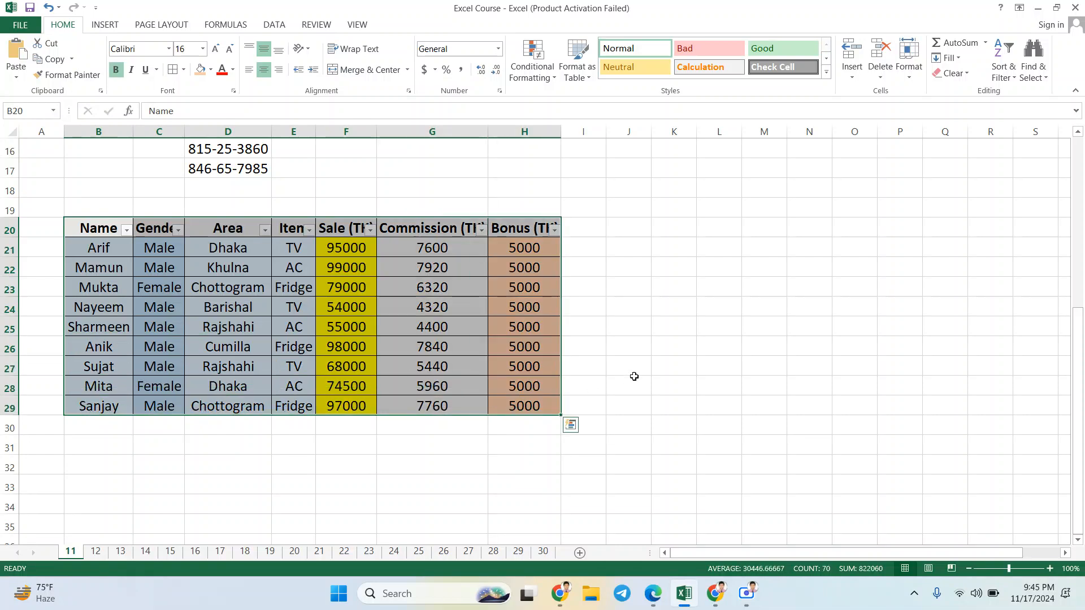
pyautogui.click(645, 351)
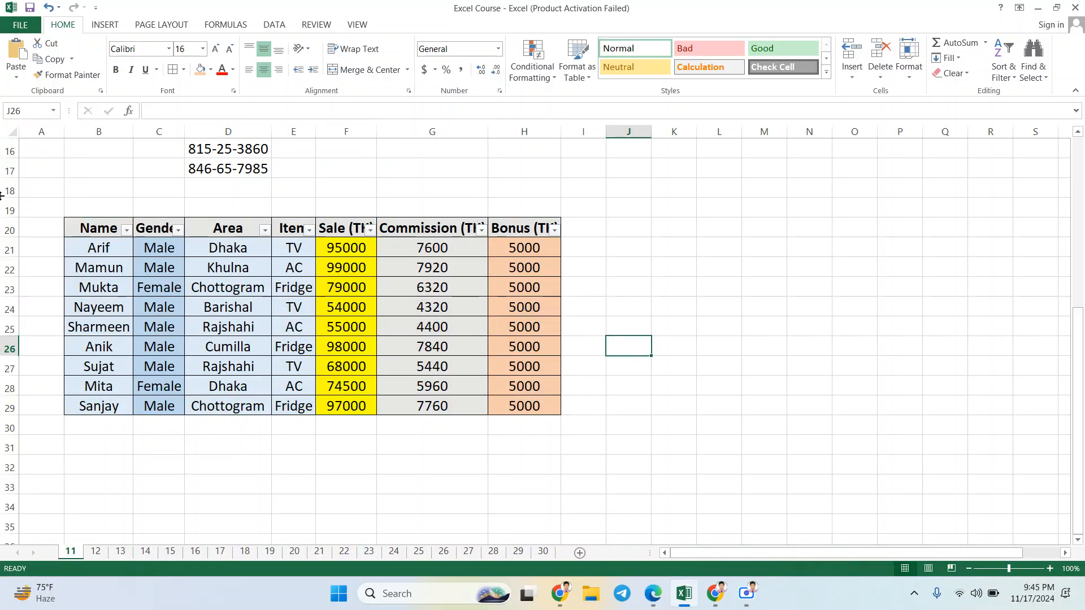
pyautogui.moveTo(85, 230); pyautogui.dragTo(499, 407)
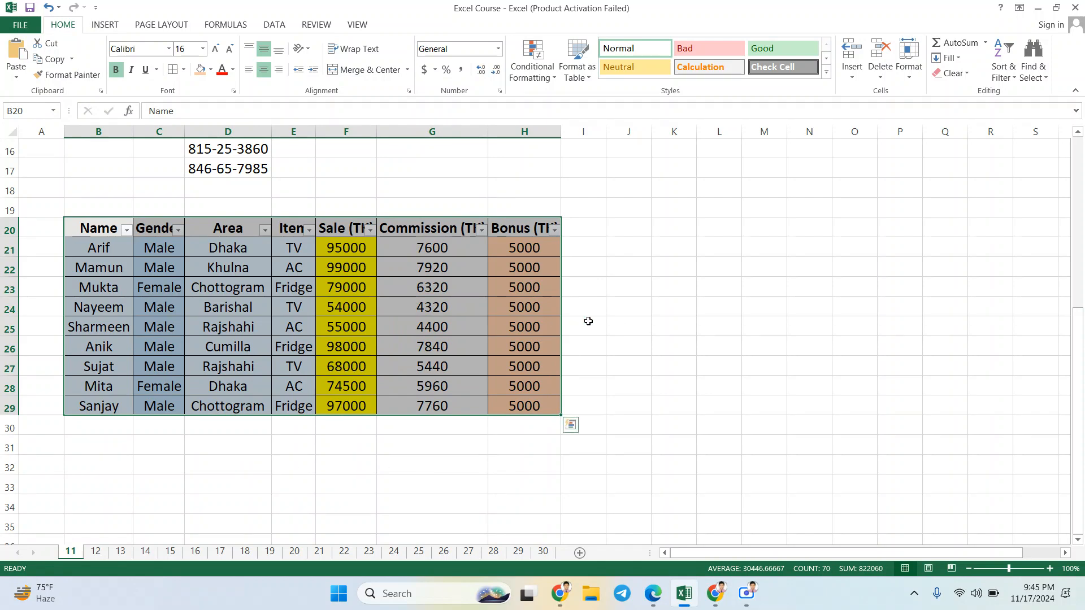
pyautogui.click(591, 323)
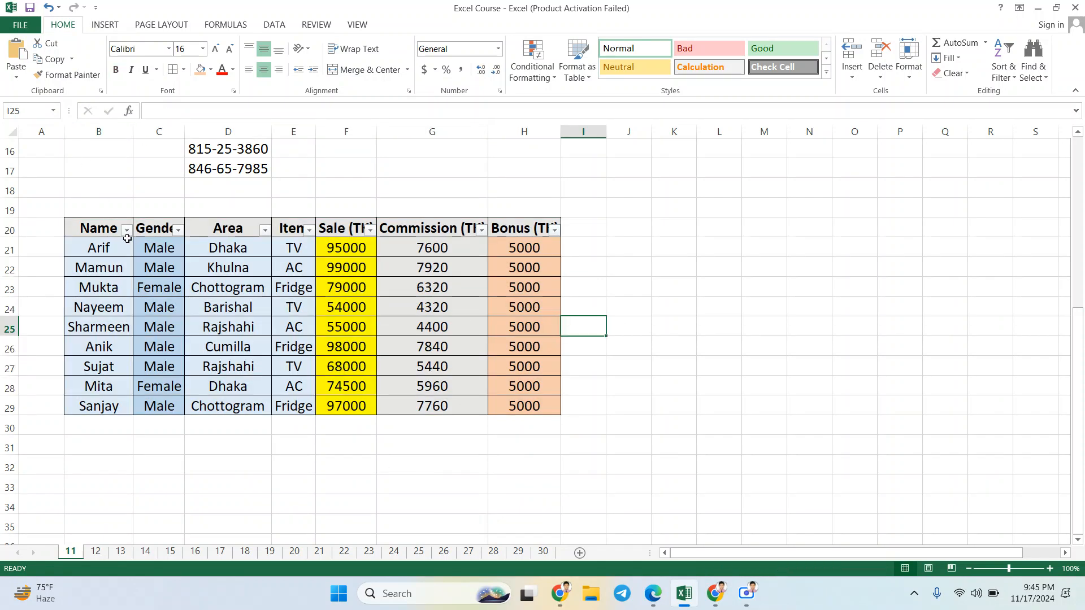
pyautogui.click(126, 230)
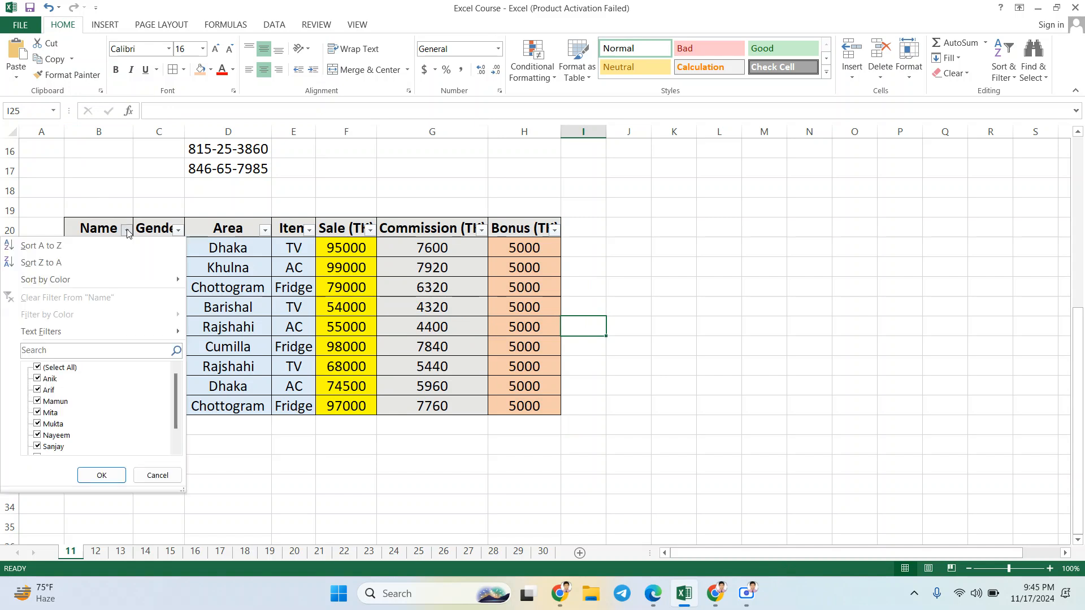
pyautogui.click(126, 230)
pyautogui.click(126, 230)
pyautogui.click(127, 231)
pyautogui.click(126, 230)
pyautogui.click(126, 230)
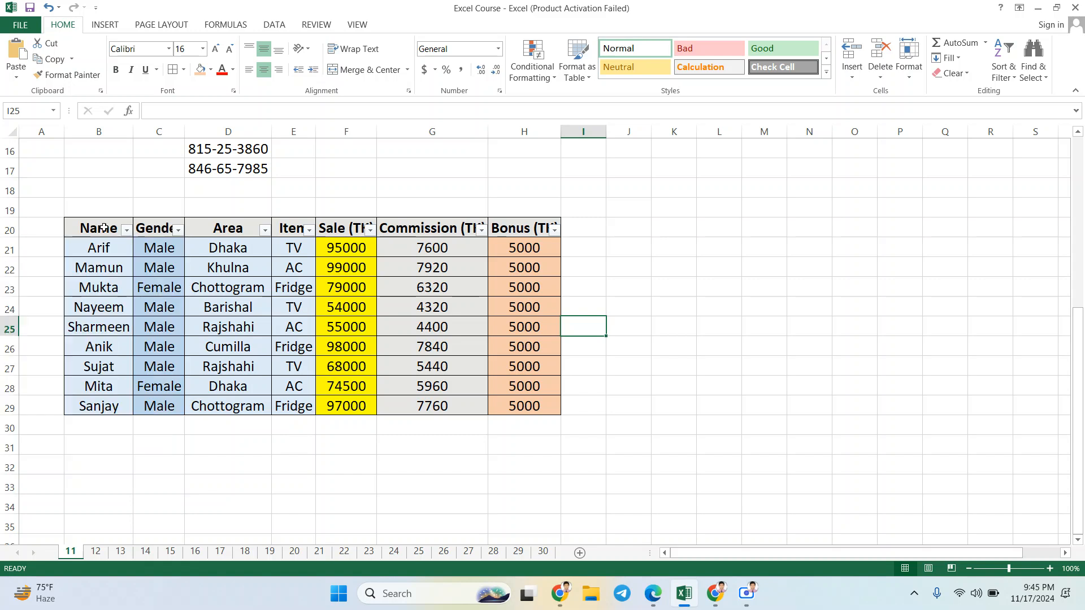
pyautogui.moveTo(103, 228); pyautogui.dragTo(497, 406)
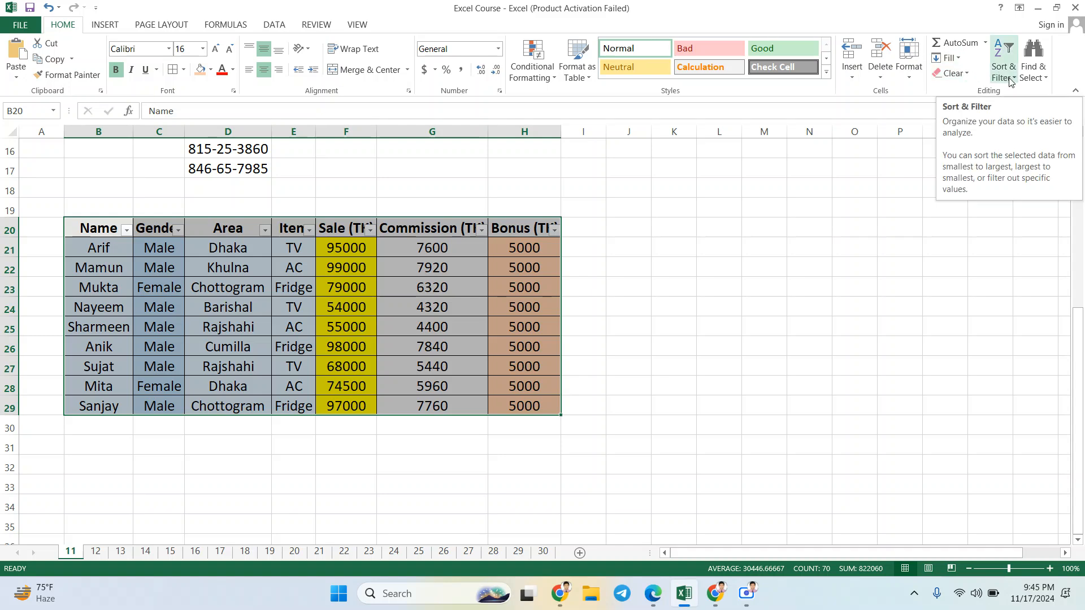
pyautogui.click(618, 267)
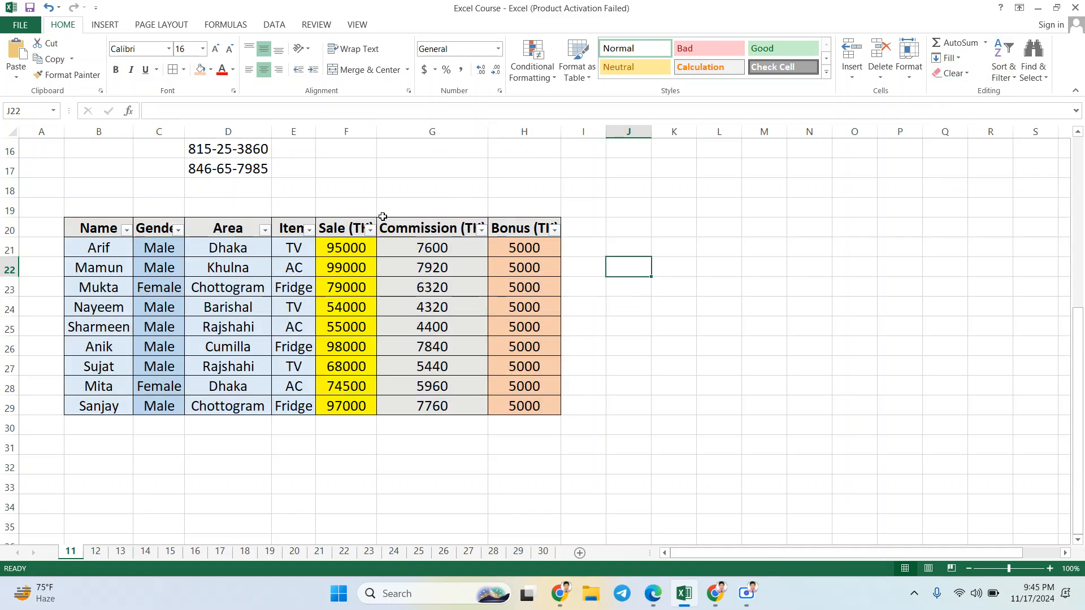
pyautogui.moveTo(118, 224)
pyautogui.mouseDown()
pyautogui.moveTo(170, 226)
pyautogui.moveTo(178, 243)
pyautogui.moveTo(170, 226)
pyautogui.moveTo(111, 226)
pyautogui.mouseUp()
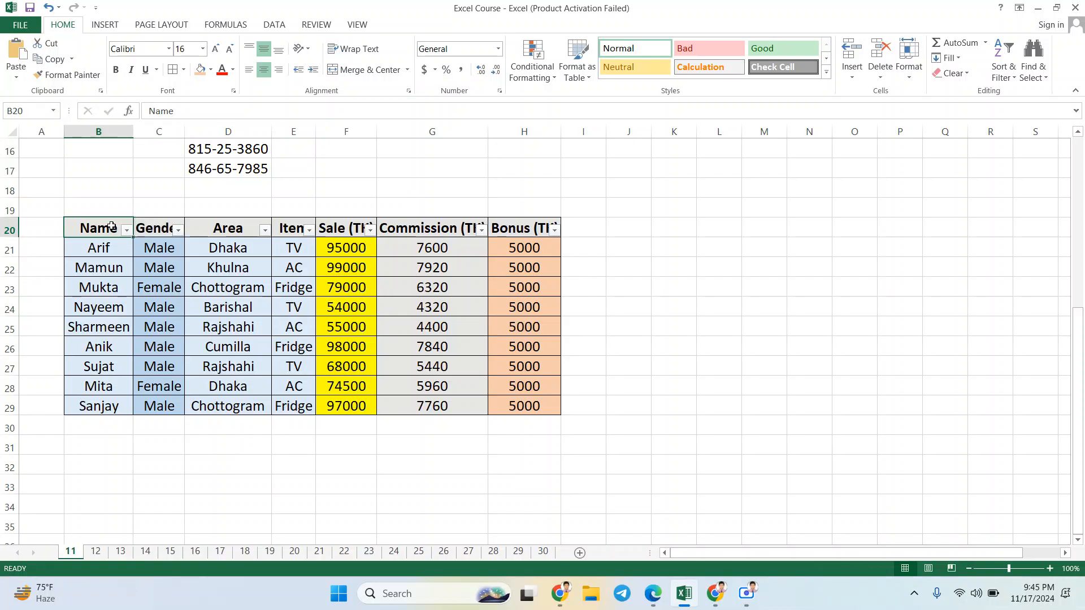
pyautogui.click(615, 220)
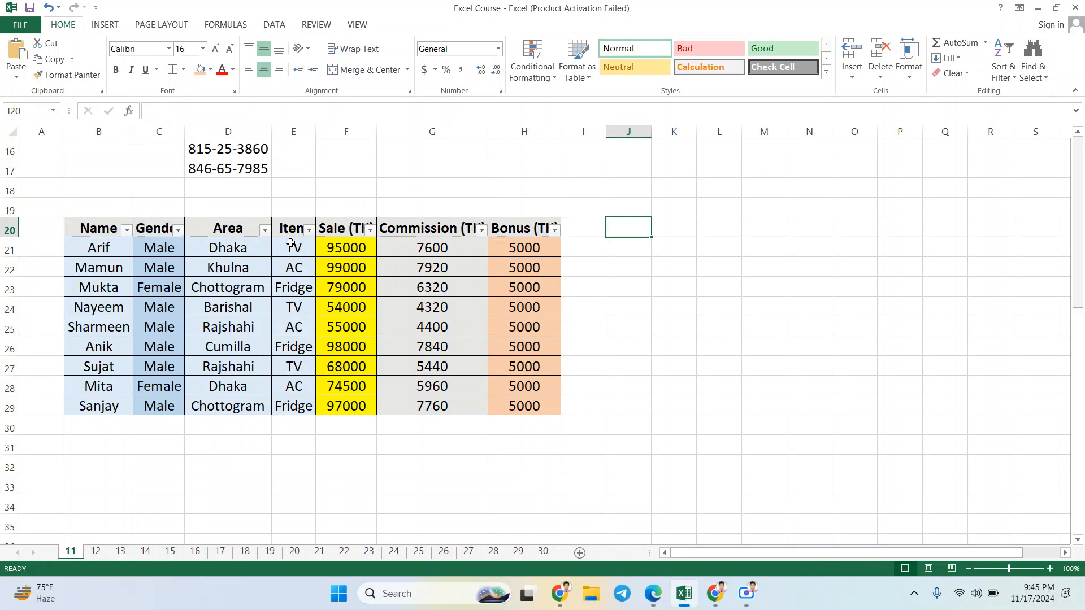
pyautogui.moveTo(96, 228); pyautogui.dragTo(494, 406)
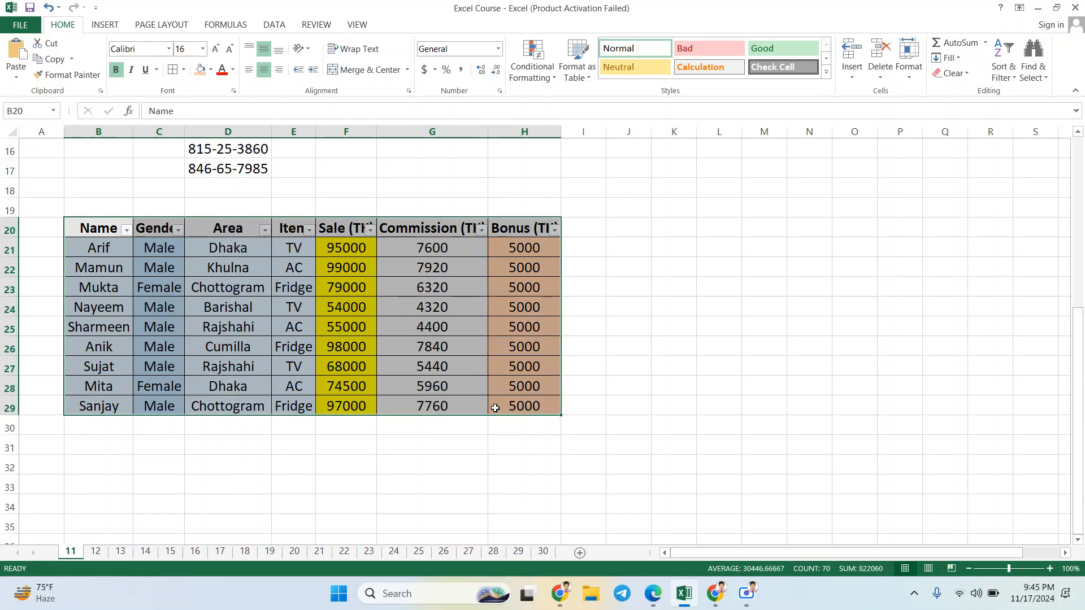
pyautogui.click(769, 371)
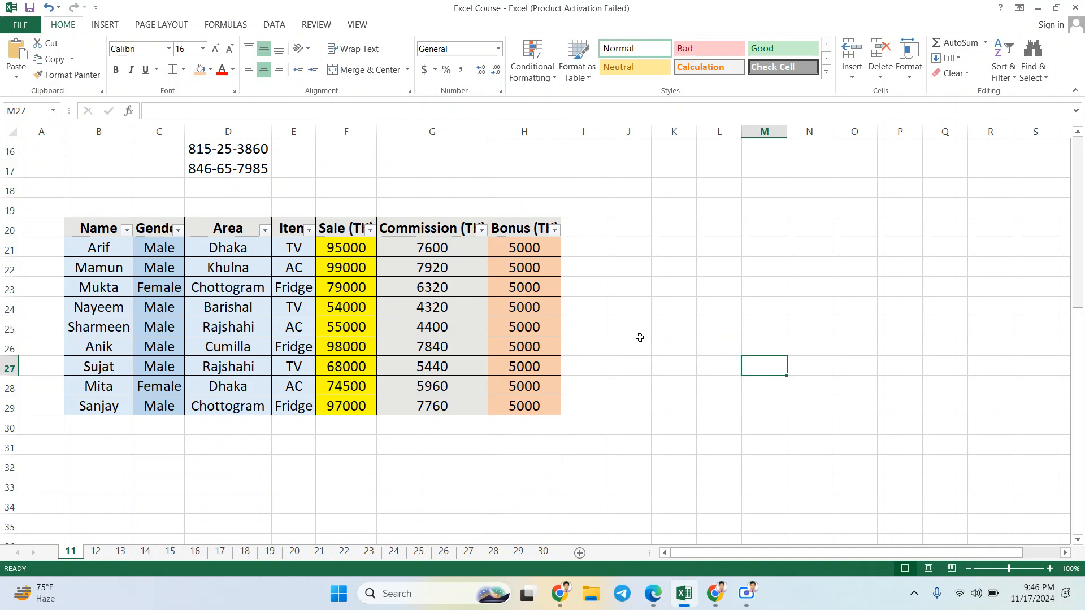
# Step: Undo the column filtering, the header filters and the bonus fill-down, leaving only the first bonus entry in H21
pyautogui.hotkey('ctrl', 'z')
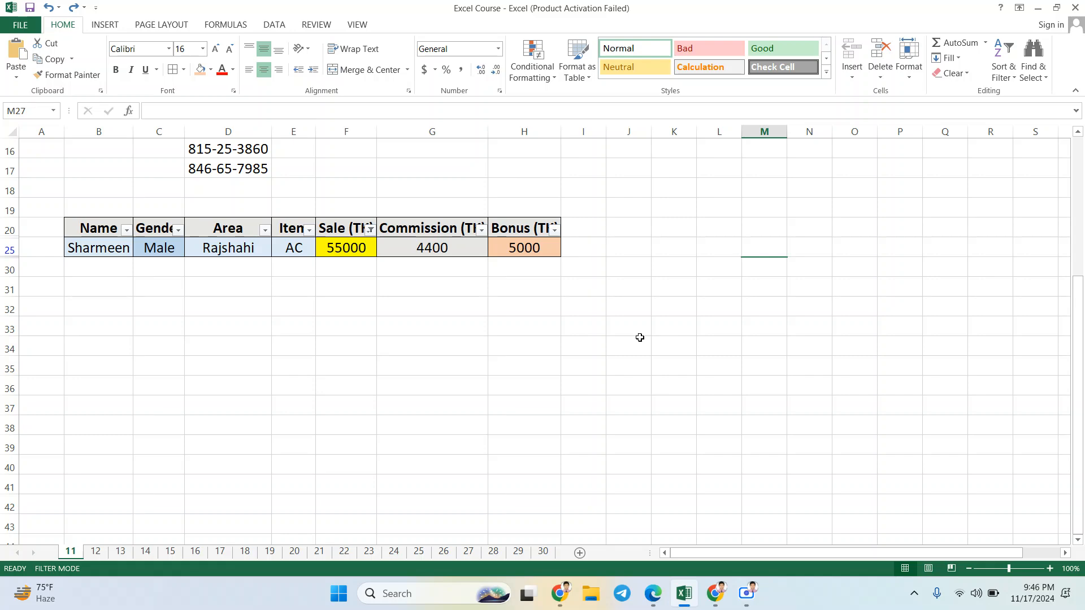
pyautogui.hotkey('ctrl', 'z')
pyautogui.hotkey('ctrl', 'z')
pyautogui.hotkey('ctrl', 'z')
pyautogui.hotkey('ctrl', 'z')
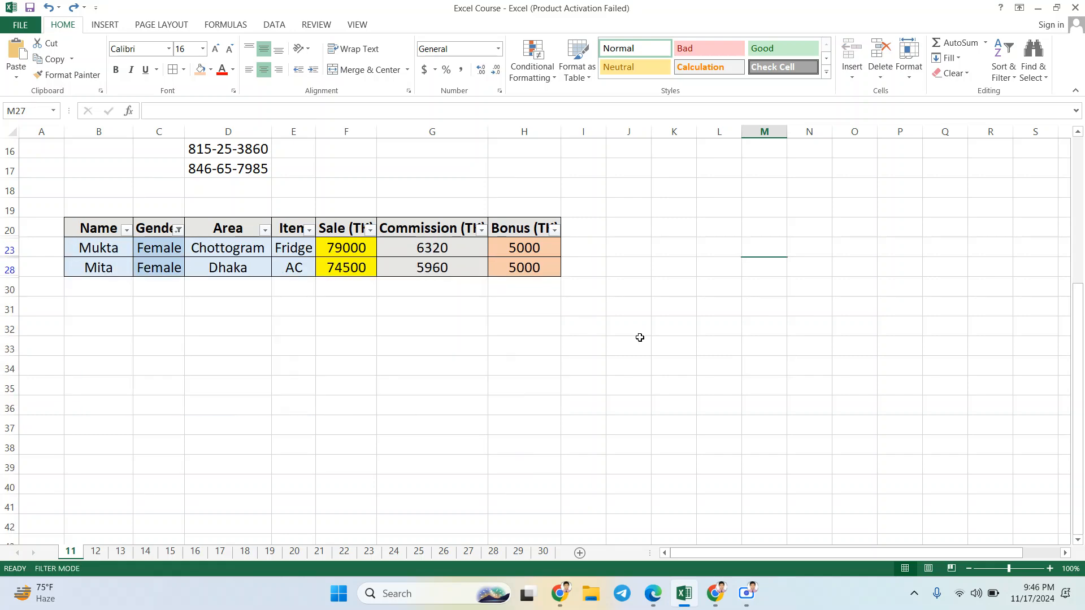
pyautogui.hotkey('ctrl', 'z')
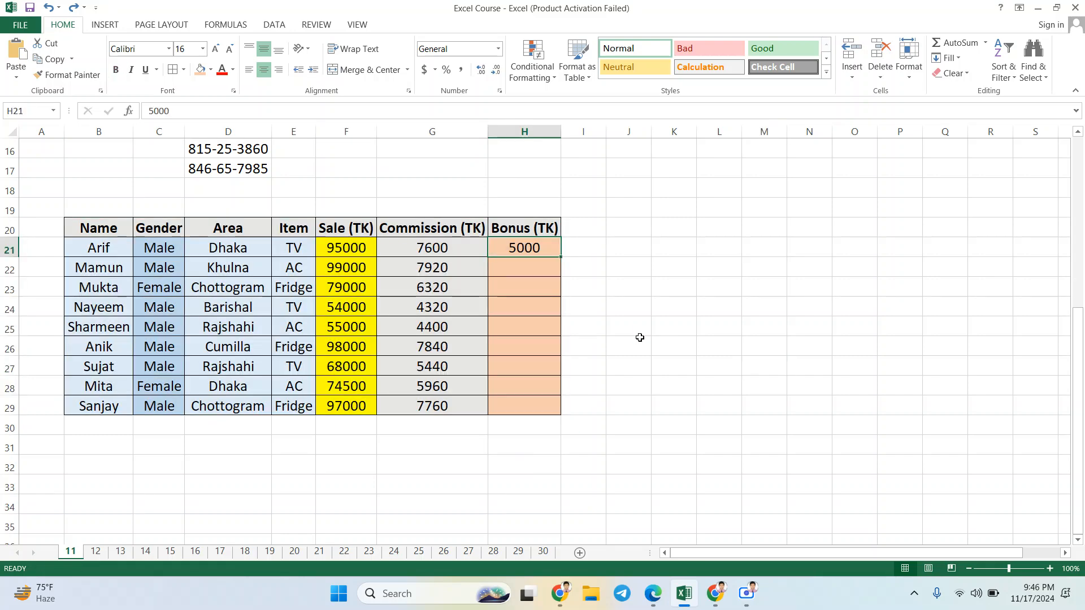
# Step: Undo the first bonus entry, the commission calculations and the widening of the Area column
pyautogui.hotkey('ctrl', 'z')
pyautogui.hotkey('ctrl', 'z')
# Step: Undo the fill colours of the Bonus, Commission, Sale, Item and Area columns below the header row
pyautogui.hotkey('ctrl', 'z')
pyautogui.hotkey('ctrl', 'z')
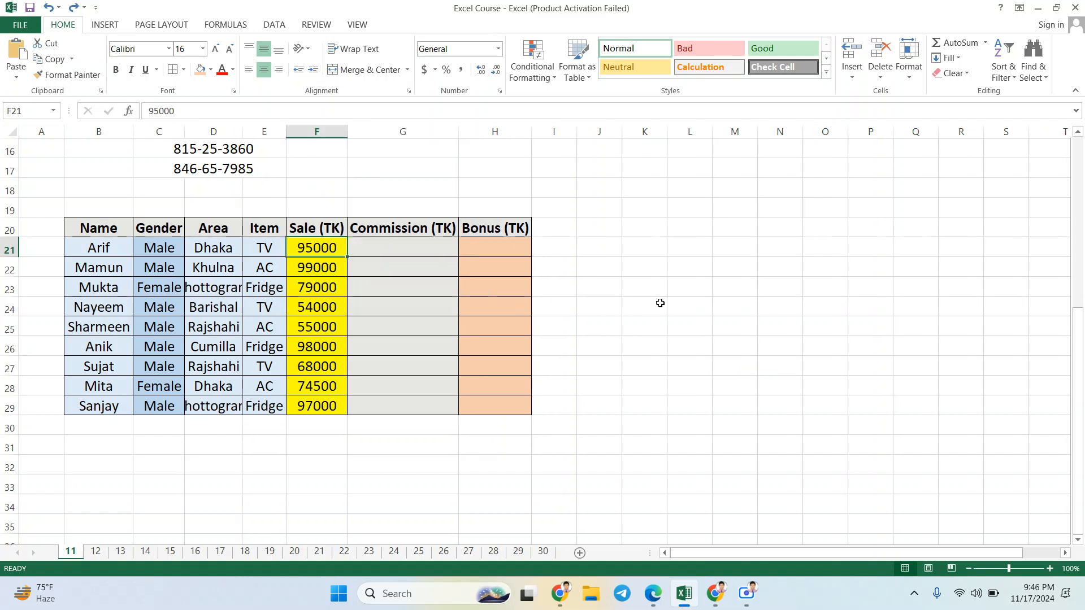
pyautogui.hotkey('ctrl', 'z')
pyautogui.hotkey('ctrl', 'z')
pyautogui.hotkey('ctrl', 'z')
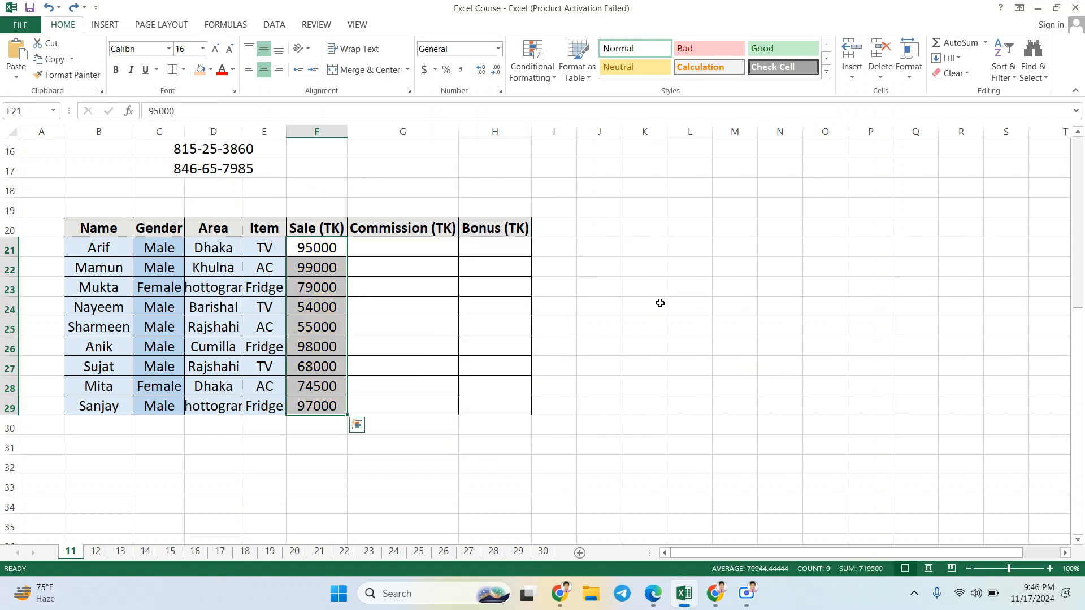
pyautogui.hotkey('ctrl', 'z')
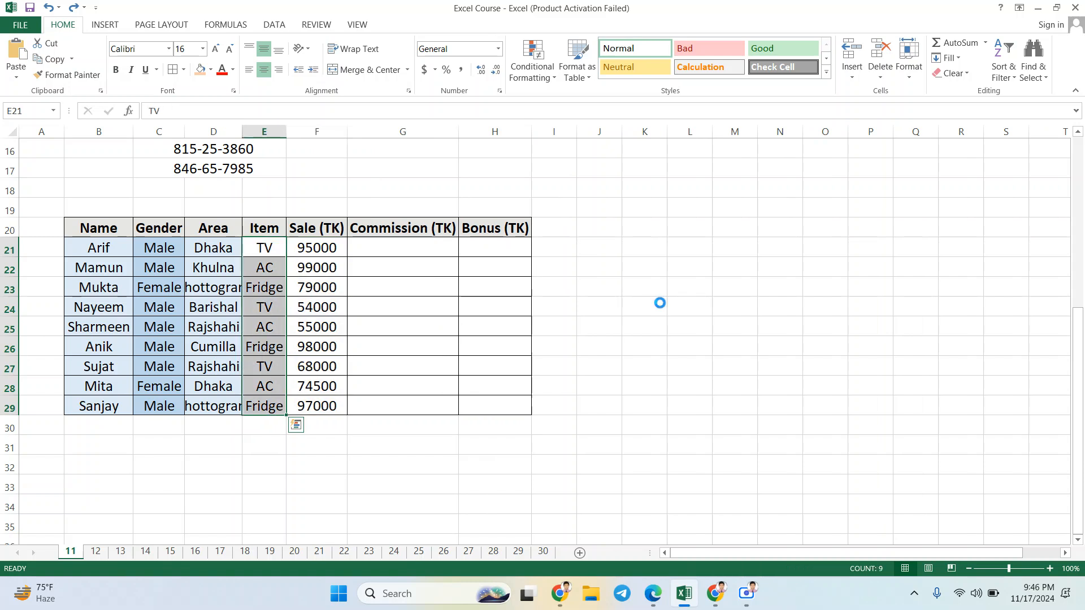
pyautogui.hotkey('ctrl', 'z')
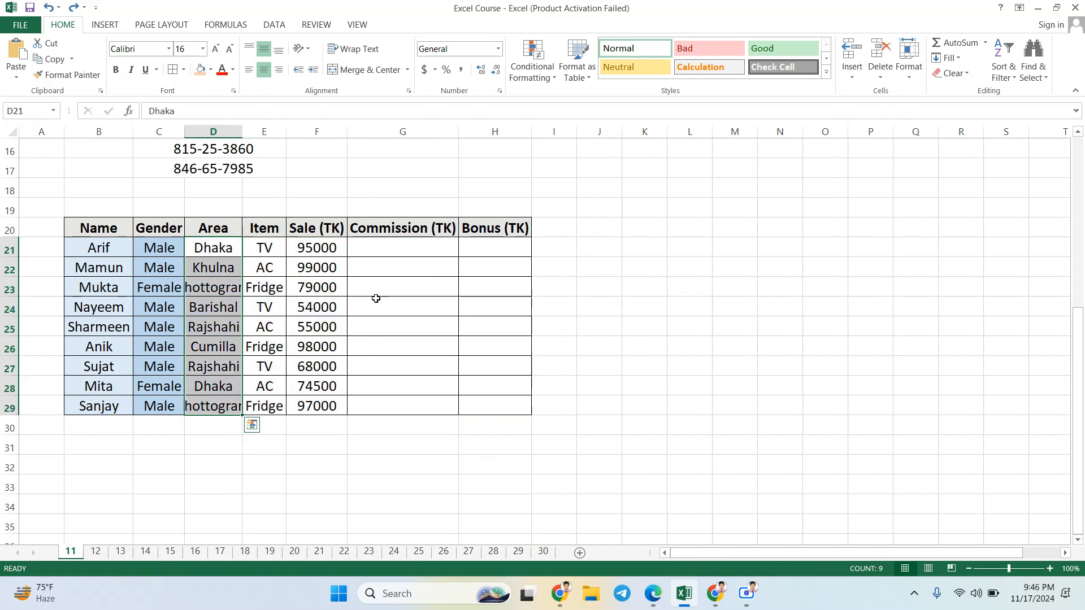
pyautogui.moveTo(392, 248); pyautogui.dragTo(483, 368)
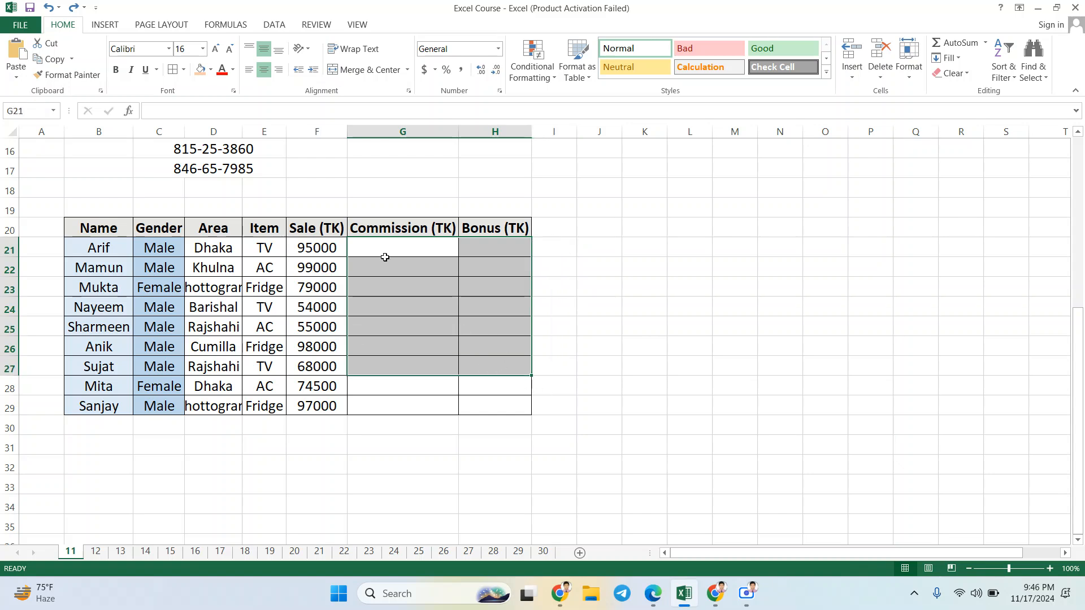
pyautogui.moveTo(384, 246); pyautogui.dragTo(492, 399)
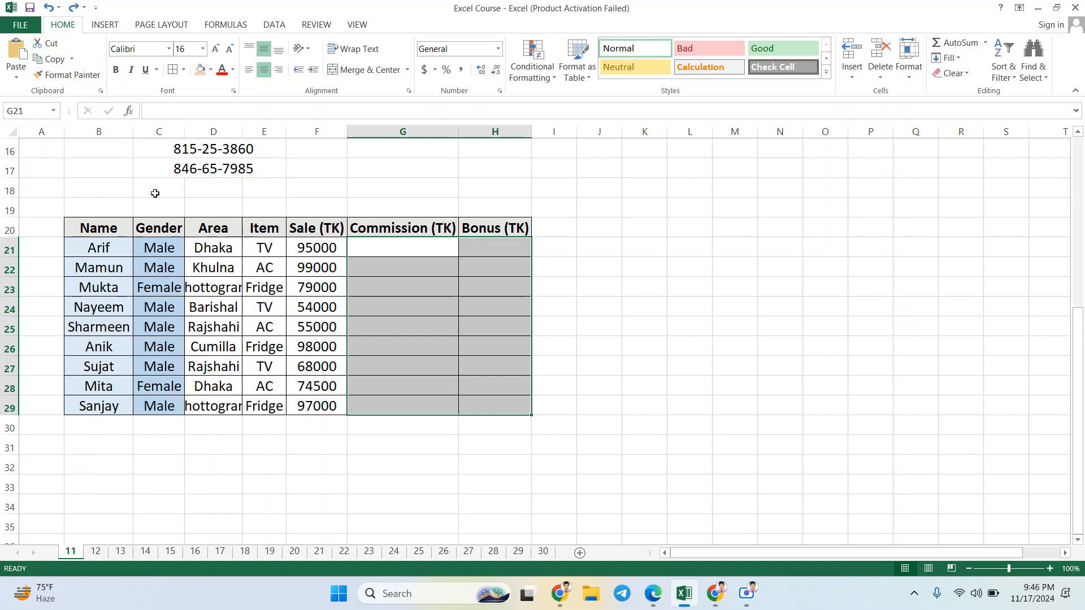
pyautogui.click(124, 161)
pyautogui.moveTo(125, 161); pyautogui.dragTo(497, 402)
pyautogui.click(712, 328)
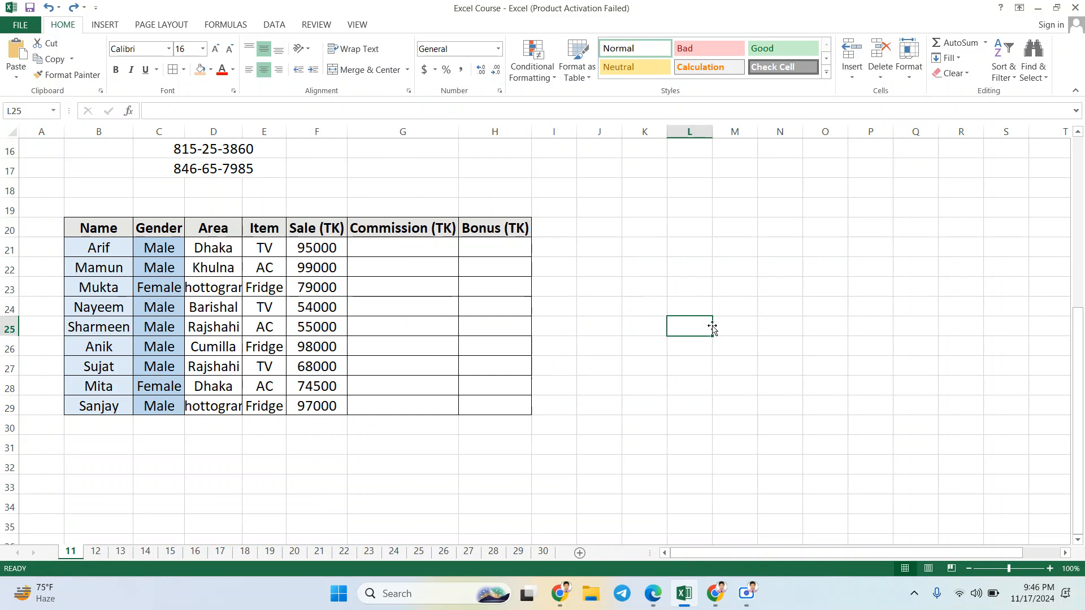
# Step: Auto-fit the widths of the Gender and Area columns to their contents
pyautogui.doubleClick(184, 132)
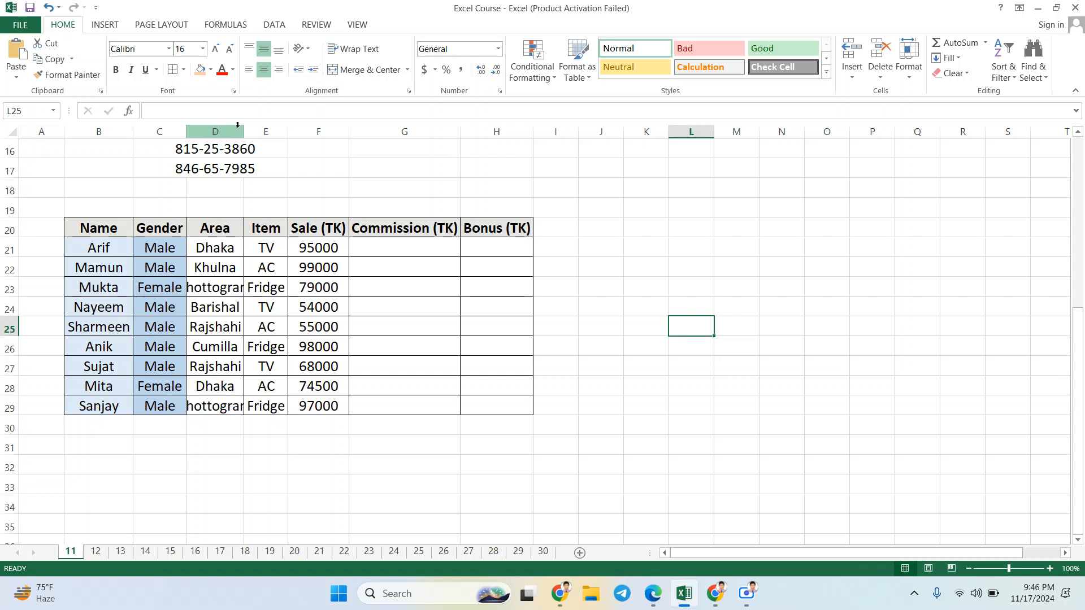
pyautogui.doubleClick(244, 131)
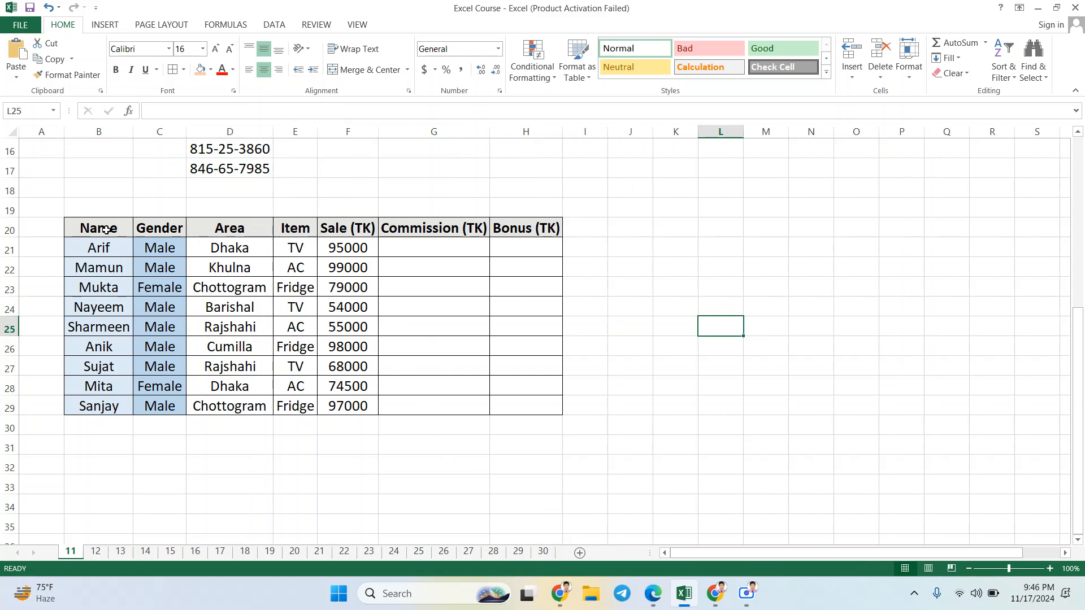
pyautogui.moveTo(104, 229); pyautogui.dragTo(514, 397)
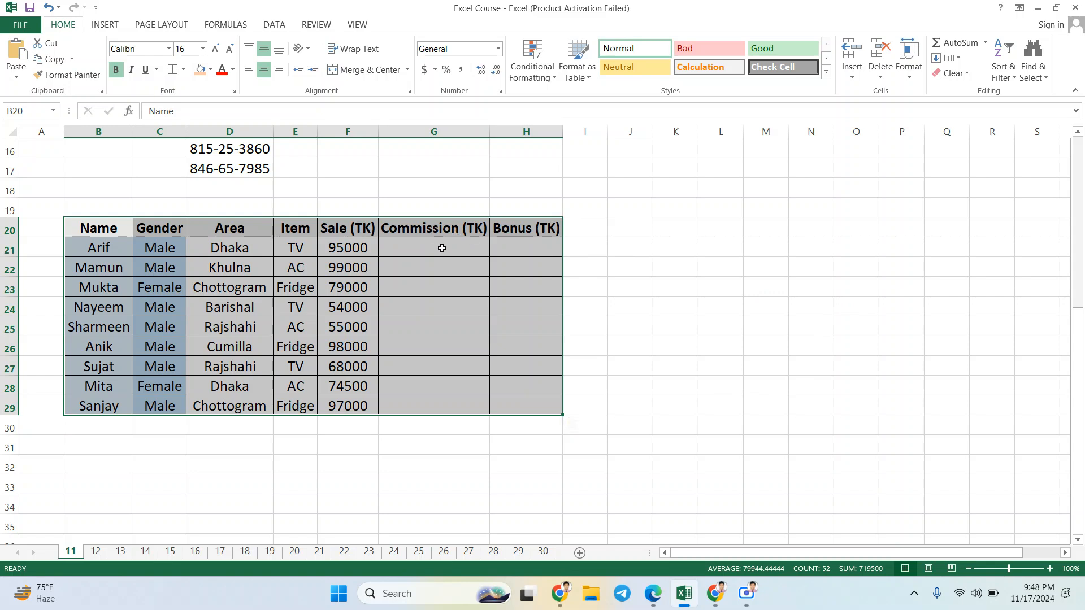
pyautogui.click(126, 225)
pyautogui.moveTo(122, 226); pyautogui.dragTo(521, 403)
pyautogui.click(682, 399)
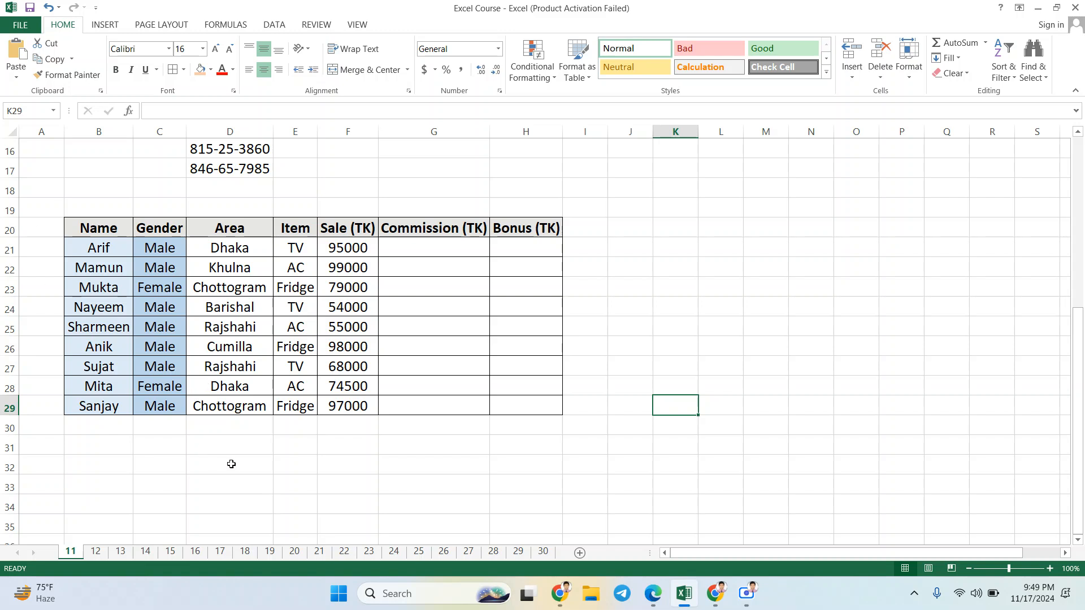
# Step: Enter the label Average in cell B32 below the sales table
pyautogui.click(96, 460)
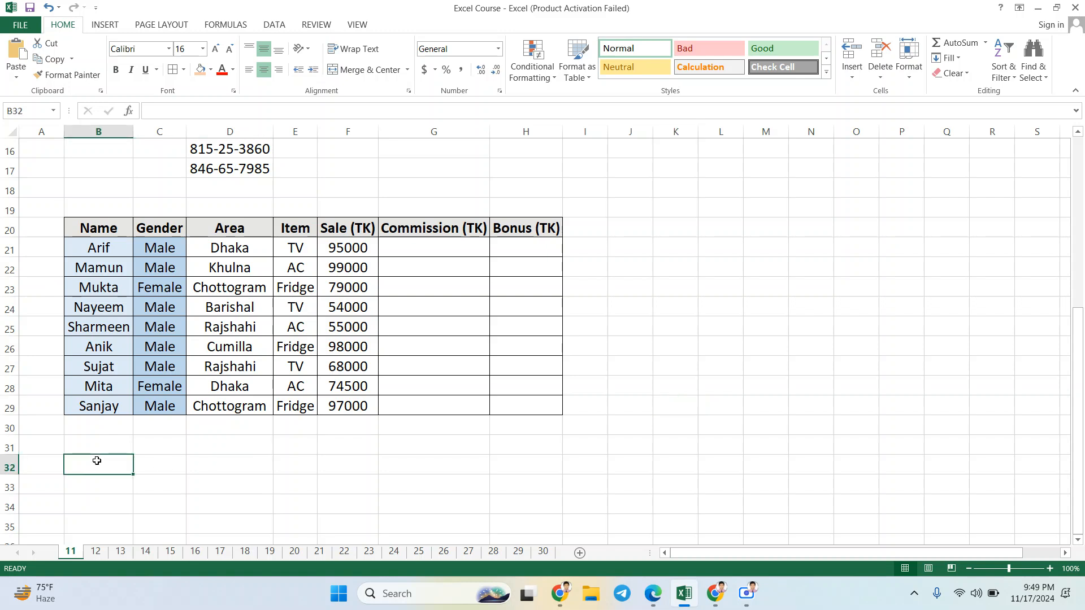
pyautogui.write('Av')
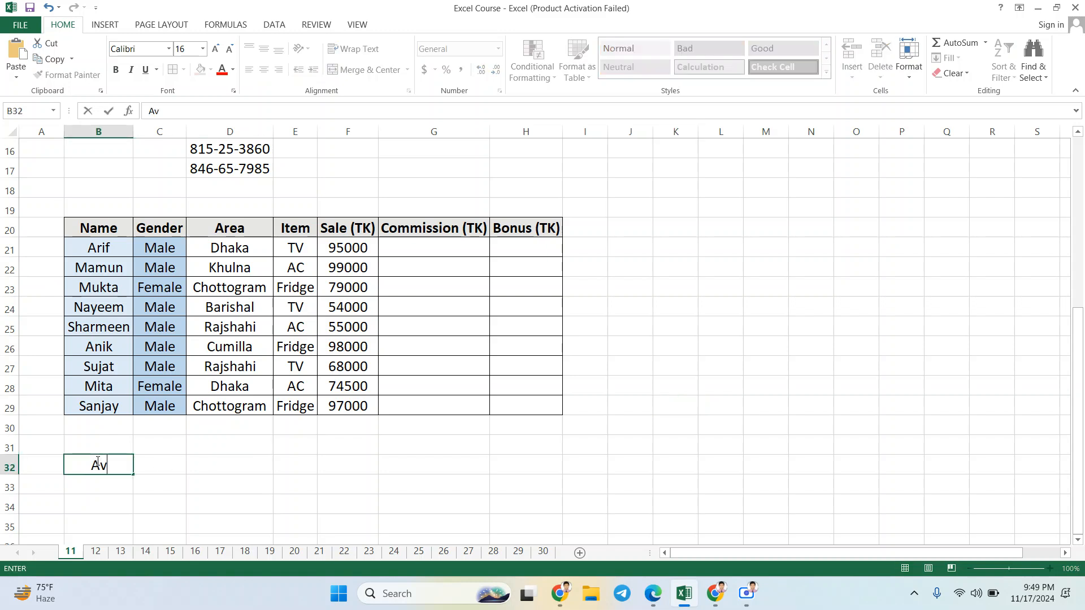
pyautogui.write('erage')
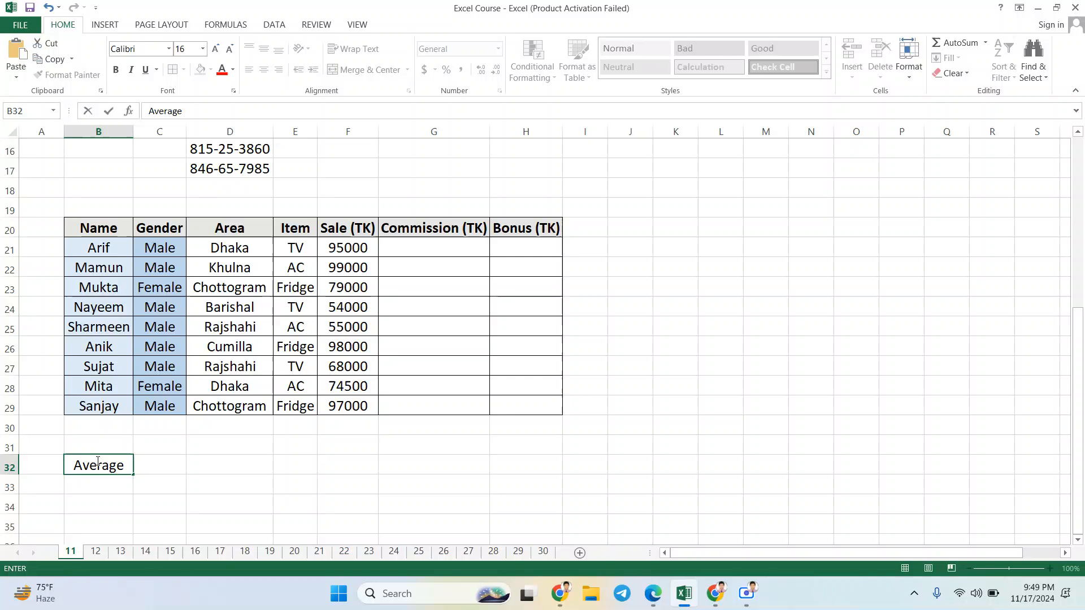
pyautogui.hotkey('ctrl', 'Return')
pyautogui.press('Tab')
# Step: Enter the values 1024, 2048 and 4096 in cells B33, C33 and D33, and select the empty cell E33
pyautogui.scroll(-1, 256, 481)
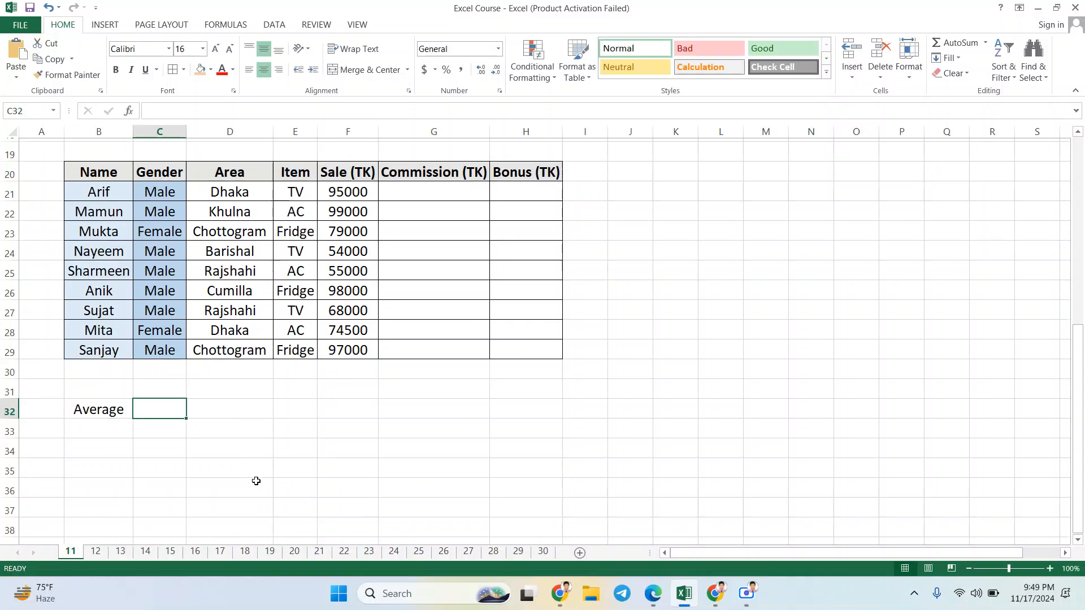
pyautogui.click(103, 428)
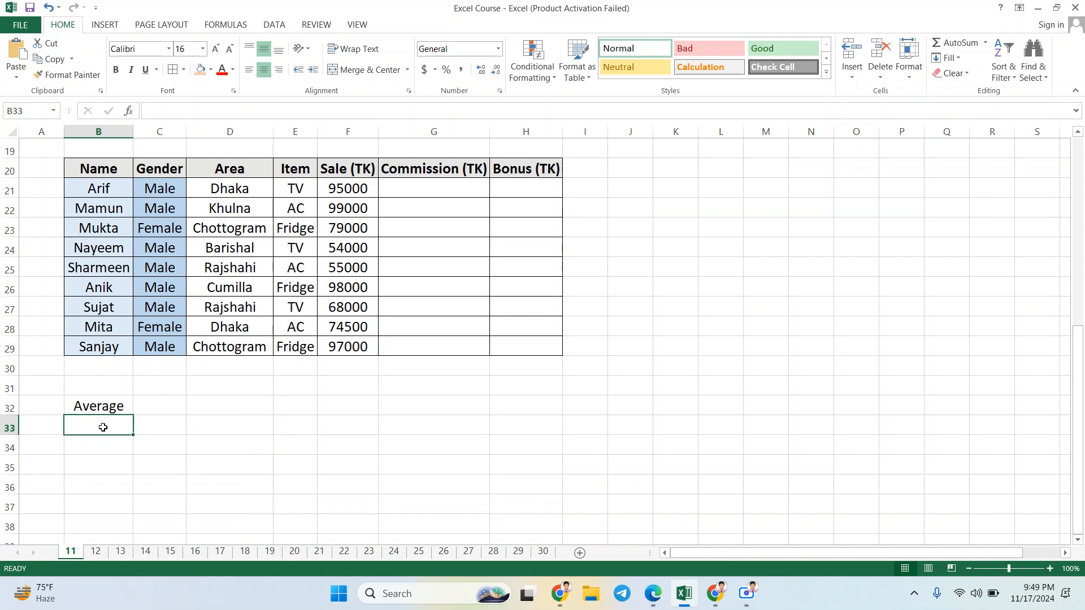
pyautogui.write('102')
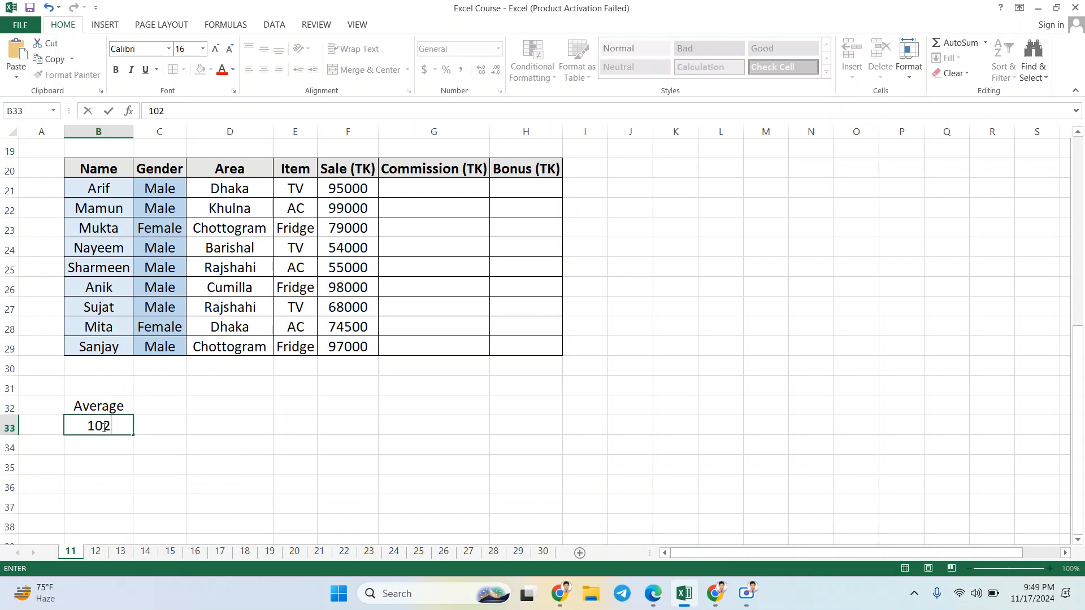
pyautogui.write('4')
pyautogui.press('Tab')
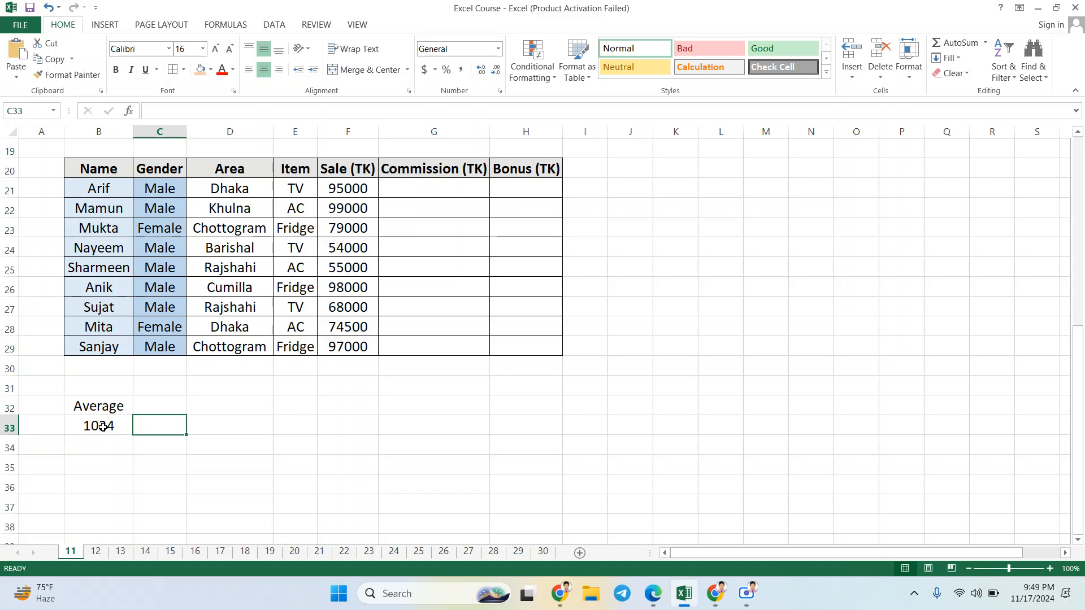
pyautogui.write('2048')
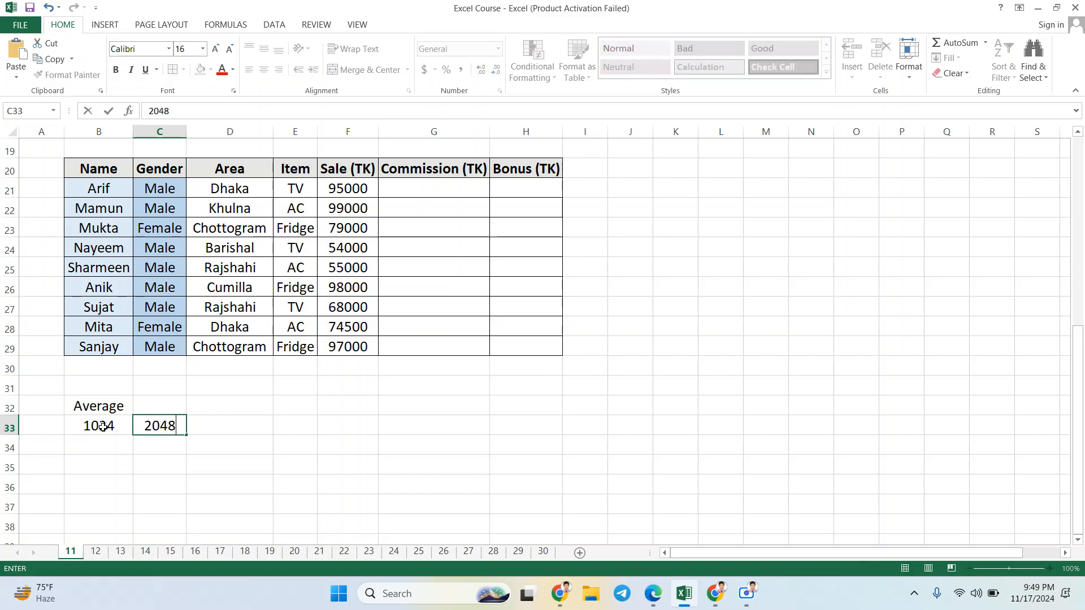
pyautogui.press('Tab')
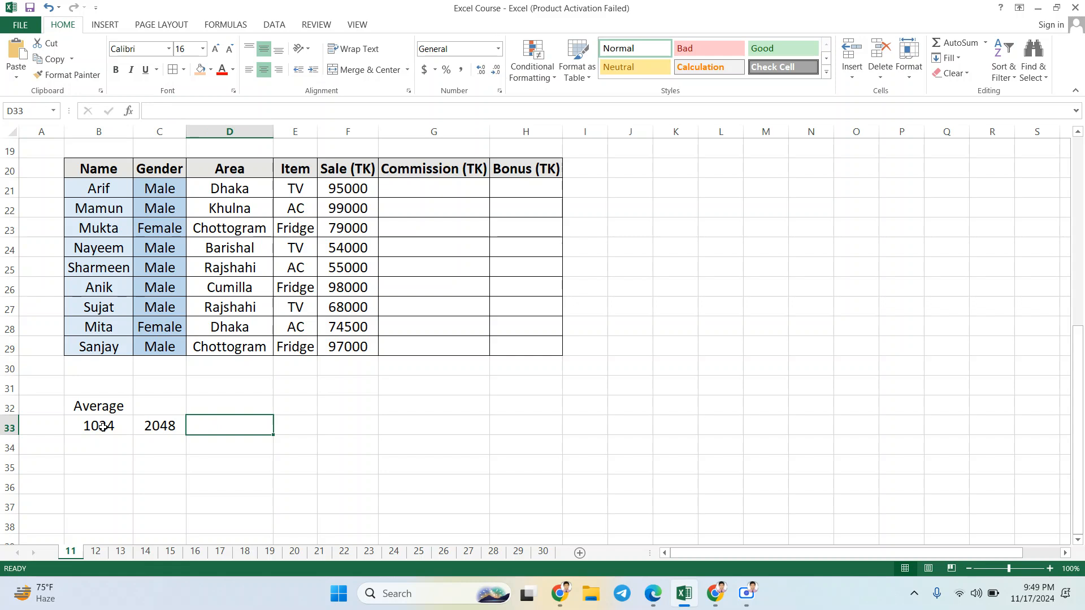
pyautogui.write('4')
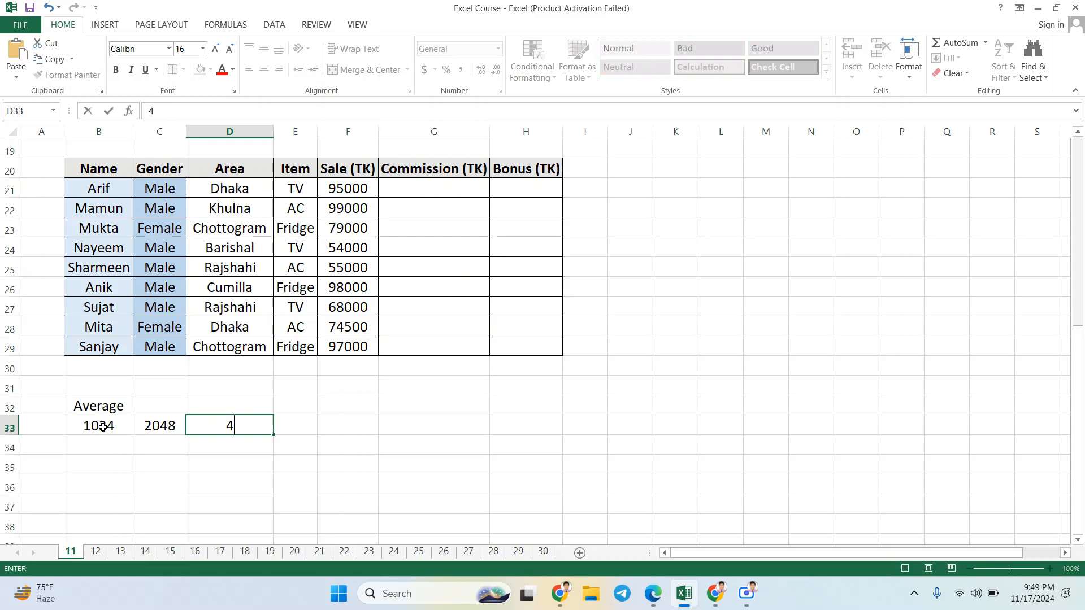
pyautogui.write('096')
pyautogui.press('Tab')
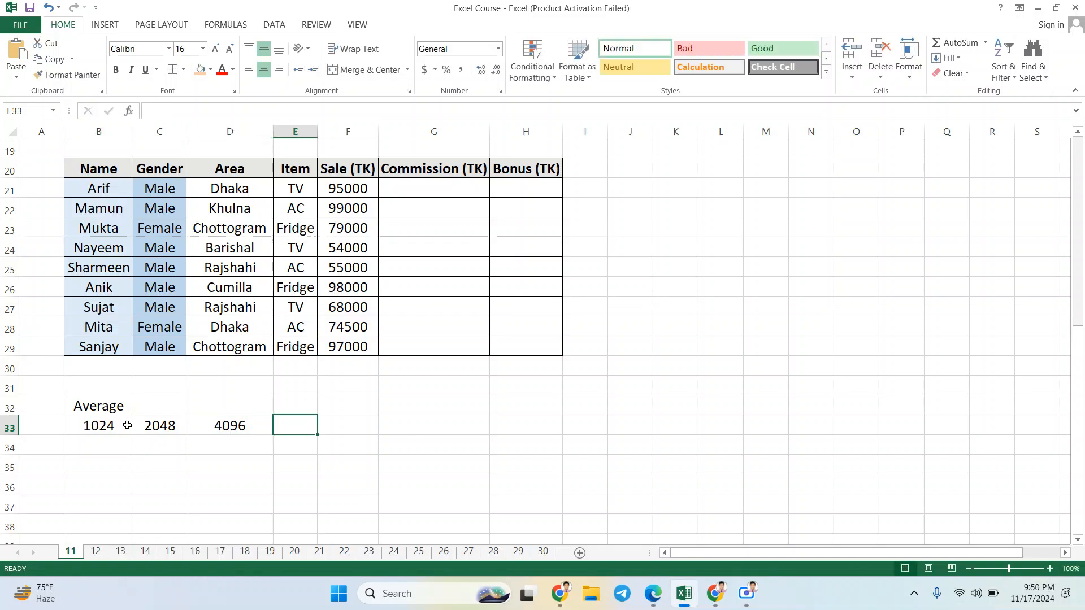
pyautogui.press('Left')
pyautogui.press('Left')
pyautogui.press('Left')
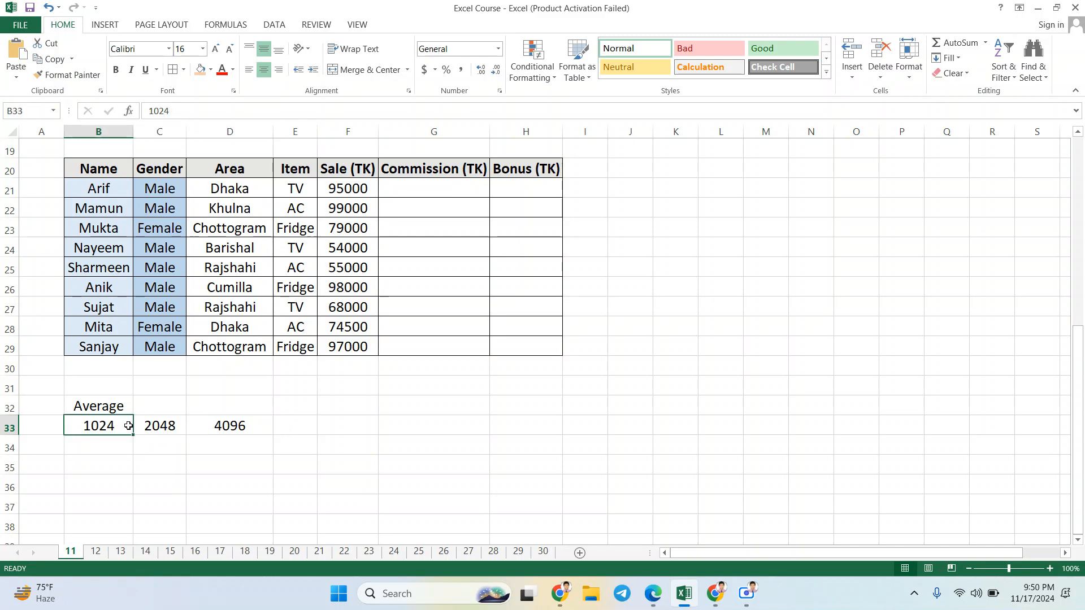
pyautogui.click(296, 421)
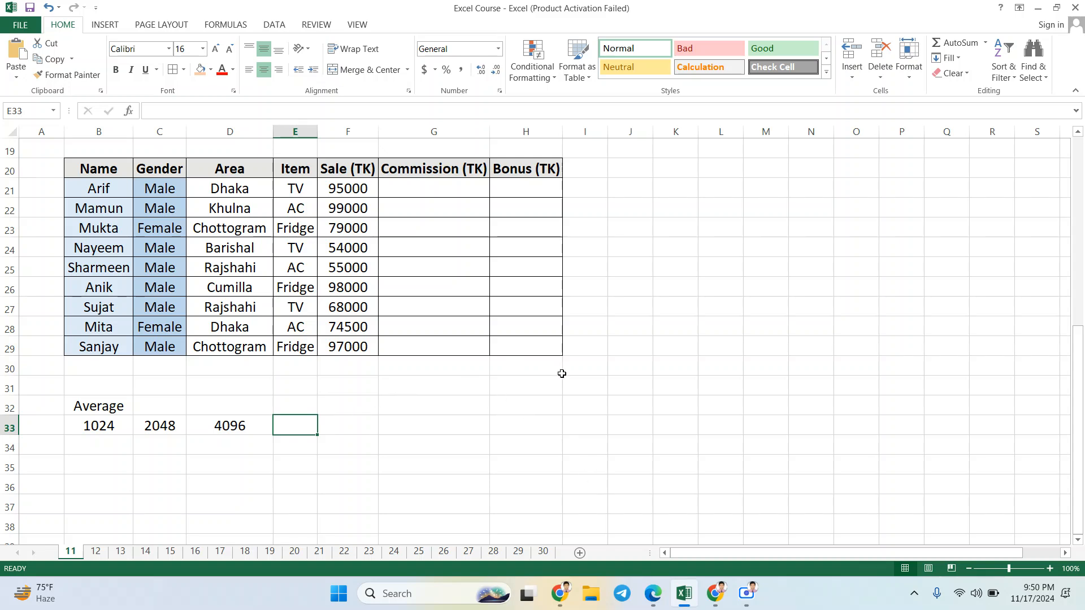
# Step: Enter the formula =sum(F21*8%) in cell G21 of the Commission column and fill it down to G29
pyautogui.scroll(1, 446, 288)
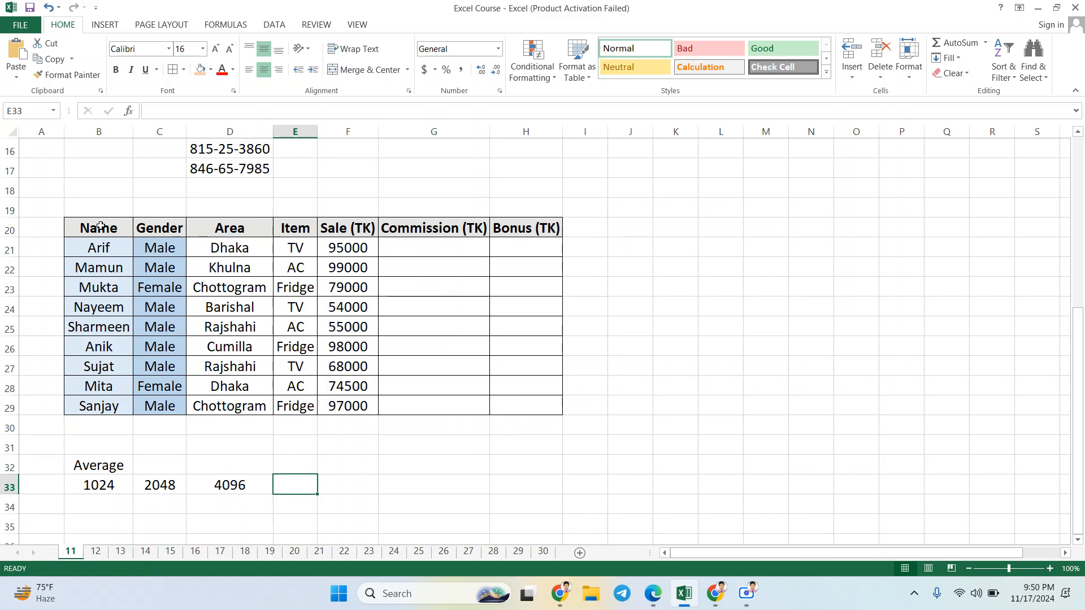
pyautogui.moveTo(100, 226); pyautogui.dragTo(339, 252)
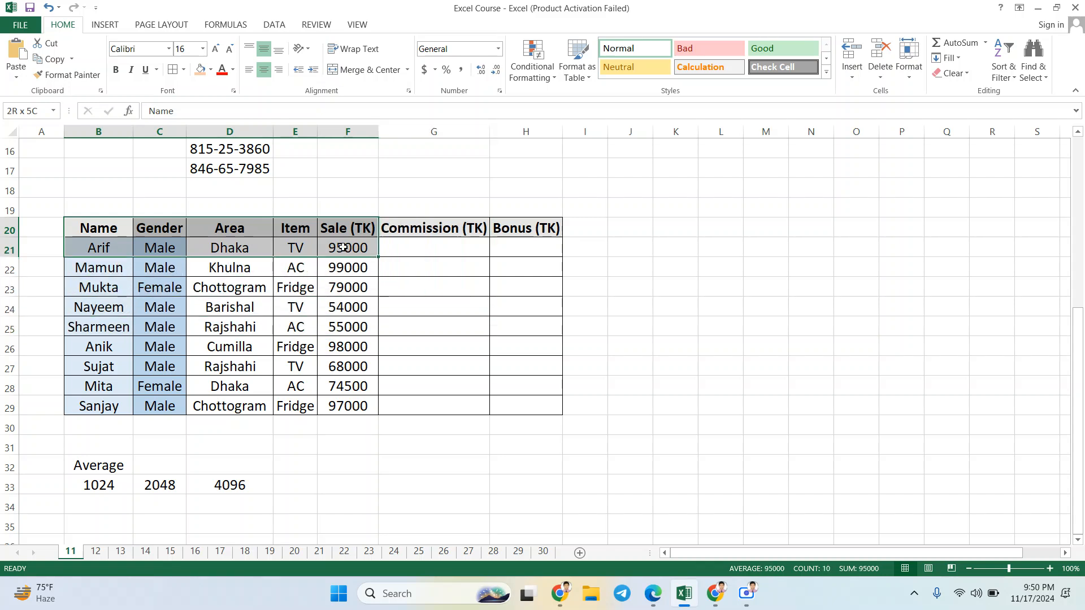
pyautogui.click(403, 254)
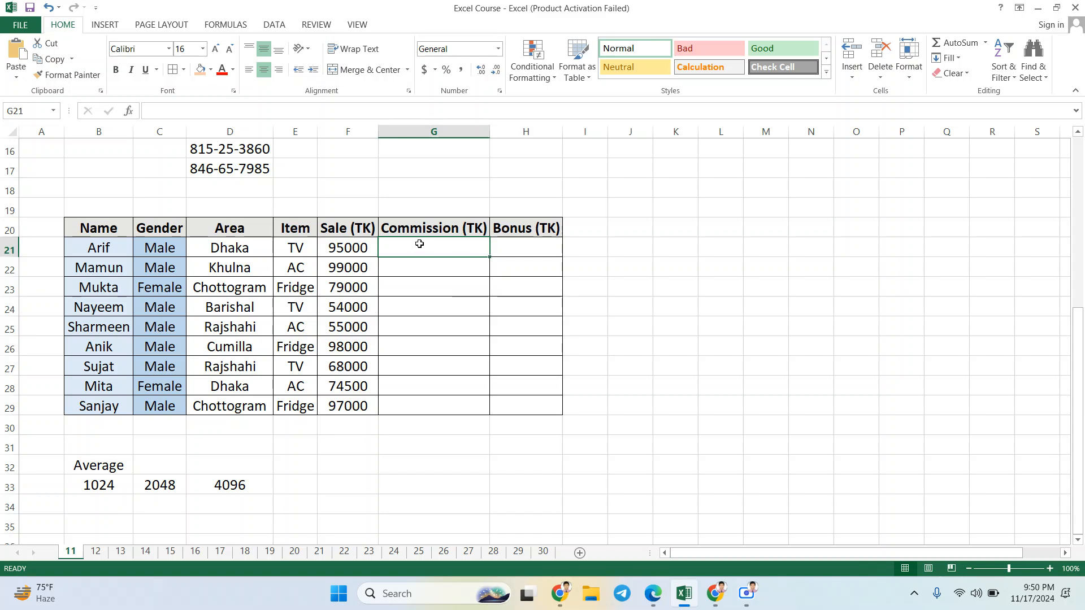
pyautogui.write('=su')
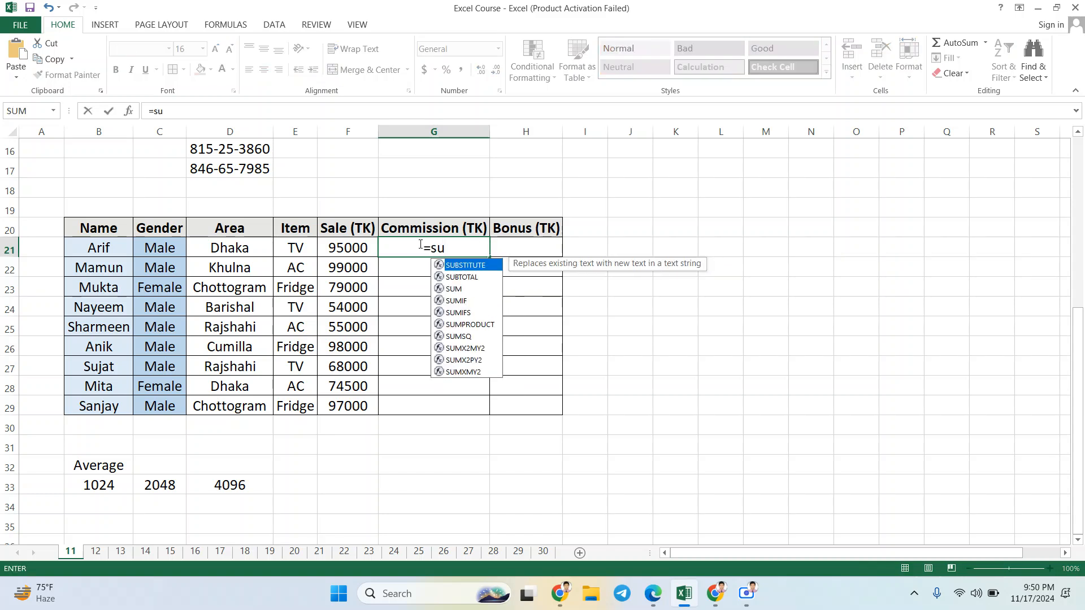
pyautogui.write('m(')
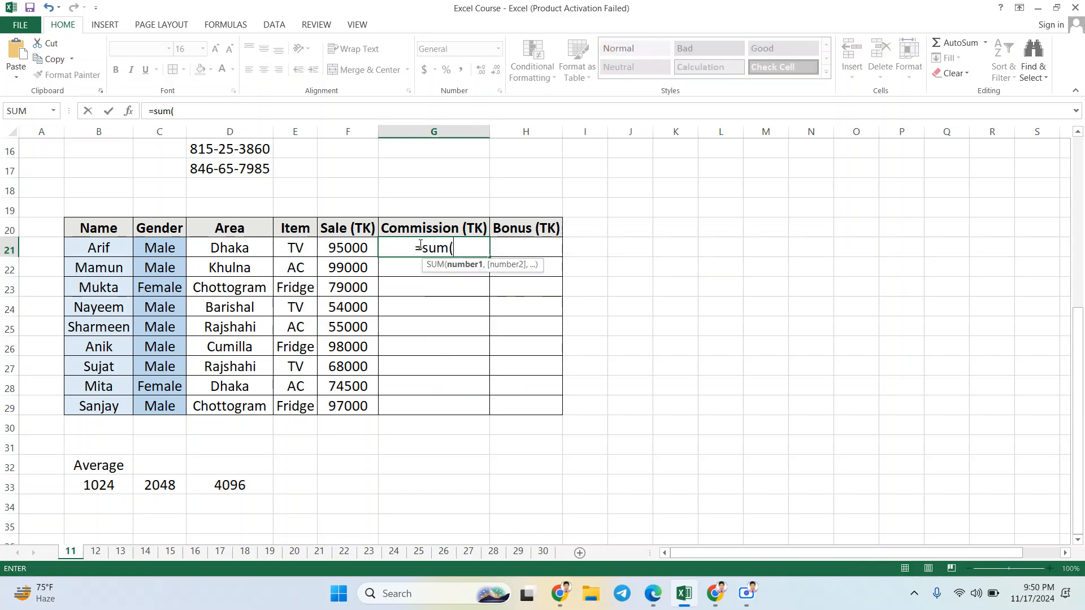
pyautogui.click(360, 248)
pyautogui.write('*')
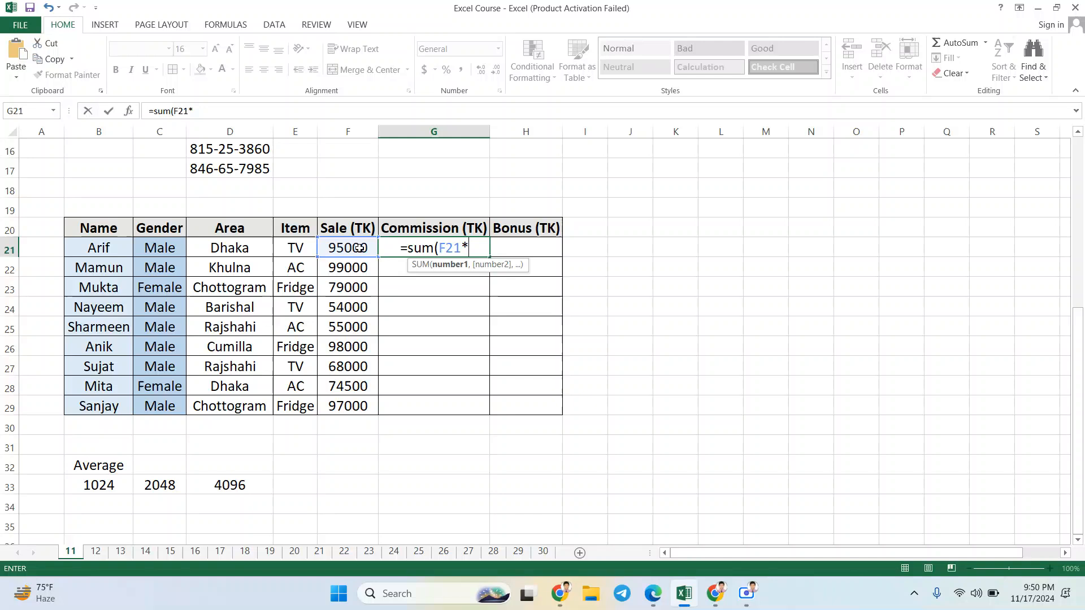
pyautogui.write('1')
pyautogui.press('BackSpace')
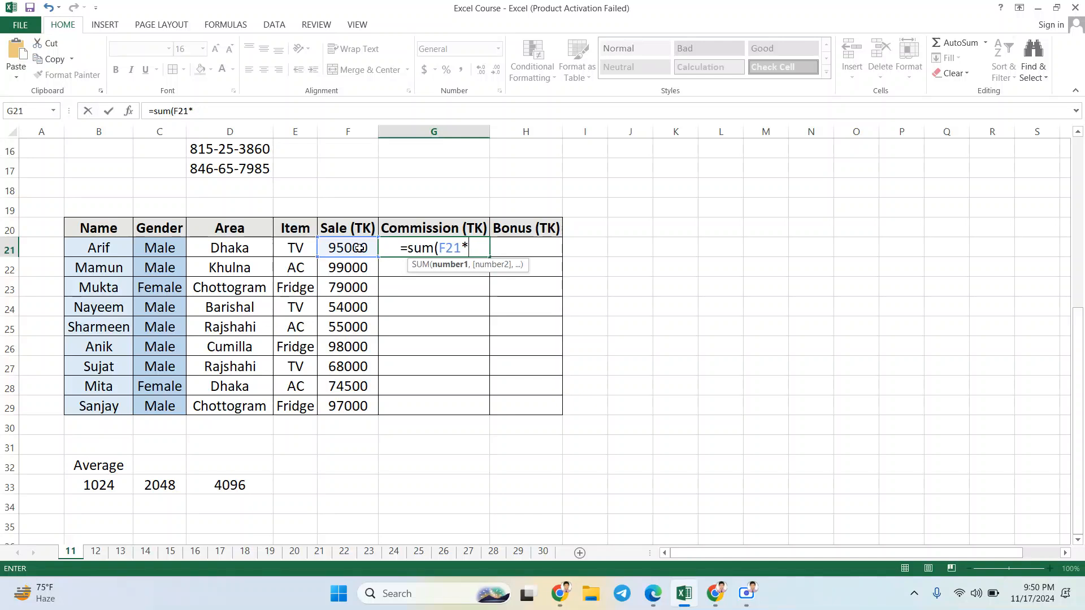
pyautogui.write('8%)')
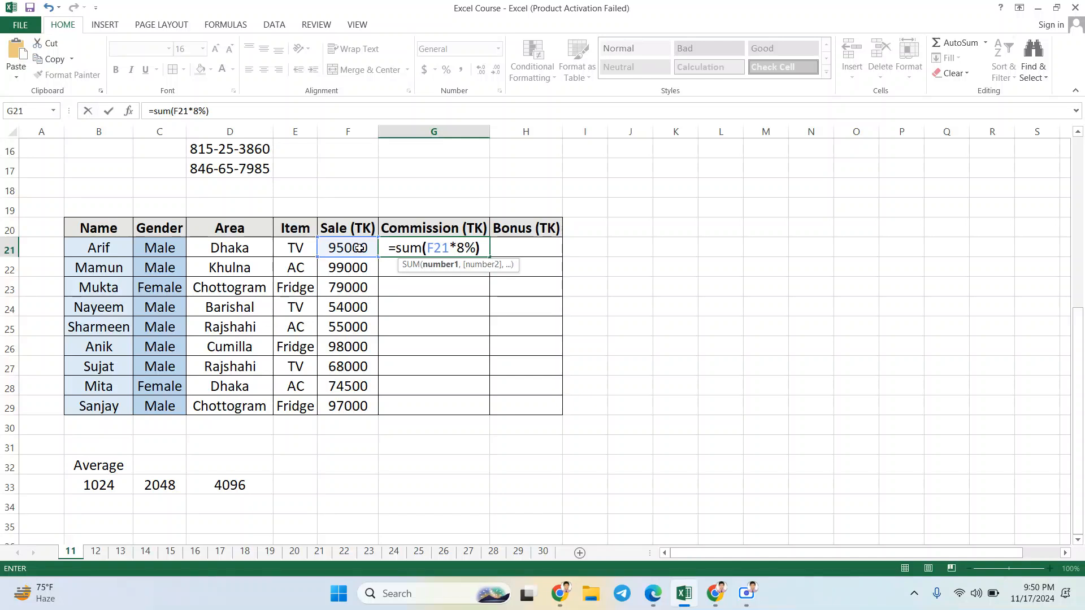
pyautogui.press('Return')
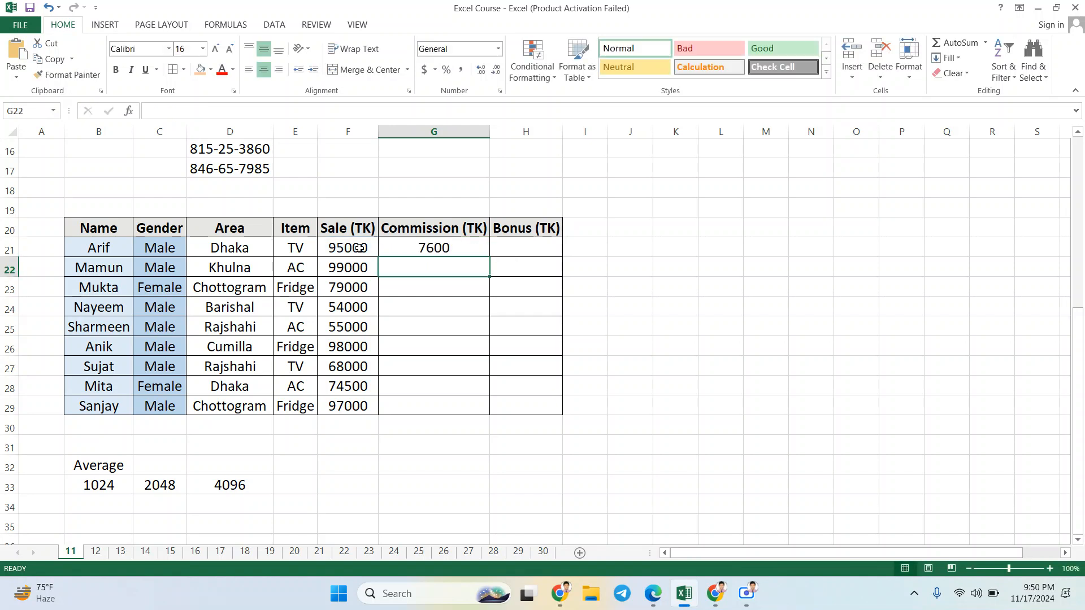
pyautogui.click(475, 248)
pyautogui.moveTo(485, 257); pyautogui.dragTo(497, 422)
# Step: Enter a bonus of 5000 in cell H21 and fill it down the Bonus column to H29
pyautogui.click(516, 243)
pyautogui.write('5000')
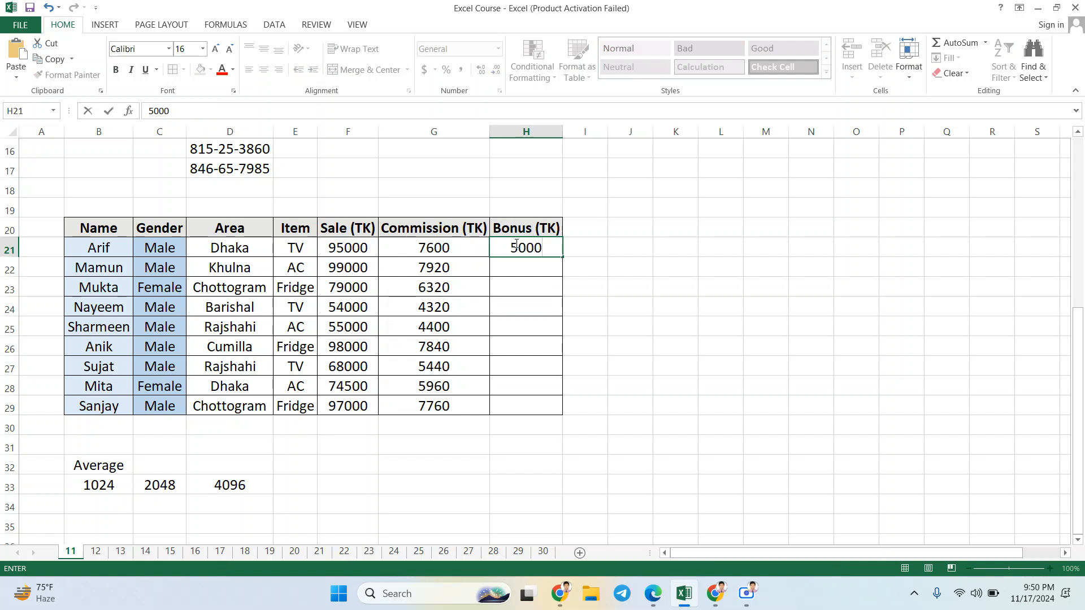
pyautogui.press('Return')
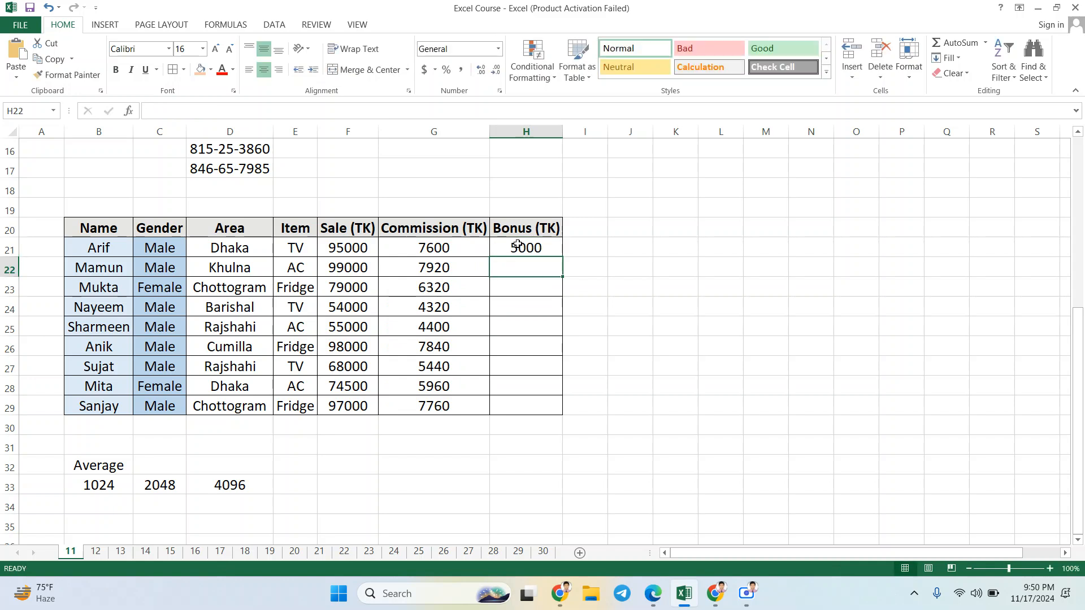
pyautogui.click(516, 246)
pyautogui.moveTo(563, 256); pyautogui.dragTo(564, 416)
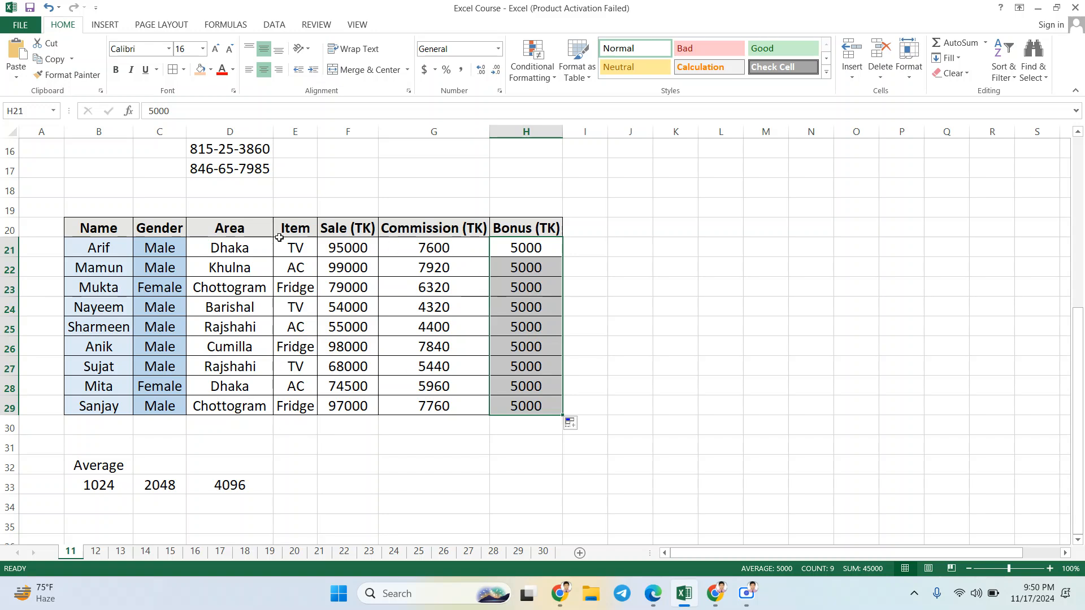
# Step: Turn on filtering for the whole sales table in B20:H29 and deselect the table
pyautogui.moveTo(95, 226); pyautogui.dragTo(512, 408)
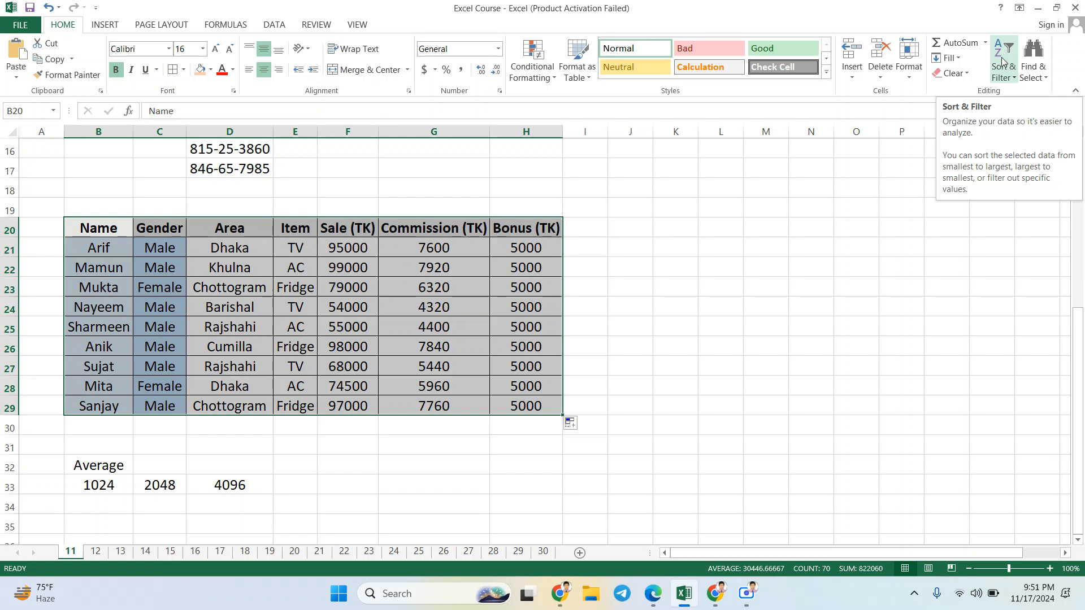
pyautogui.click(1015, 83)
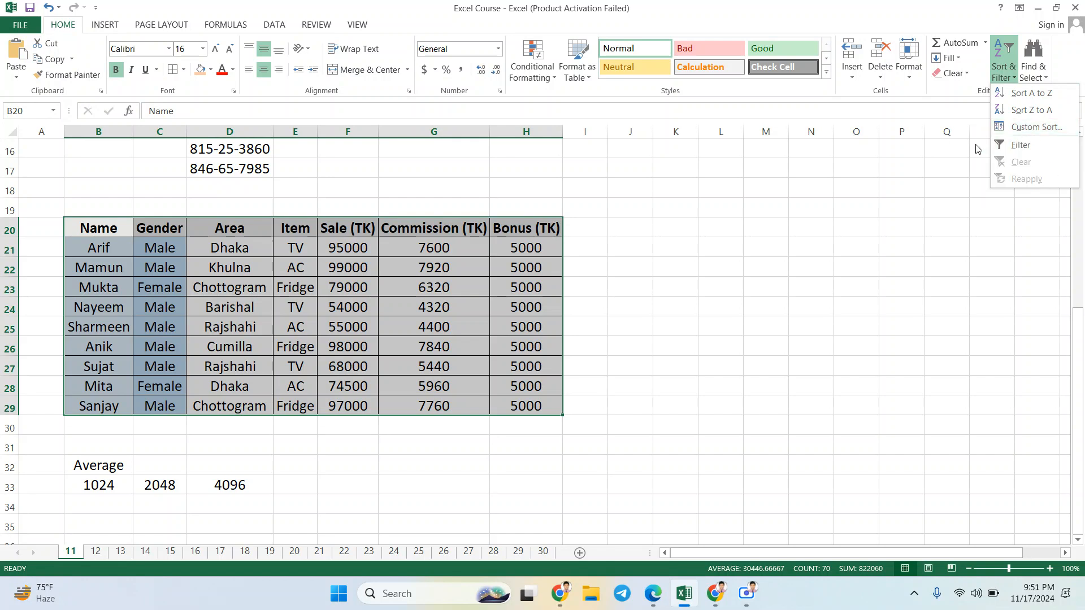
pyautogui.click(1017, 149)
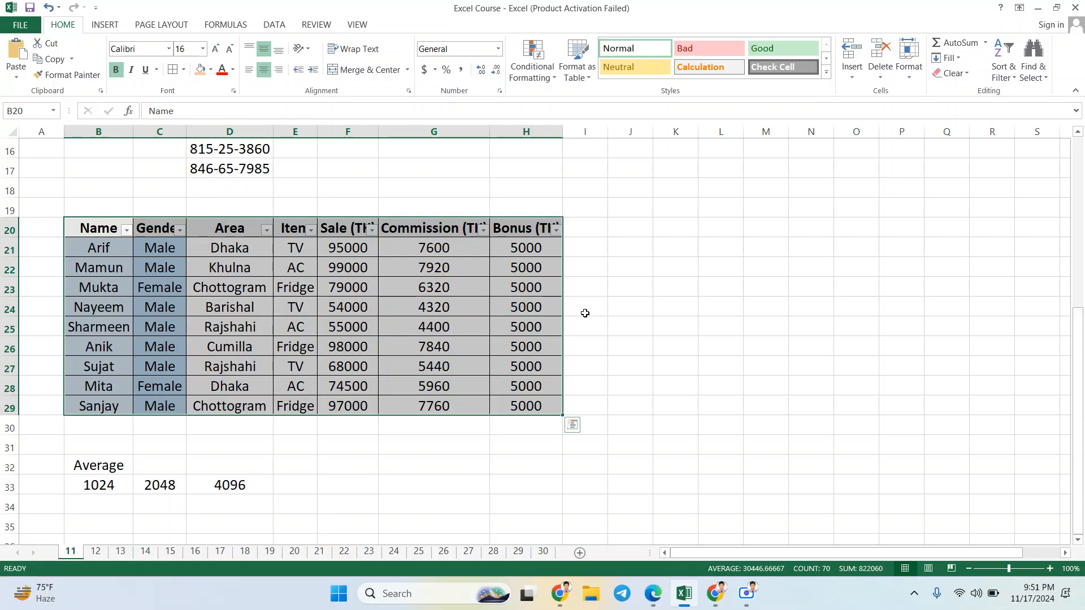
pyautogui.click(690, 295)
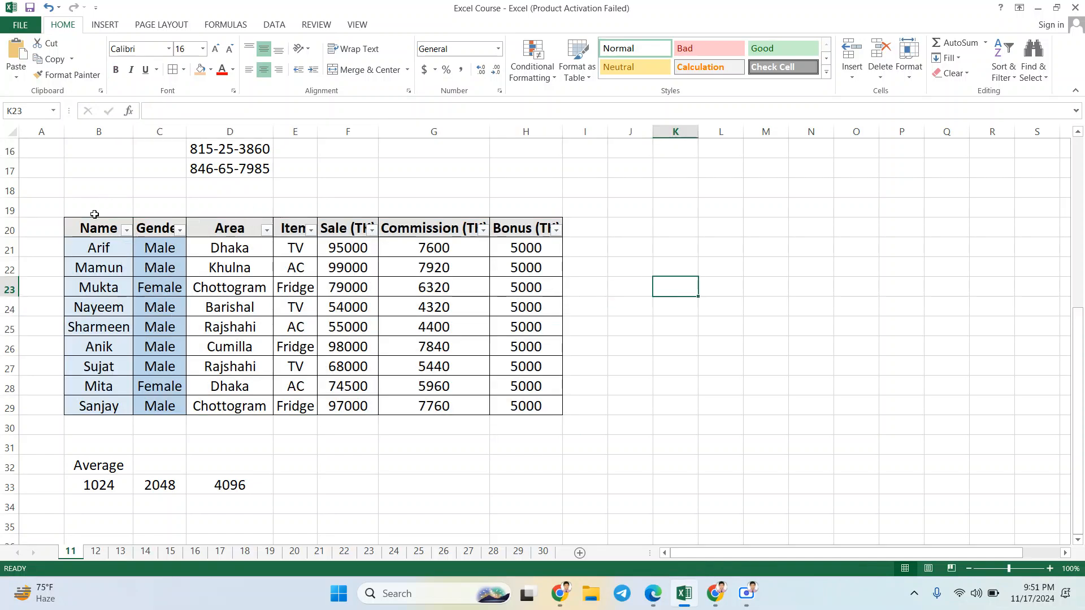
pyautogui.click(55, 227)
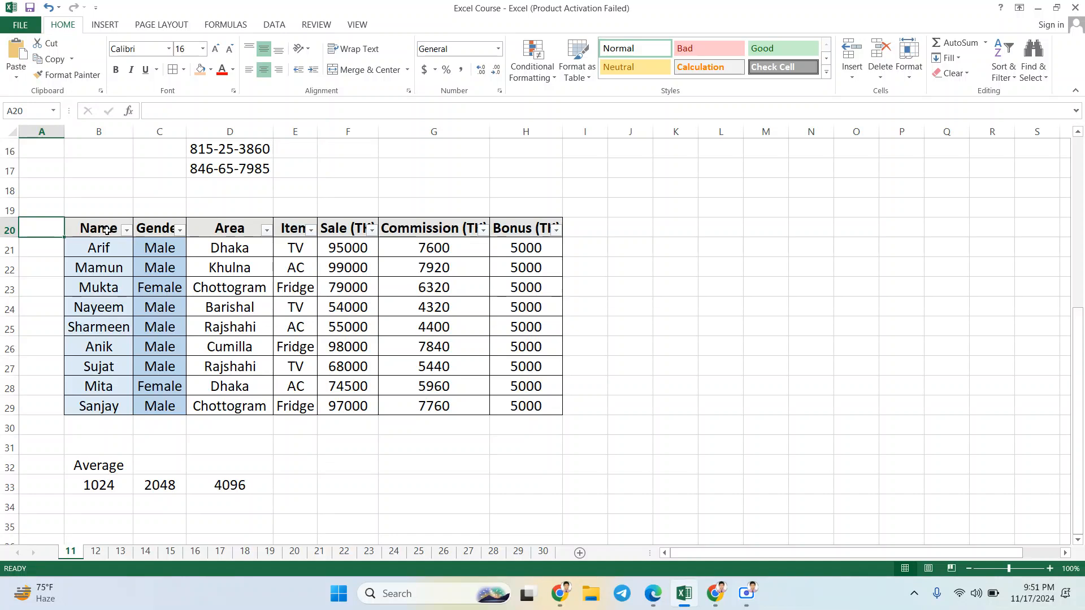
# Step: Examine the filter options available for the Name, Gender, Area and Item columns
pyautogui.click(127, 231)
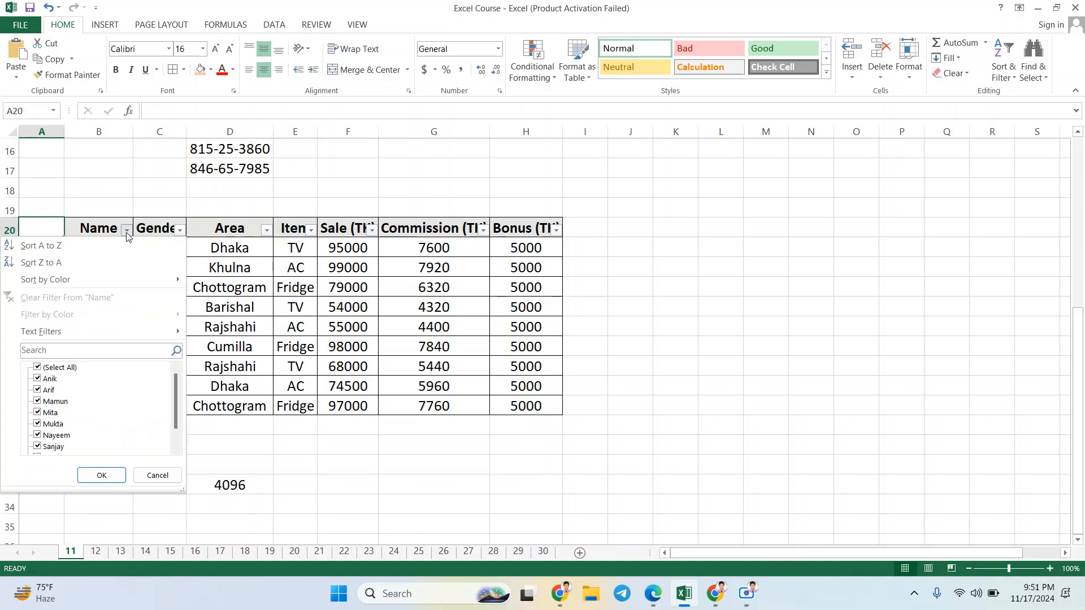
pyautogui.click(125, 231)
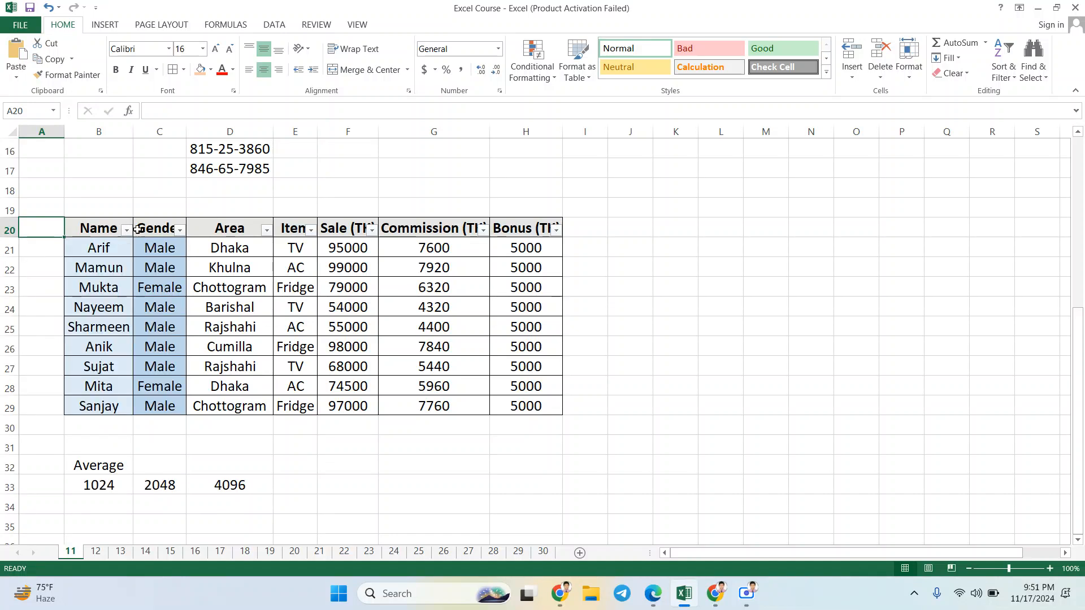
pyautogui.click(180, 231)
pyautogui.click(179, 231)
pyautogui.click(266, 230)
pyautogui.click(266, 230)
pyautogui.click(312, 231)
pyautogui.click(312, 231)
# Step: Filter the Gender column to show only Female rows
pyautogui.click(180, 231)
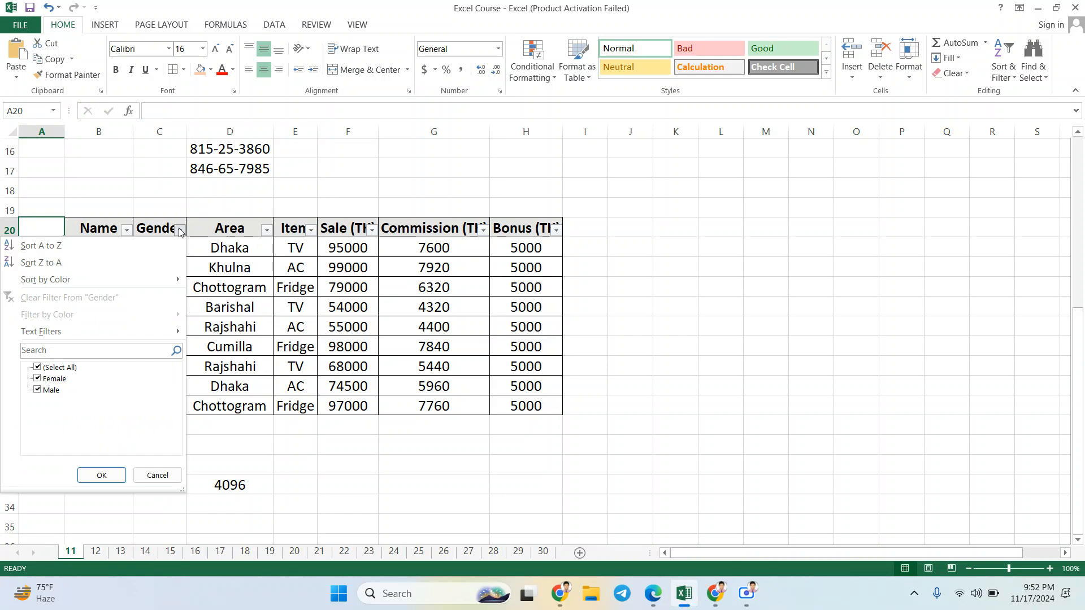
pyautogui.click(63, 369)
pyautogui.click(53, 381)
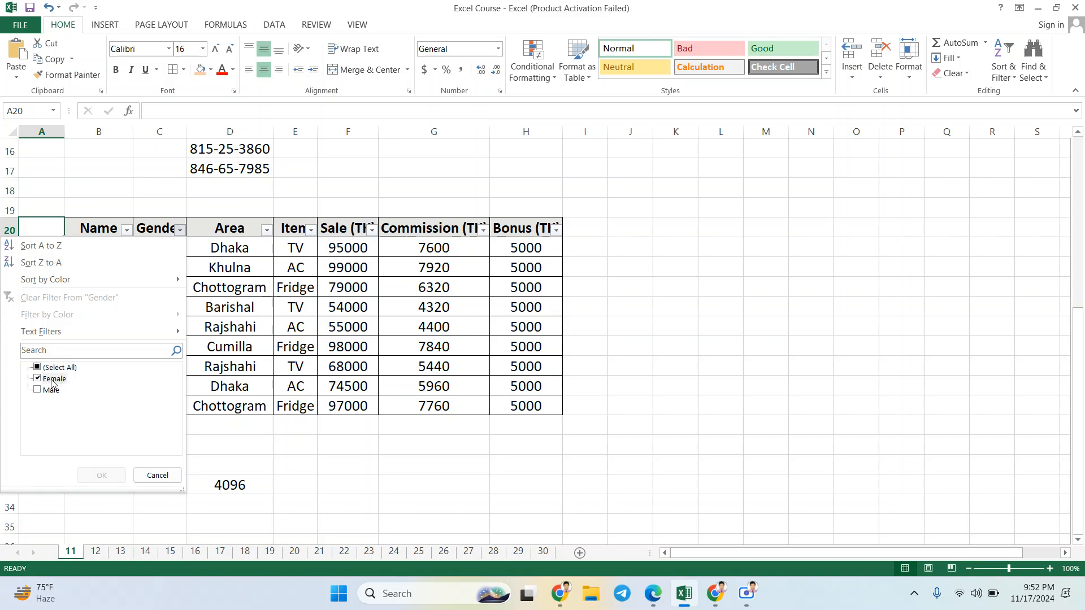
pyautogui.click(99, 476)
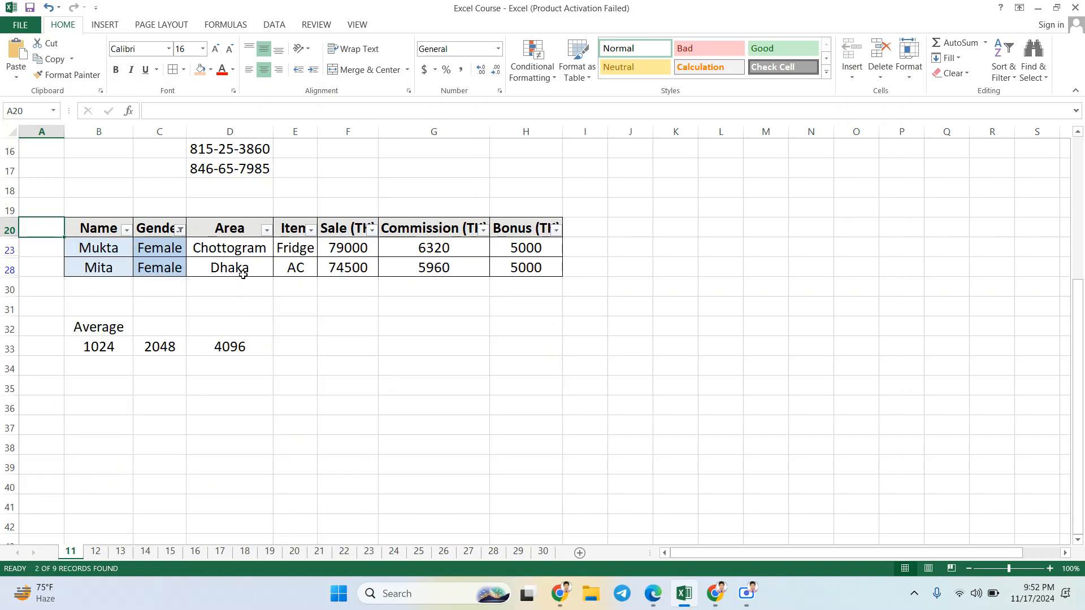
# Step: Filter the Area column to show only Dhaka among the Female rows
pyautogui.click(266, 230)
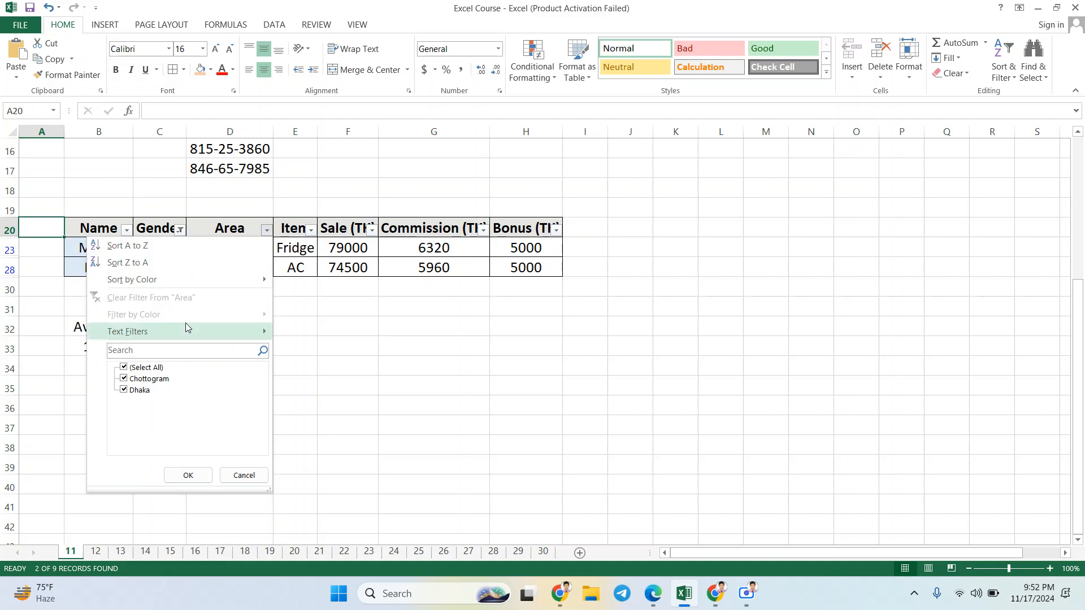
pyautogui.click(147, 368)
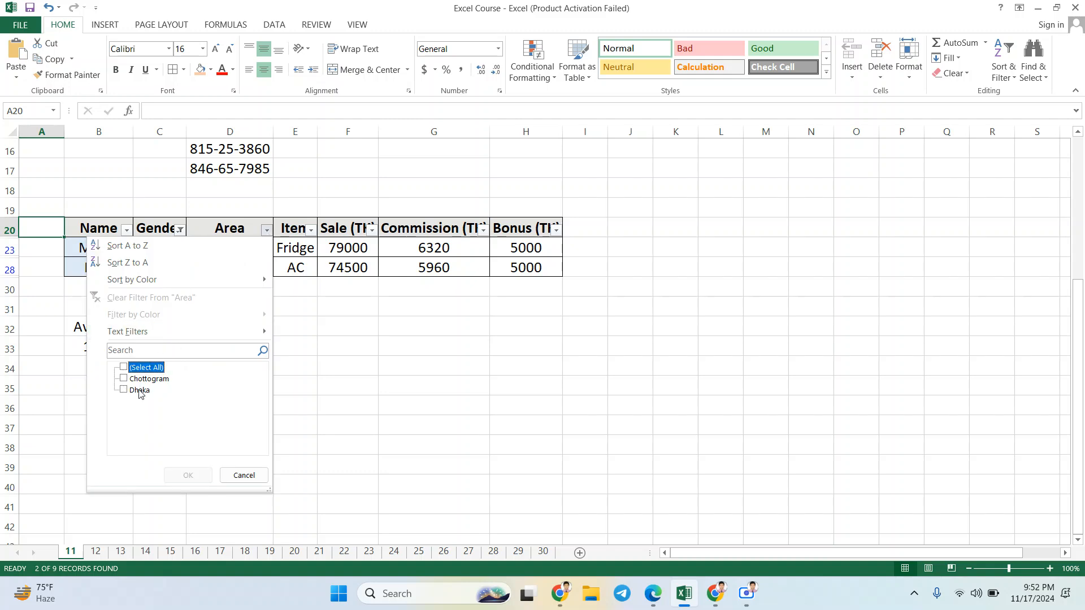
pyautogui.click(139, 391)
pyautogui.click(181, 476)
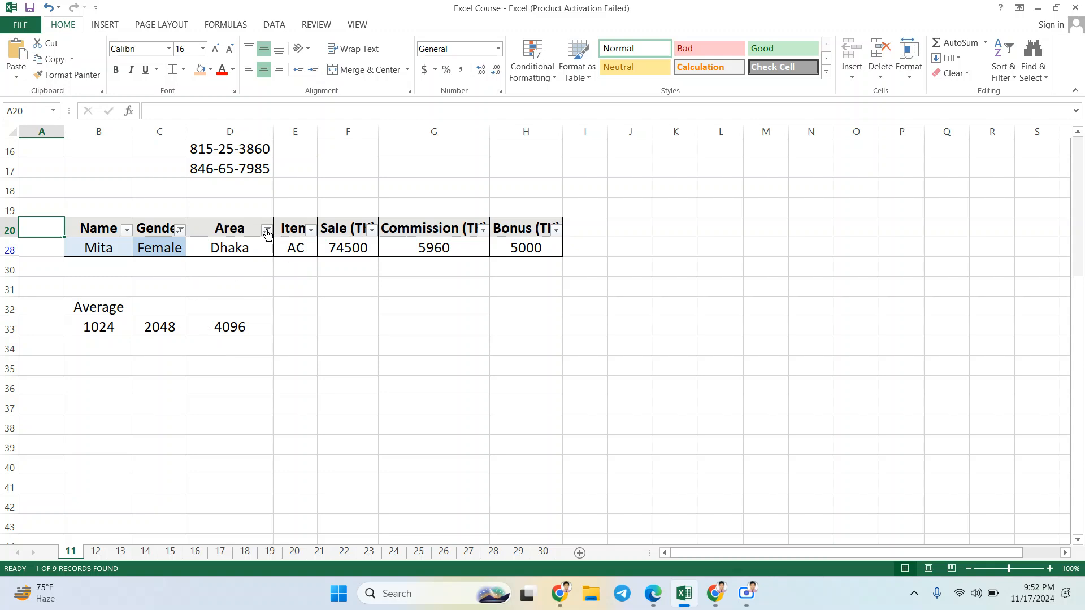
# Step: Reselect all values in the Area filter and in the Gender filter to show every table row again
pyautogui.click(266, 231)
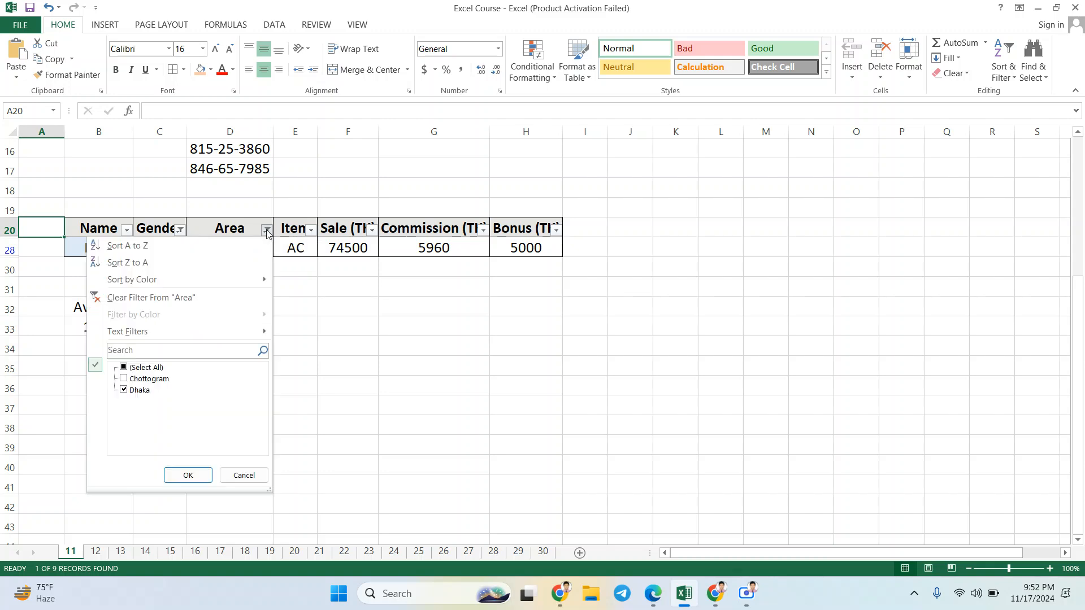
pyautogui.click(146, 369)
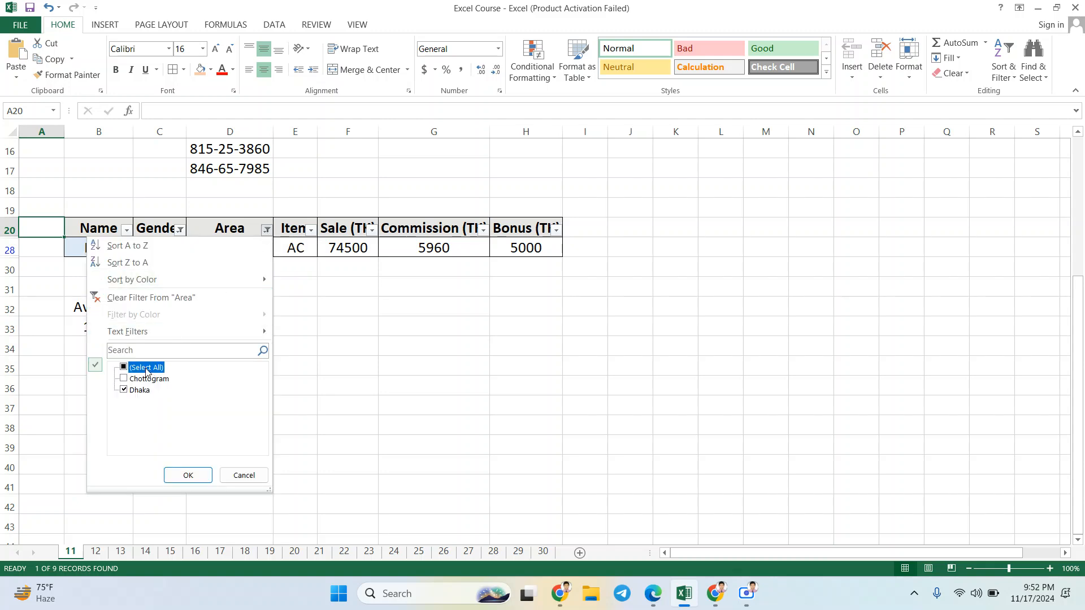
pyautogui.click(188, 475)
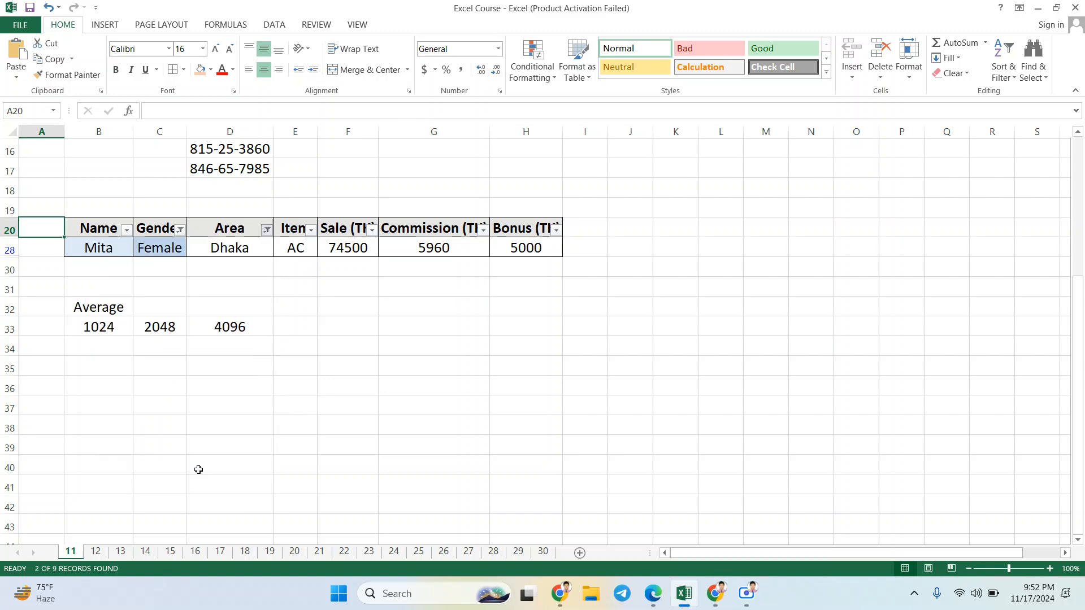
pyautogui.click(180, 230)
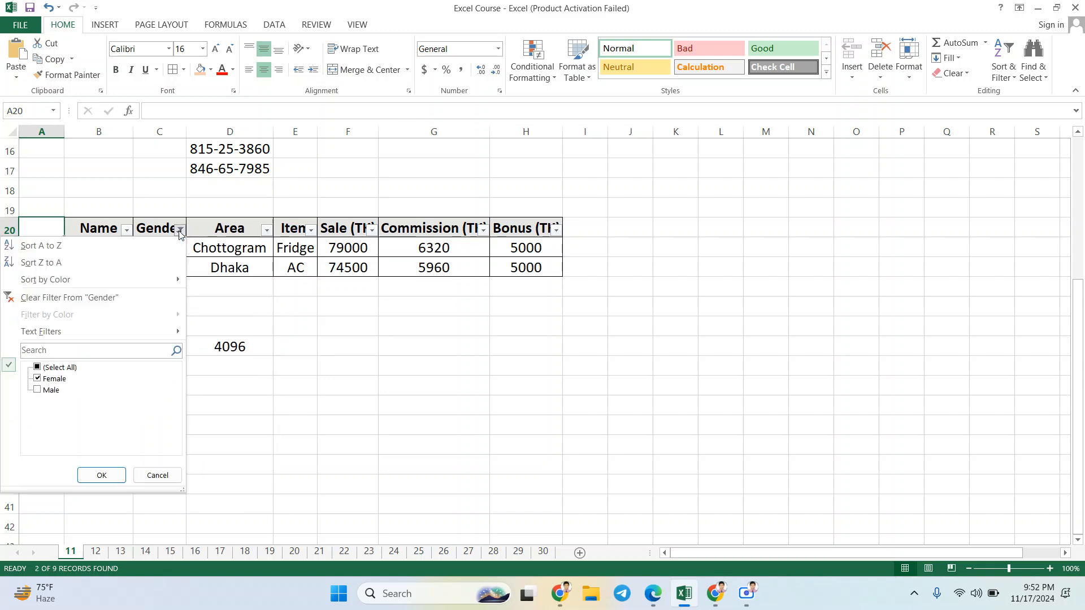
pyautogui.click(53, 369)
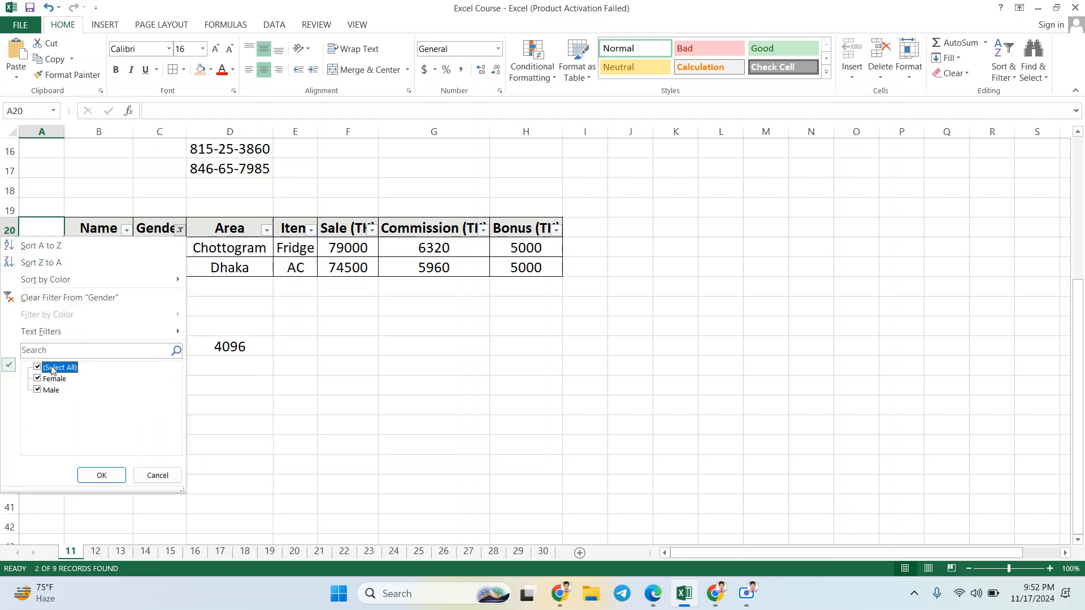
pyautogui.click(100, 476)
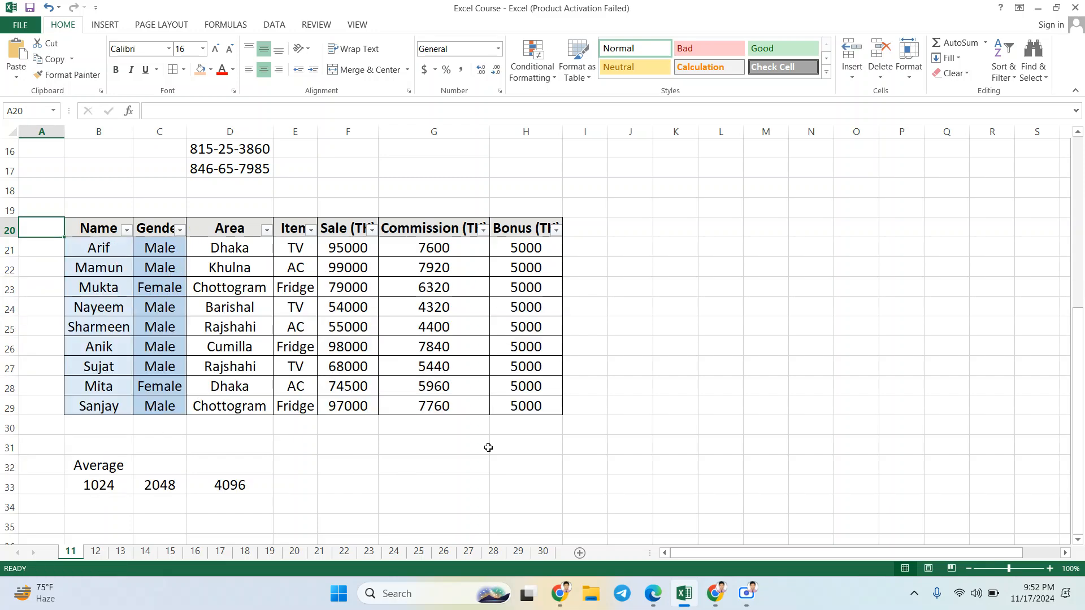
pyautogui.click(584, 425)
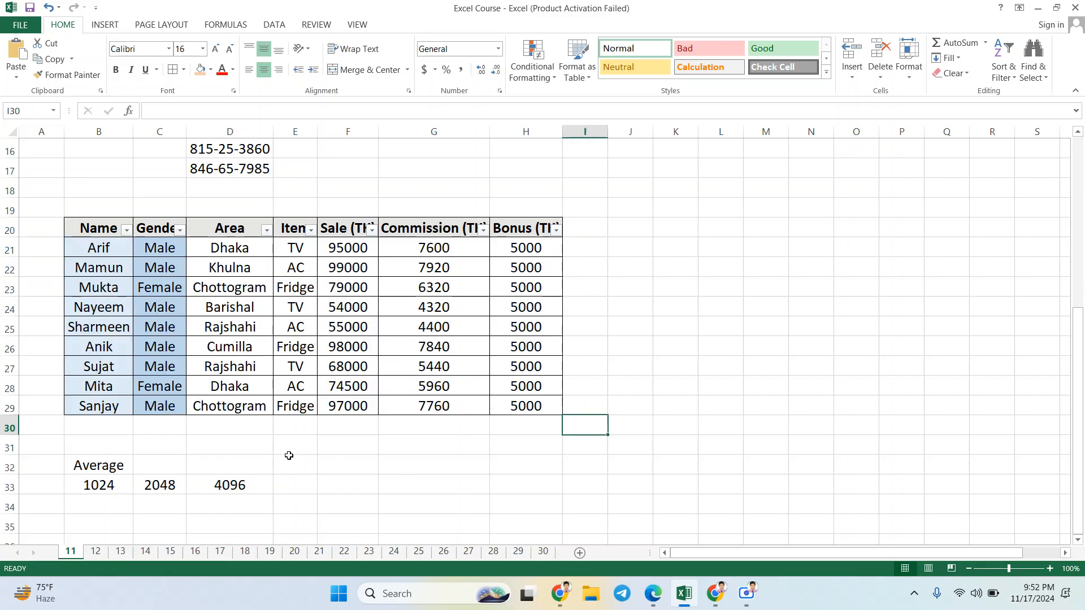
# Step: Examine the Average label in B32 and the three sample numbers in row 33
pyautogui.scroll(-2, 289, 455)
pyautogui.click(104, 349)
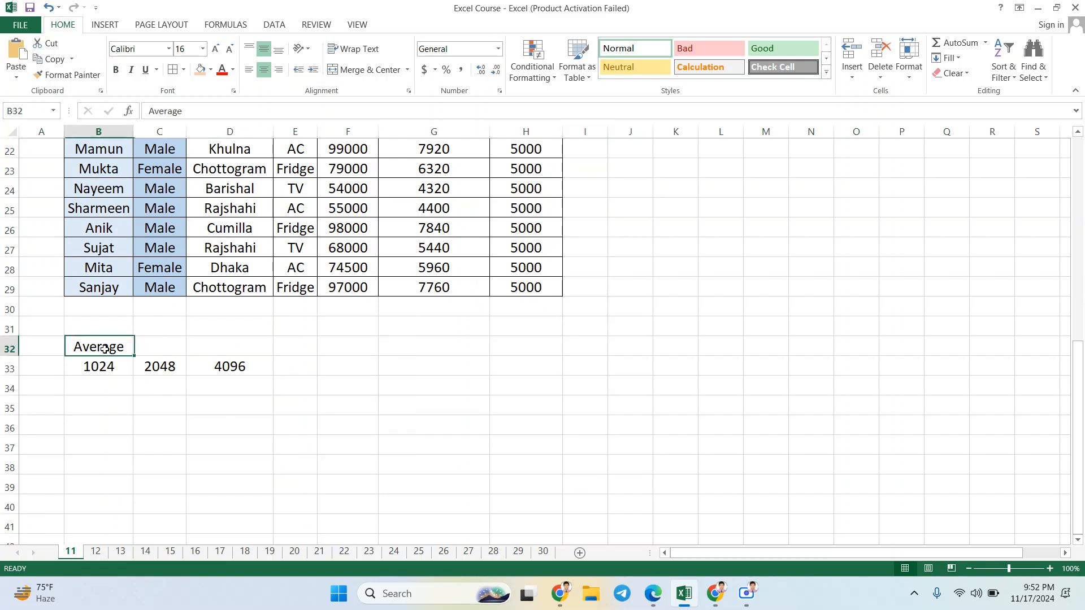
pyautogui.moveTo(104, 349); pyautogui.dragTo(233, 372)
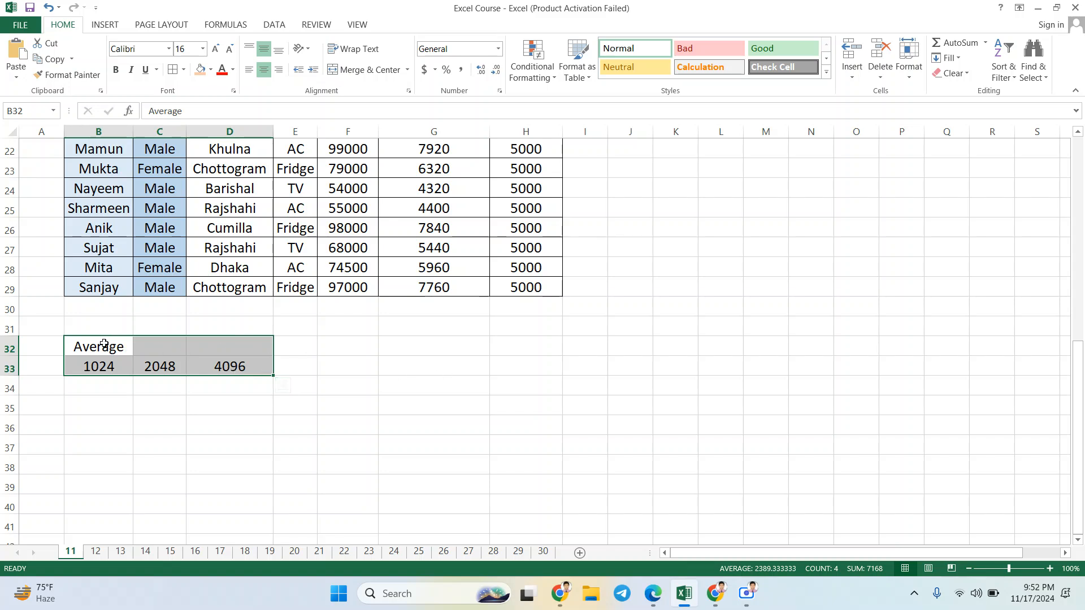
pyautogui.moveTo(104, 344); pyautogui.dragTo(252, 365)
pyautogui.click(400, 372)
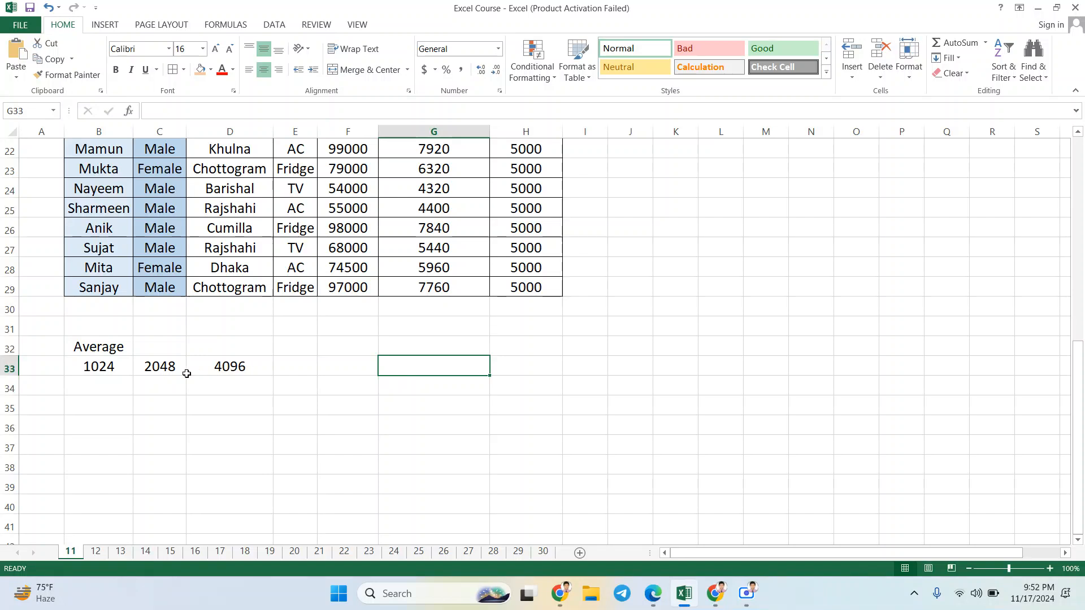
pyautogui.scroll(-1, 114, 383)
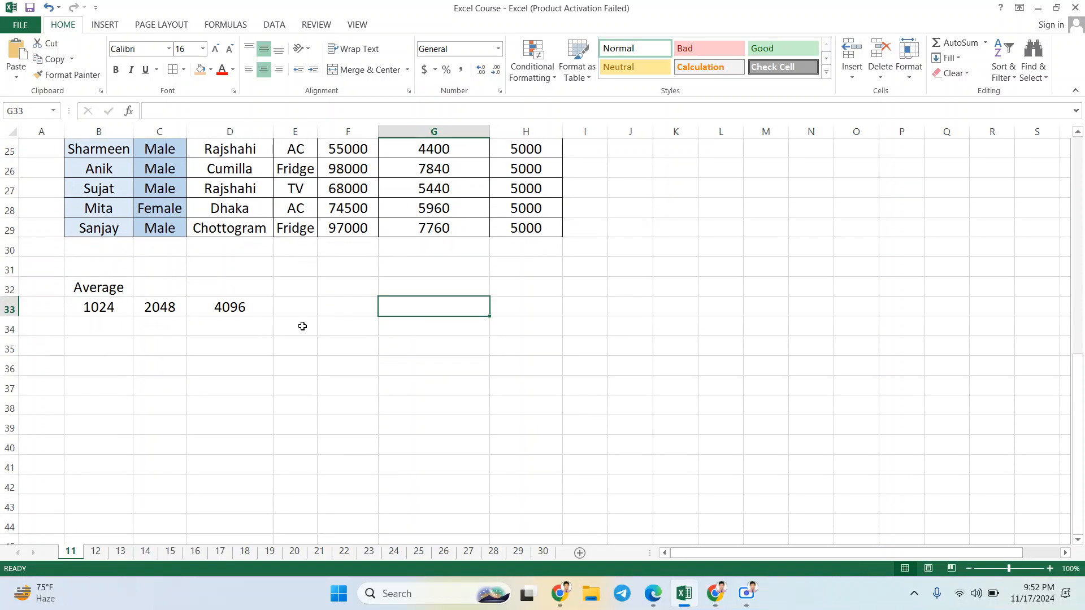
pyautogui.click(286, 312)
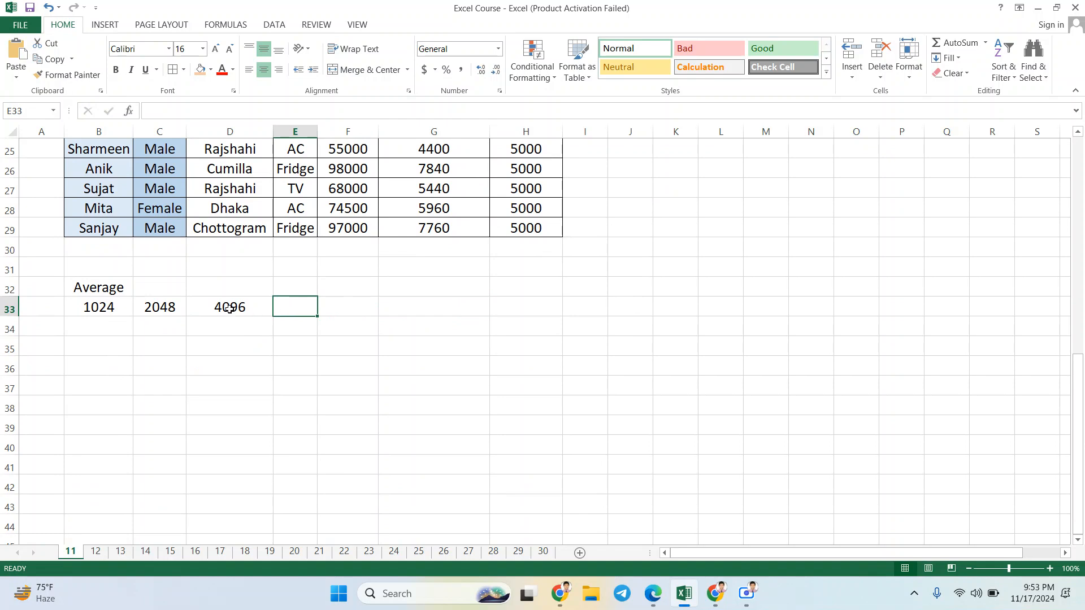
pyautogui.moveTo(120, 307); pyautogui.dragTo(251, 306)
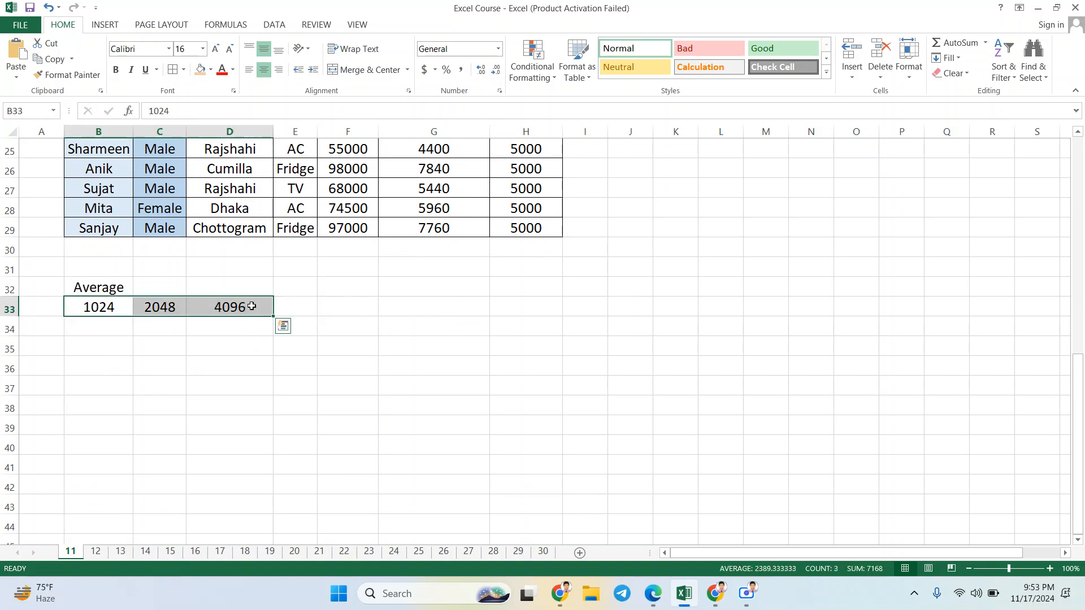
pyautogui.click(296, 311)
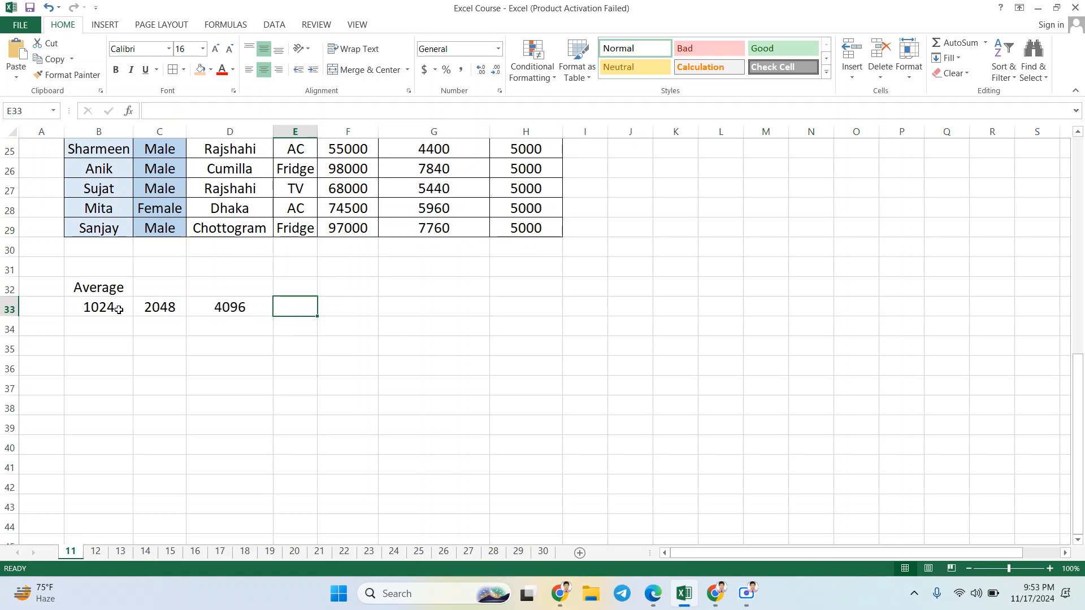
pyautogui.moveTo(121, 307); pyautogui.dragTo(275, 317)
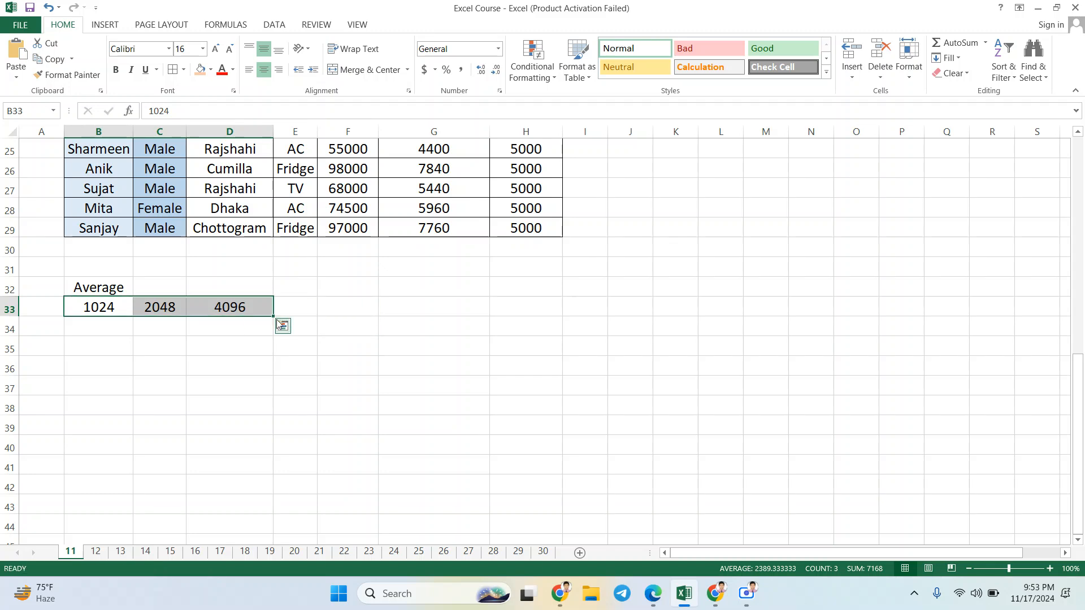
# Step: Enter 4521 in B34 and 4555 in B35 below the first sample number
pyautogui.click(93, 335)
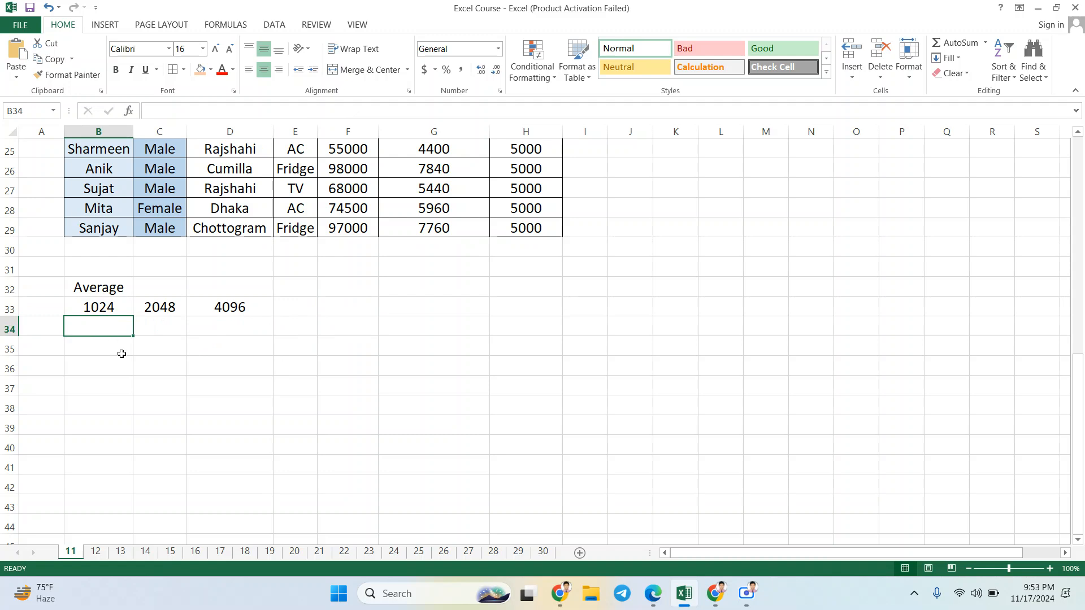
pyautogui.write('4521')
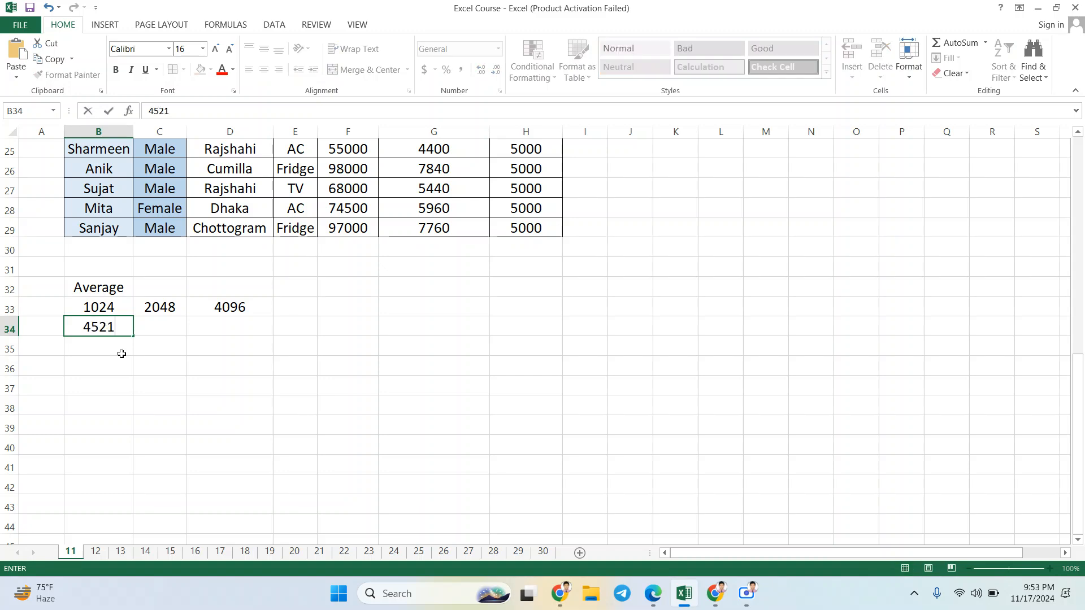
pyautogui.press('Return')
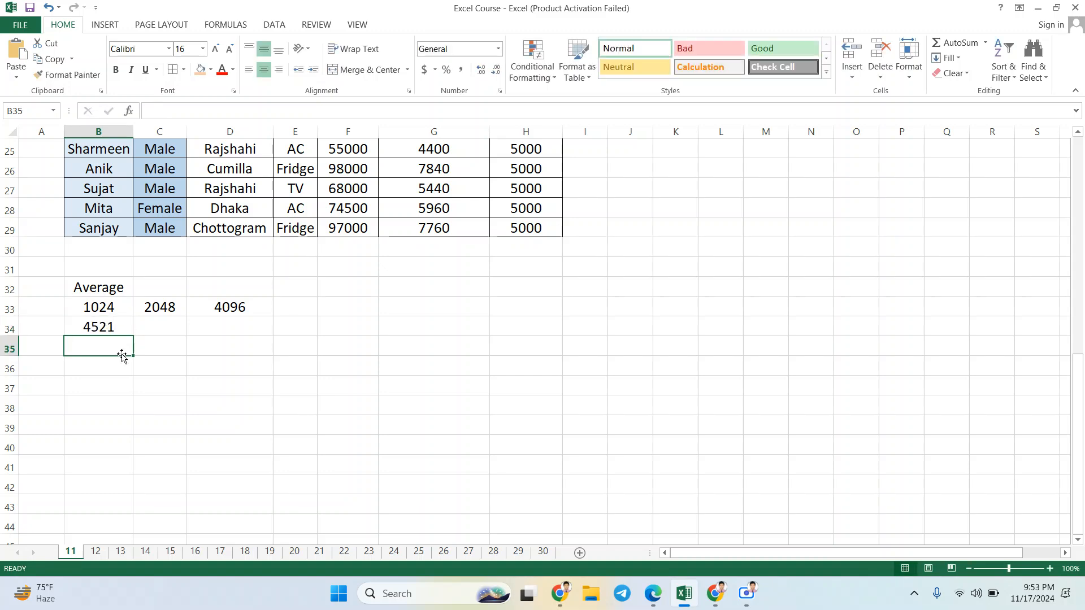
pyautogui.write('4555')
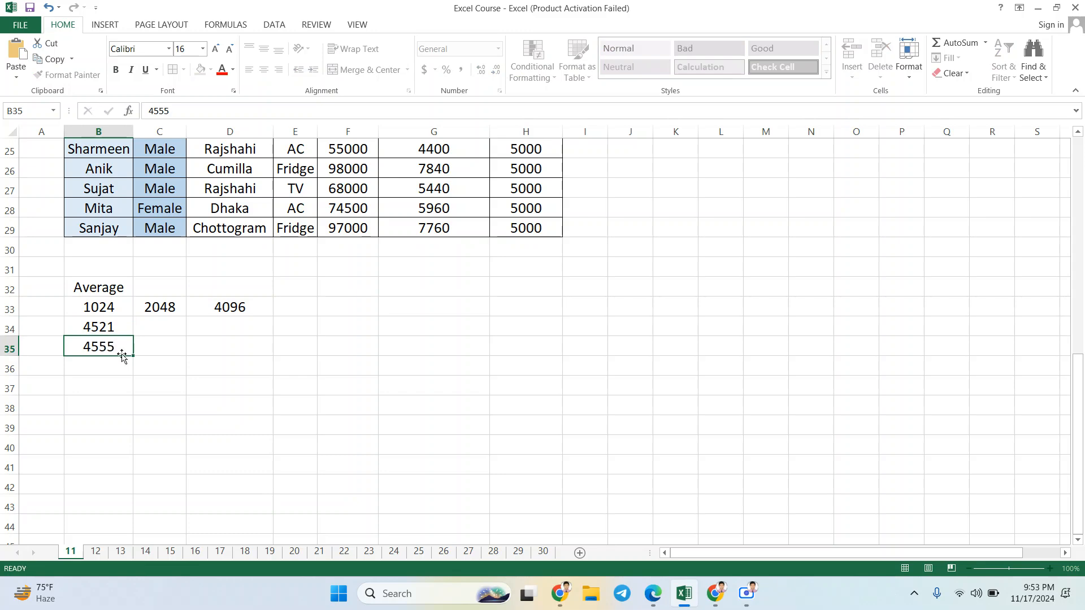
pyautogui.press('Return')
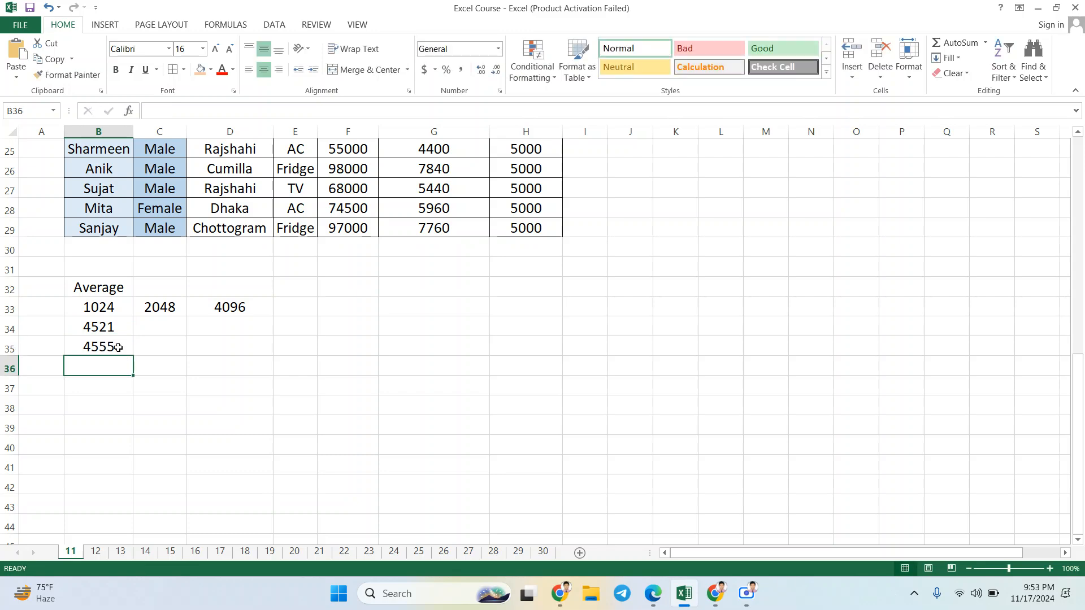
# Step: Fill the three numbers in B33:B35 across columns C and D
pyautogui.click(110, 311)
pyautogui.moveTo(110, 311); pyautogui.dragTo(284, 327)
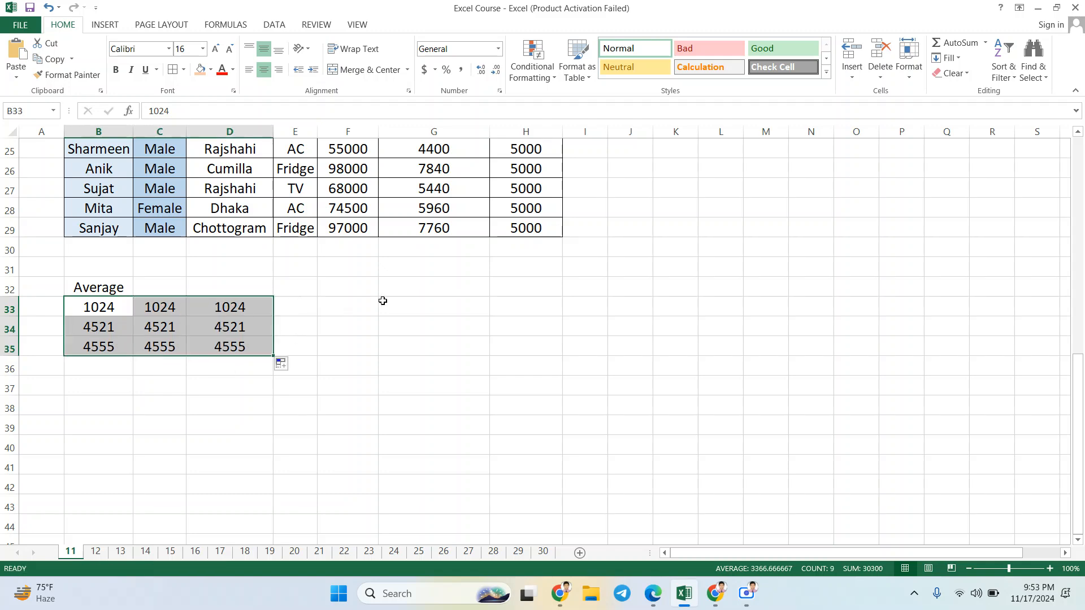
pyautogui.click(342, 307)
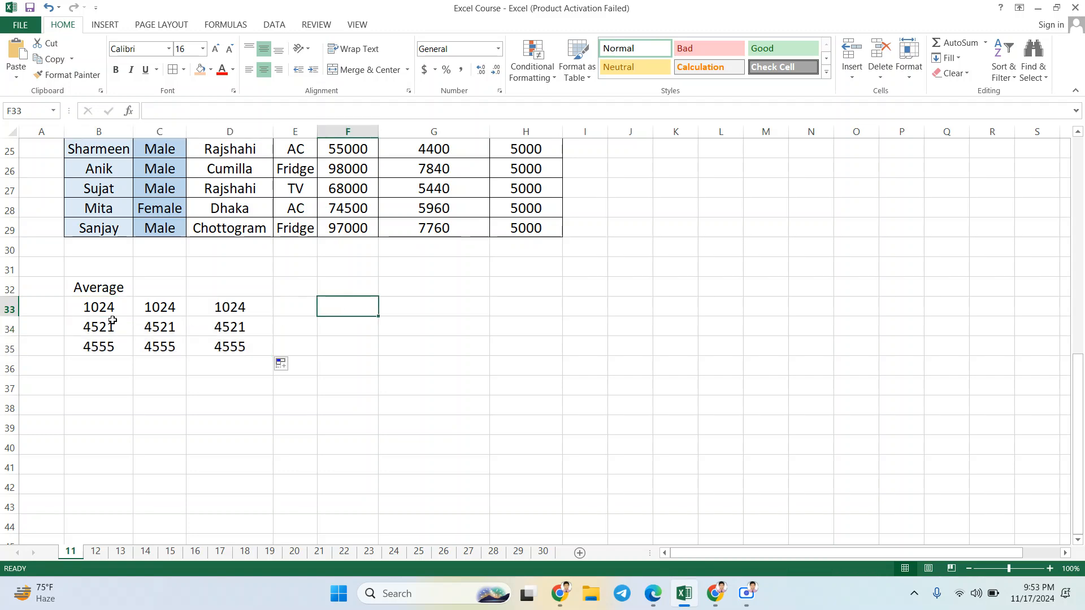
# Step: Move the Average label from B32 to A35 and autofit the width of column A
pyautogui.click(112, 368)
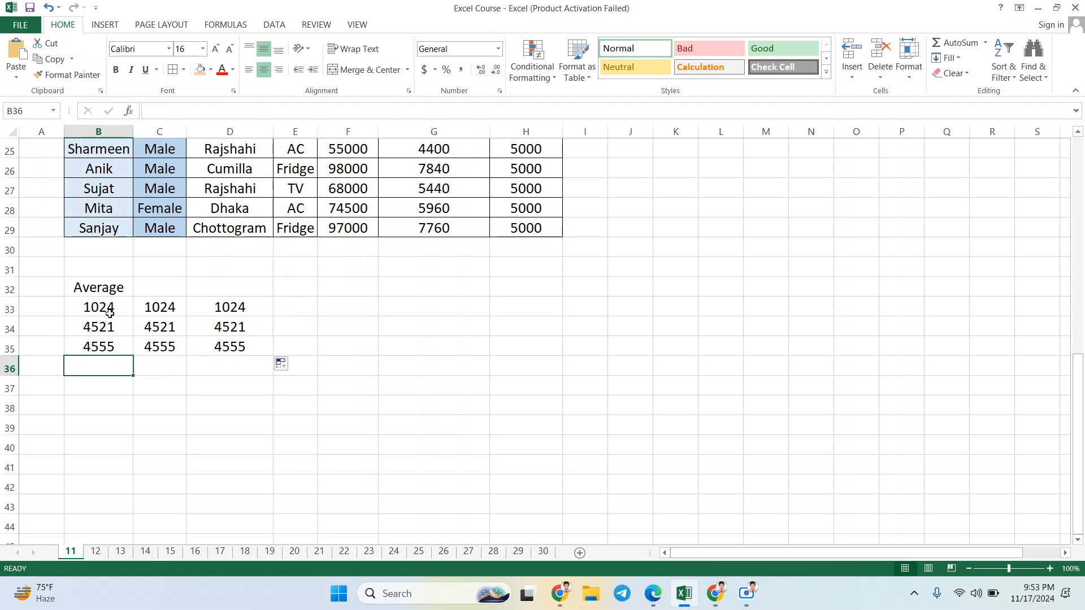
pyautogui.moveTo(113, 304); pyautogui.dragTo(114, 352)
pyautogui.click(110, 367)
pyautogui.click(49, 366)
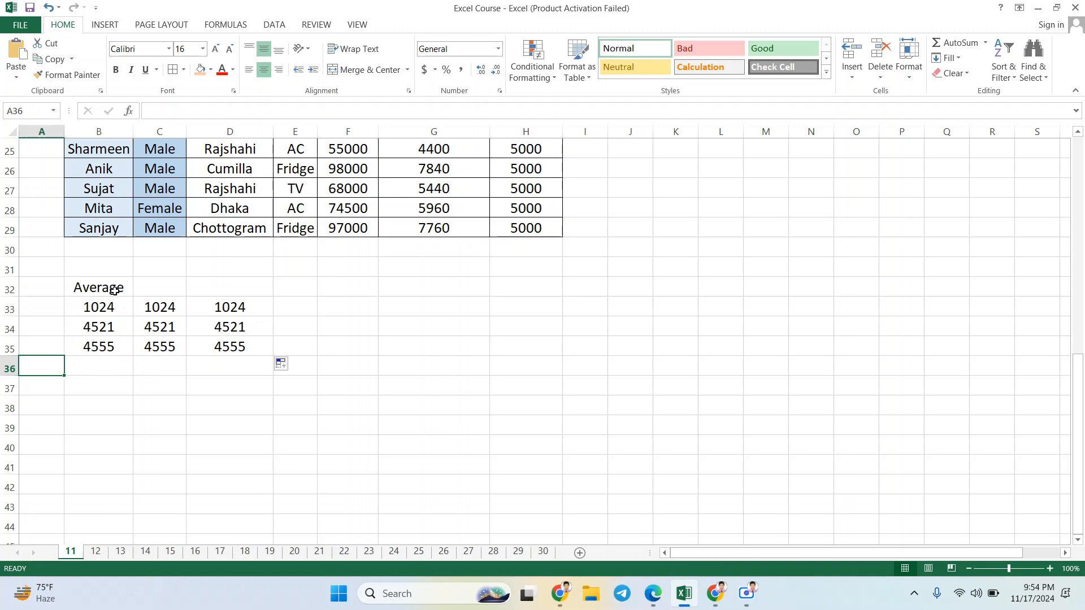
pyautogui.click(114, 290)
pyautogui.hotkey('ctrl', 'c')
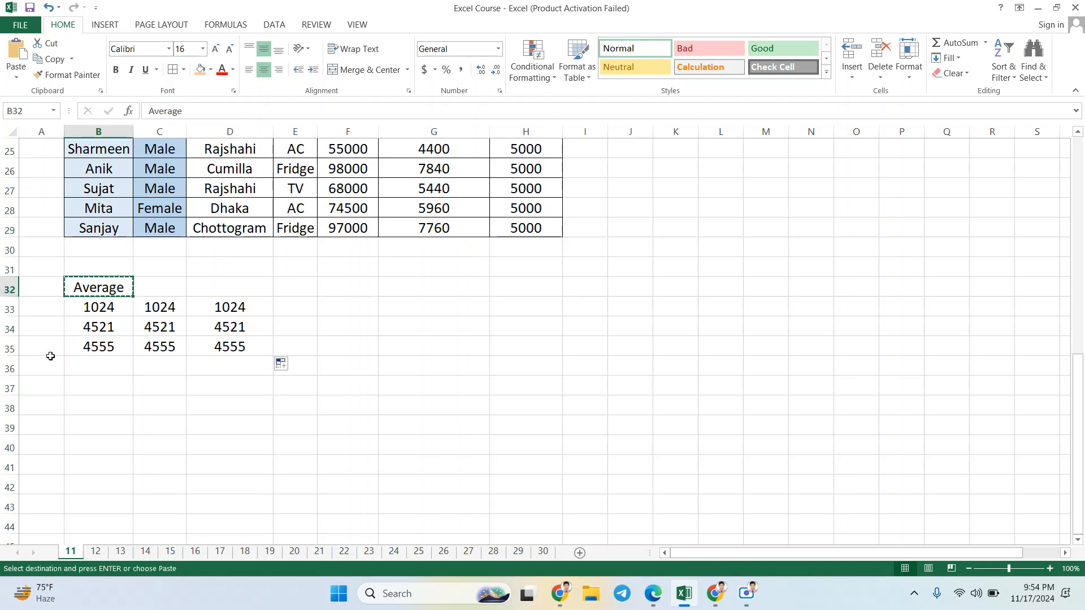
pyautogui.click(52, 352)
pyautogui.hotkey('ctrl', 'v')
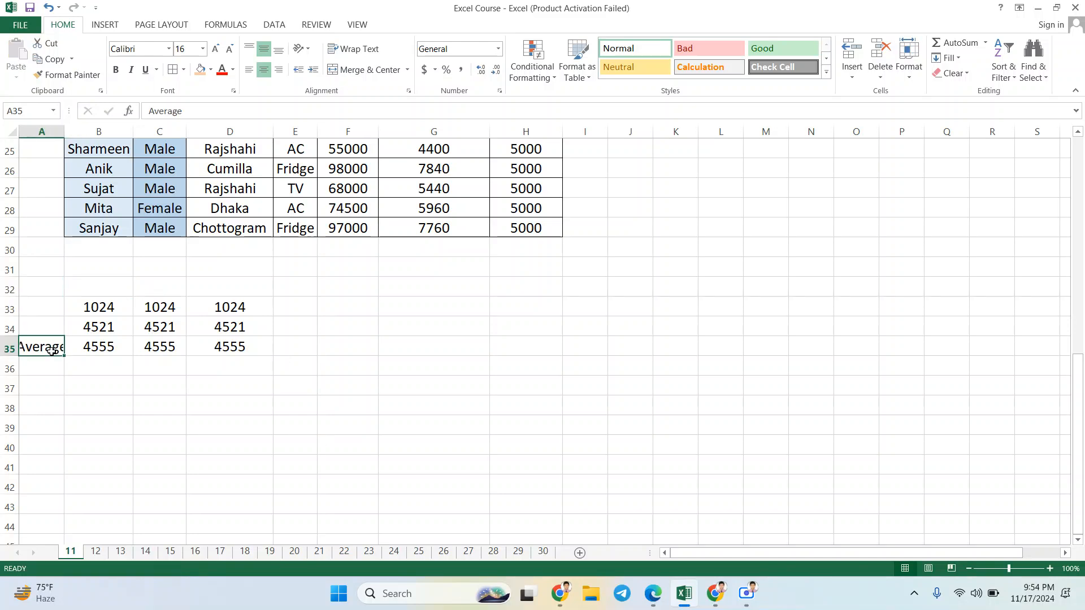
pyautogui.doubleClick(66, 131)
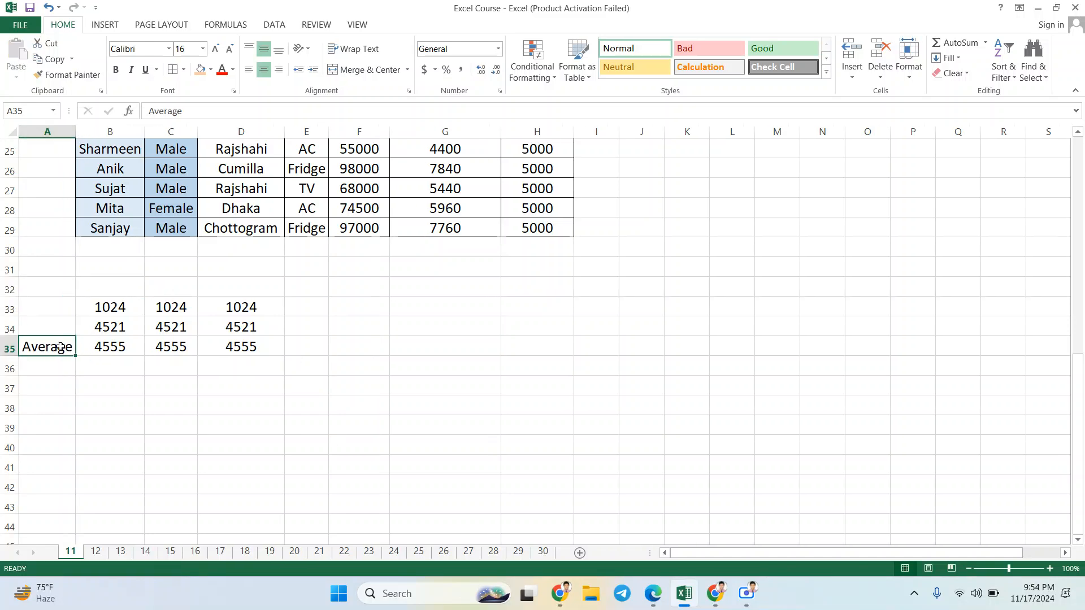
# Step: Move the Average label down one row to A36, beside the row below the numbers
pyautogui.hotkey('ctrl', 'c')
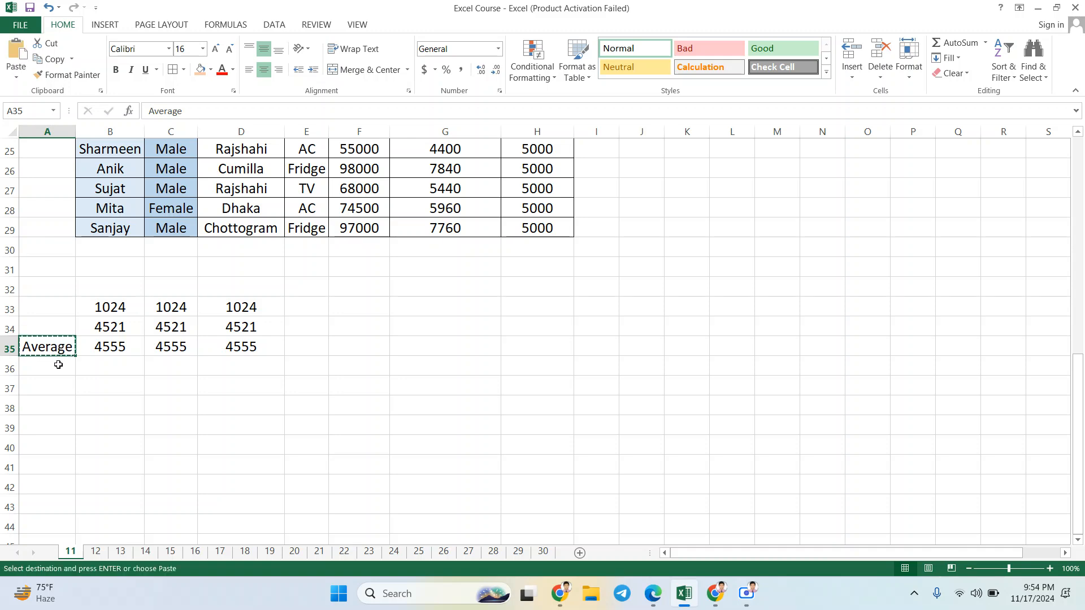
pyautogui.click(58, 365)
pyautogui.hotkey('ctrl', 'v')
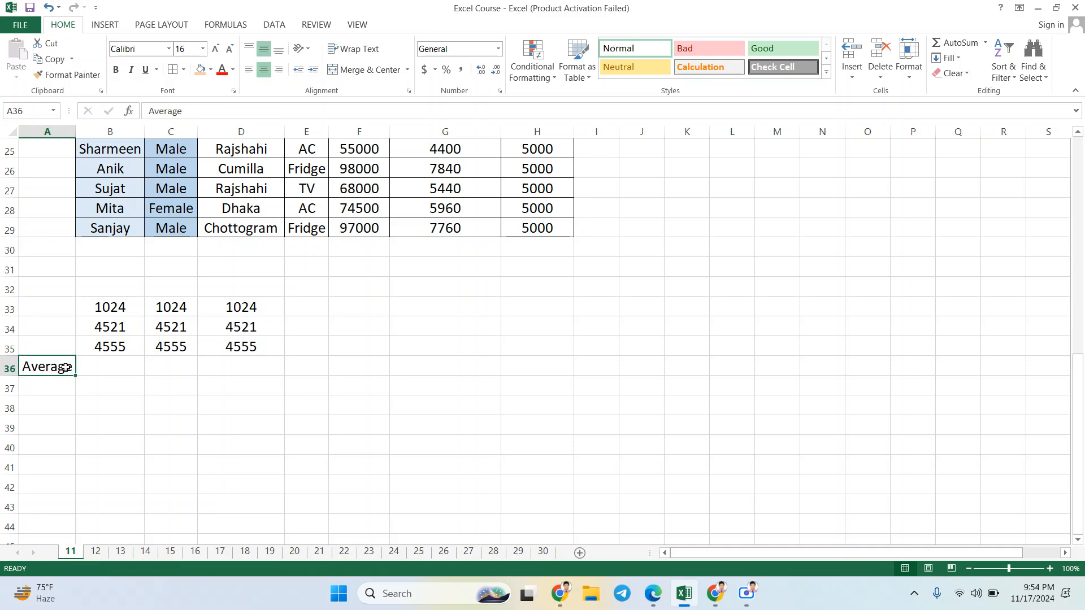
# Step: Calculate the average of the column B numbers in B36 with =AVERAGE(B33:B35)
pyautogui.click(112, 371)
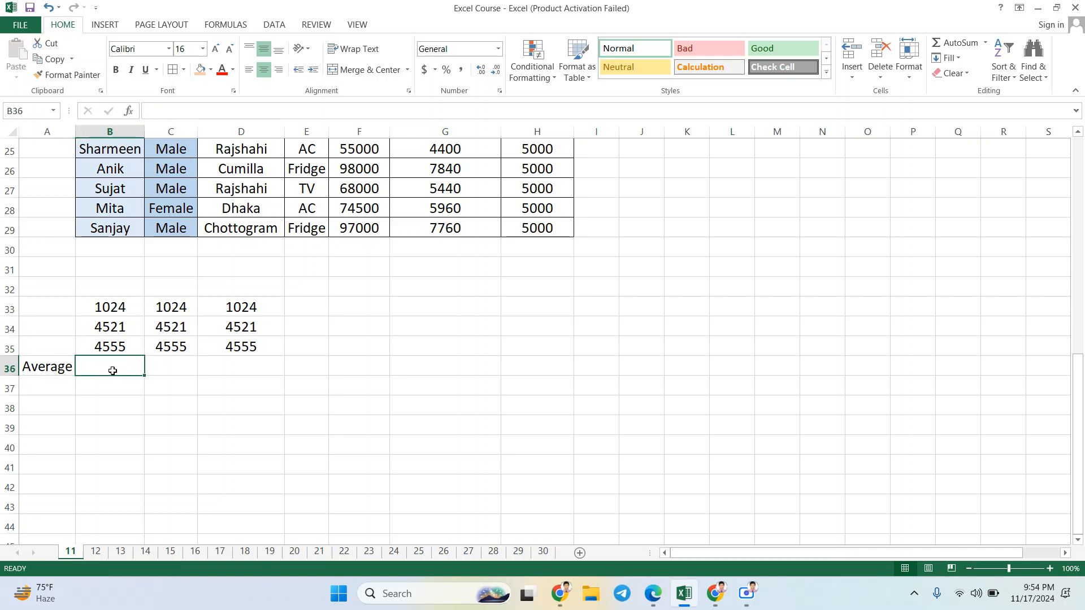
pyautogui.click(114, 308)
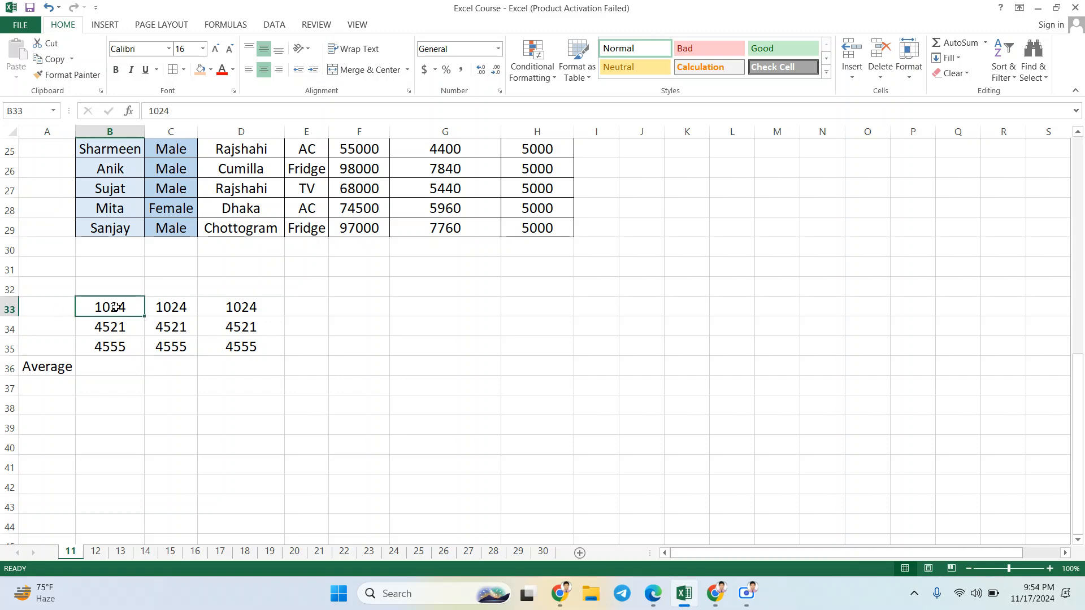
pyautogui.hotkey('shift', 'Down')
pyautogui.hotkey('shift', 'Down')
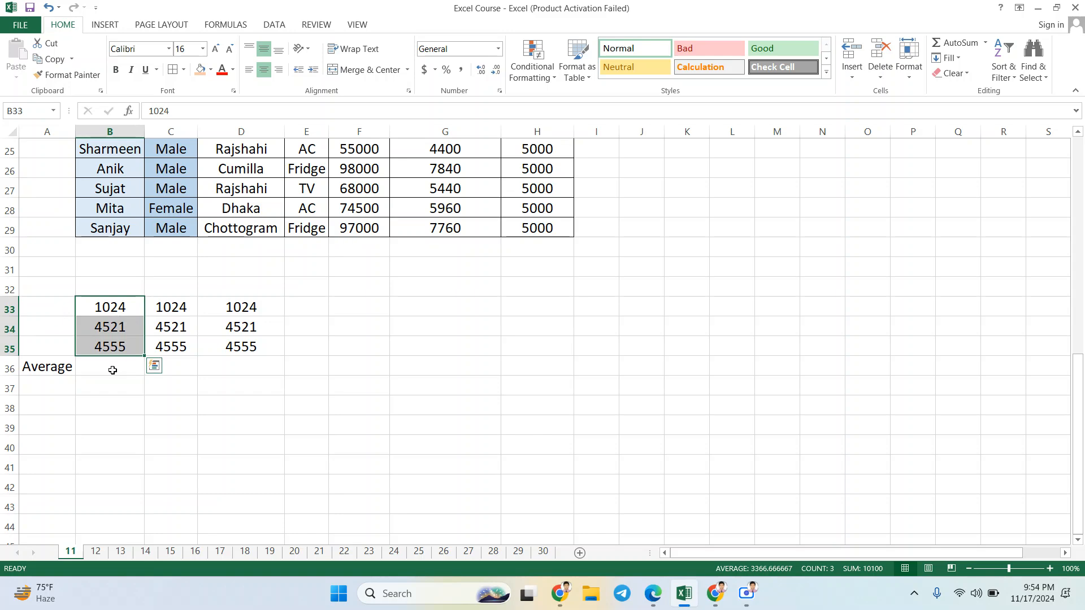
pyautogui.click(109, 364)
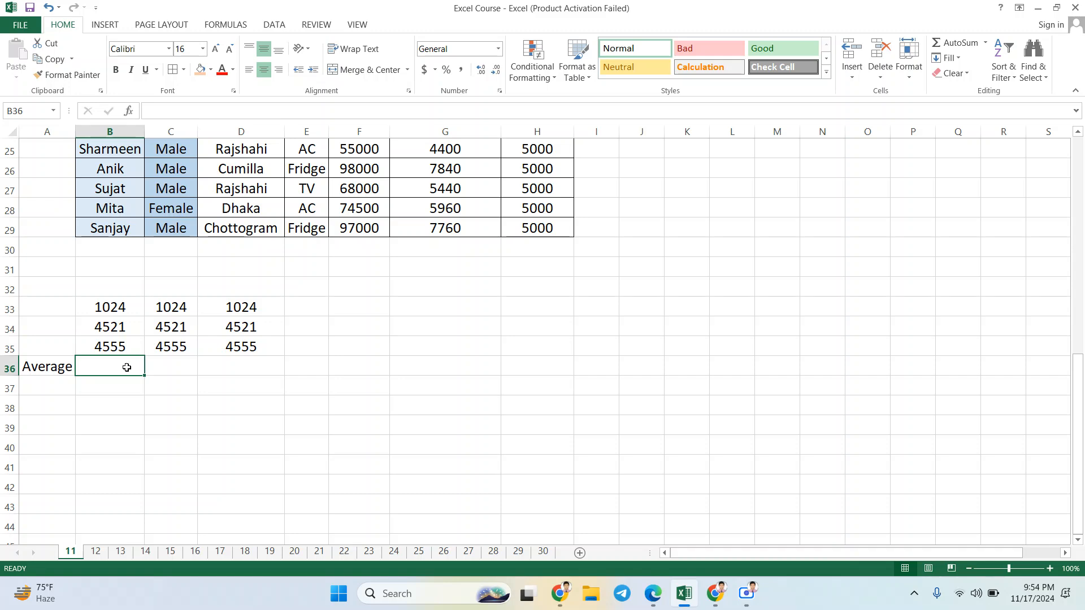
pyautogui.write('=')
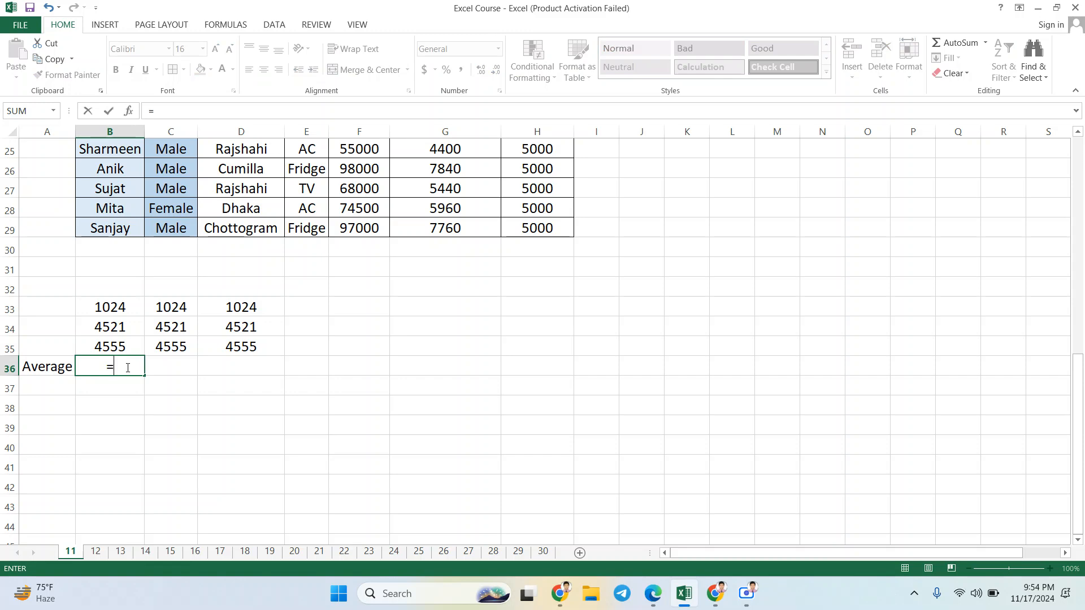
pyautogui.write('av')
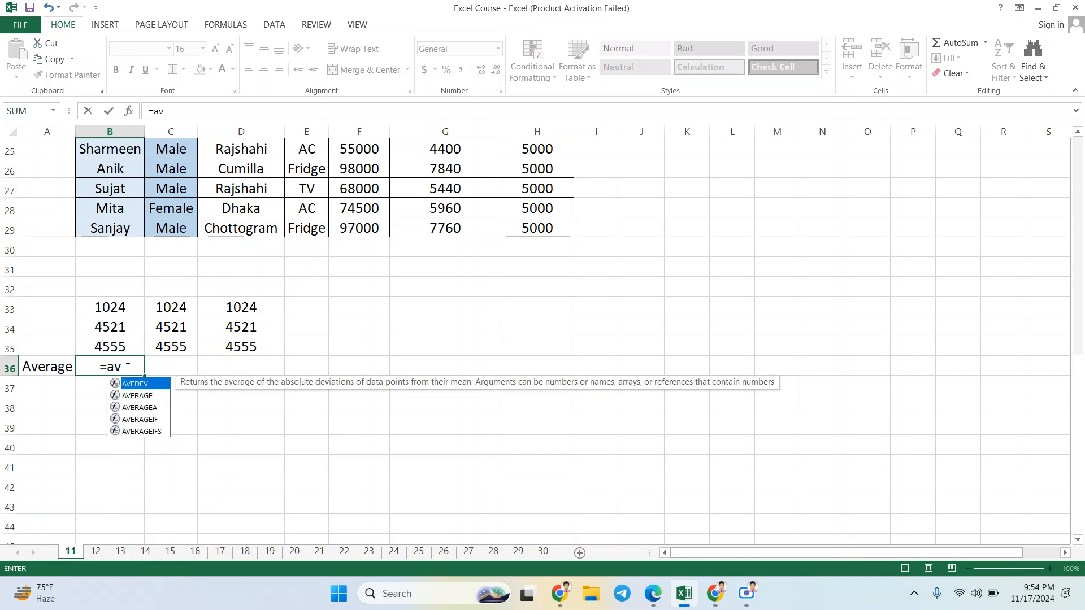
pyautogui.write('e')
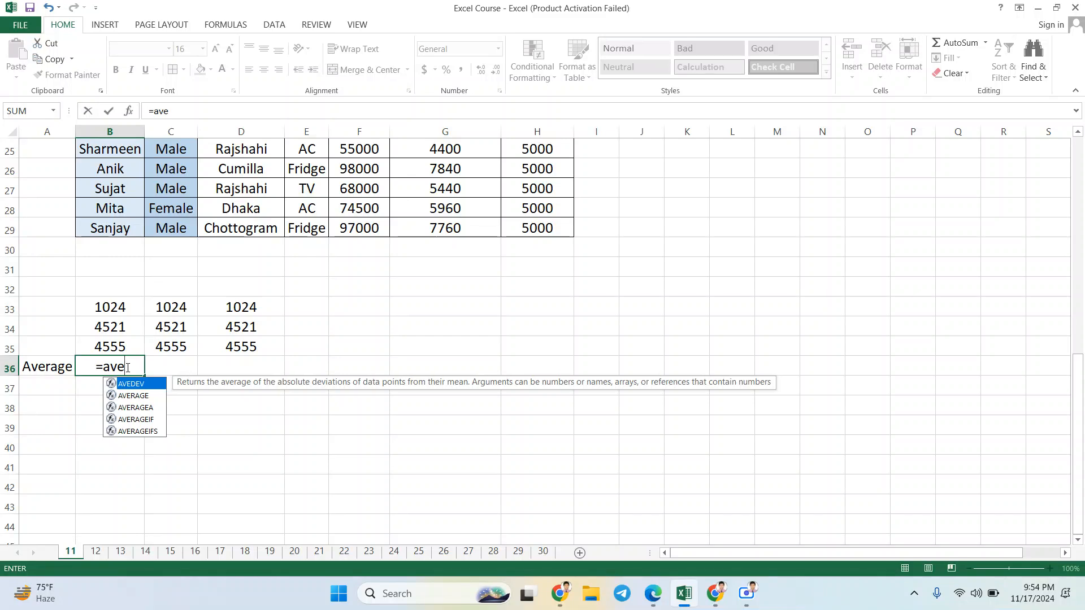
pyautogui.doubleClick(140, 396)
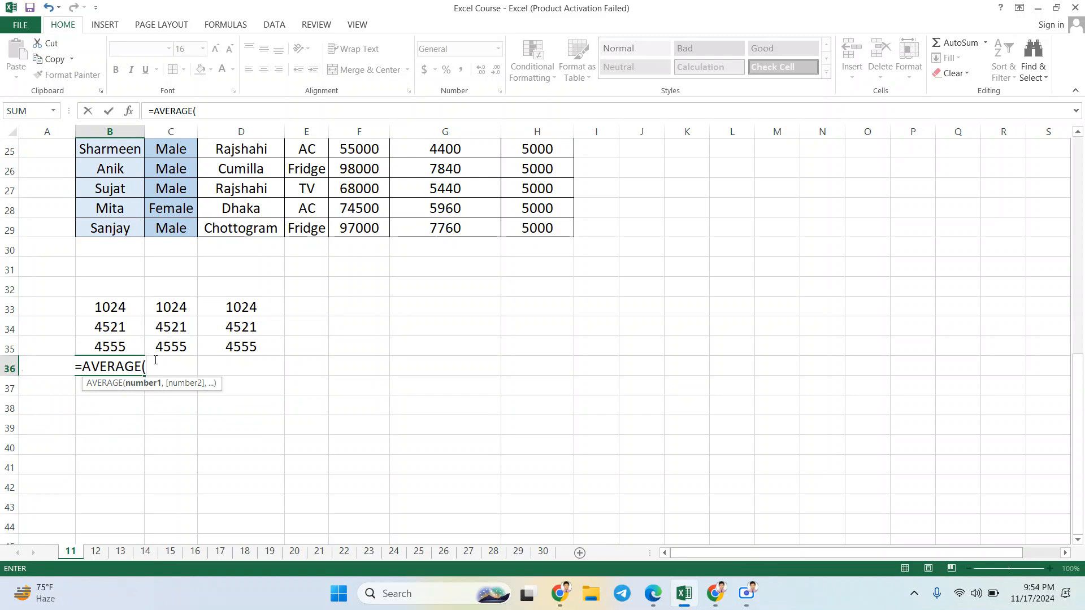
pyautogui.click(125, 309)
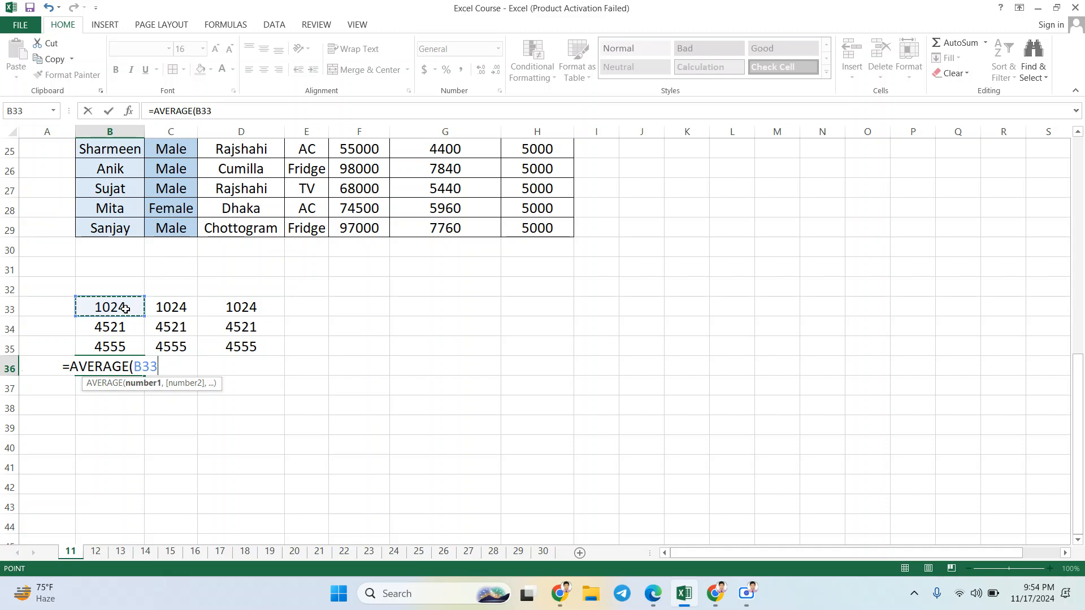
pyautogui.press('F8')
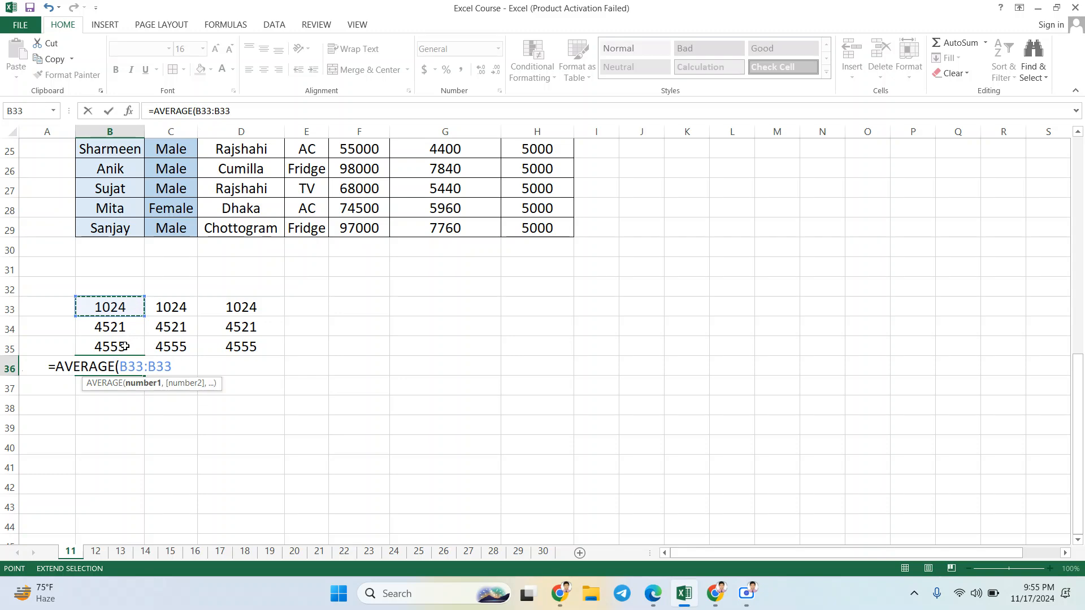
pyautogui.press('Down')
pyautogui.press('Down')
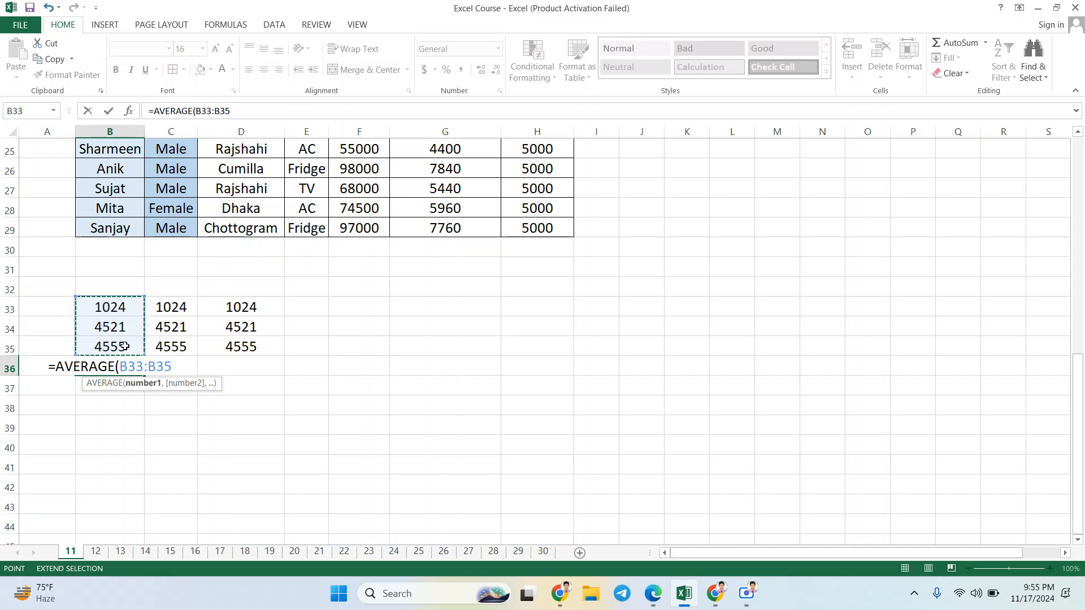
pyautogui.write(')')
pyautogui.press('Return')
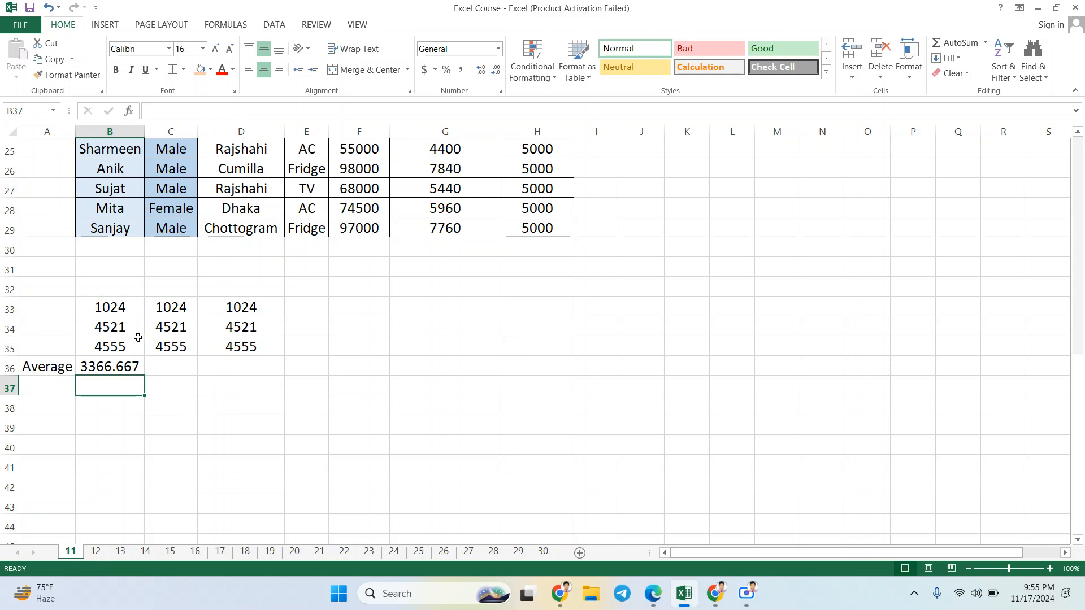
pyautogui.click(131, 366)
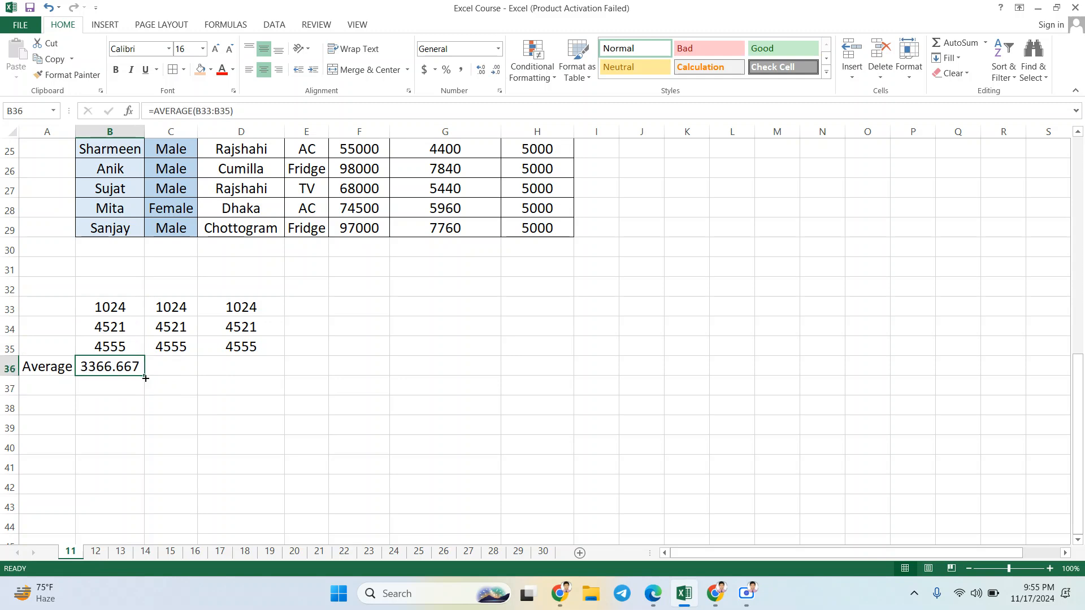
# Step: Fill the average formula from B36 across C36:D36 and check the copied formulas
pyautogui.moveTo(145, 378); pyautogui.dragTo(251, 372)
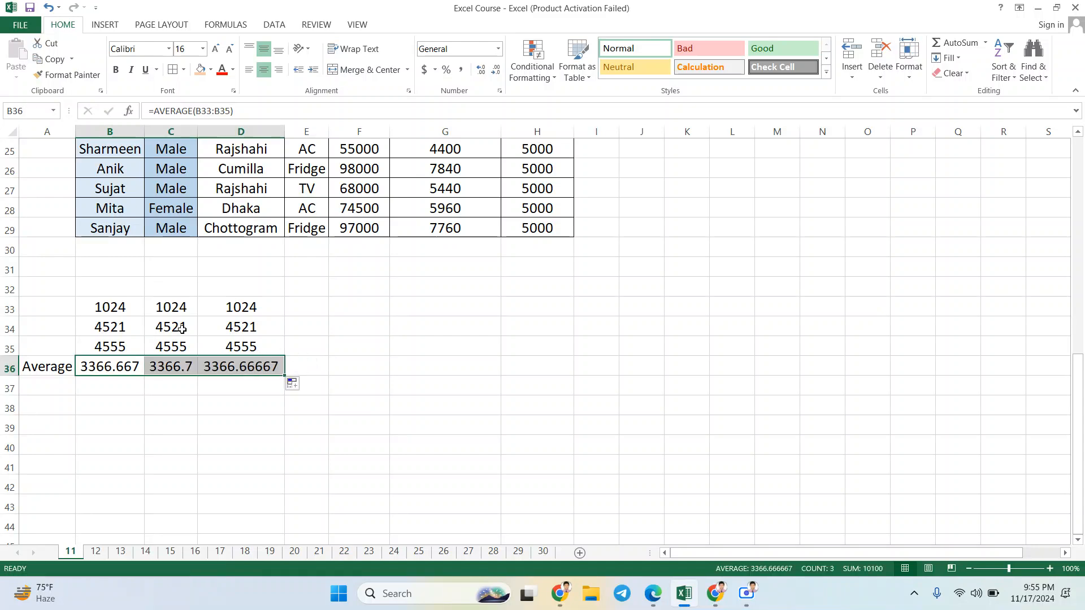
pyautogui.click(185, 308)
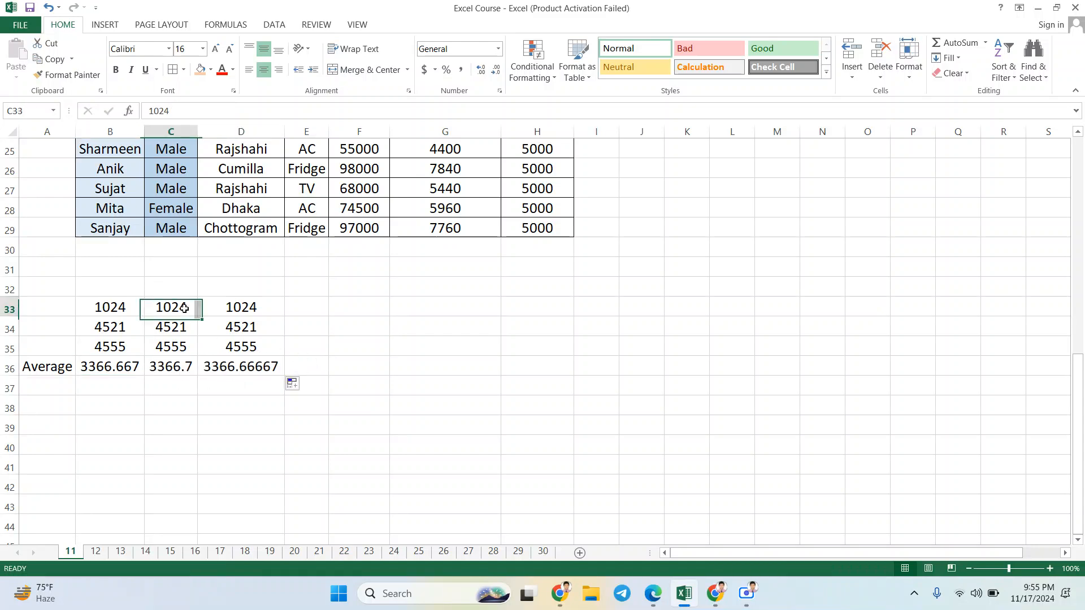
pyautogui.click(175, 368)
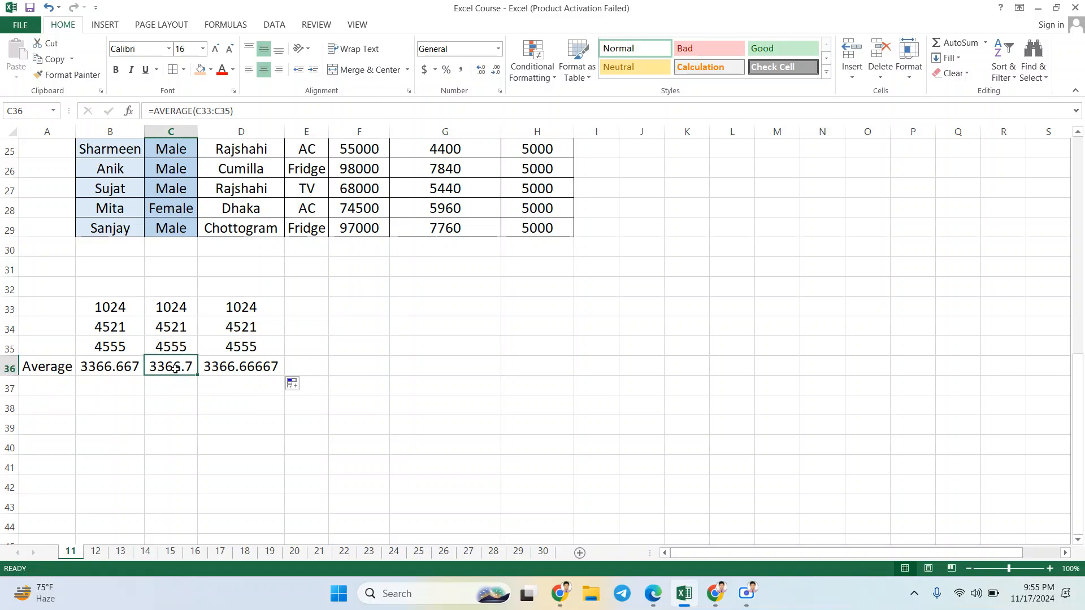
pyautogui.click(235, 371)
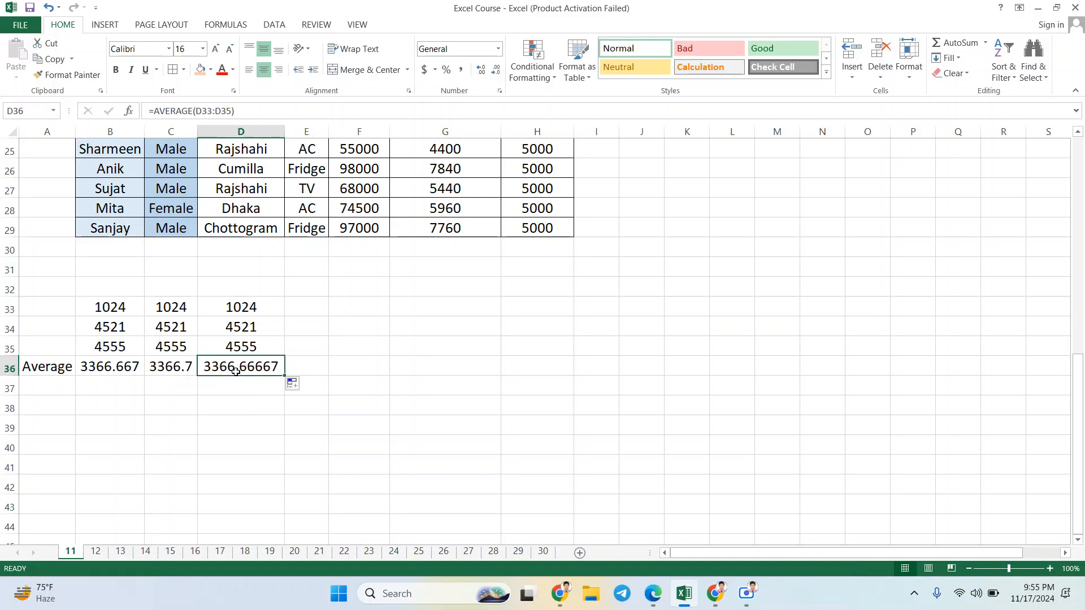
pyautogui.click(189, 371)
pyautogui.click(135, 365)
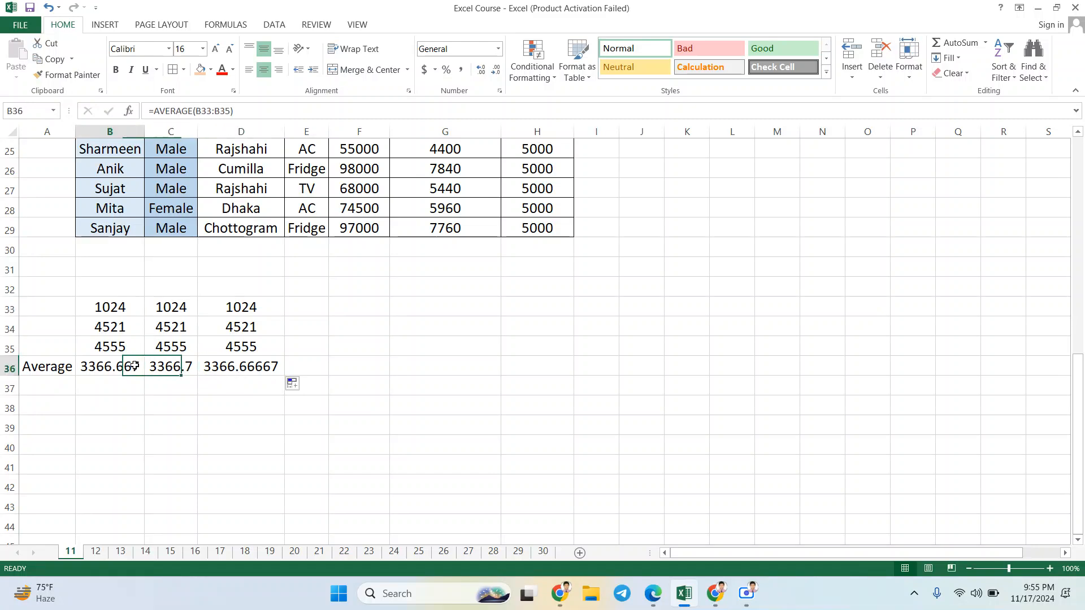
pyautogui.moveTo(134, 308); pyautogui.dragTo(256, 362)
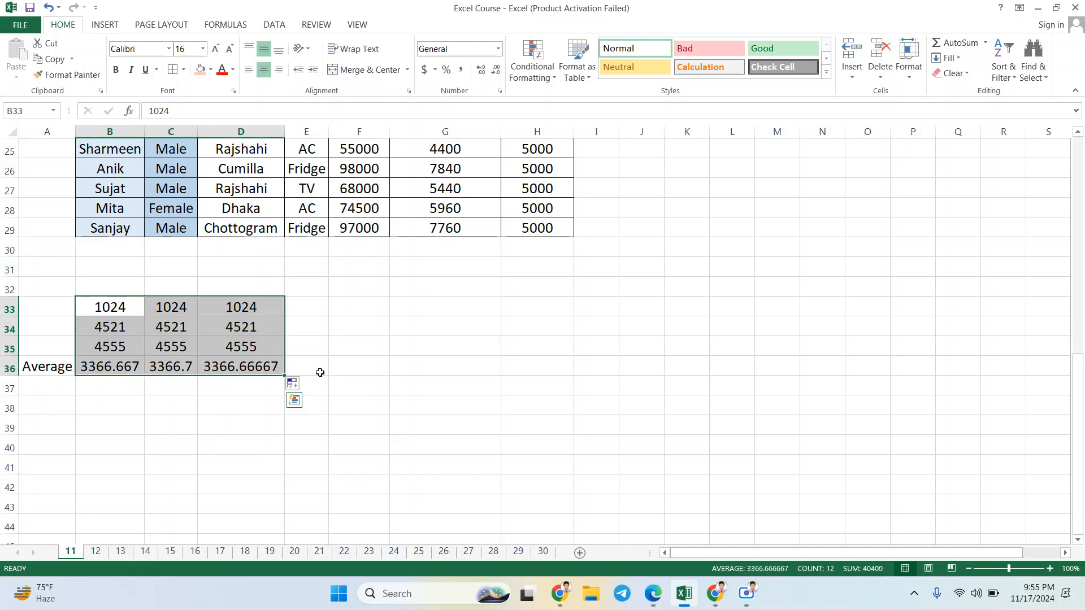
pyautogui.click(317, 370)
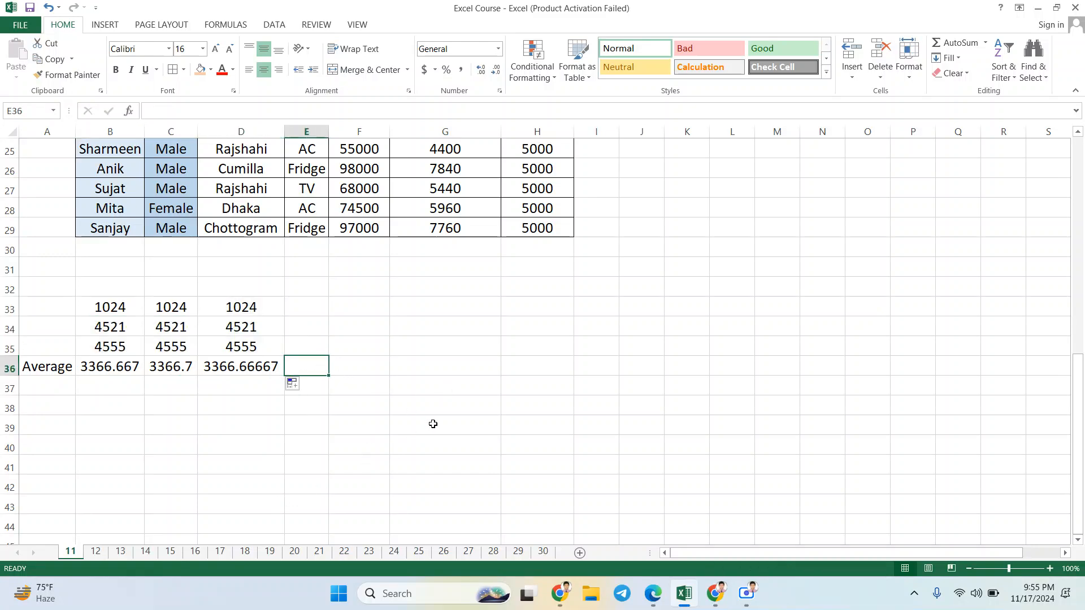
pyautogui.click(129, 313)
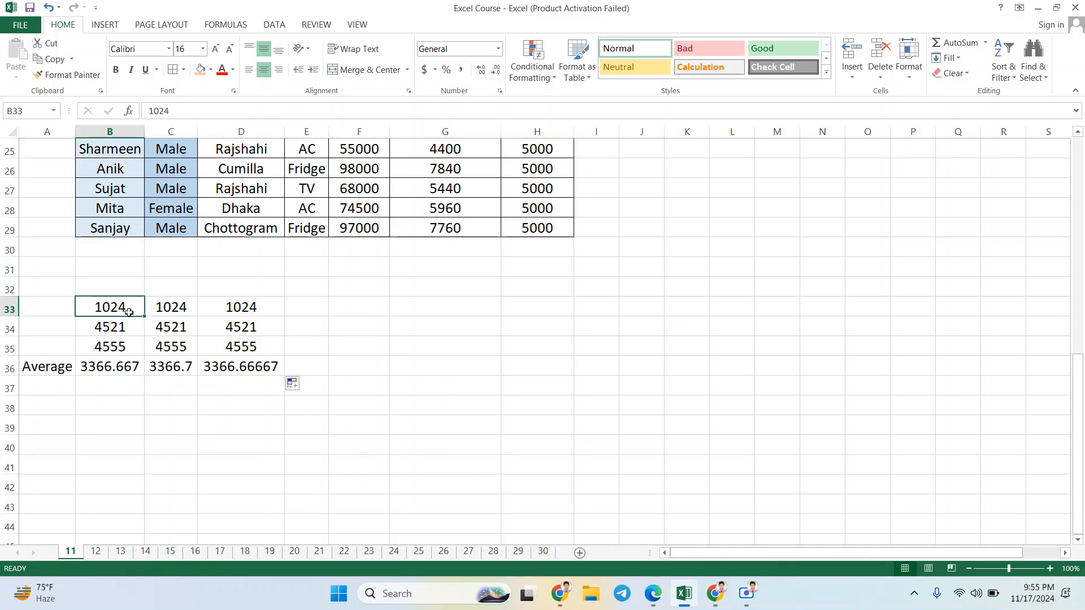
pyautogui.moveTo(129, 312); pyautogui.dragTo(234, 367)
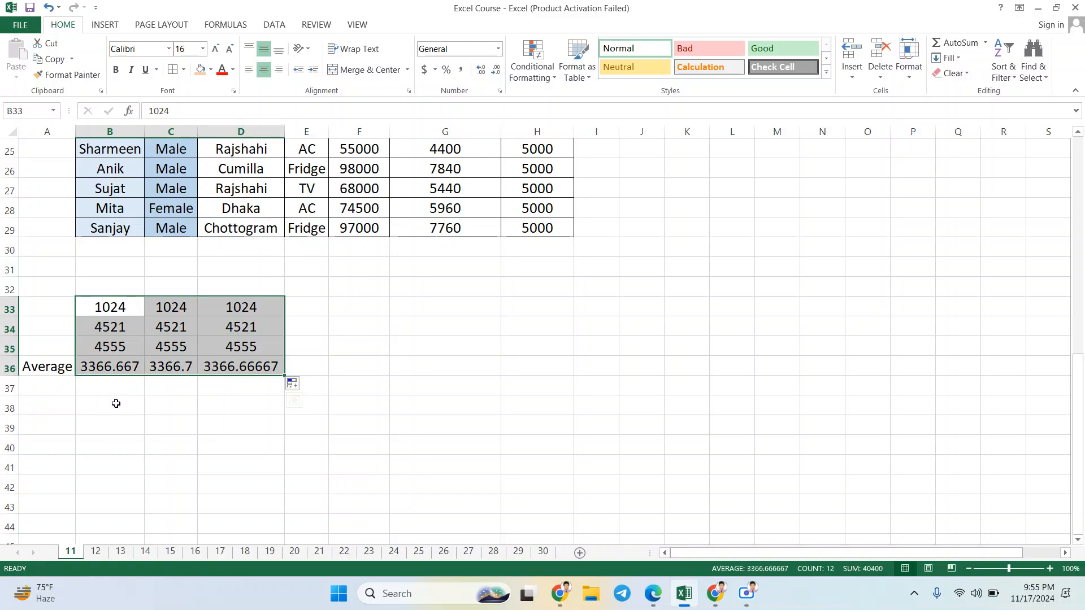
pyautogui.click(116, 404)
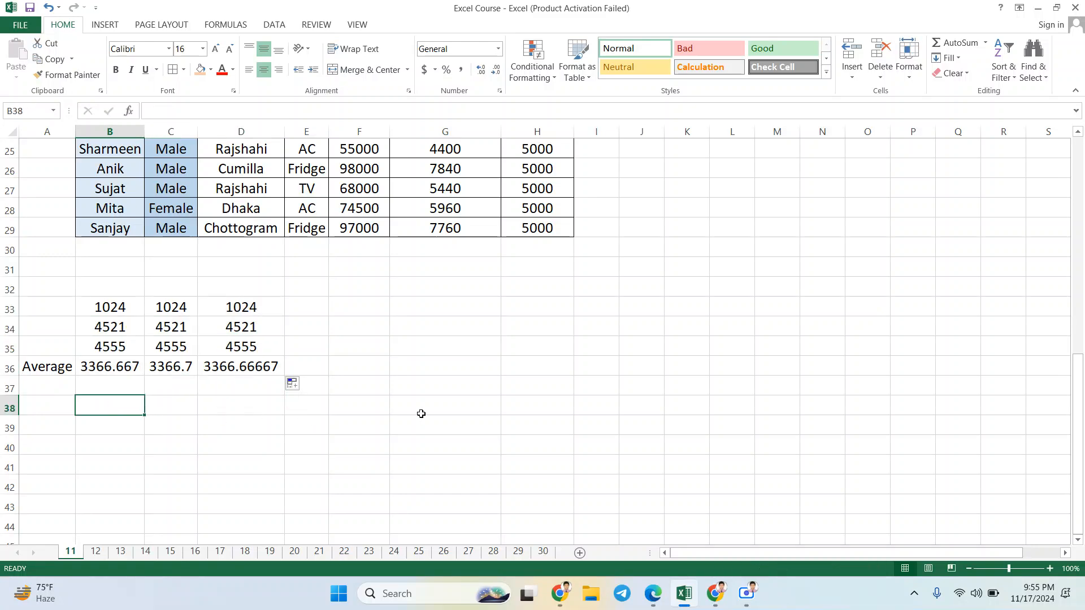
pyautogui.scroll(-1, 421, 413)
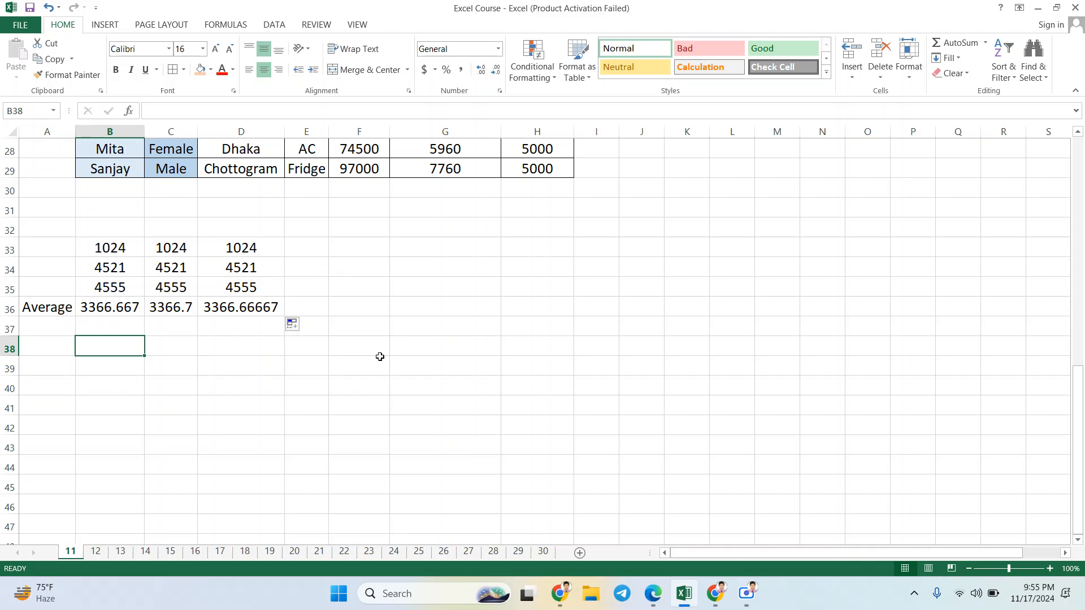
pyautogui.scroll(3, 479, 275)
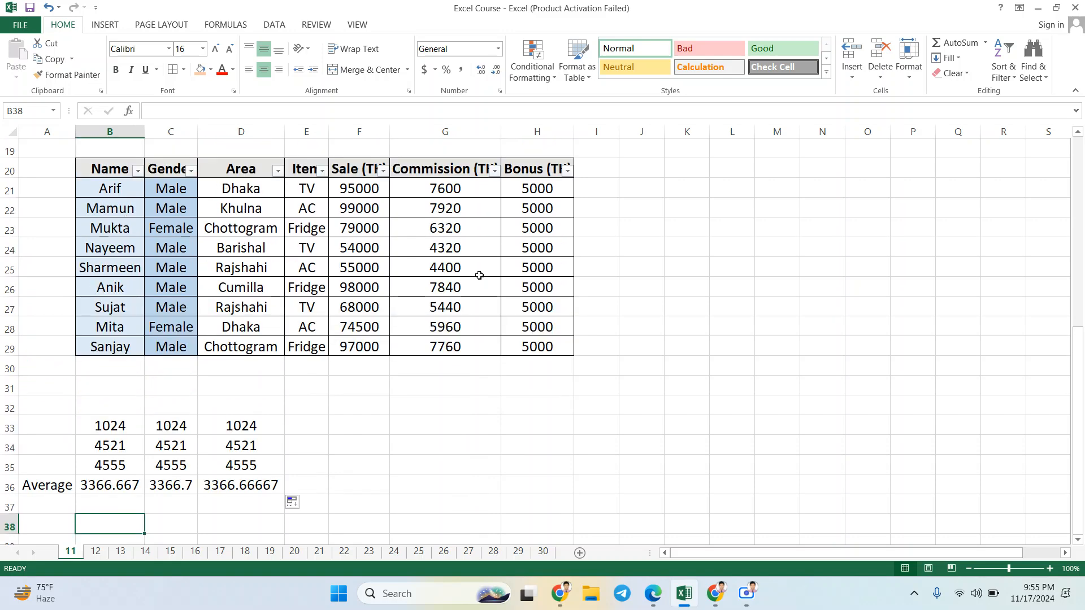
# Step: Enter 133, 244, 355 and 466 across B40:E40, a few rows below the averages
pyautogui.scroll(-2, 479, 275)
pyautogui.scroll(-2, 479, 275)
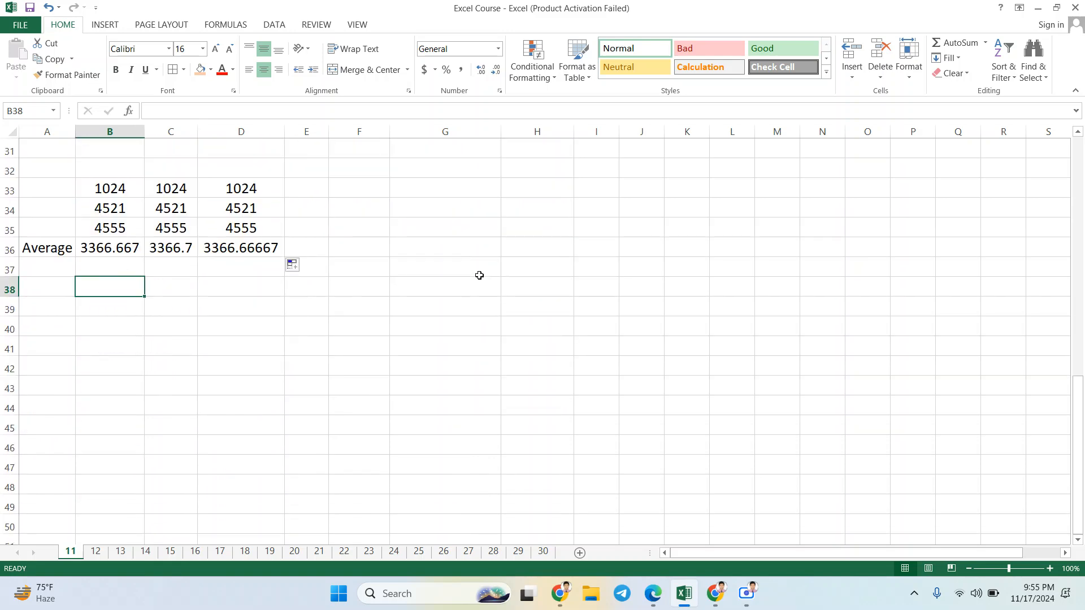
pyautogui.click(118, 331)
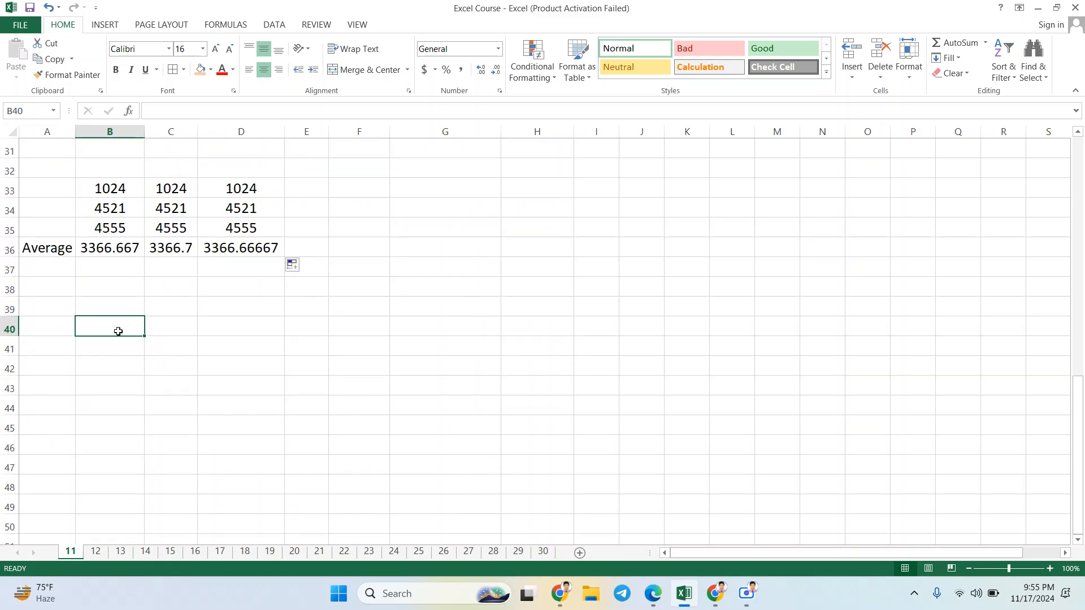
pyautogui.write('1')
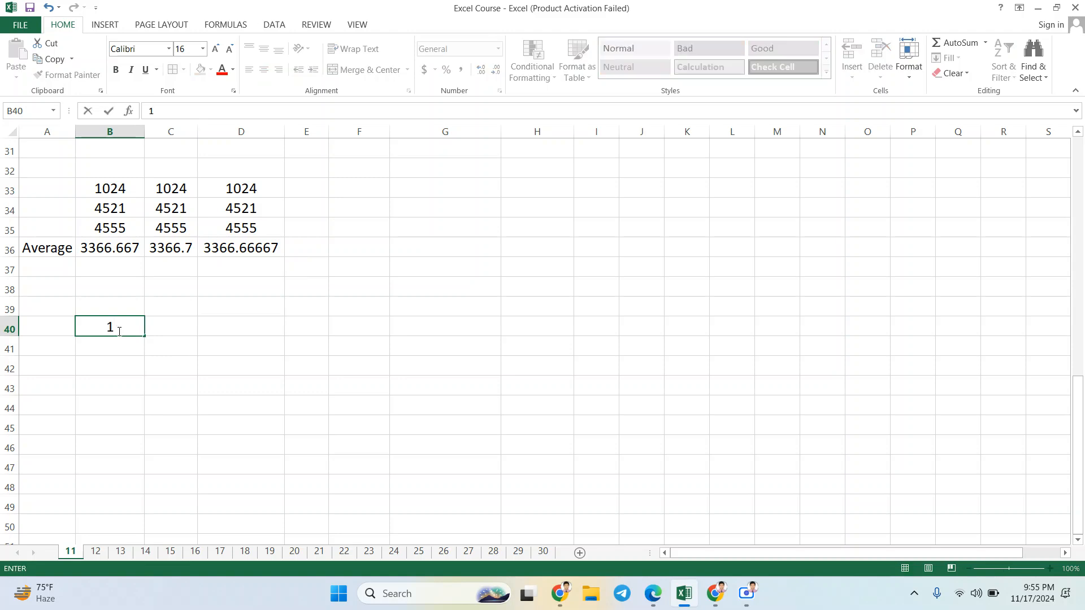
pyautogui.write('33')
pyautogui.press('Tab')
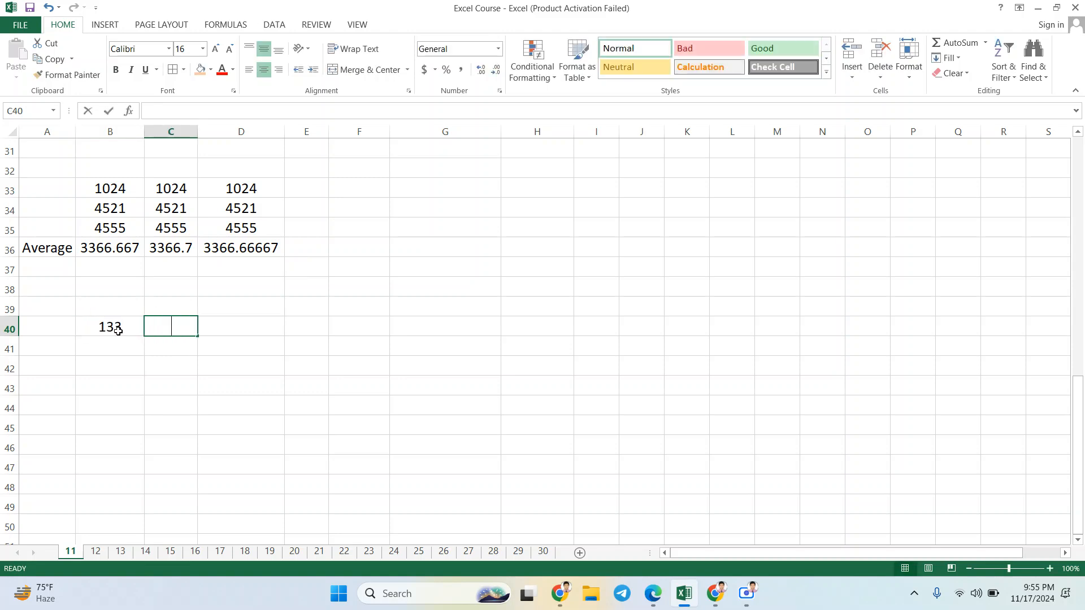
pyautogui.write('244')
pyautogui.press('Tab')
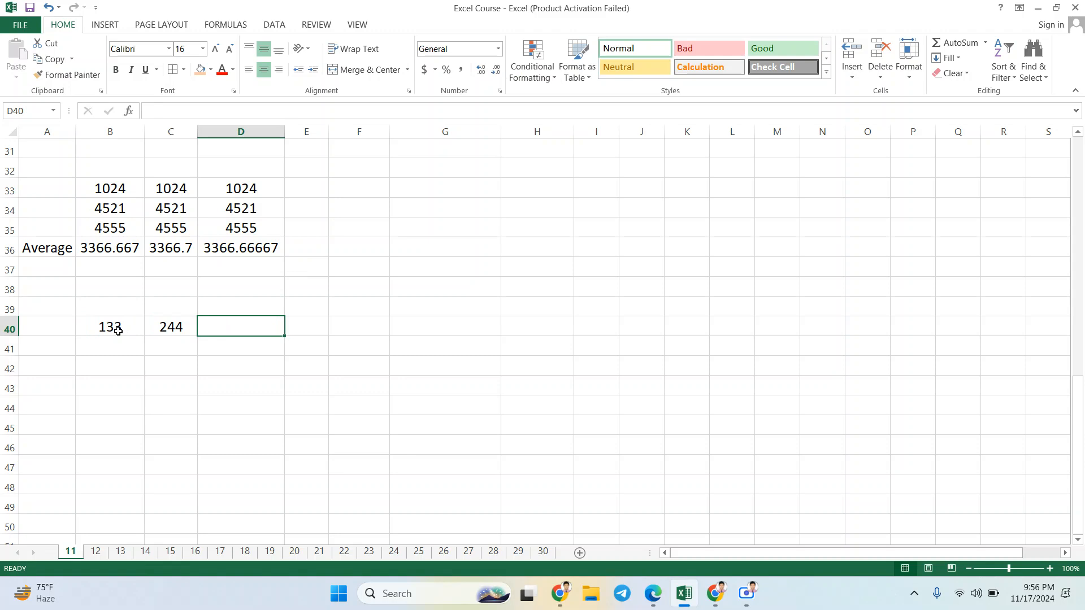
pyautogui.write('355')
pyautogui.press('Tab')
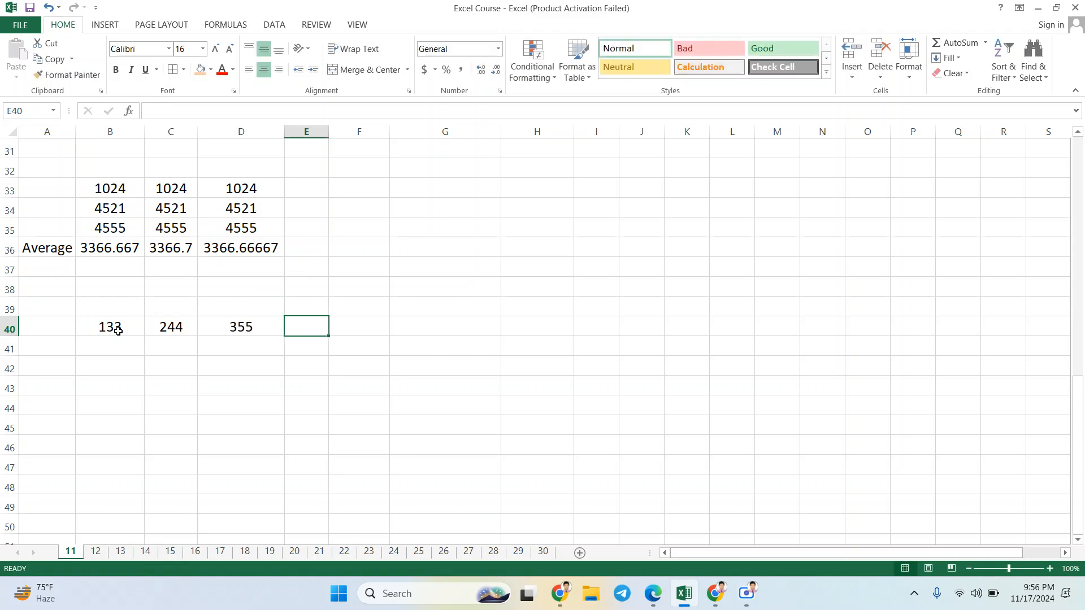
pyautogui.write('466')
pyautogui.press('Return')
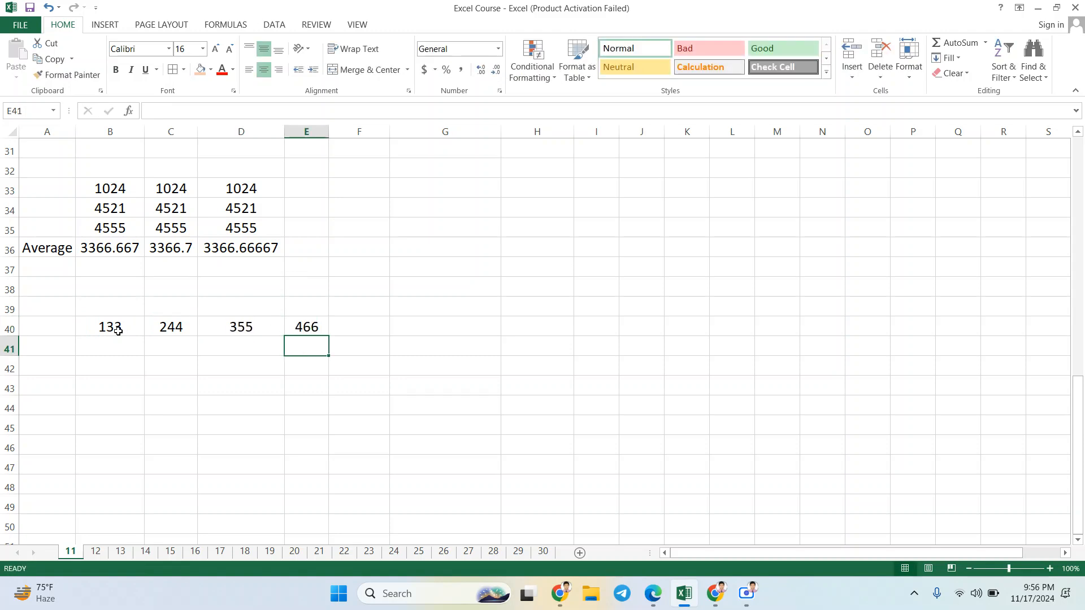
# Step: Fill row 41 from E41 back to B41 with 577, 688, 899 and 800
pyautogui.write('577')
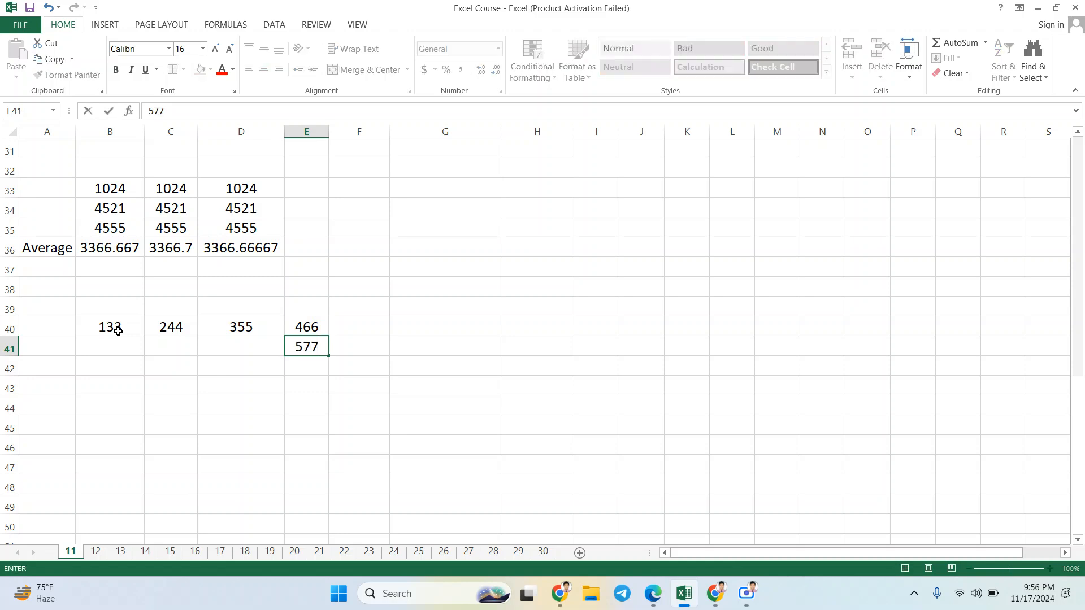
pyautogui.press('Left')
pyautogui.write('688')
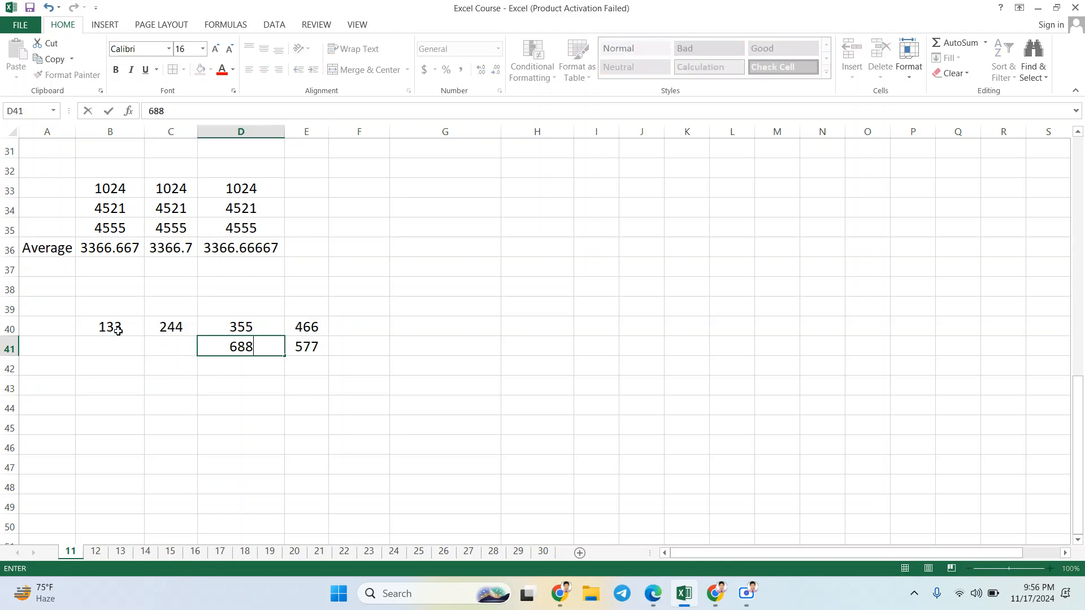
pyautogui.press('Left')
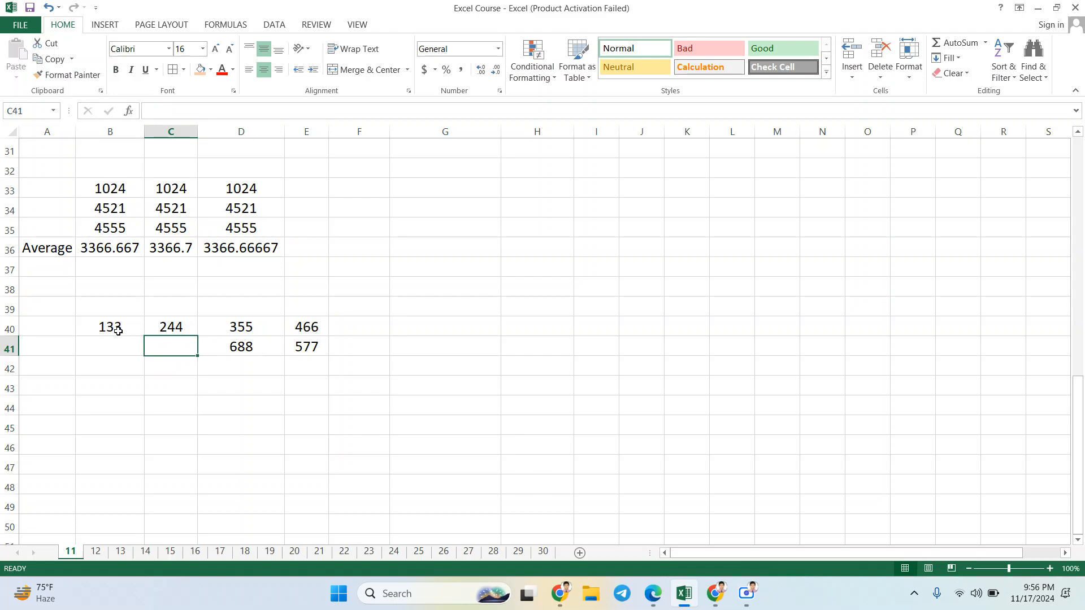
pyautogui.write('899')
pyautogui.press('Left')
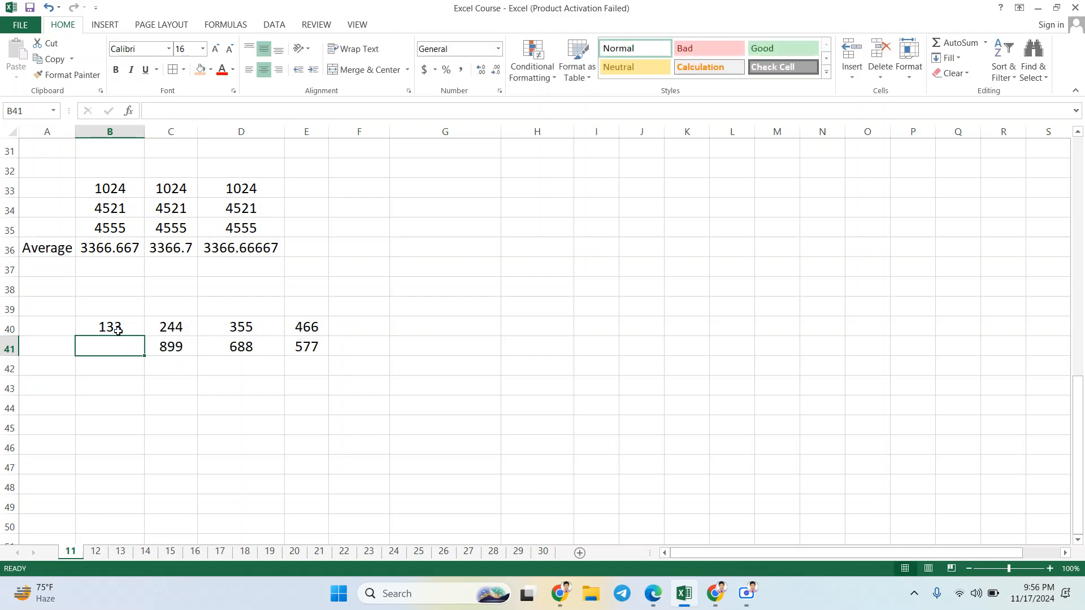
pyautogui.write('800')
pyautogui.press('Return')
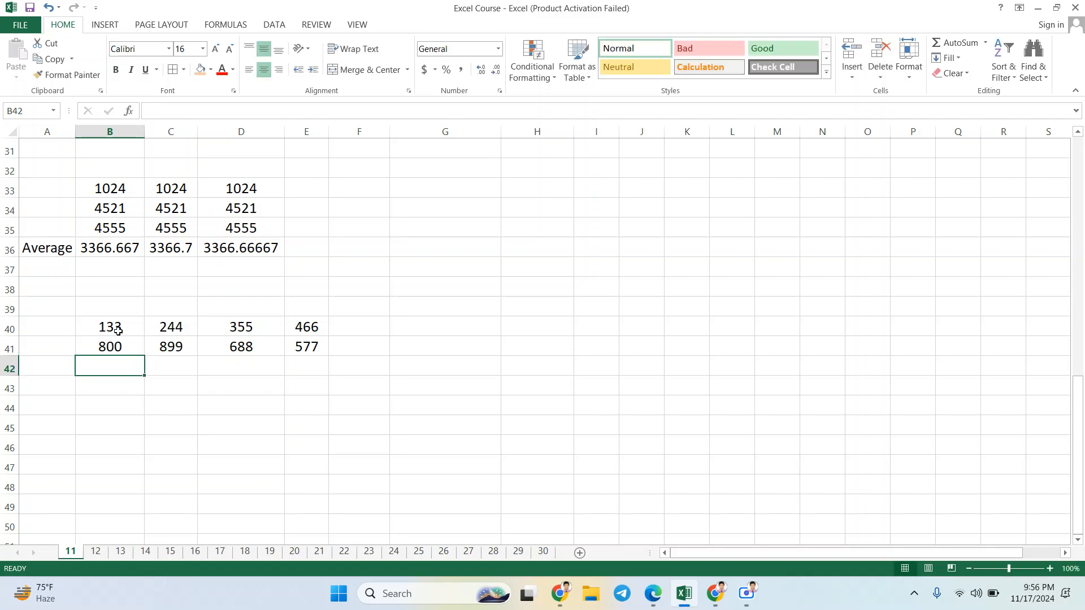
# Step: Enter 211, 322, 433 and 544 across B42:E42
pyautogui.write('211')
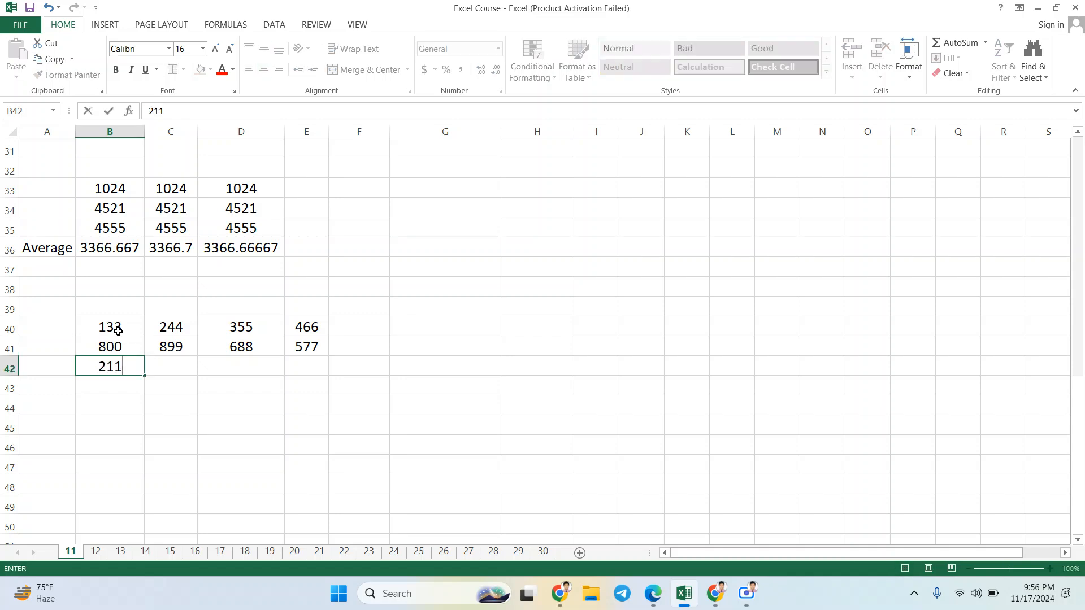
pyautogui.press('Right')
pyautogui.write('322')
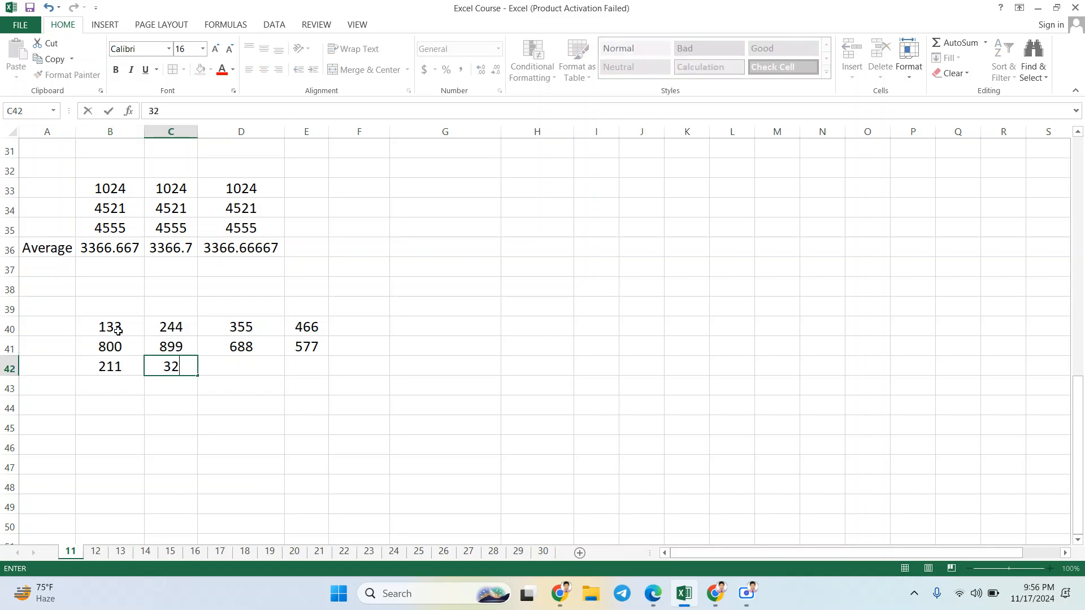
pyautogui.press('Right')
pyautogui.write('433')
pyautogui.press('Right')
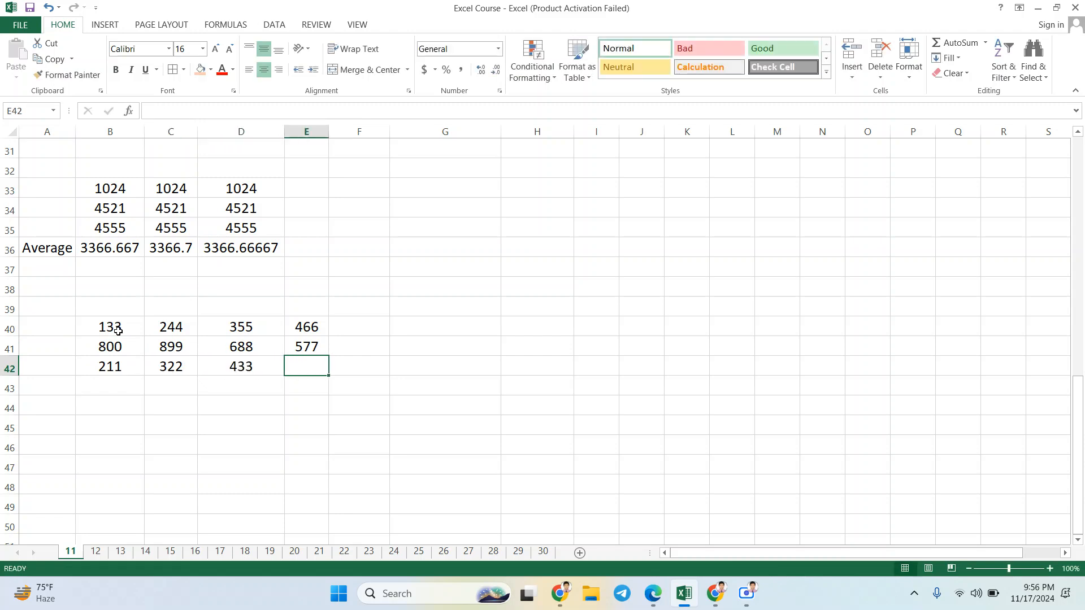
pyautogui.write('544')
pyautogui.press('Right')
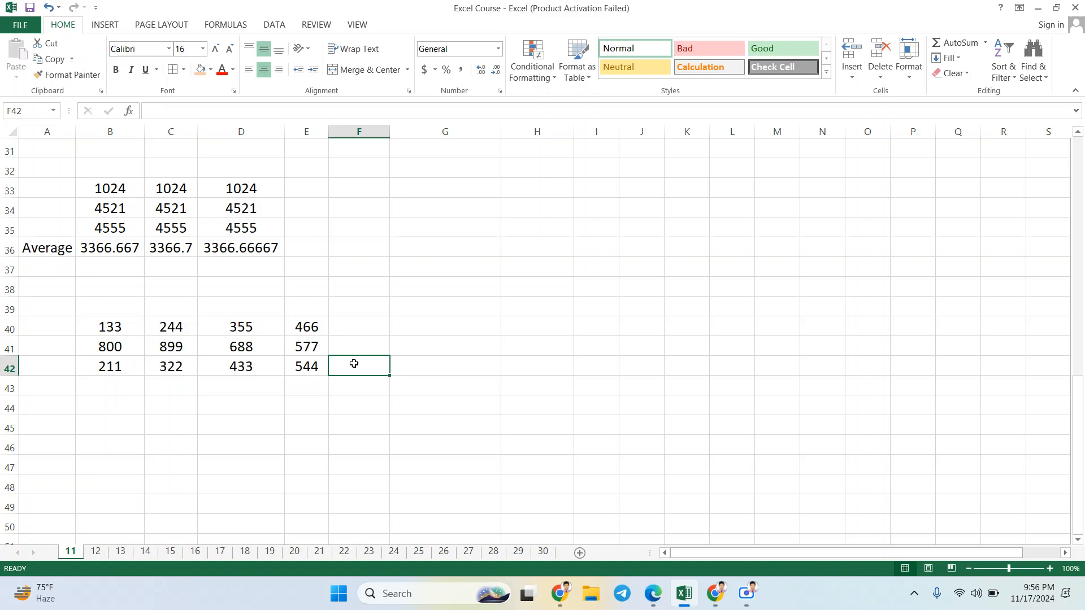
# Step: Label G42 as Min and G43 as Max beside the new number block
pyautogui.click(419, 367)
pyautogui.write('Mi')
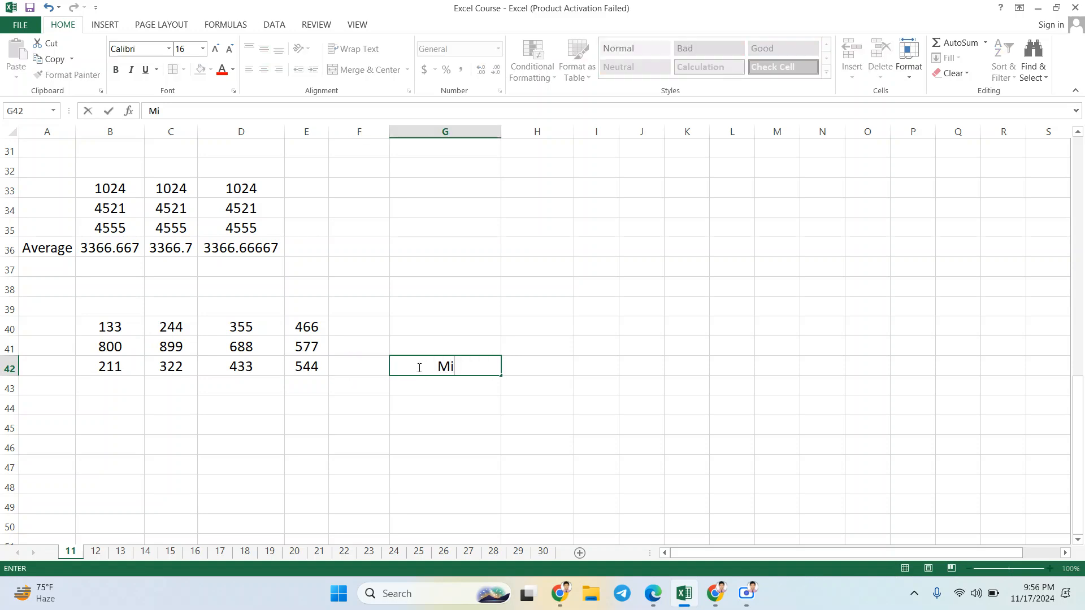
pyautogui.write('n')
pyautogui.press('Return')
pyautogui.write('Max')
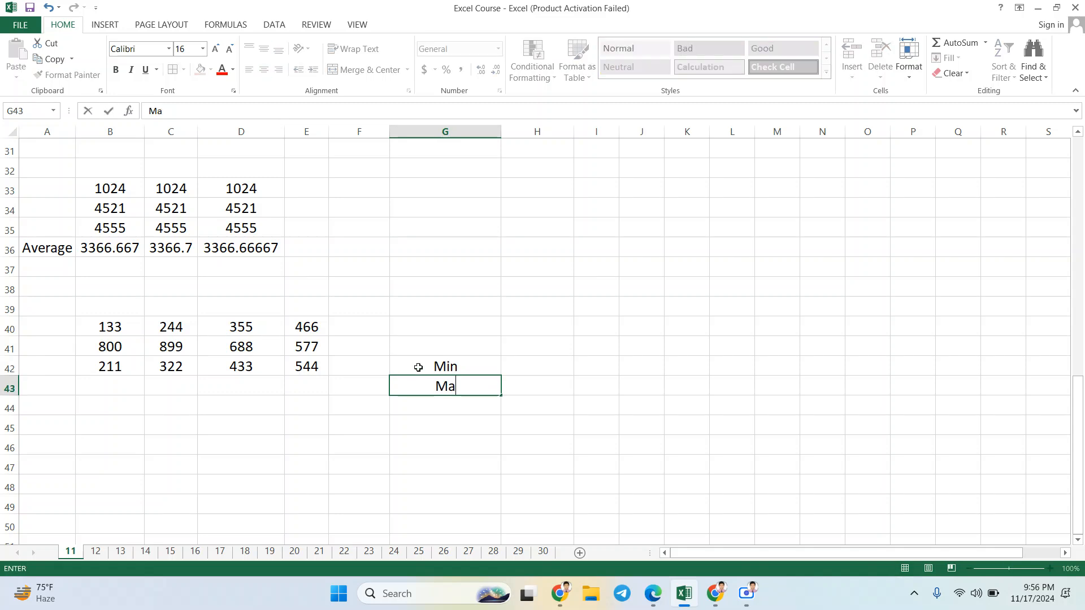
pyautogui.click(530, 368)
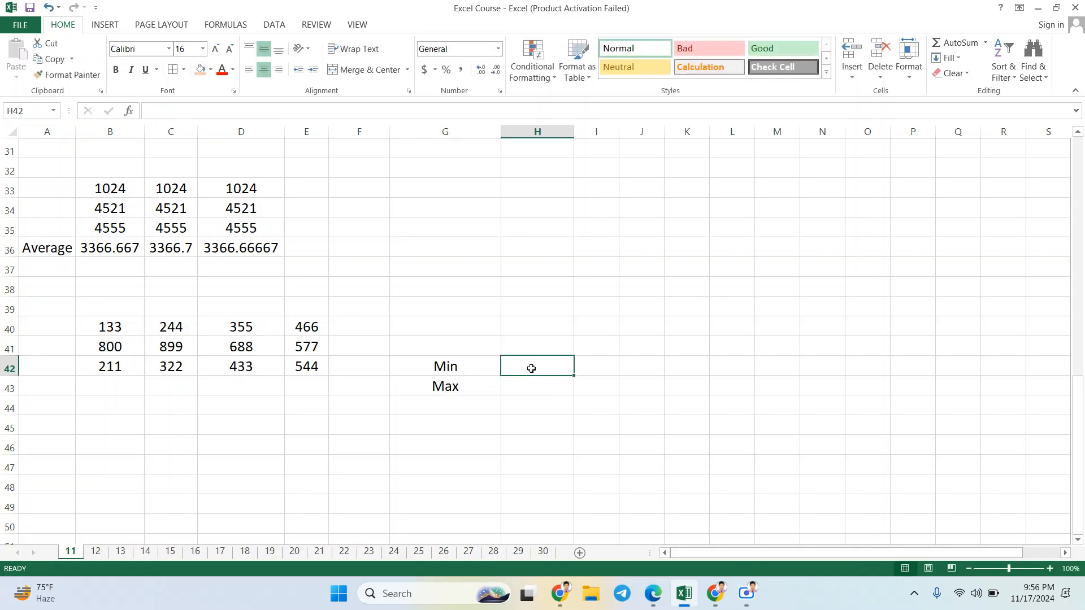
# Step: Begin a MIN formula in H42, next to the Min label
pyautogui.click(525, 386)
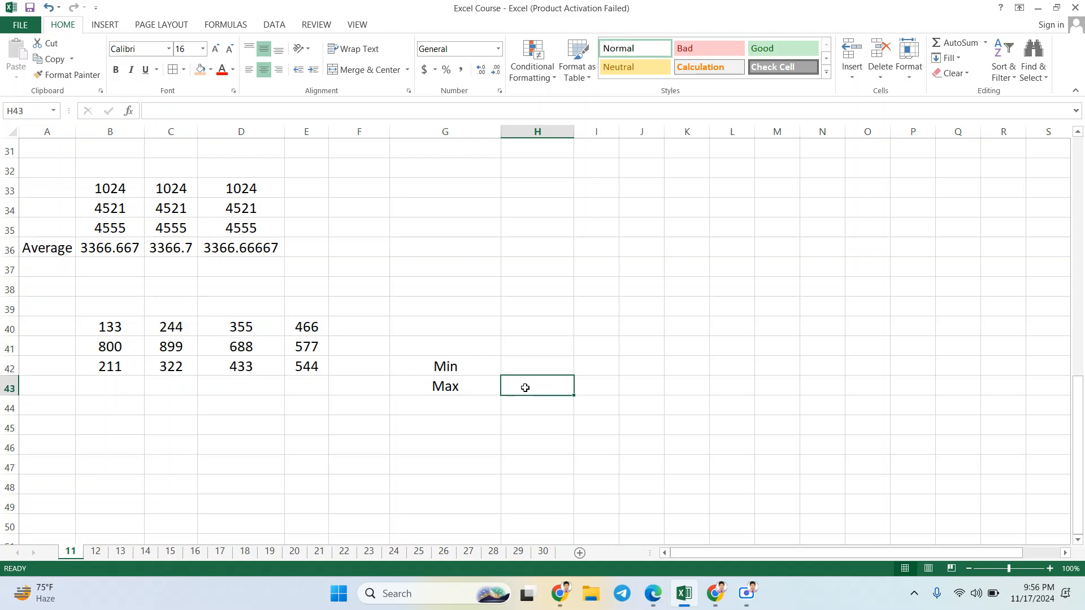
pyautogui.click(535, 367)
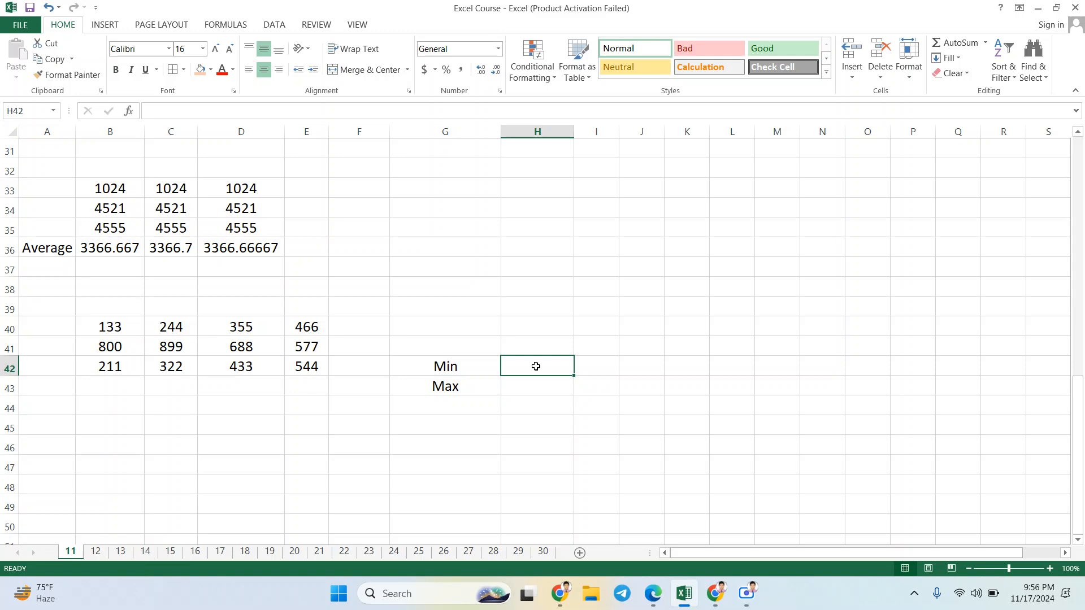
pyautogui.write('=')
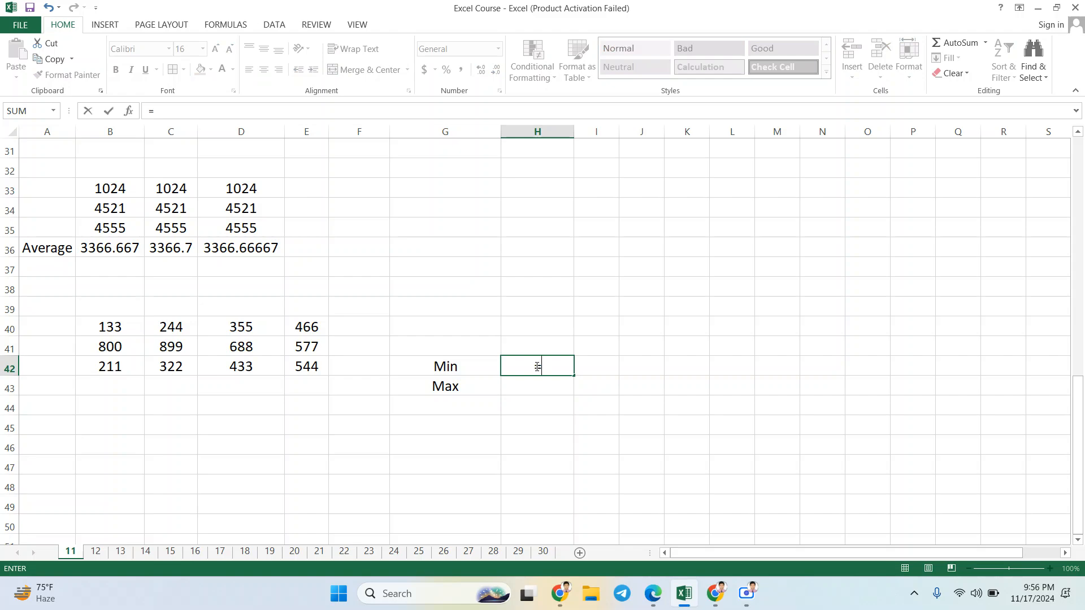
pyautogui.write('mi')
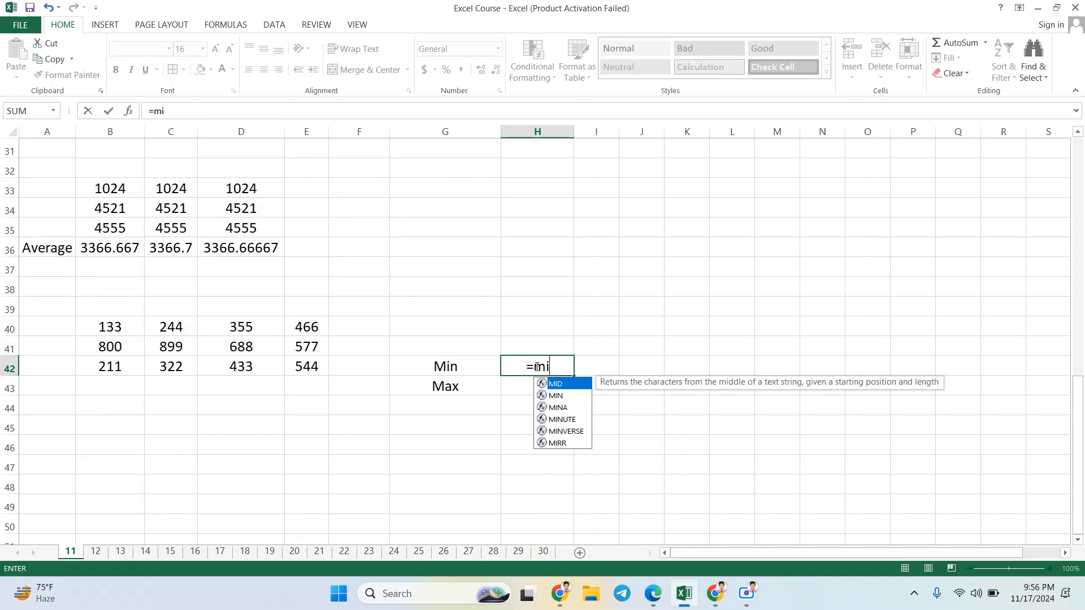
pyautogui.write('n')
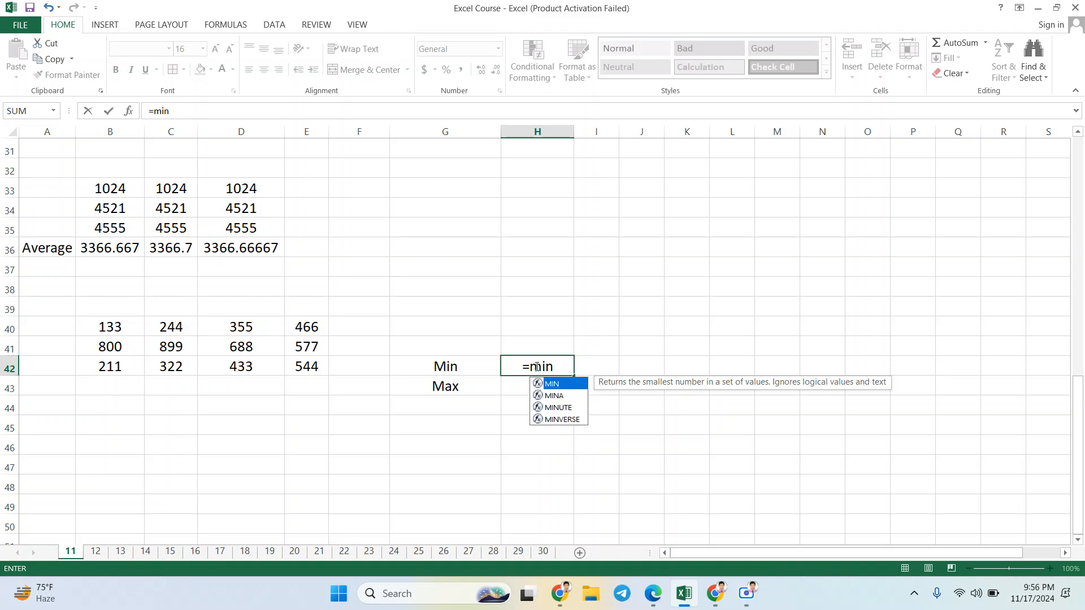
# Step: Complete the MIN formula in H42 over the range B40:E42 and check it against the number block
pyautogui.doubleClick(555, 387)
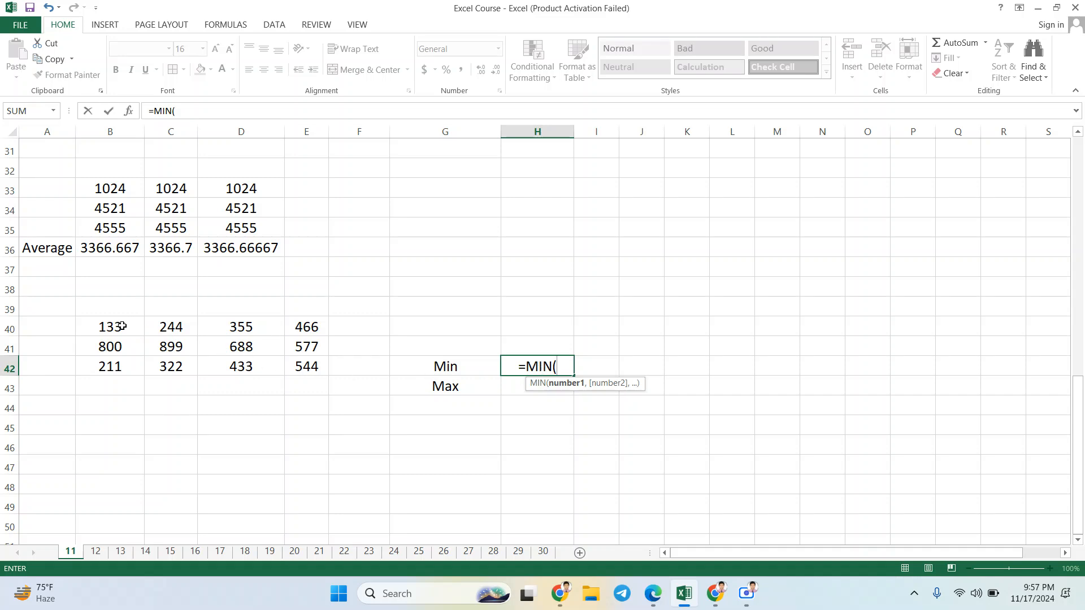
pyautogui.moveTo(121, 326); pyautogui.dragTo(311, 360)
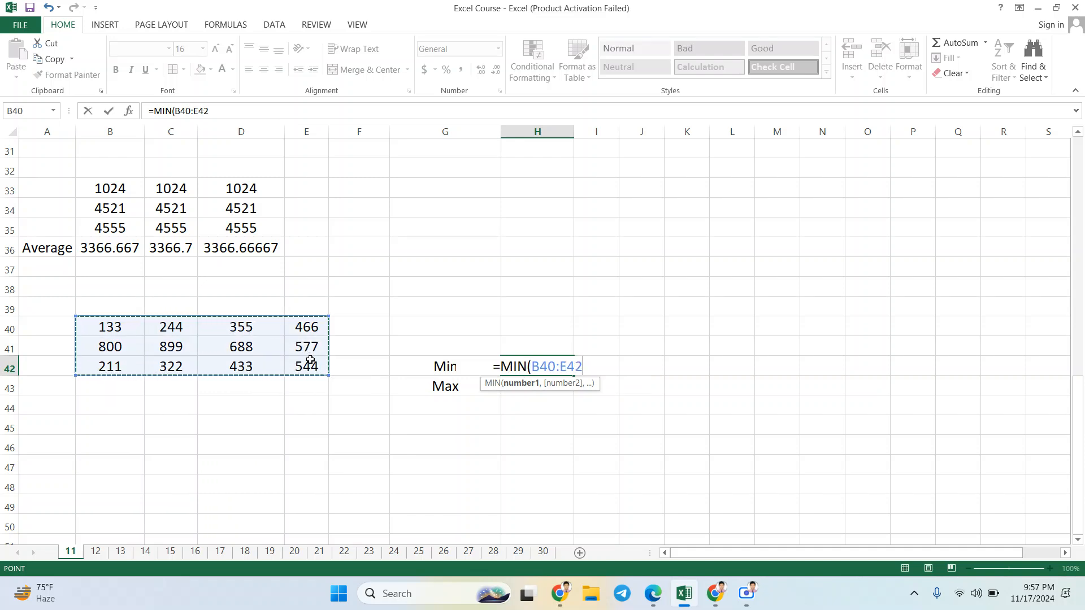
pyautogui.write(')')
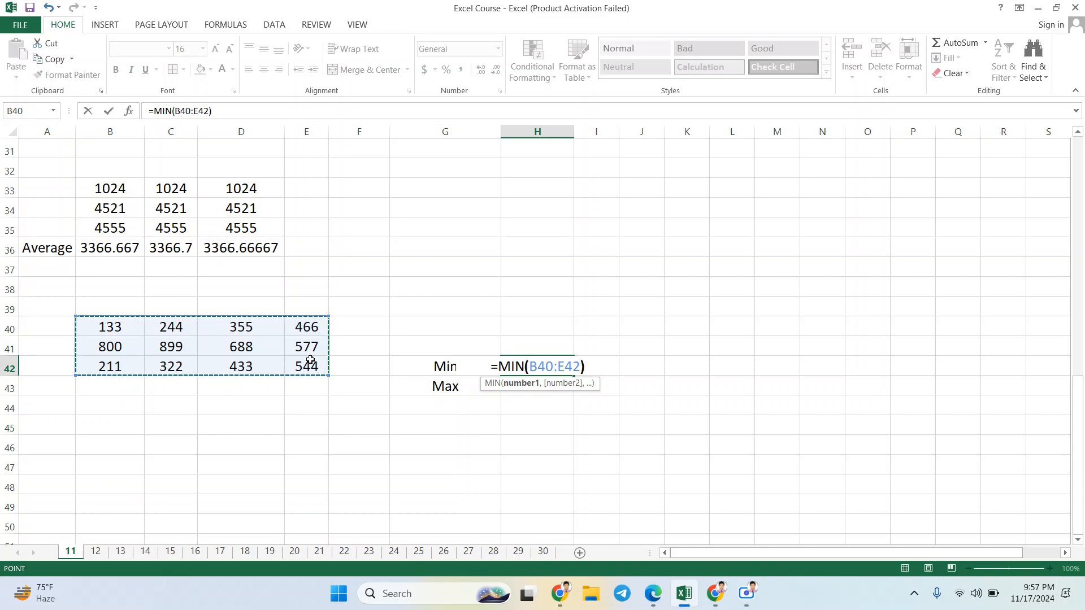
pyautogui.press('Return')
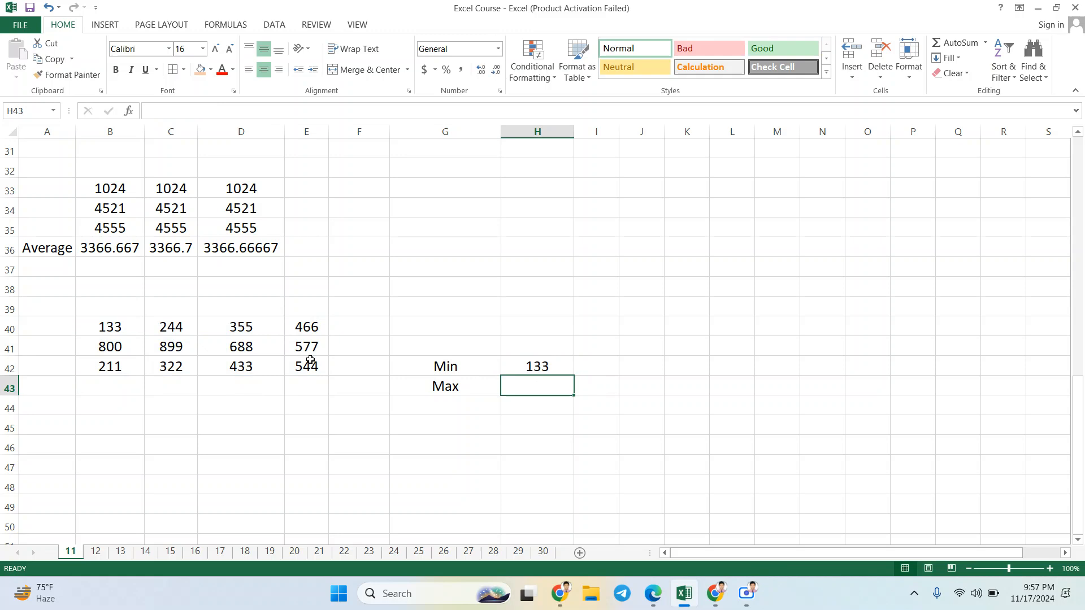
pyautogui.click(527, 367)
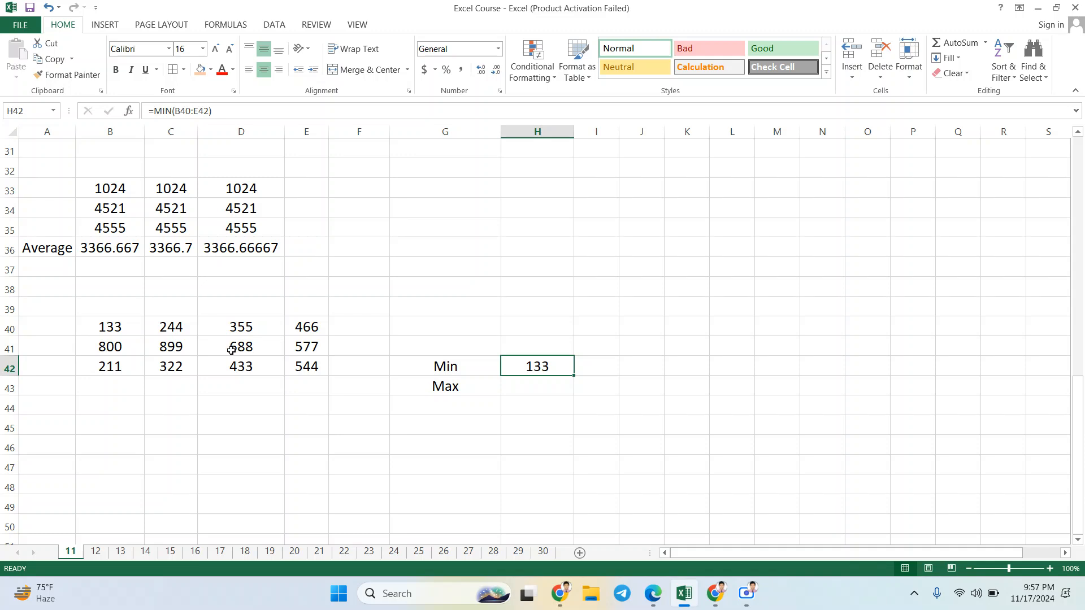
pyautogui.click(250, 328)
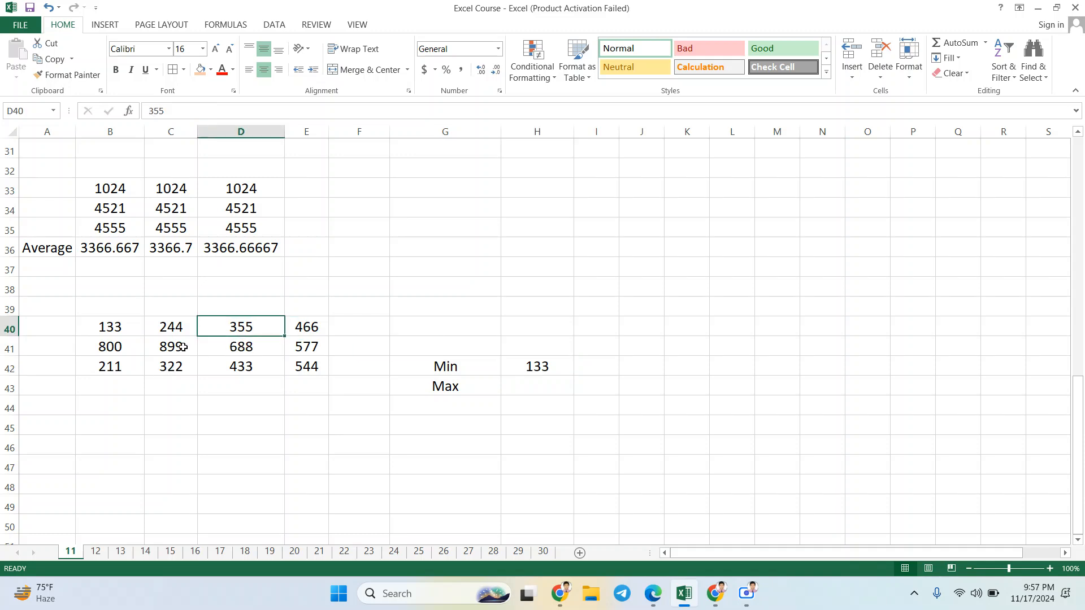
pyautogui.click(540, 370)
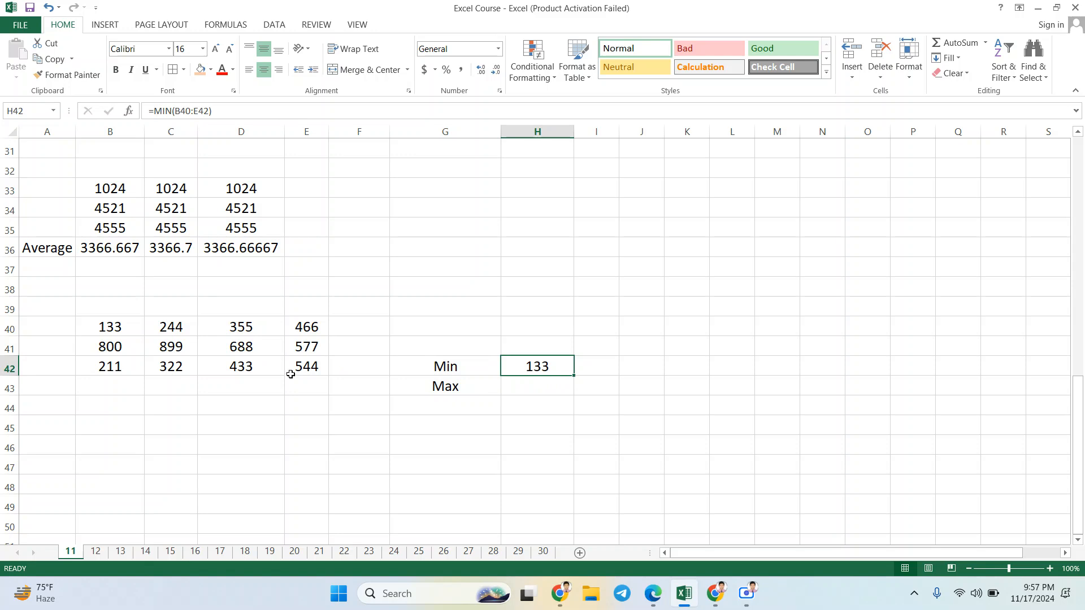
# Step: Change D42 in the number block to 120 and check the Min result in H42
pyautogui.click(240, 366)
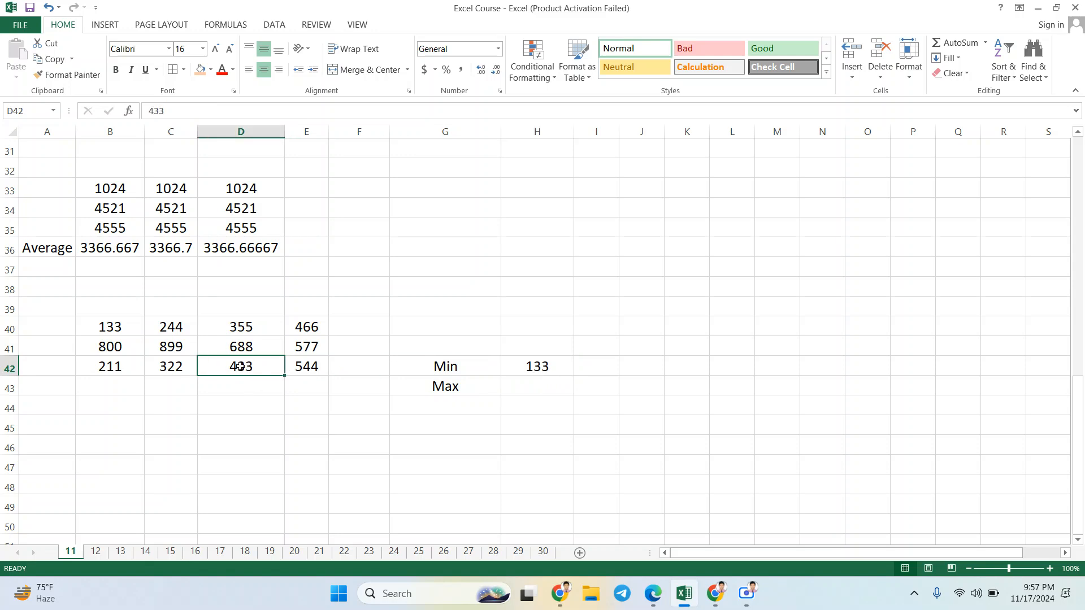
pyautogui.write('120')
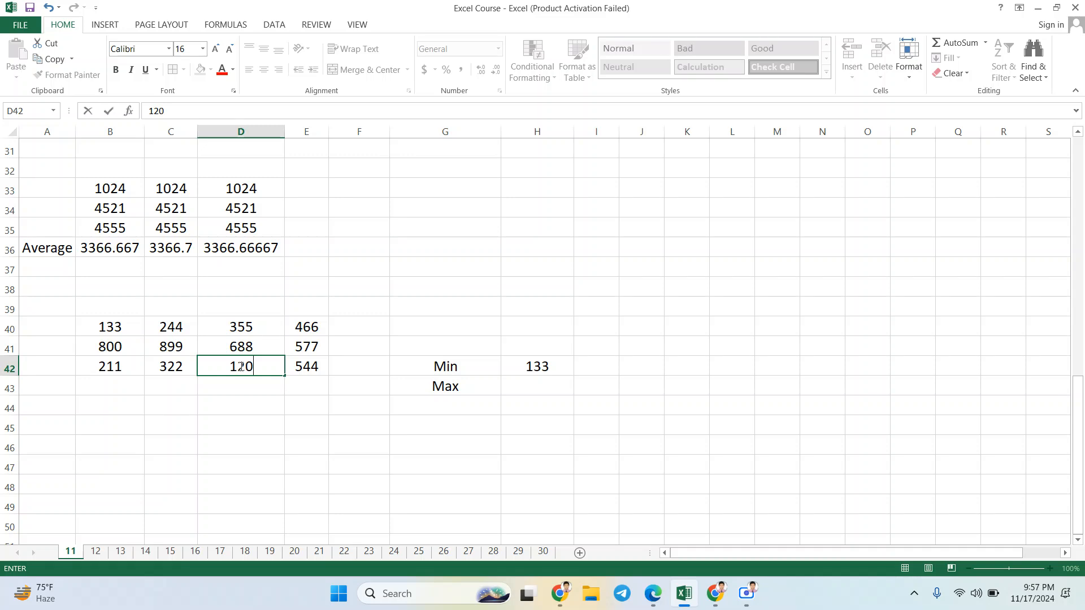
pyautogui.hotkey('ctrl', 'Return')
pyautogui.press('Return')
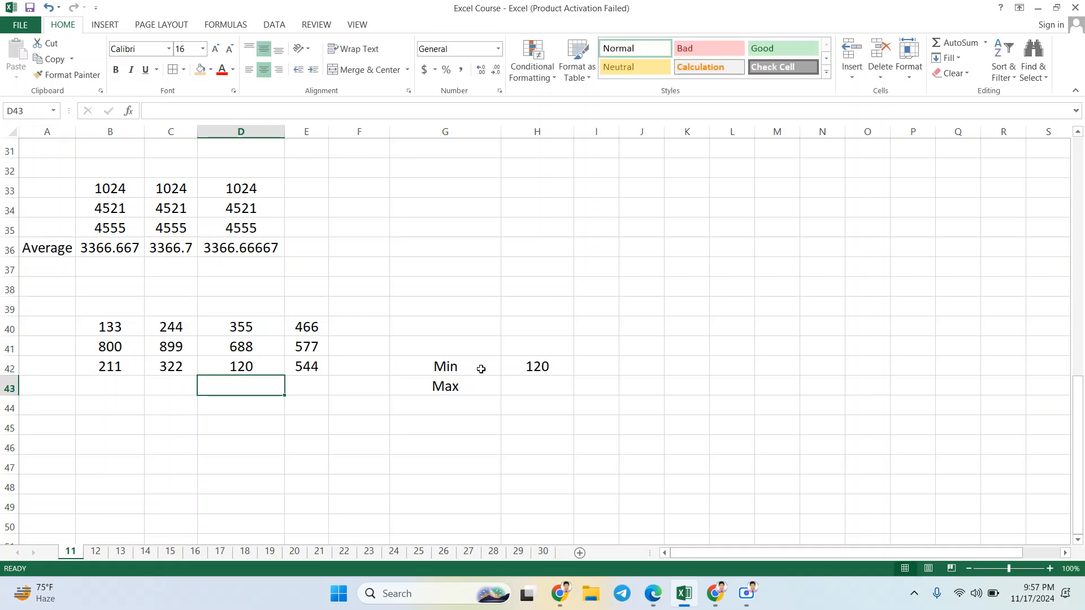
pyautogui.click(537, 369)
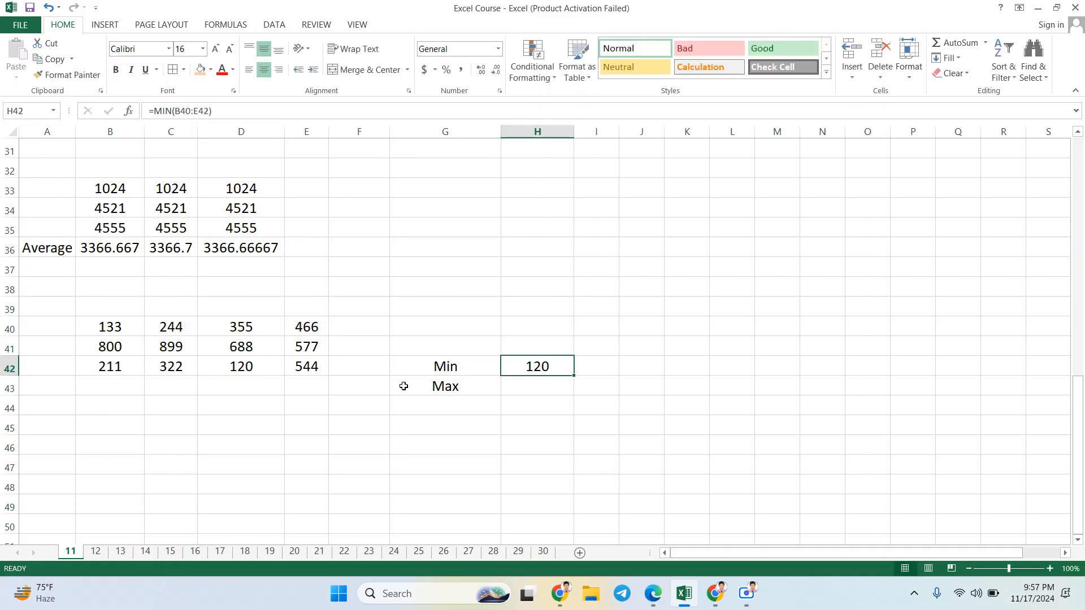
# Step: Replace the value in D42 with 780 and recheck the Min result
pyautogui.click(239, 365)
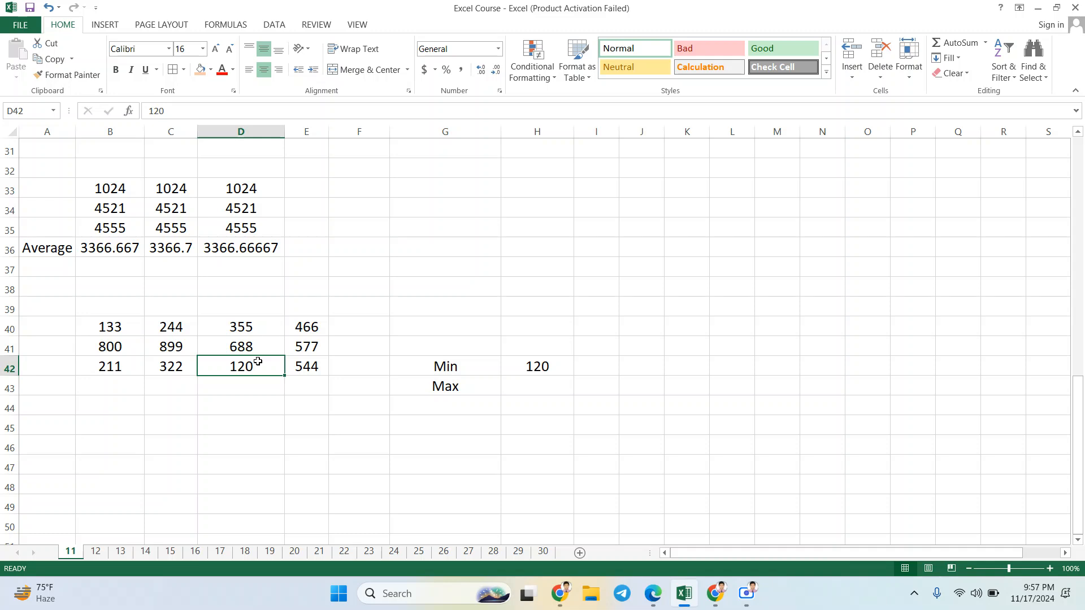
pyautogui.write('780')
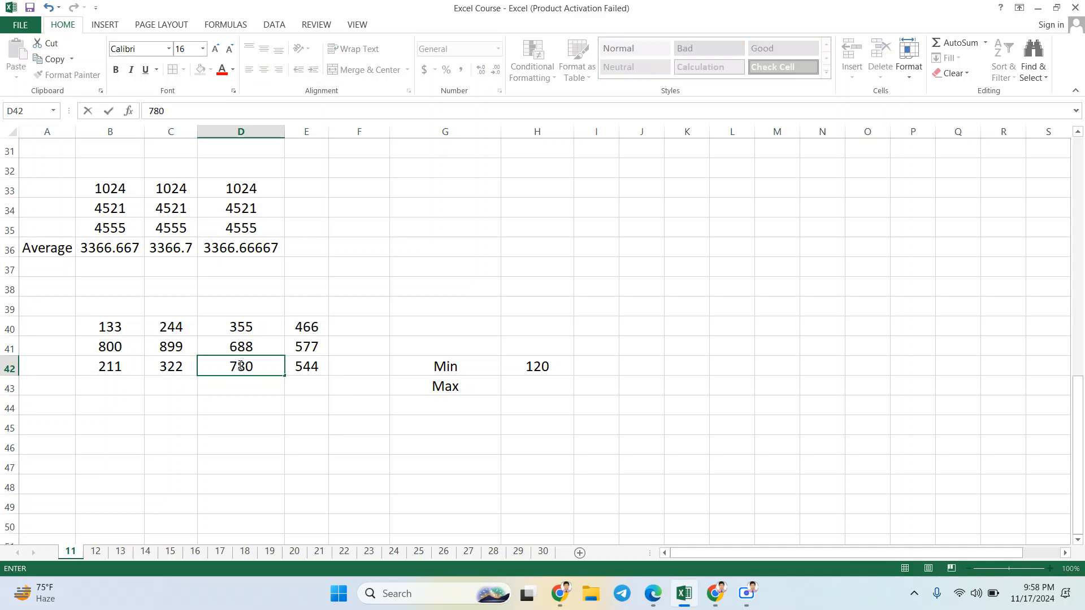
pyautogui.press('Return')
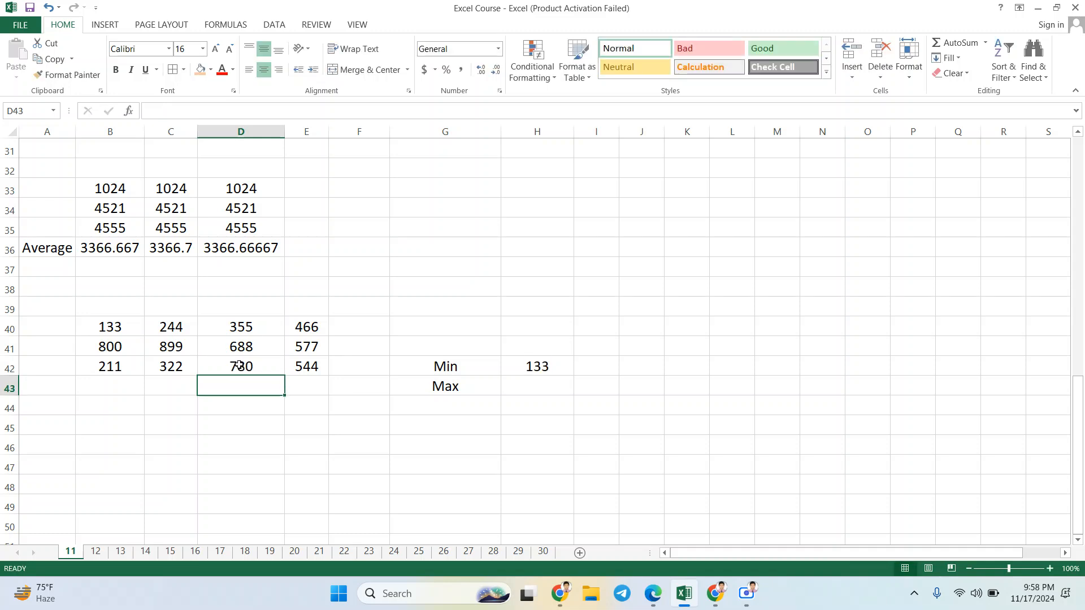
pyautogui.click(541, 371)
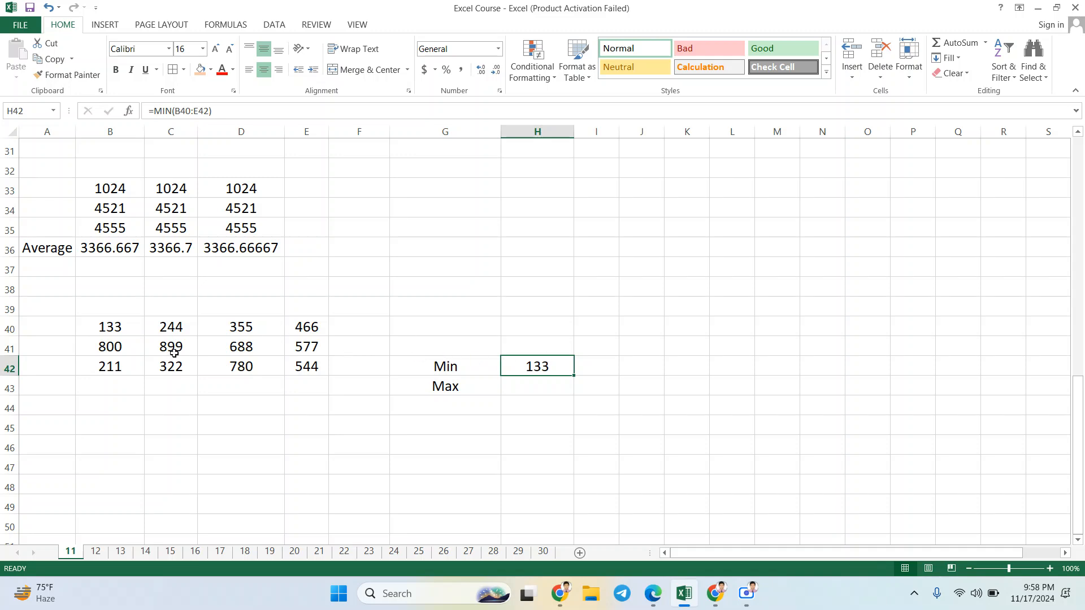
# Step: Enter a MAX formula over B40:E42 in H43, next to the Max label, and review it
pyautogui.click(540, 388)
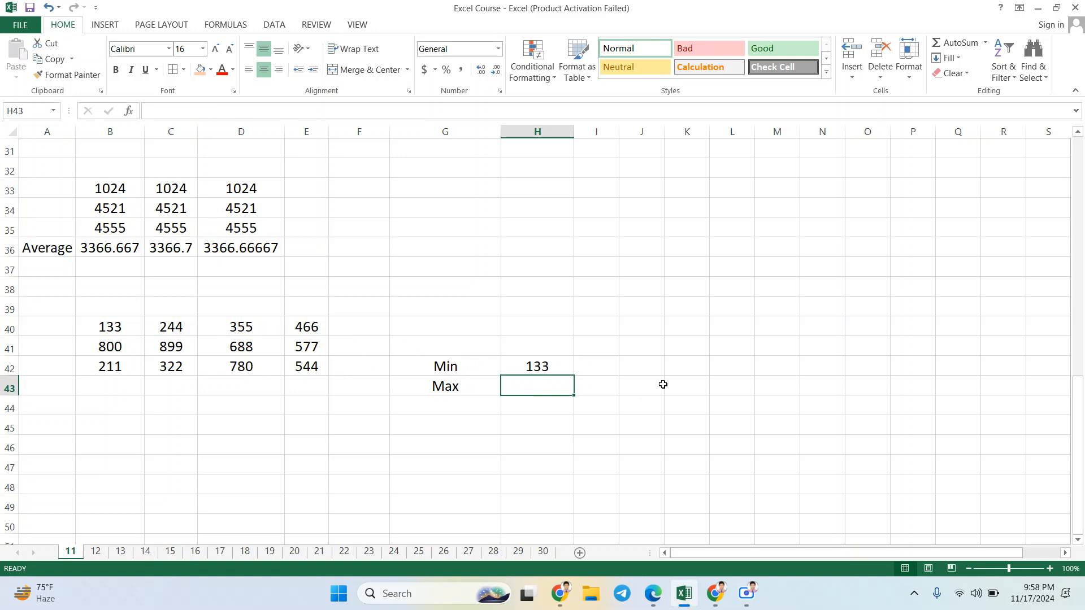
pyautogui.write('=')
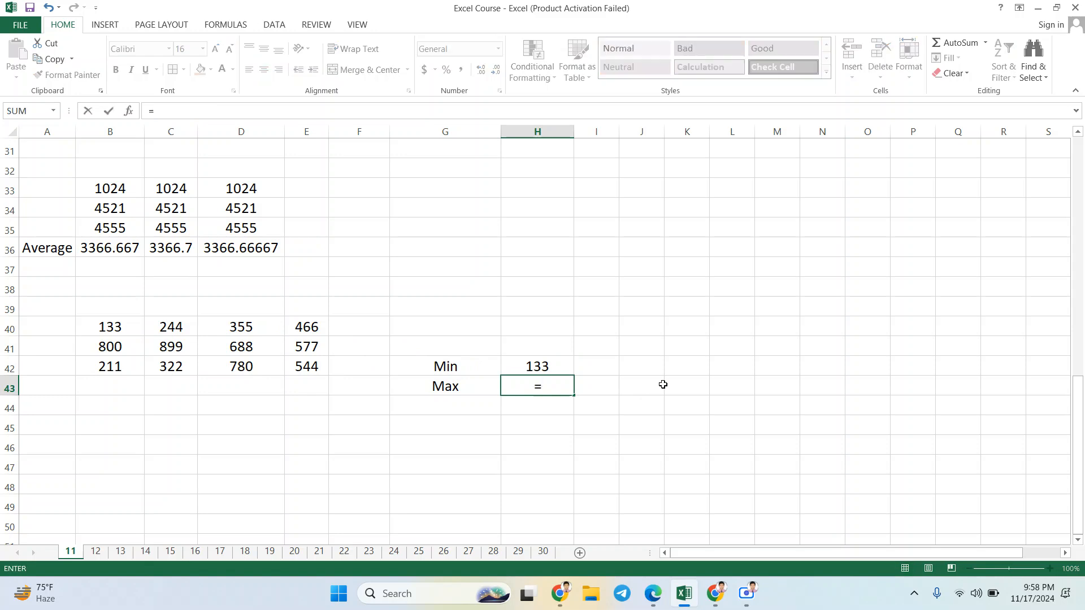
pyautogui.write('MA')
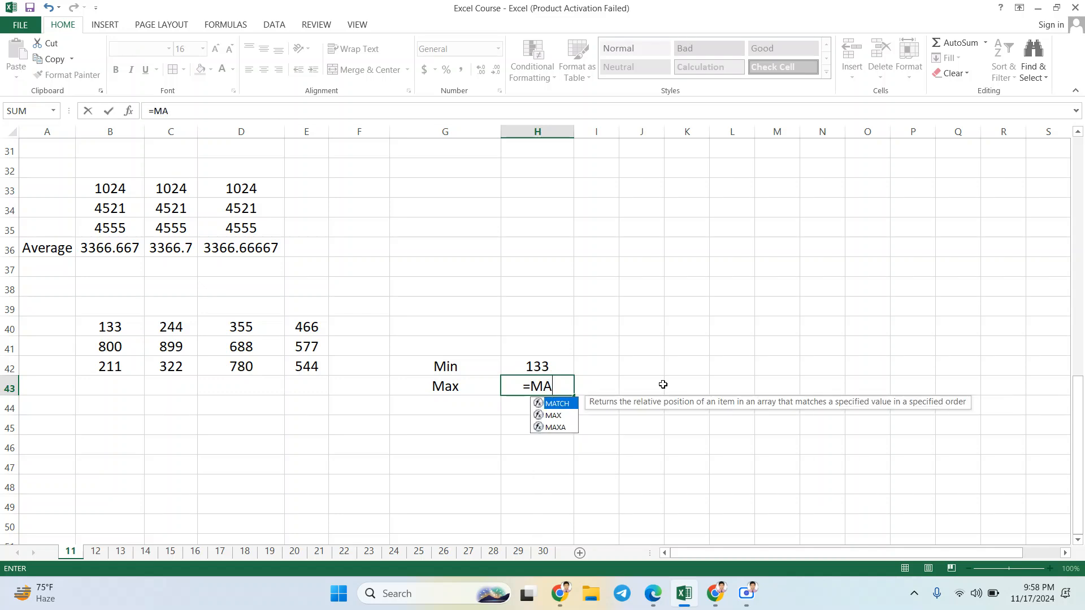
pyautogui.write('X')
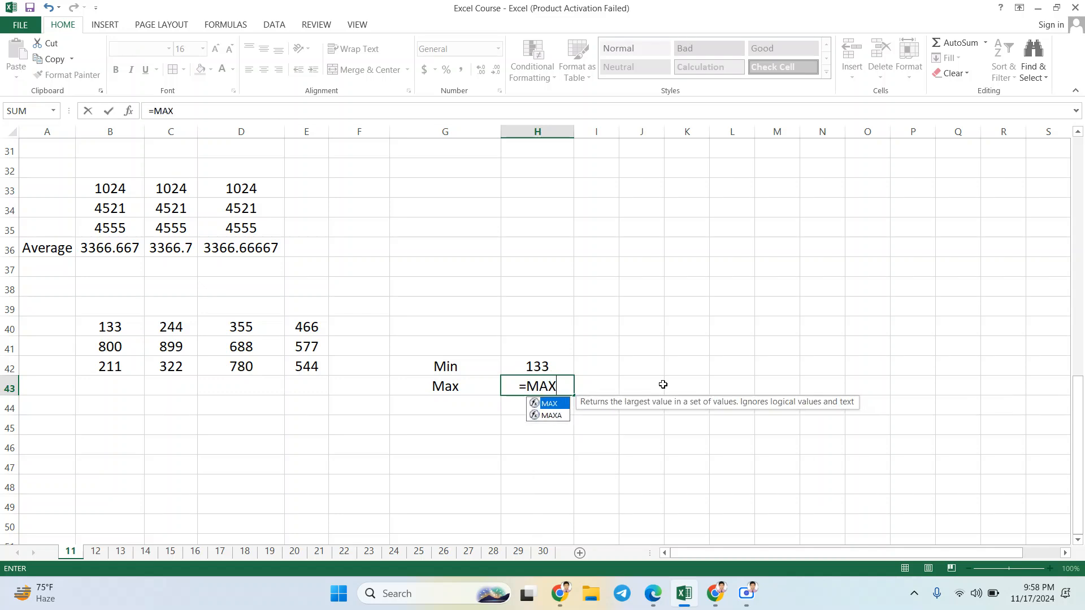
pyautogui.write('(')
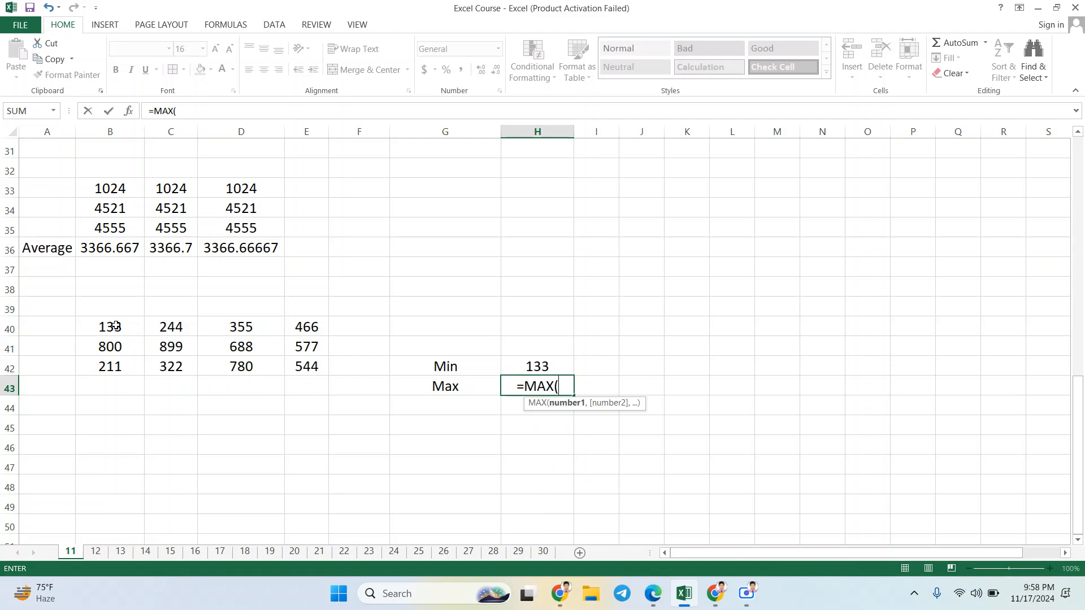
pyautogui.moveTo(116, 326); pyautogui.dragTo(309, 366)
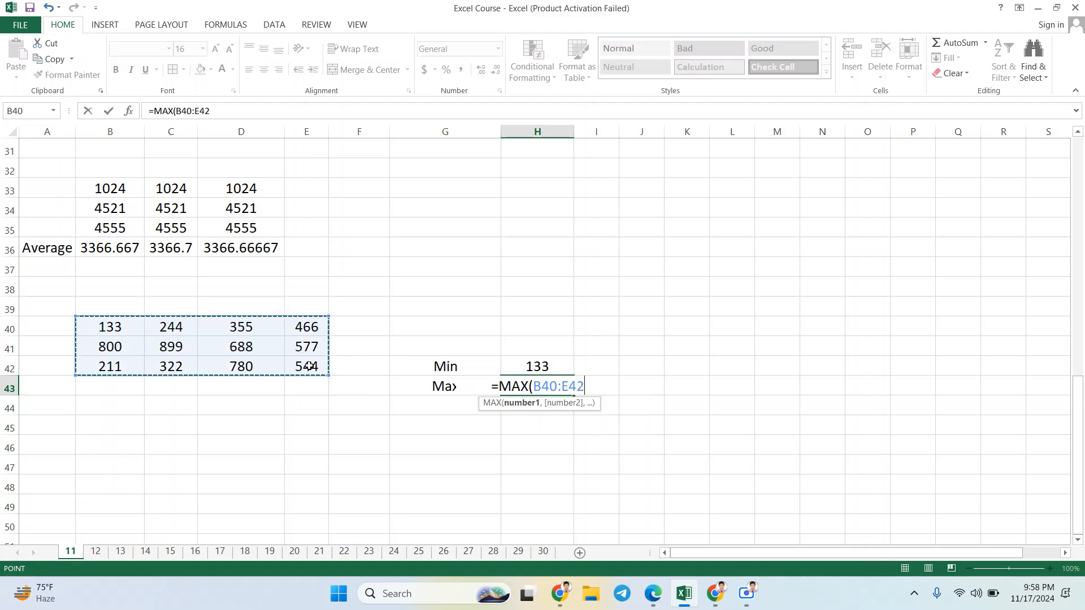
pyautogui.write(')')
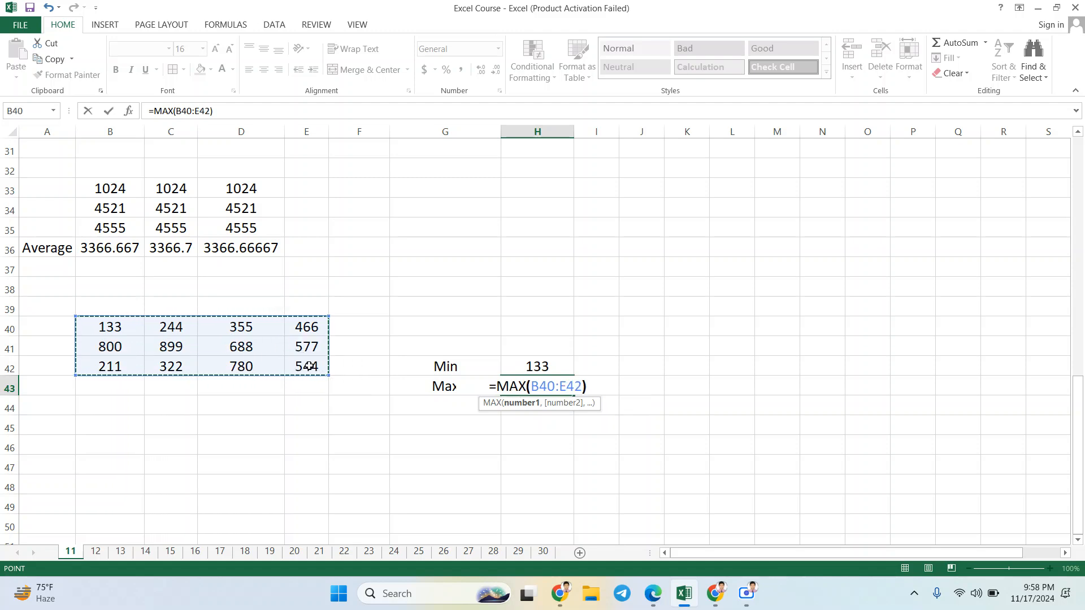
pyautogui.press('Return')
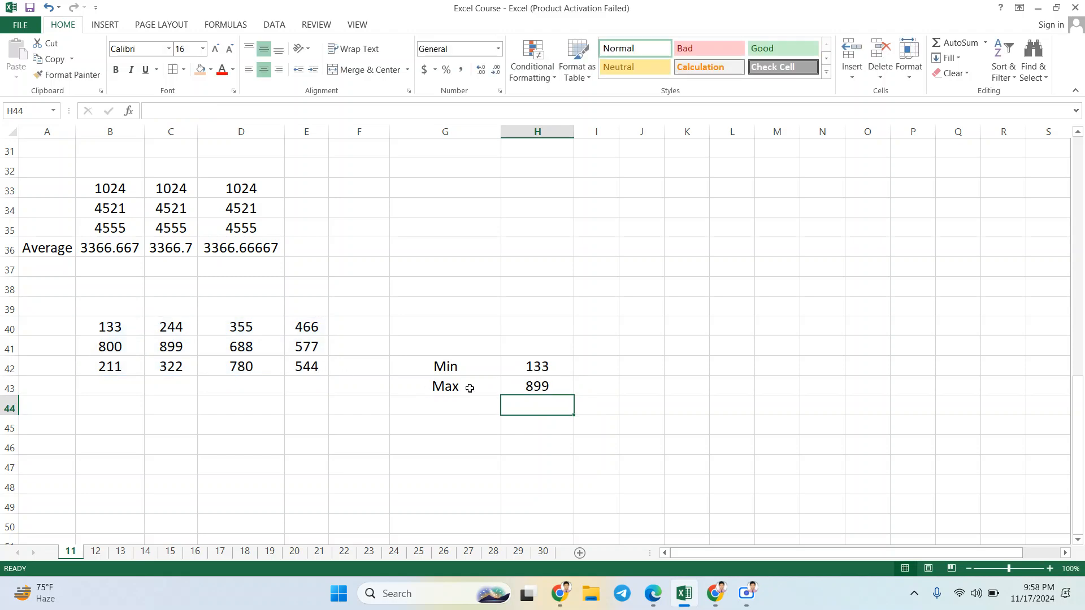
pyautogui.click(529, 387)
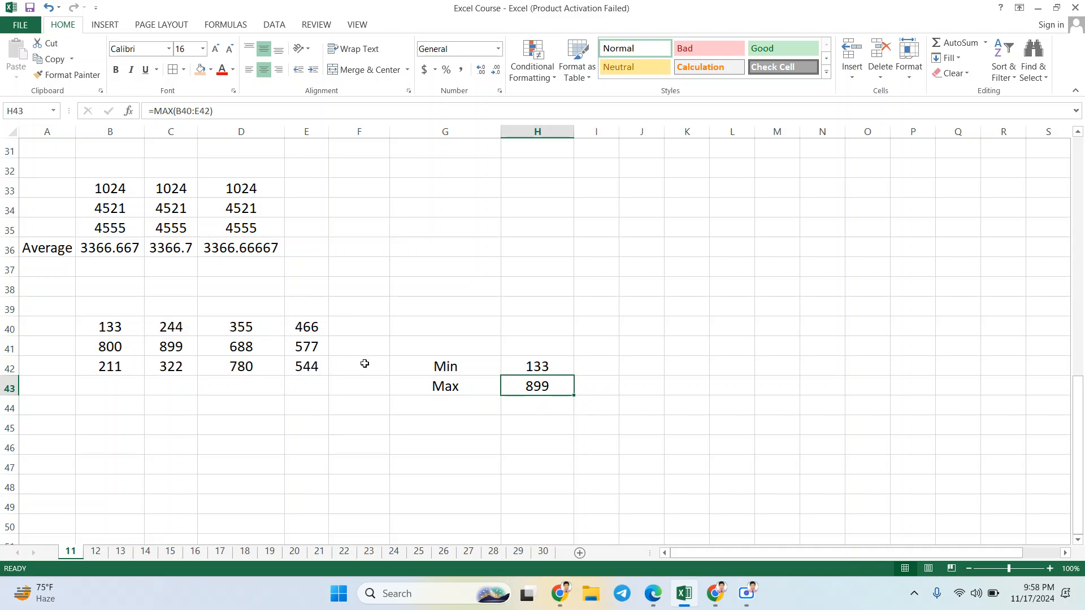
# Step: Set D42 to 900 and check the Max and Min results in H43 and H42
pyautogui.click(301, 370)
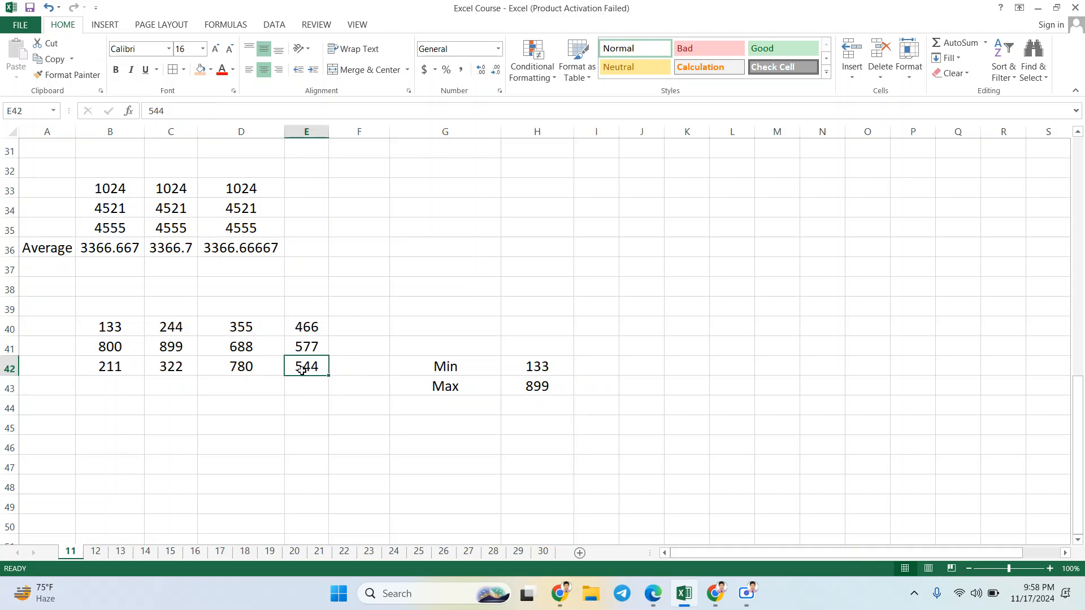
pyautogui.click(253, 369)
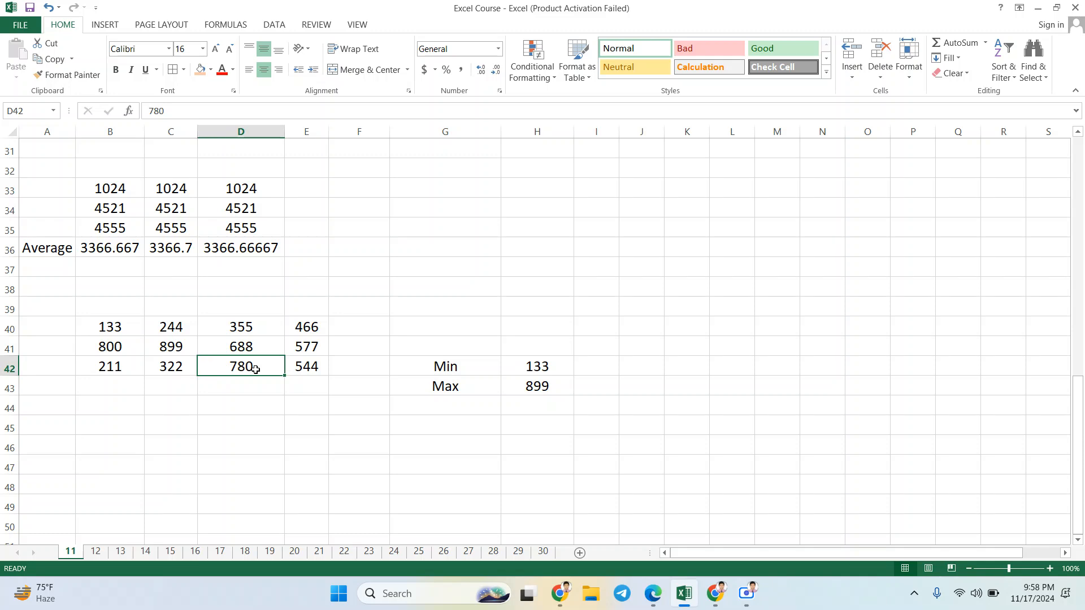
pyautogui.write('900')
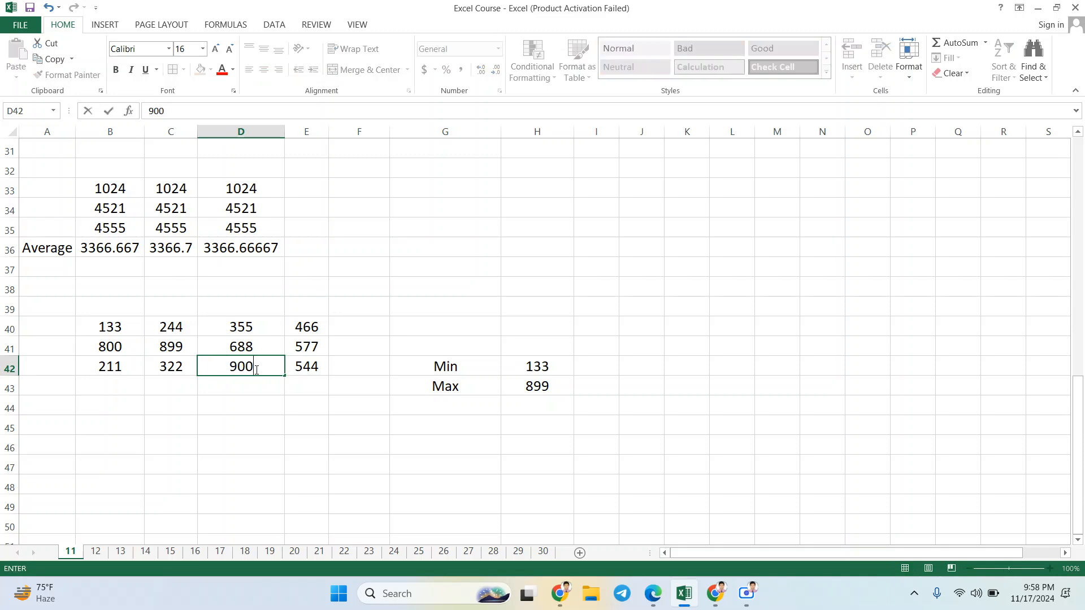
pyautogui.press('Return')
pyautogui.click(541, 392)
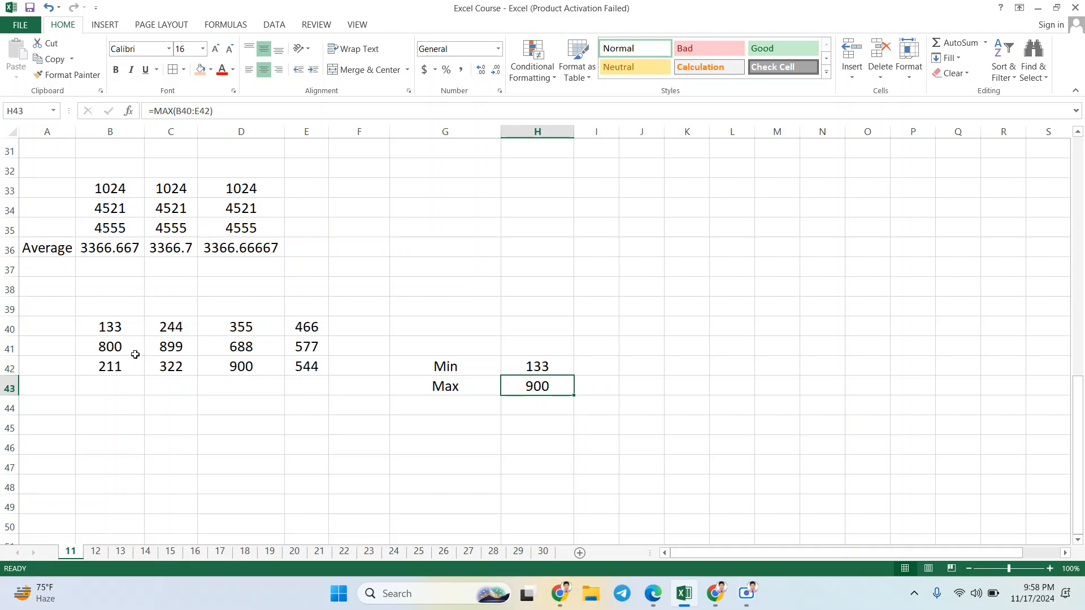
pyautogui.click(527, 368)
pyautogui.click(541, 388)
# Step: Set the sale amount in F23 of the sales table to 80000 and check the commission formula in G23
pyautogui.scroll(3, 362, 314)
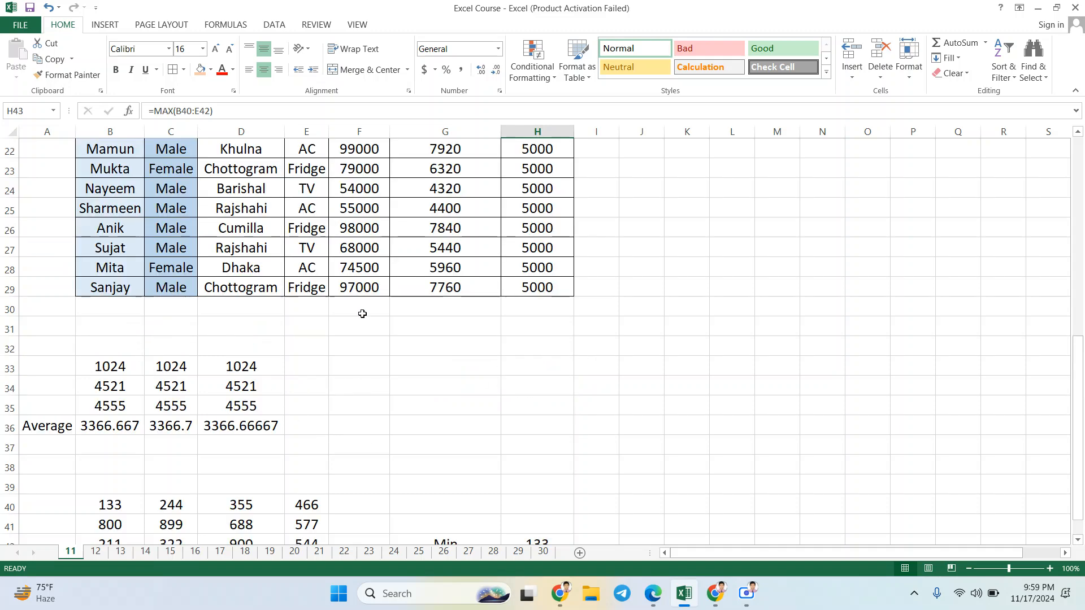
pyautogui.scroll(2, 372, 312)
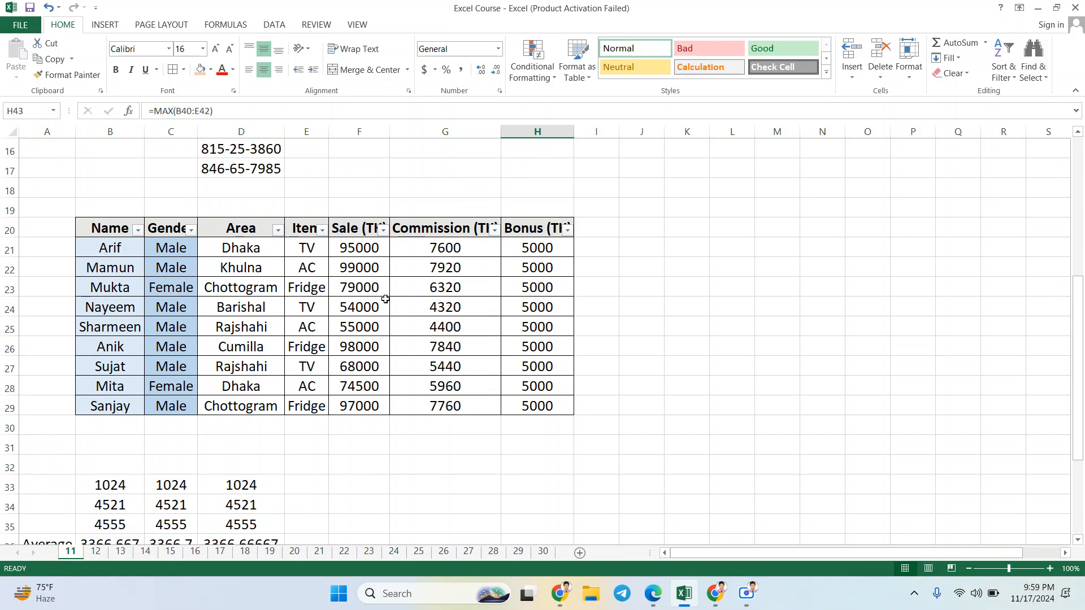
pyautogui.click(362, 286)
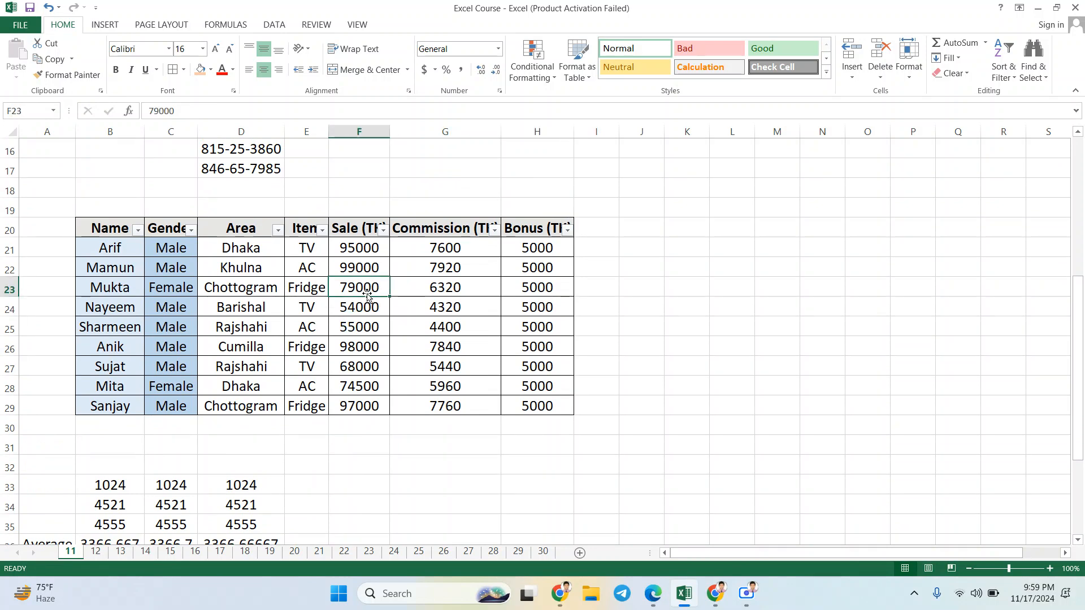
pyautogui.write('80')
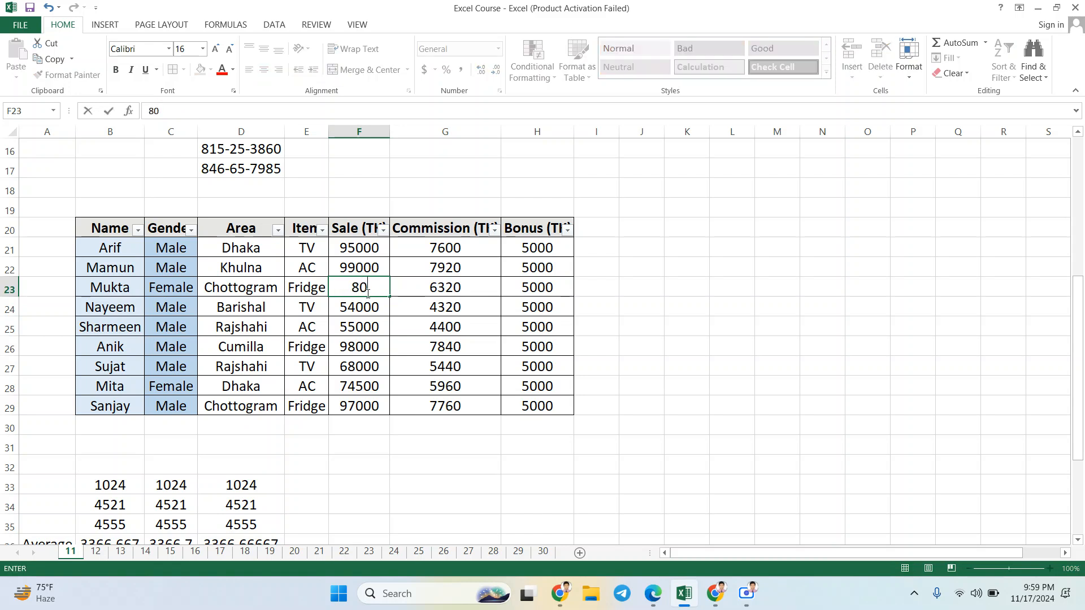
pyautogui.write('000')
pyautogui.press('Return')
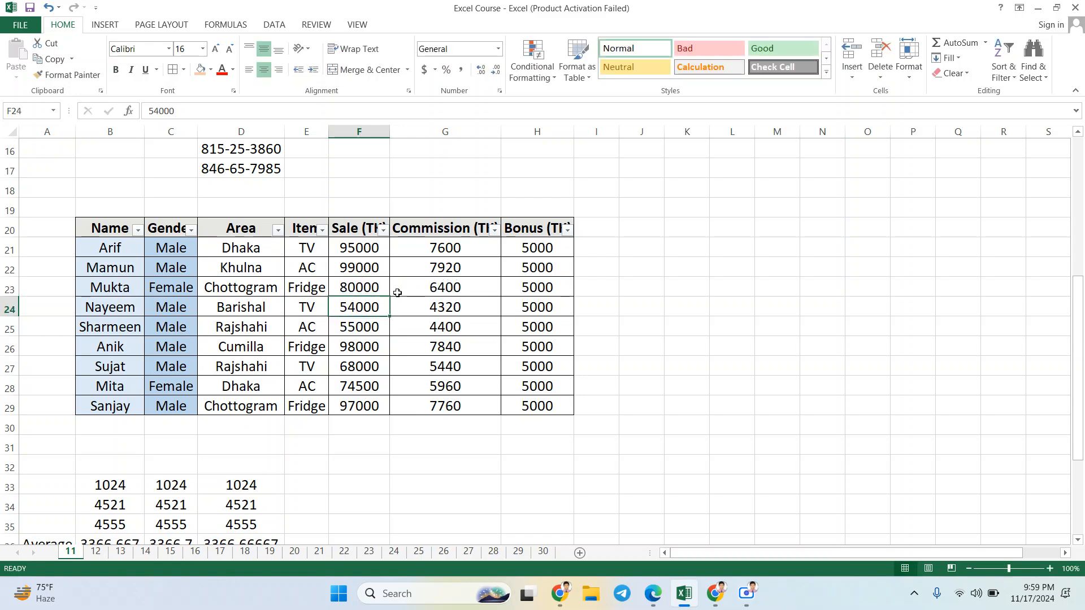
pyautogui.click(447, 288)
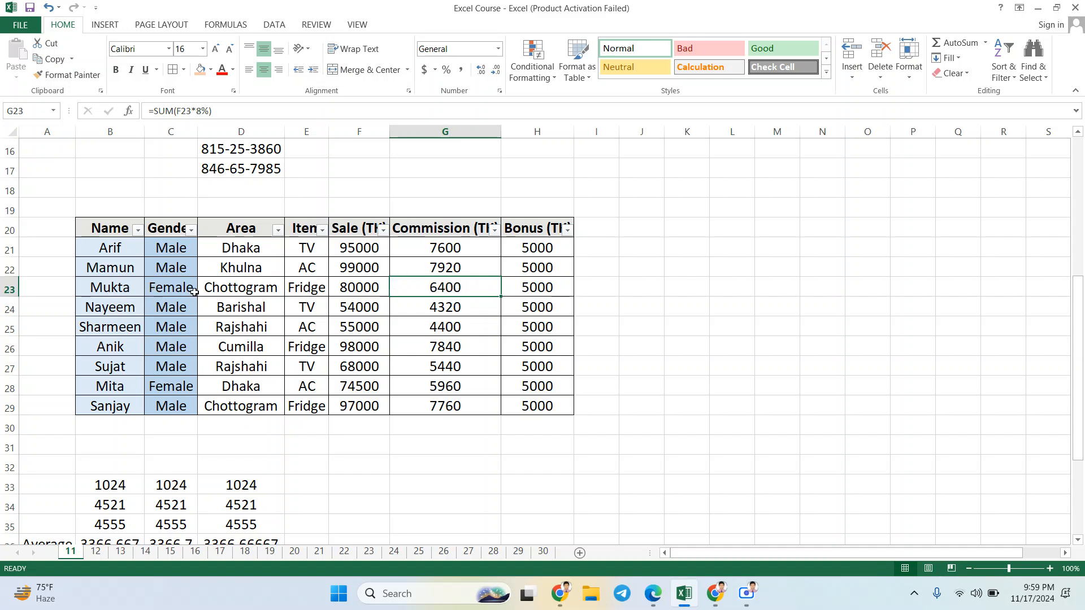
pyautogui.scroll(-2, 433, 371)
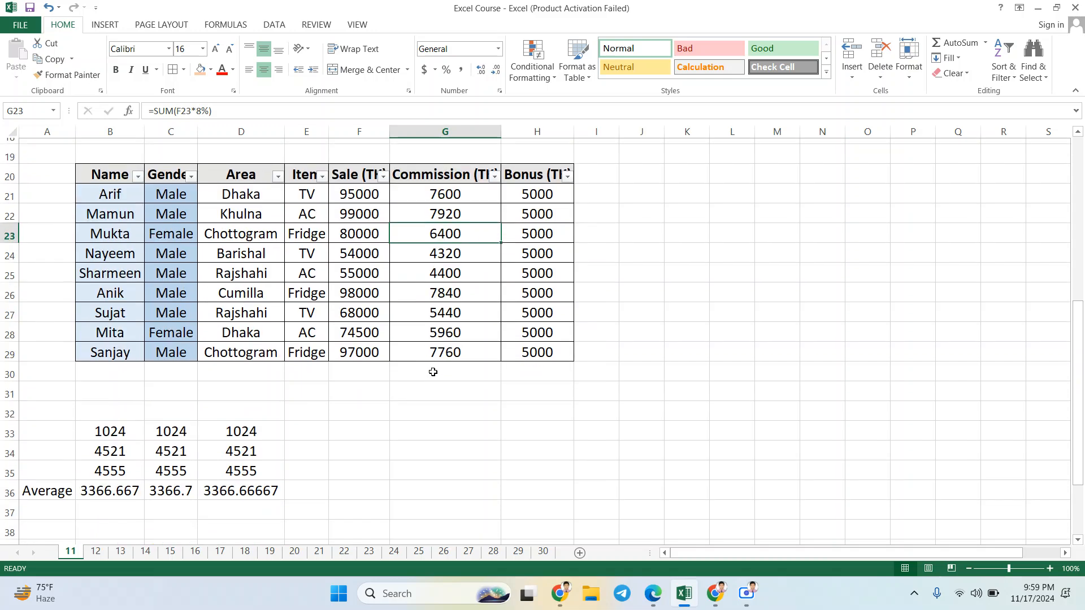
# Step: Review the MAX formula in H43 and the MIN formula in H42
pyautogui.scroll(-2, 419, 365)
pyautogui.scroll(-3, 419, 365)
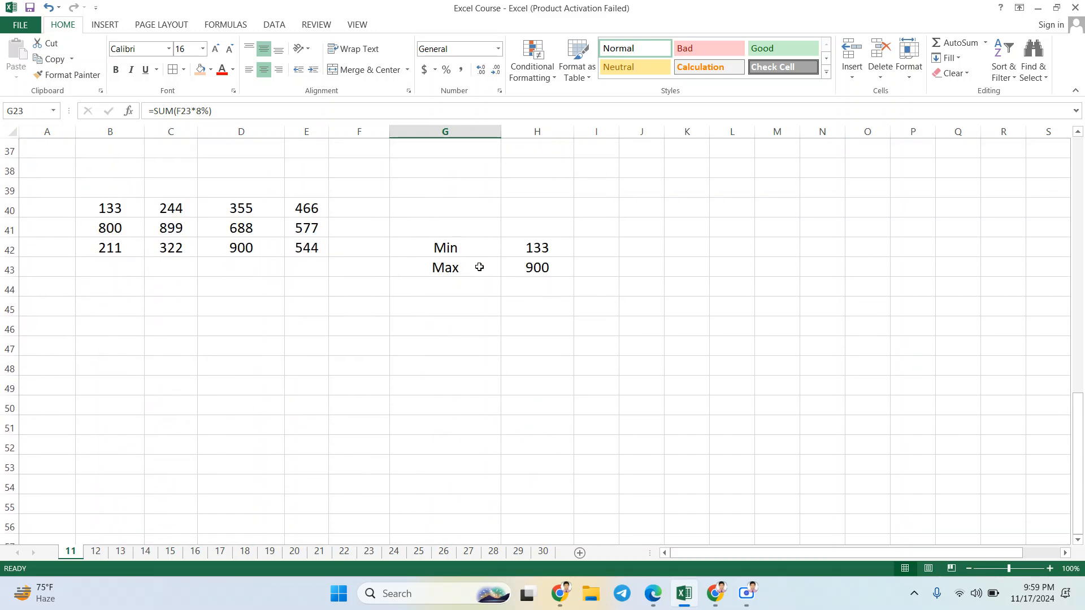
pyautogui.click(522, 259)
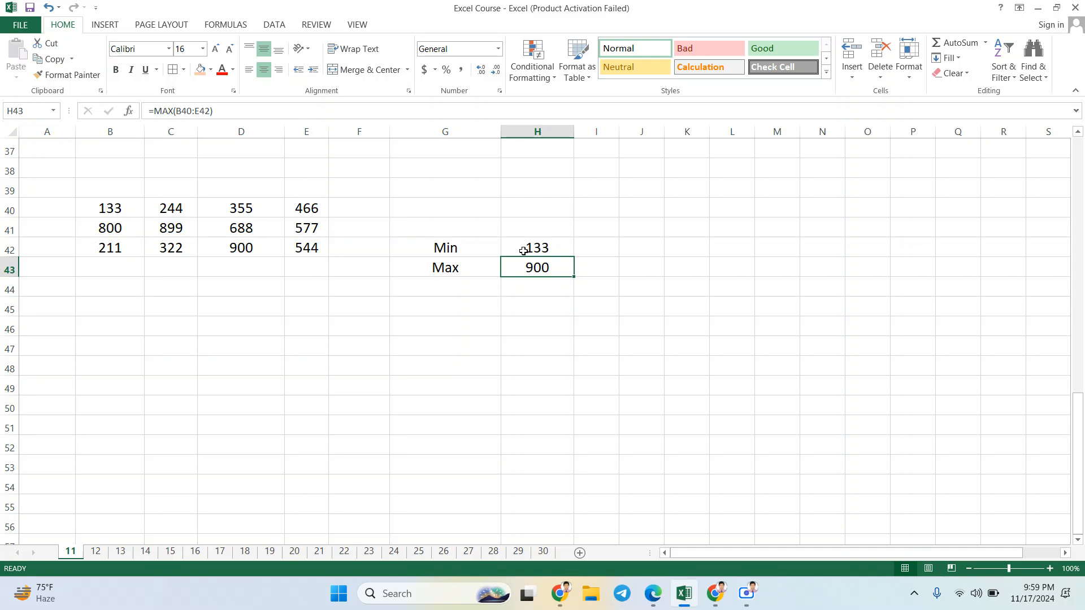
pyautogui.click(524, 250)
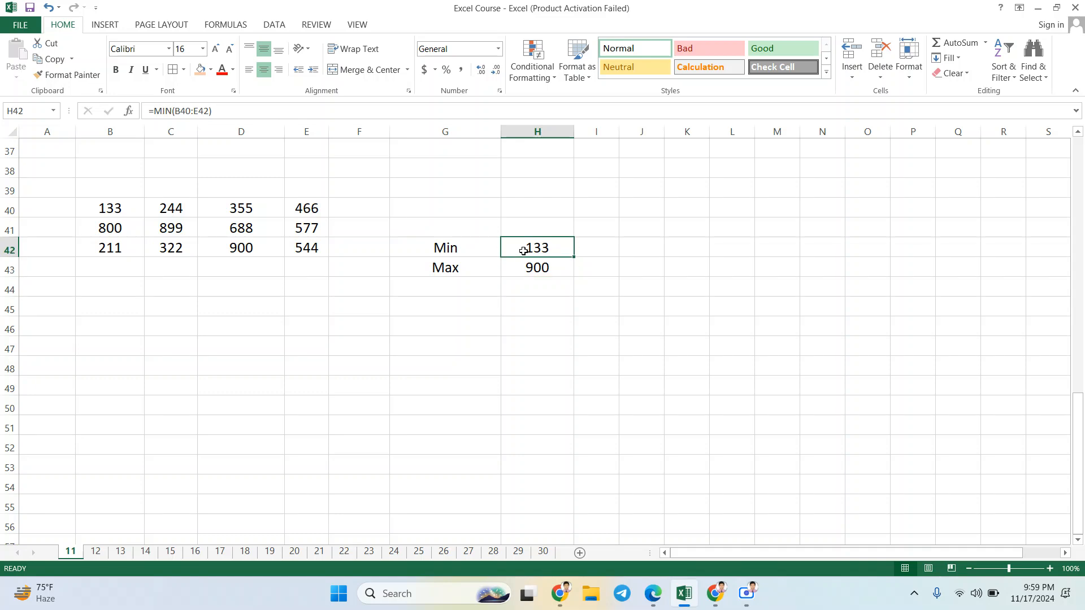
pyautogui.scroll(-1, 465, 334)
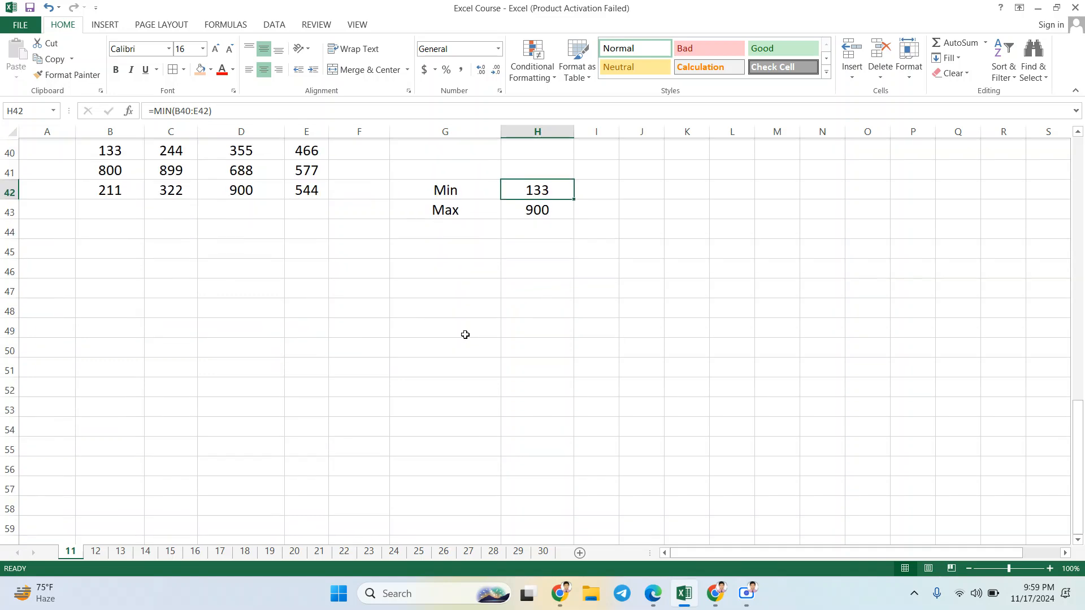
pyautogui.click(119, 283)
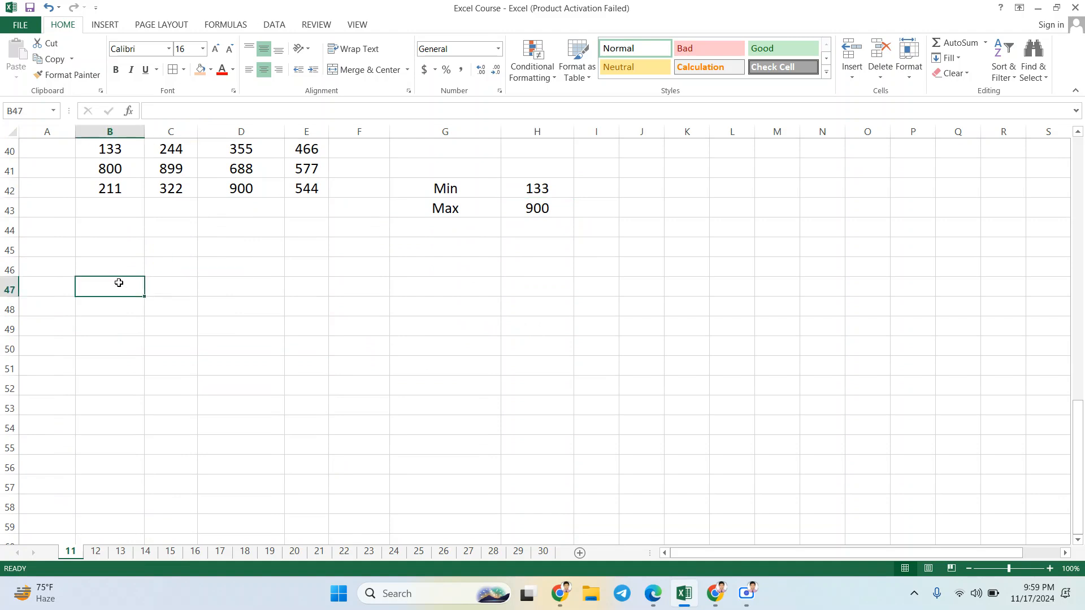
pyautogui.moveTo(138, 290); pyautogui.dragTo(238, 317)
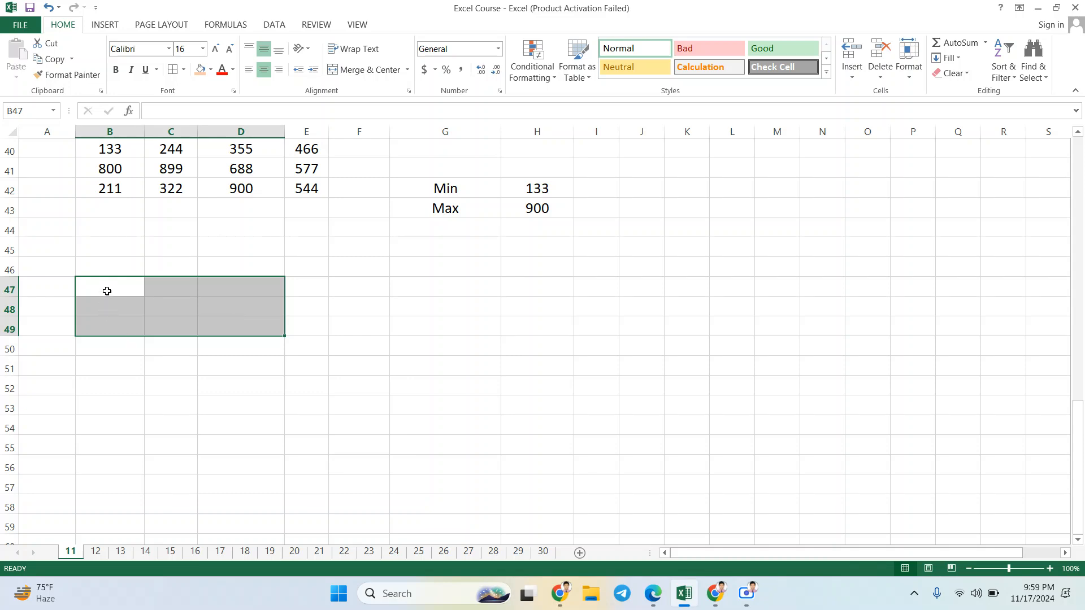
pyautogui.moveTo(107, 291); pyautogui.dragTo(206, 295)
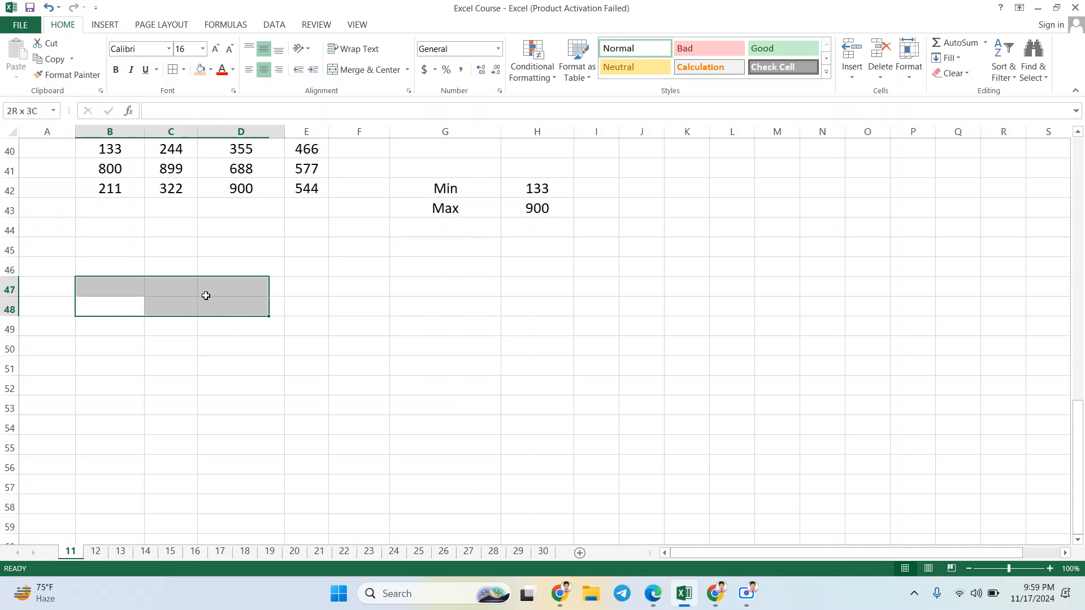
pyautogui.click(361, 234)
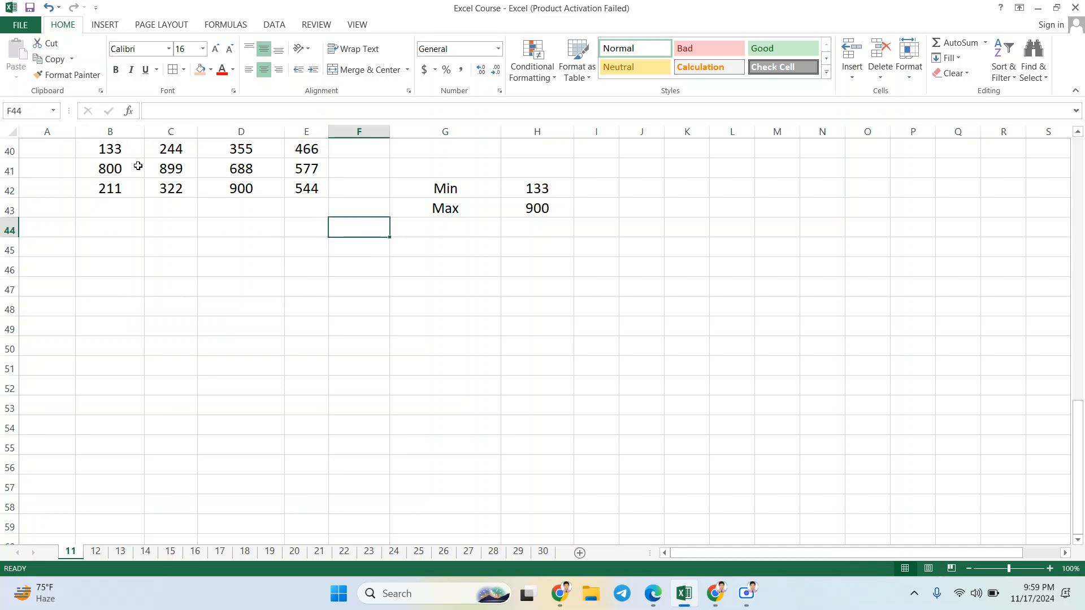
pyautogui.scroll(2, 139, 172)
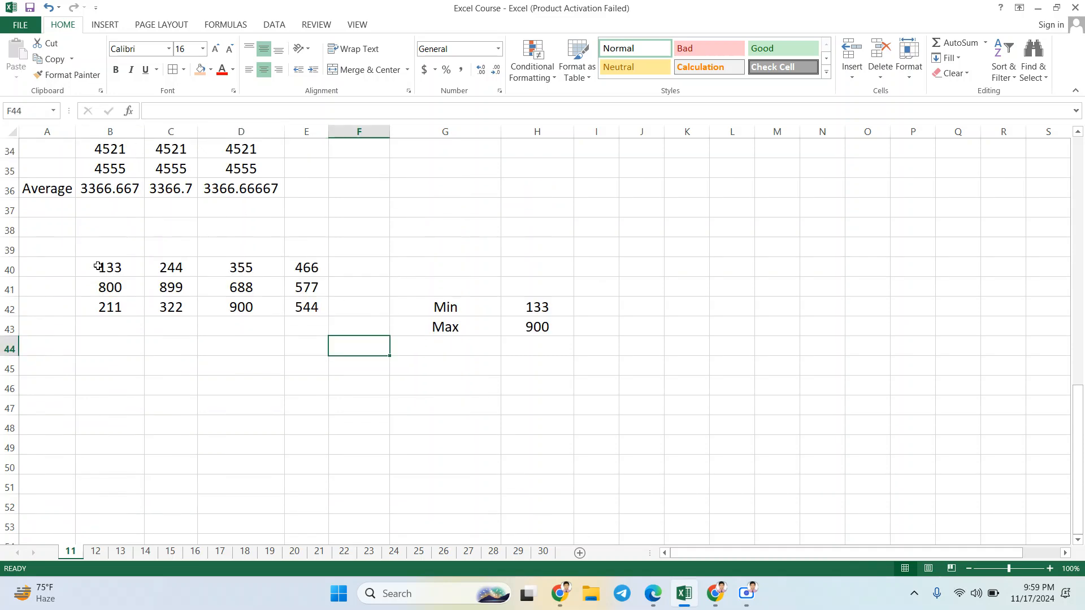
# Step: Add the label Count in G44, below the Max label
pyautogui.moveTo(98, 266); pyautogui.dragTo(309, 309)
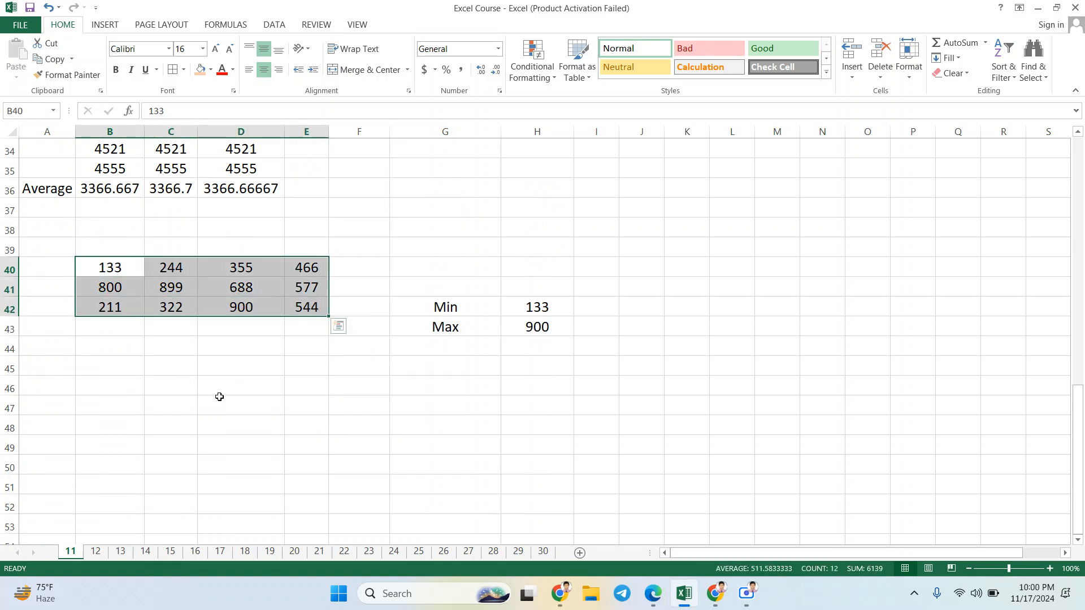
pyautogui.click(469, 347)
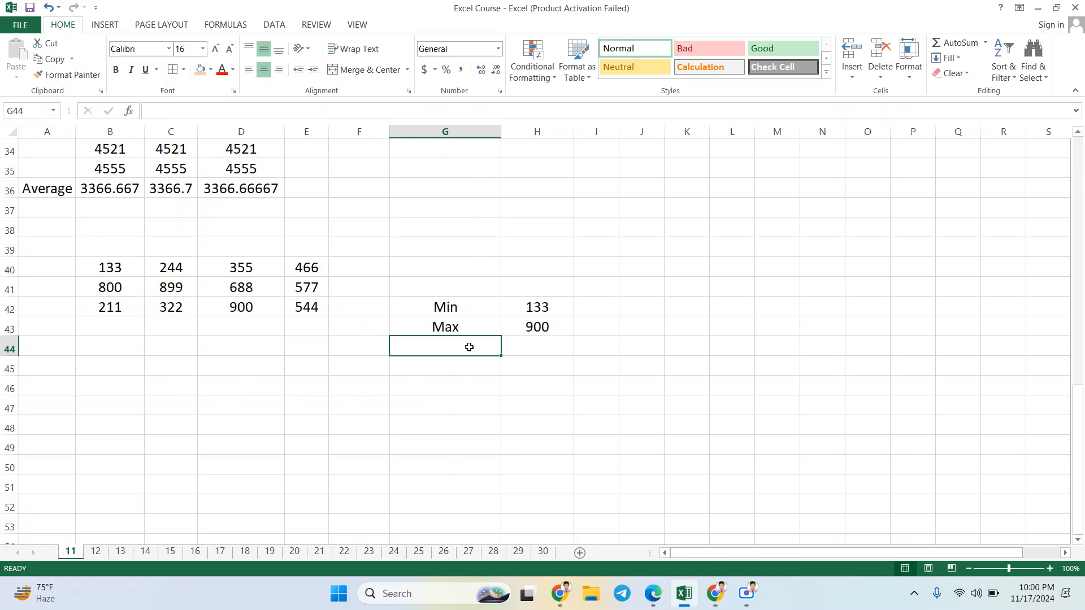
pyautogui.write('Co')
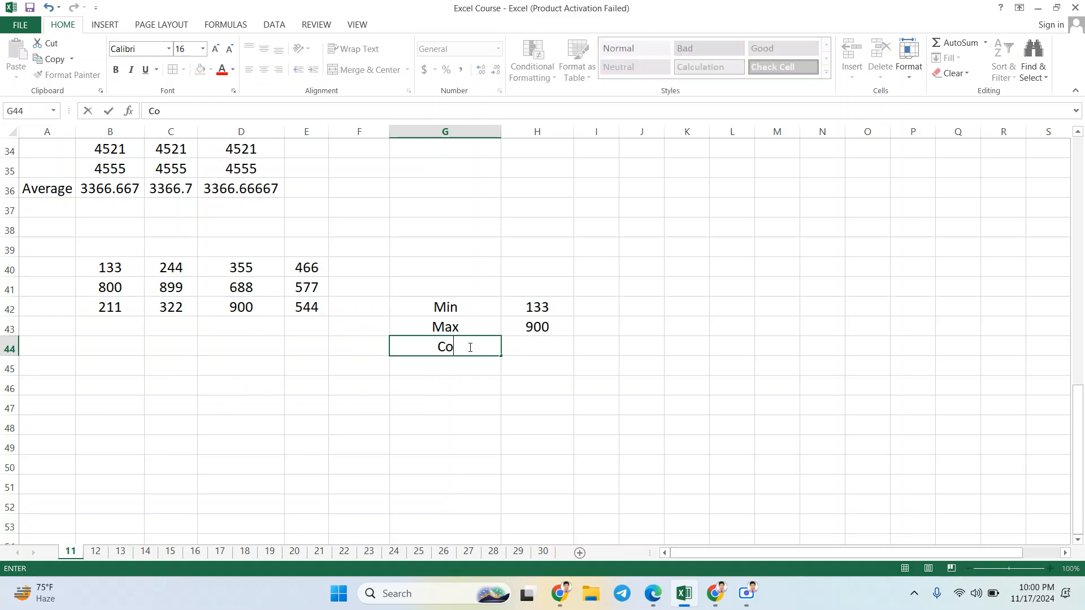
pyautogui.write('unt')
pyautogui.press('Tab')
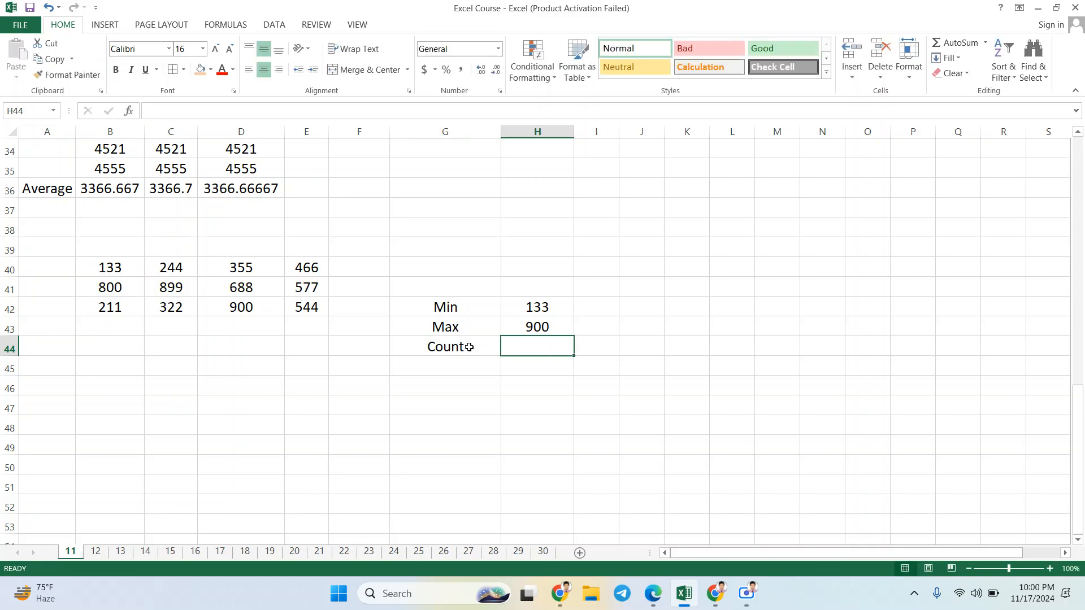
# Step: Enter a COUNT formula over B40:E42 in H44, next to the Count label, and review it against the range
pyautogui.write('=')
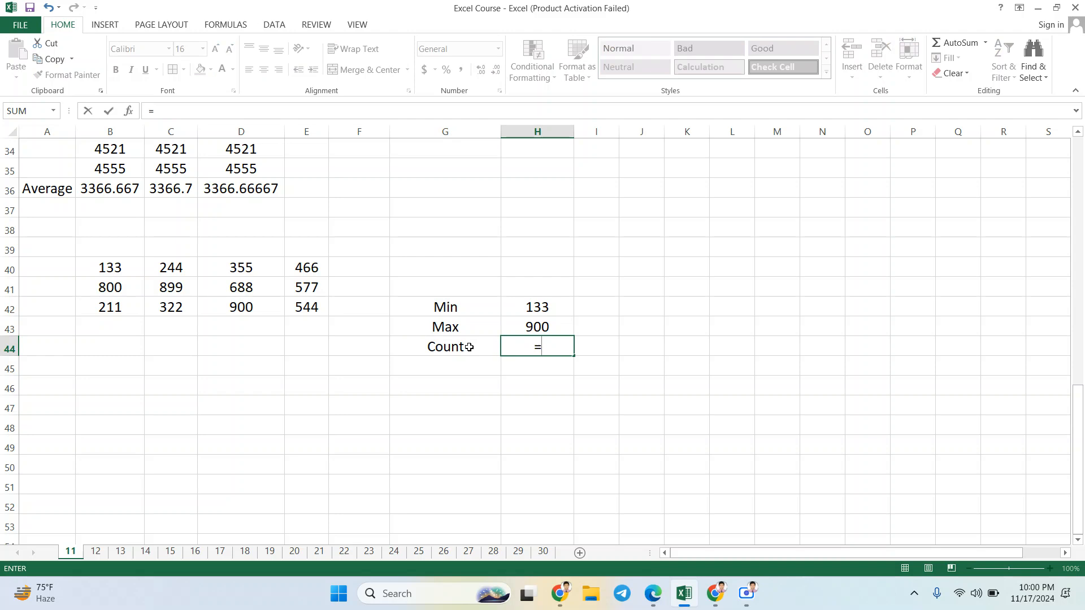
pyautogui.write('CO')
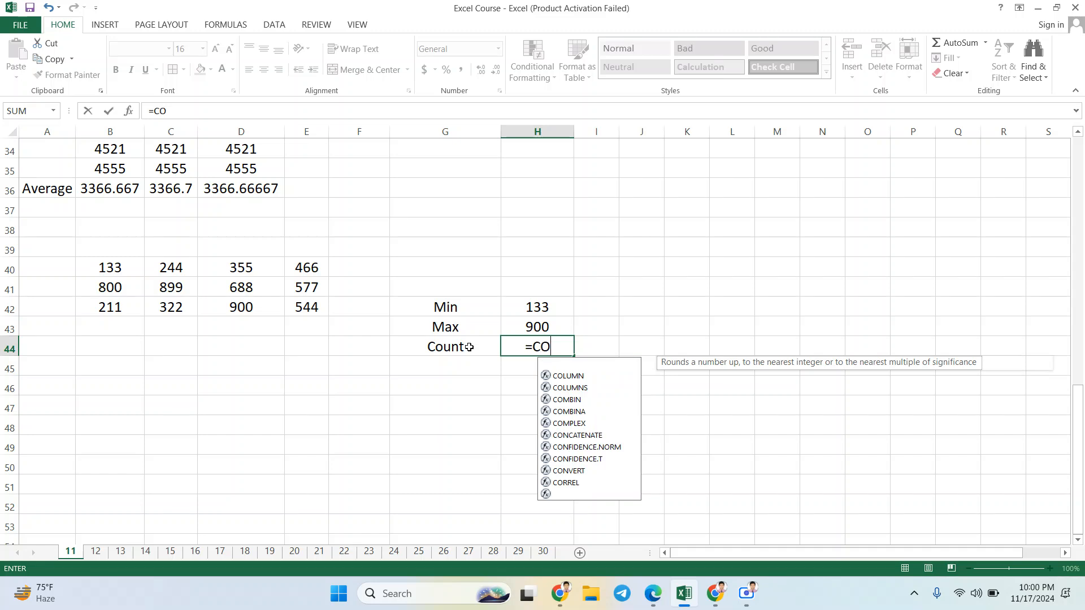
pyautogui.write('UN')
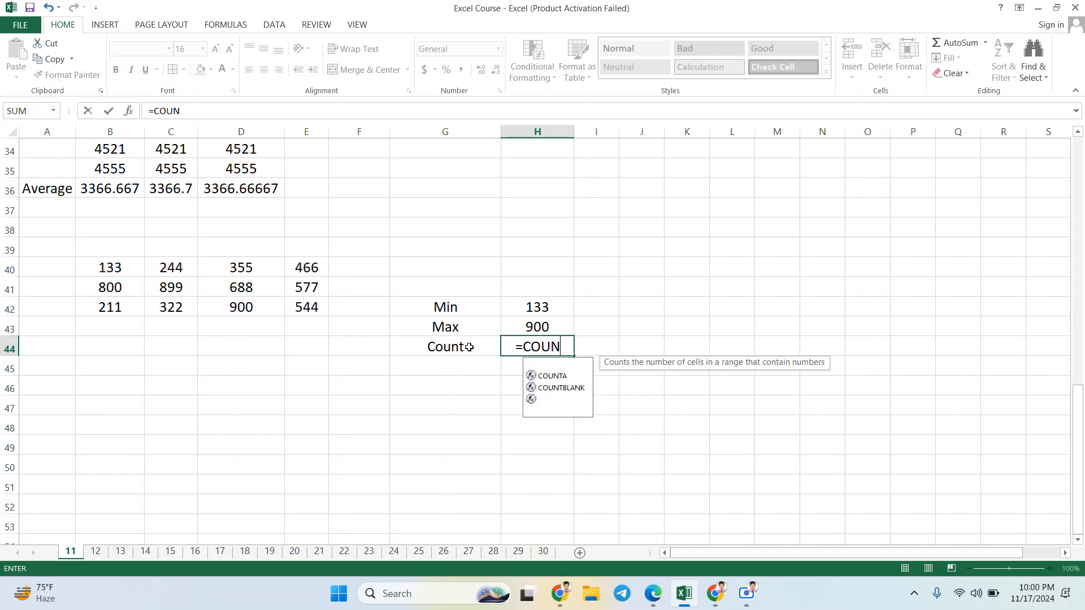
pyautogui.write('T')
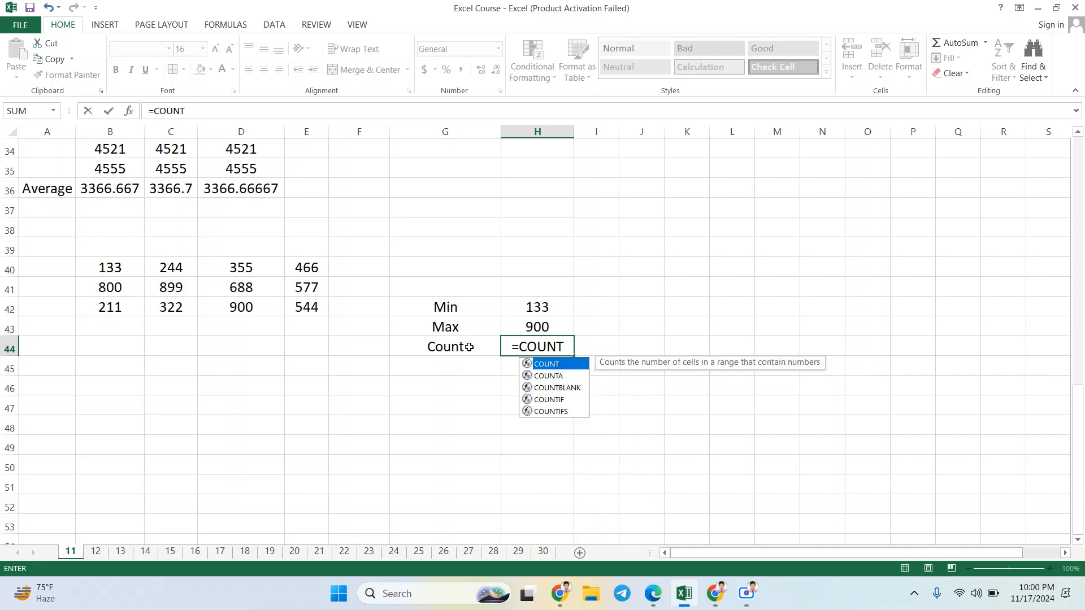
pyautogui.write('(')
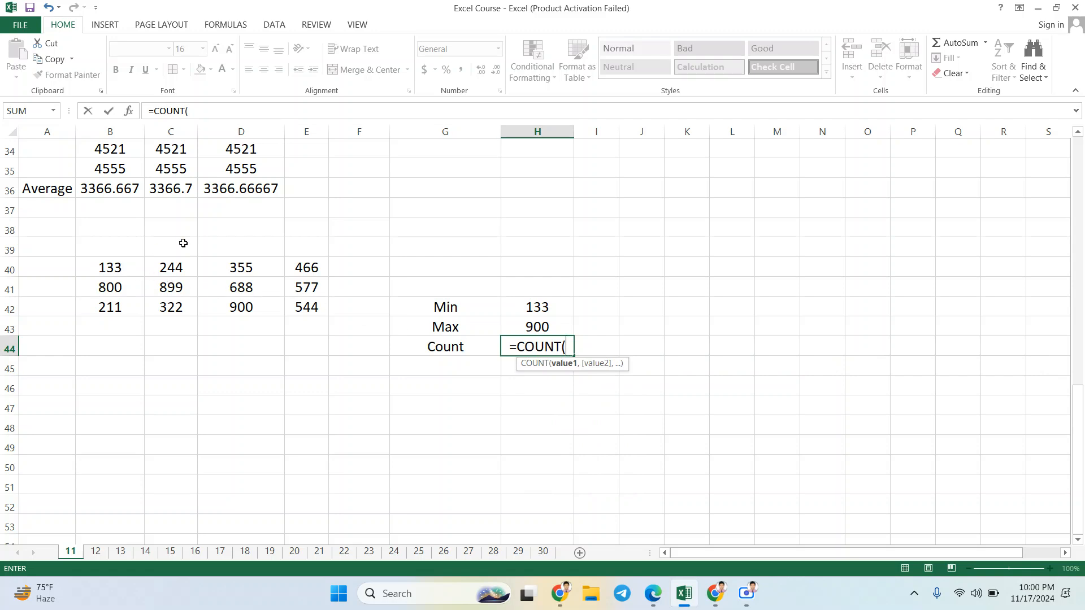
pyautogui.moveTo(99, 268); pyautogui.dragTo(299, 307)
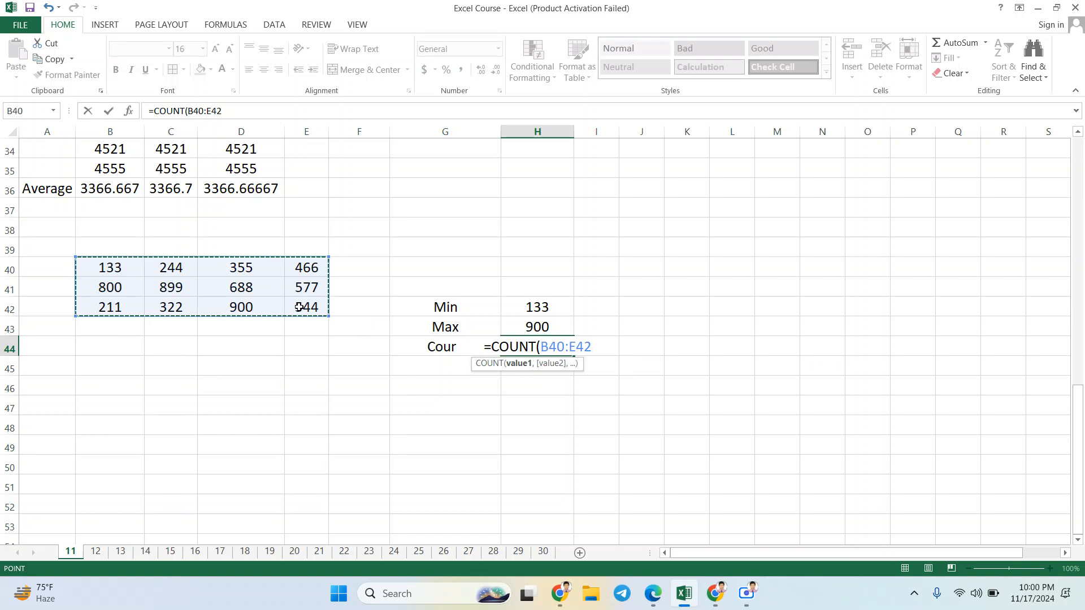
pyautogui.write(')')
pyautogui.press('Return')
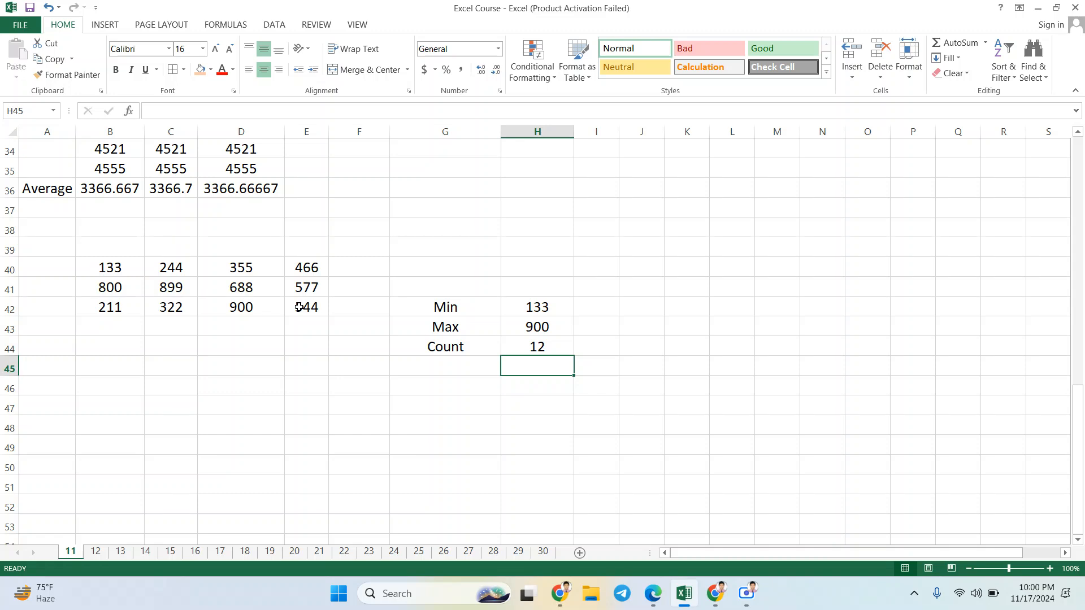
pyautogui.click(481, 346)
pyautogui.click(530, 350)
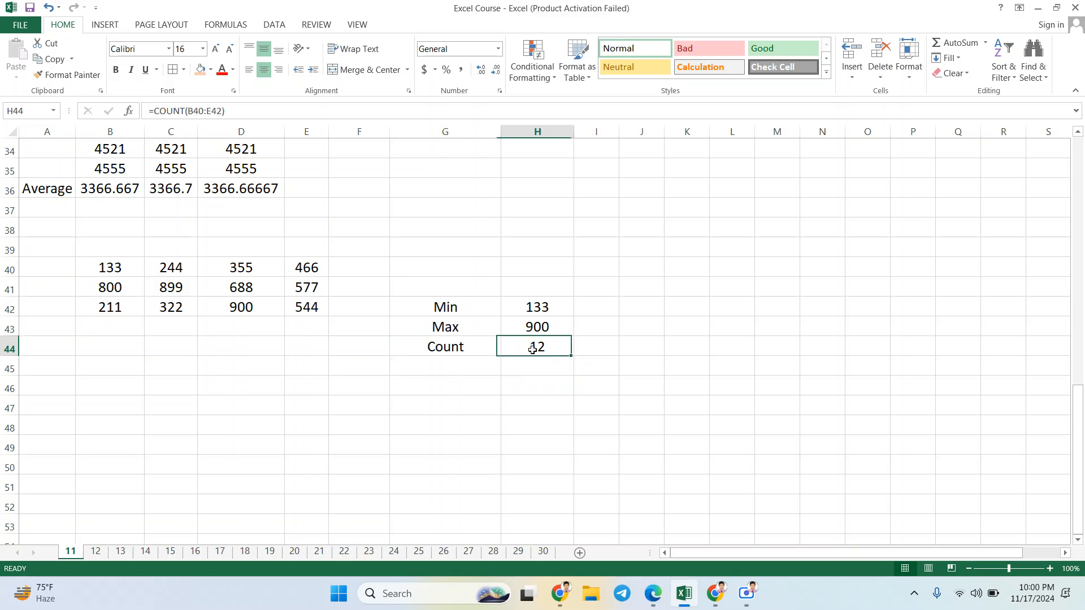
pyautogui.moveTo(131, 276); pyautogui.dragTo(292, 308)
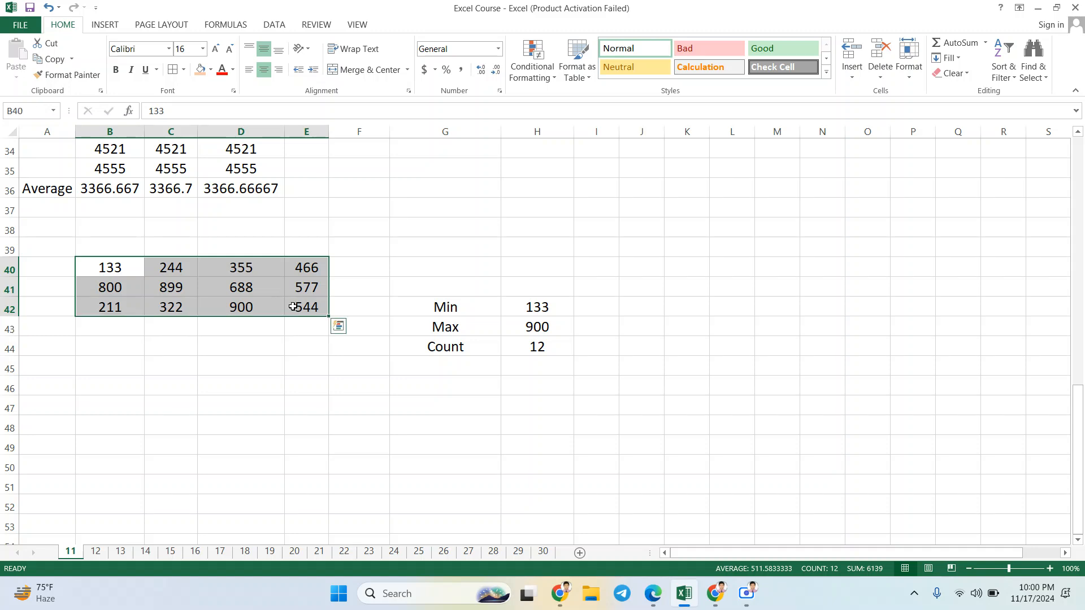
# Step: Clear the value in D41 to test how the Count result responds
pyautogui.click(263, 285)
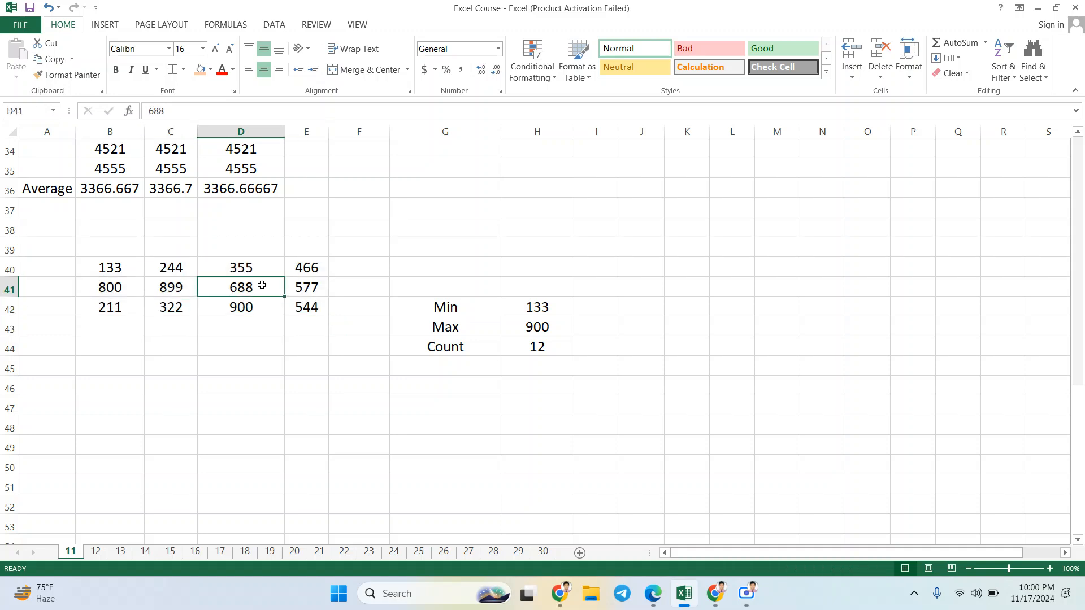
pyautogui.press('BackSpace')
pyautogui.press('Return')
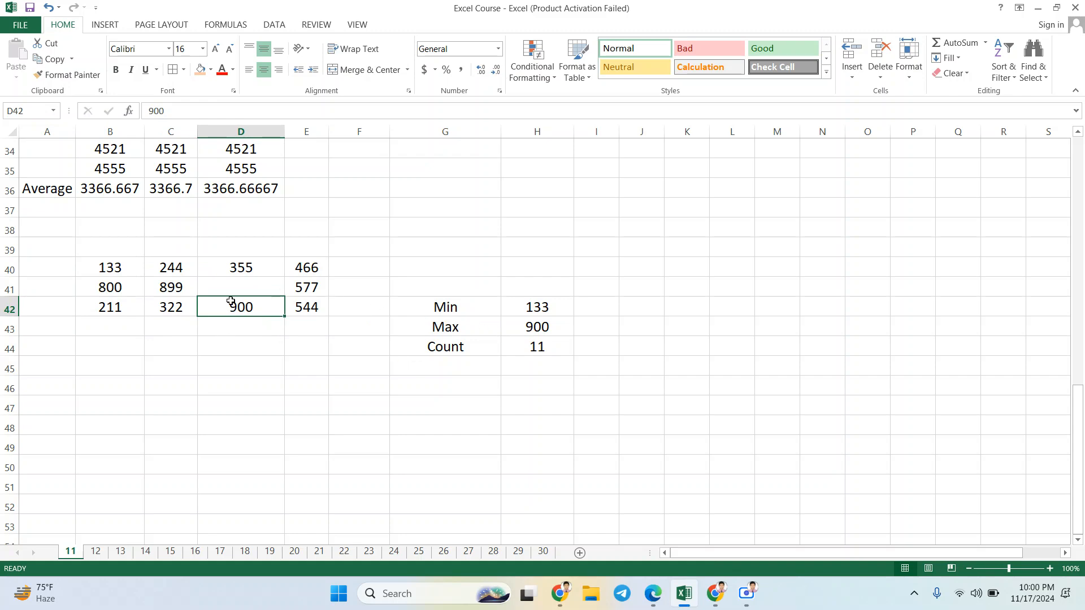
# Step: Restore the value 688 in D41
pyautogui.click(256, 285)
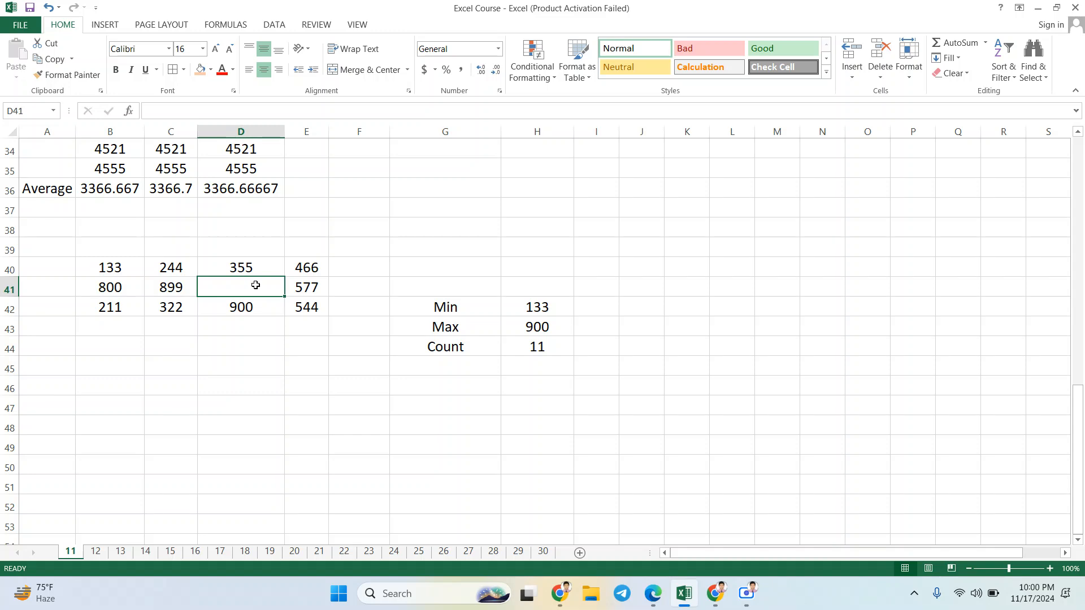
pyautogui.write('688')
pyautogui.hotkey('ctrl', 'Return')
# Step: Examine the number block B40:E42, the empty cells beside it and the COUNT formula in H44
pyautogui.moveTo(125, 261); pyautogui.dragTo(298, 307)
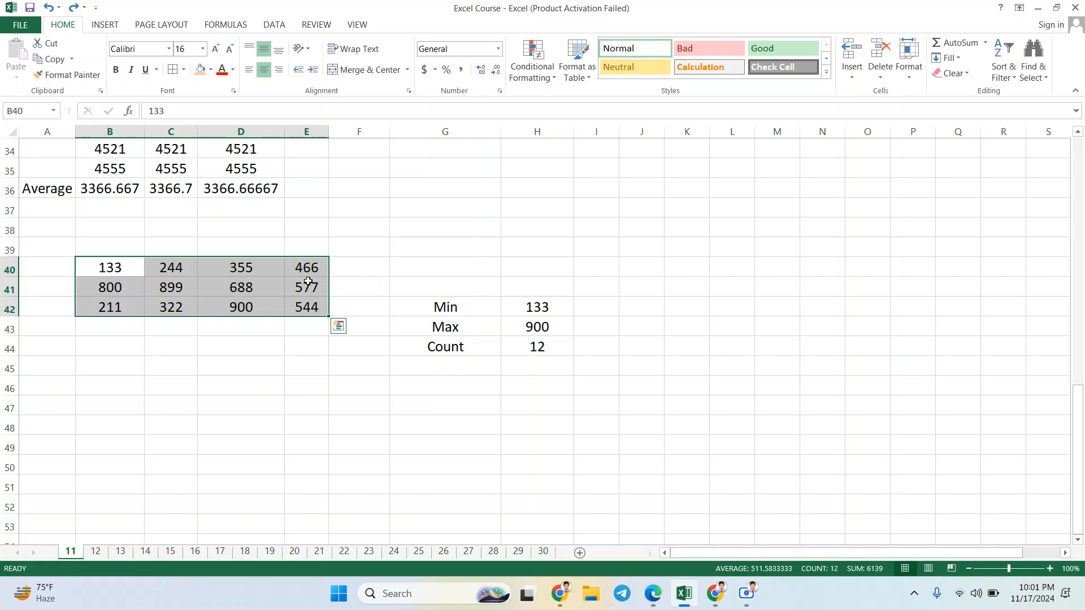
pyautogui.click(308, 282)
pyautogui.click(346, 292)
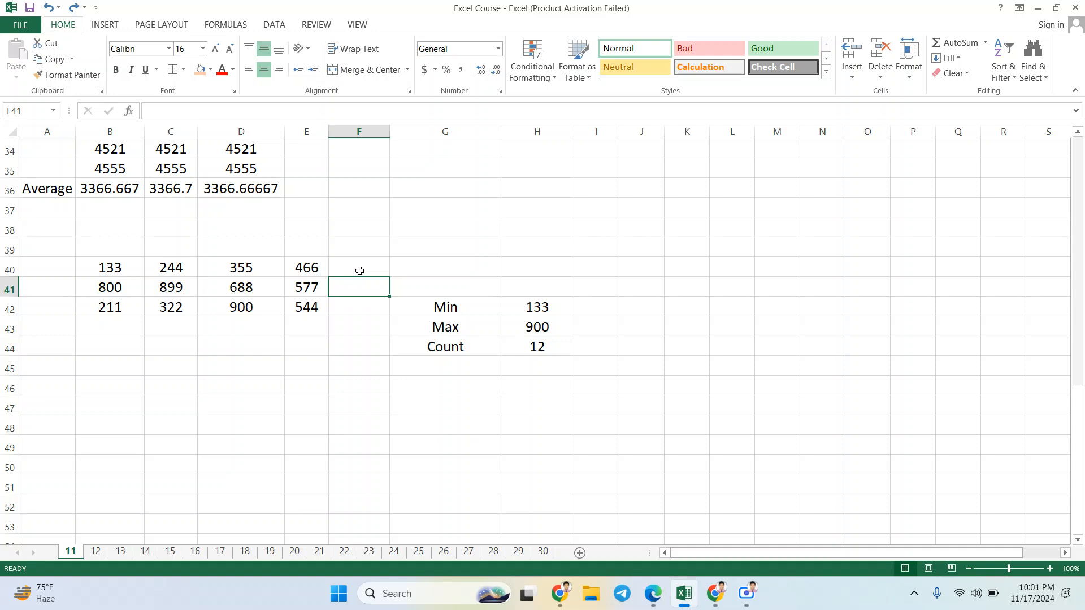
pyautogui.click(359, 270)
pyautogui.click(368, 289)
pyautogui.click(312, 307)
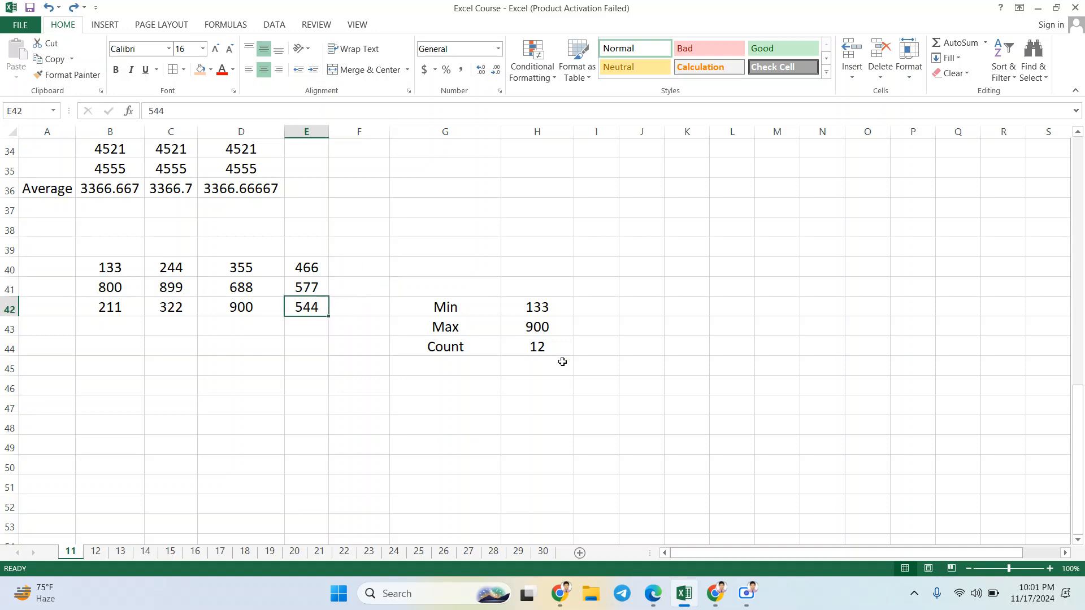
pyautogui.click(552, 349)
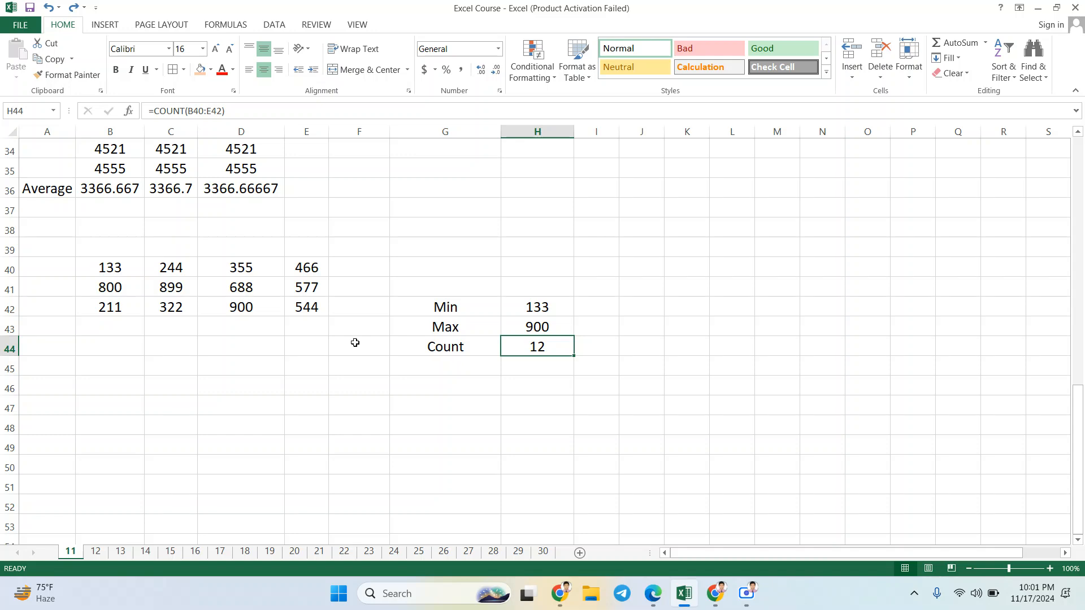
# Step: Replace the formula in H44 with a COUNT over the extended range B40:E43, including the empty row 43
pyautogui.doubleClick(547, 347)
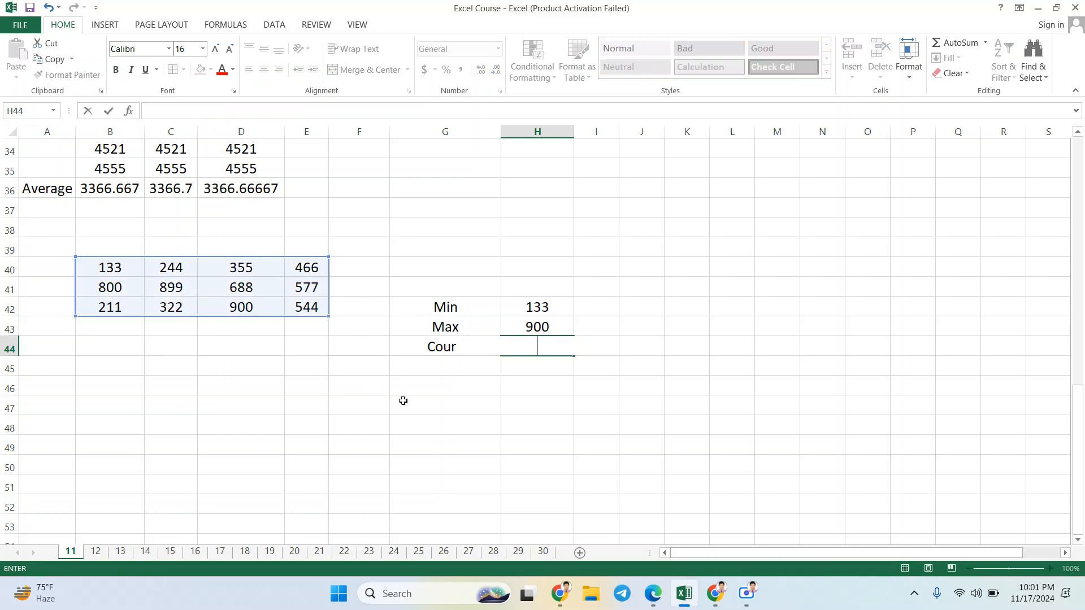
pyautogui.write('=')
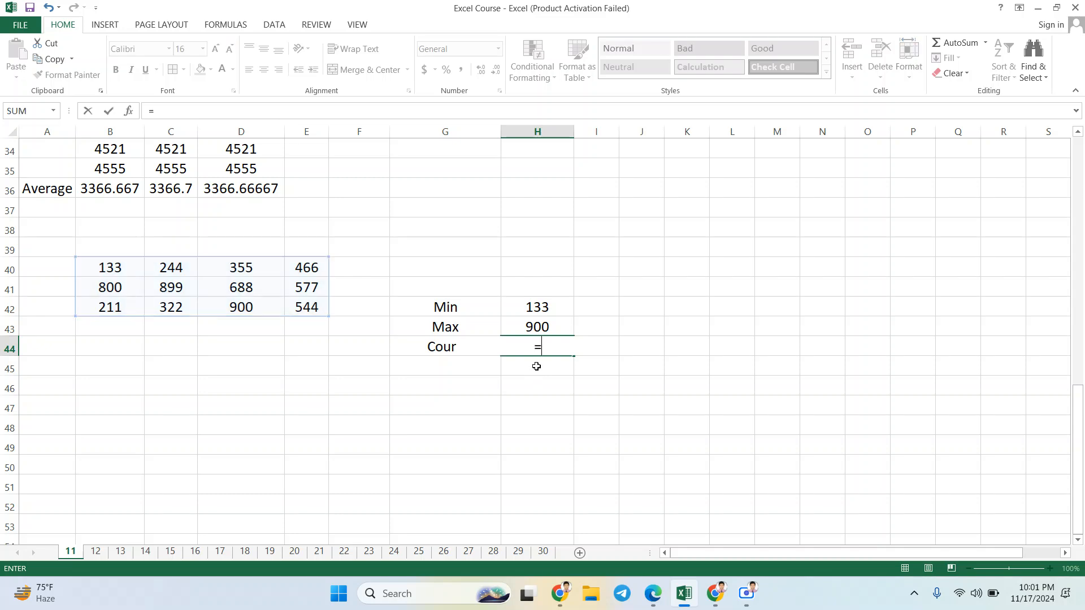
pyautogui.write('co')
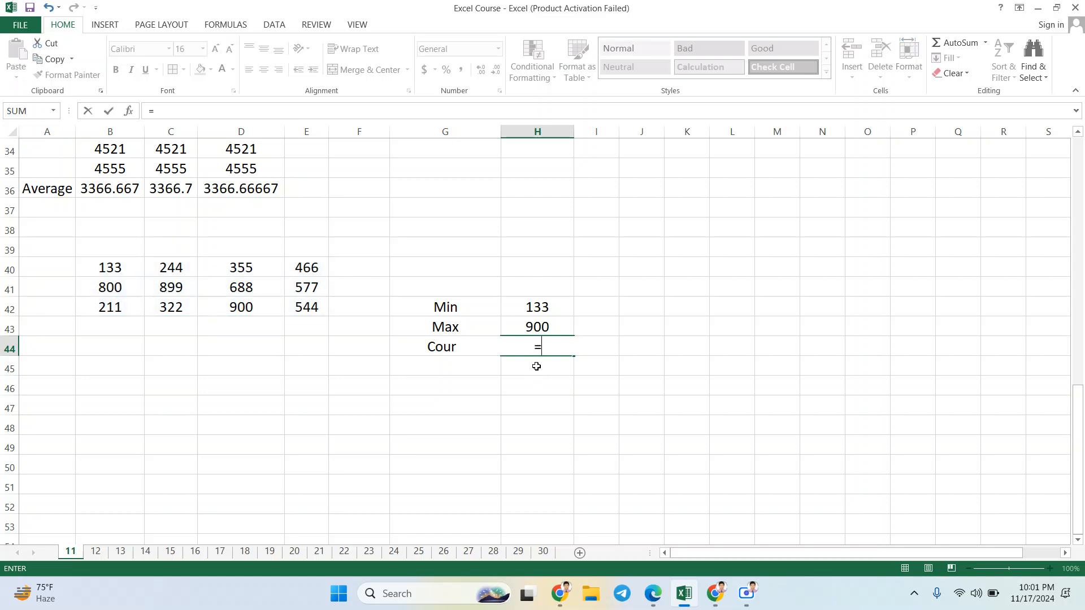
pyautogui.write('unt')
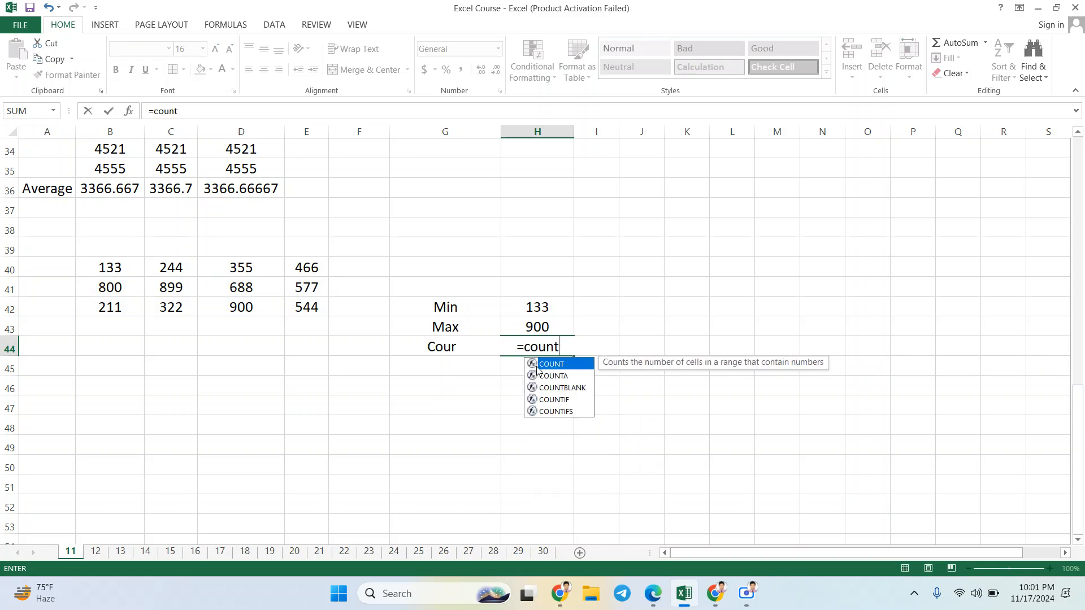
pyautogui.write('(')
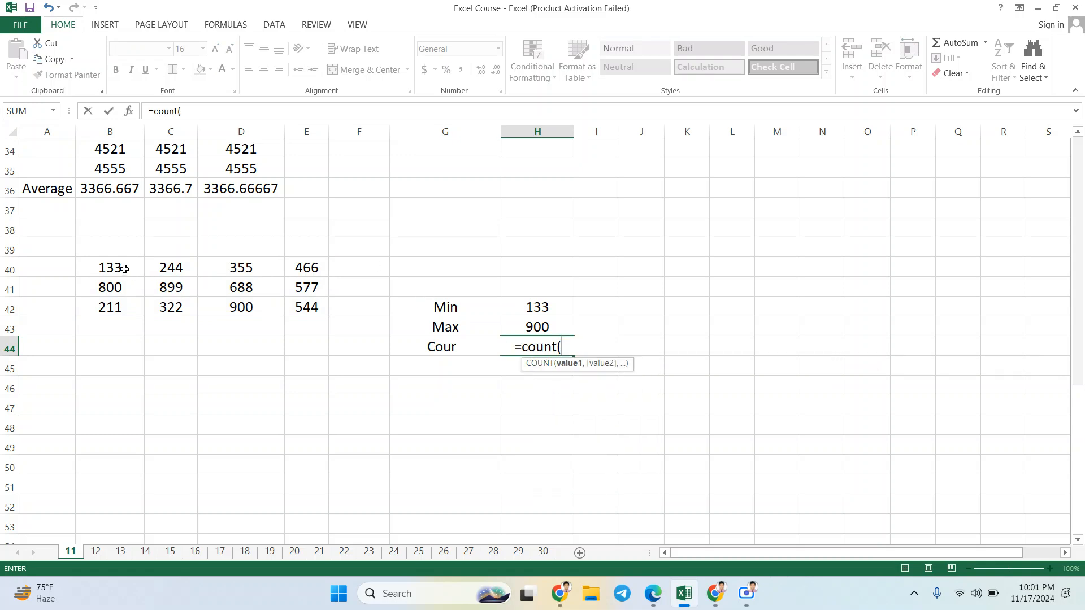
pyautogui.moveTo(125, 268); pyautogui.dragTo(297, 323)
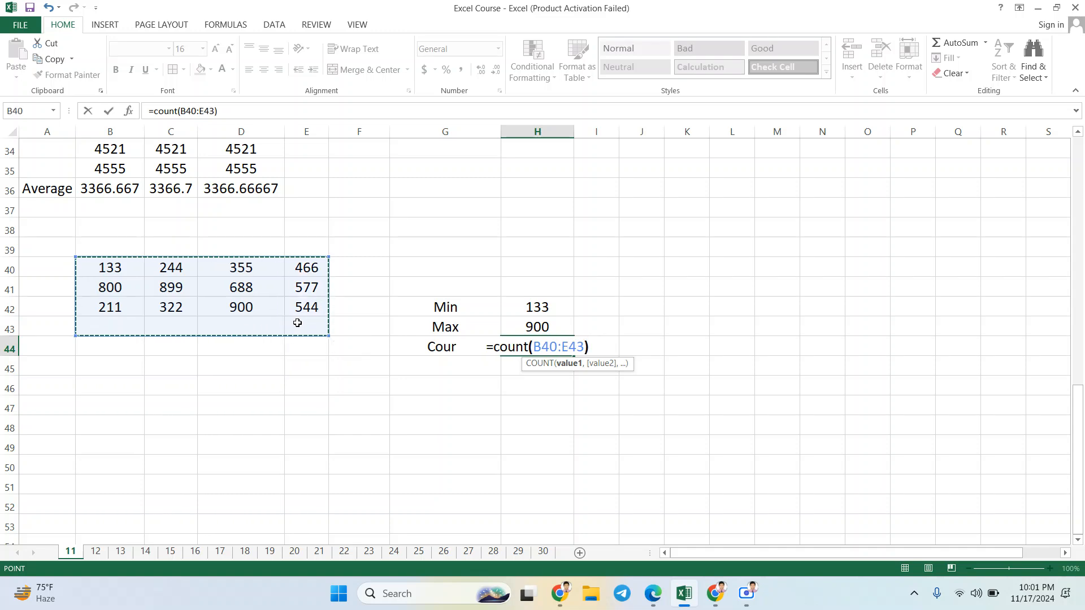
pyautogui.press('Return')
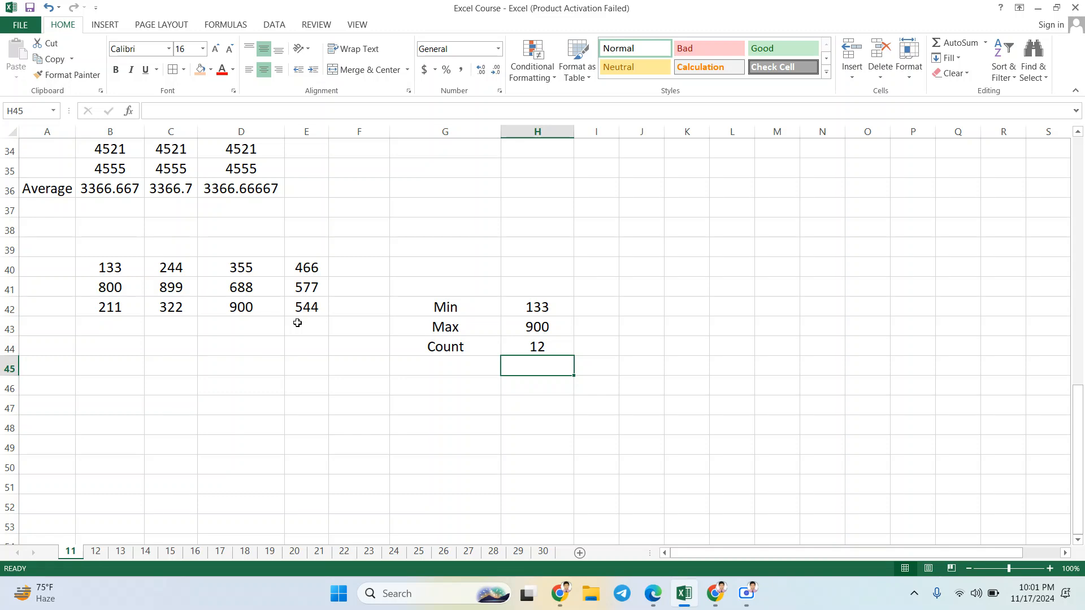
# Step: Fill B43:E43 with the values 521, 875, 960 and 450 to test the Count result
pyautogui.click(123, 323)
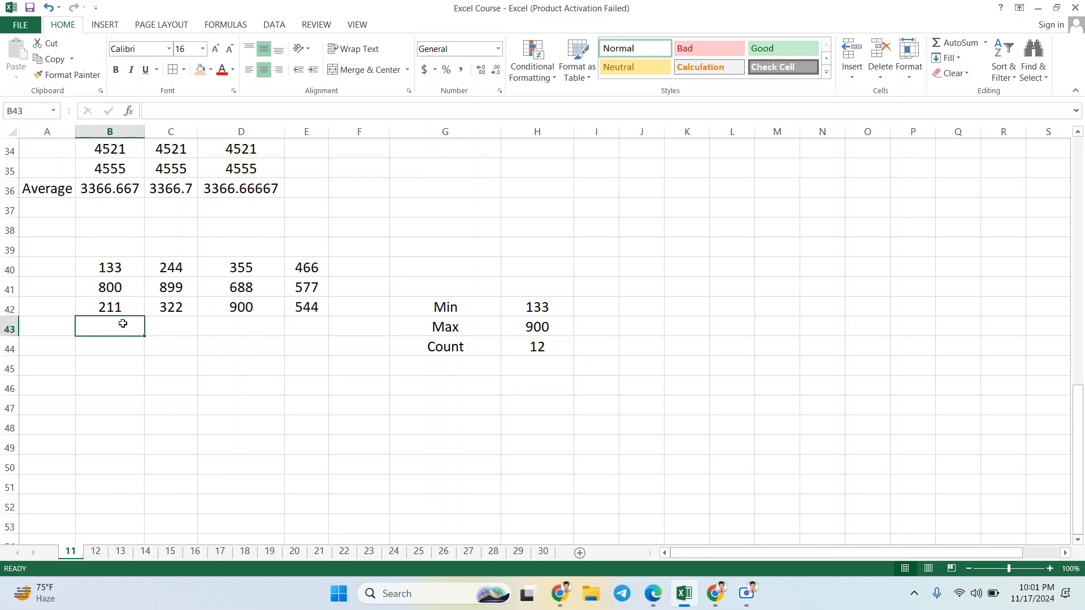
pyautogui.write('521')
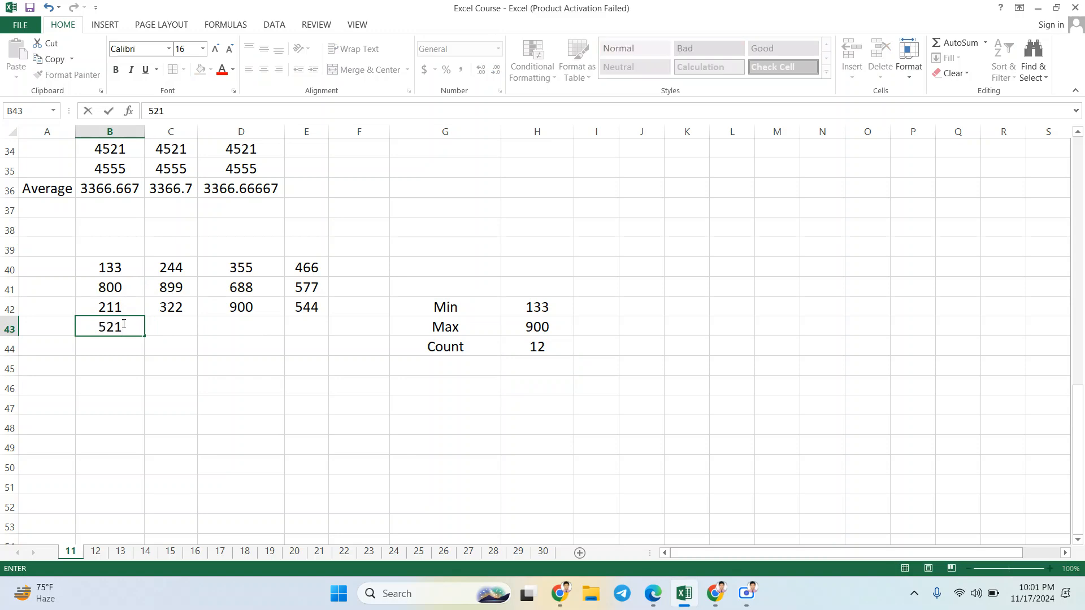
pyautogui.press('Tab')
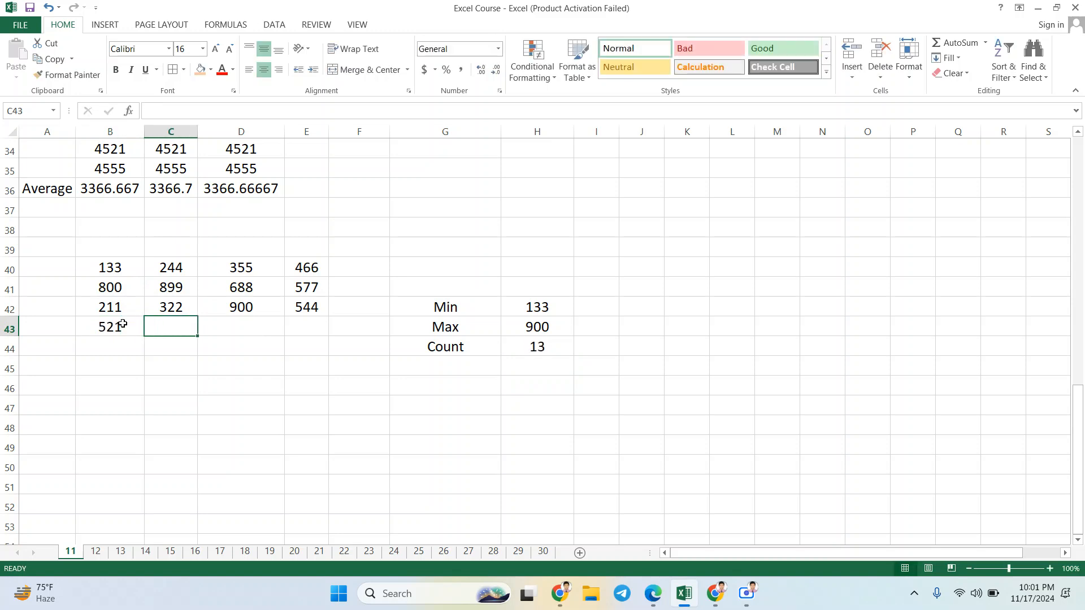
pyautogui.write('8')
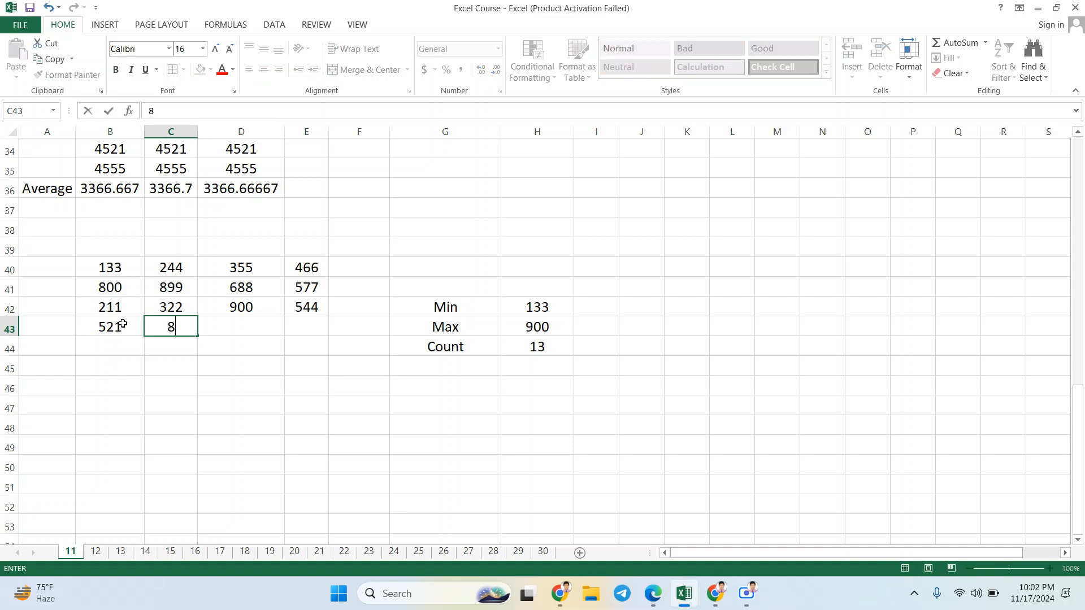
pyautogui.write('75')
pyautogui.press('Tab')
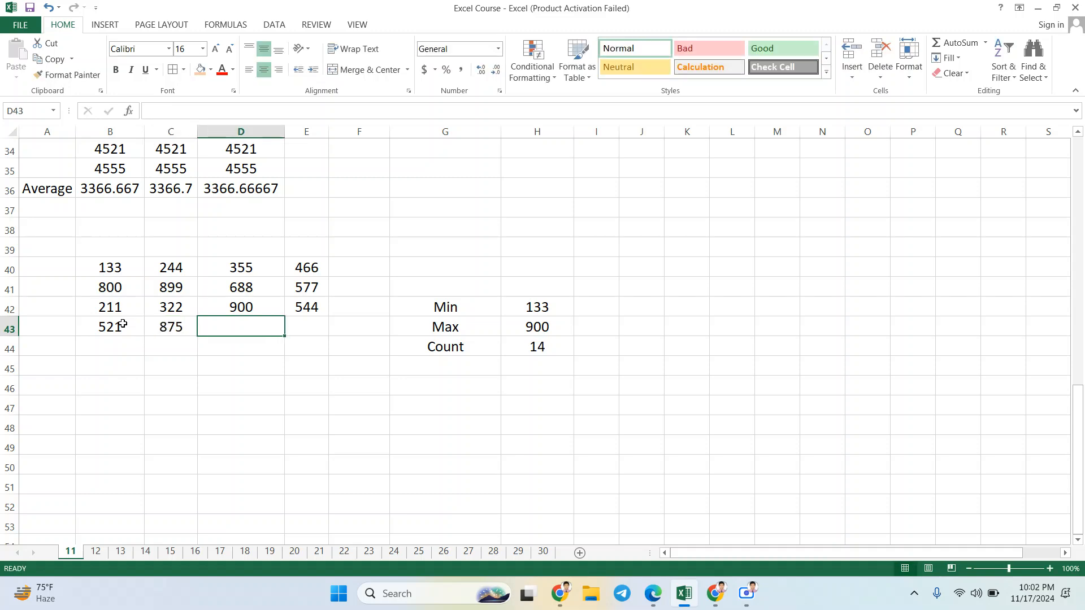
pyautogui.write('960')
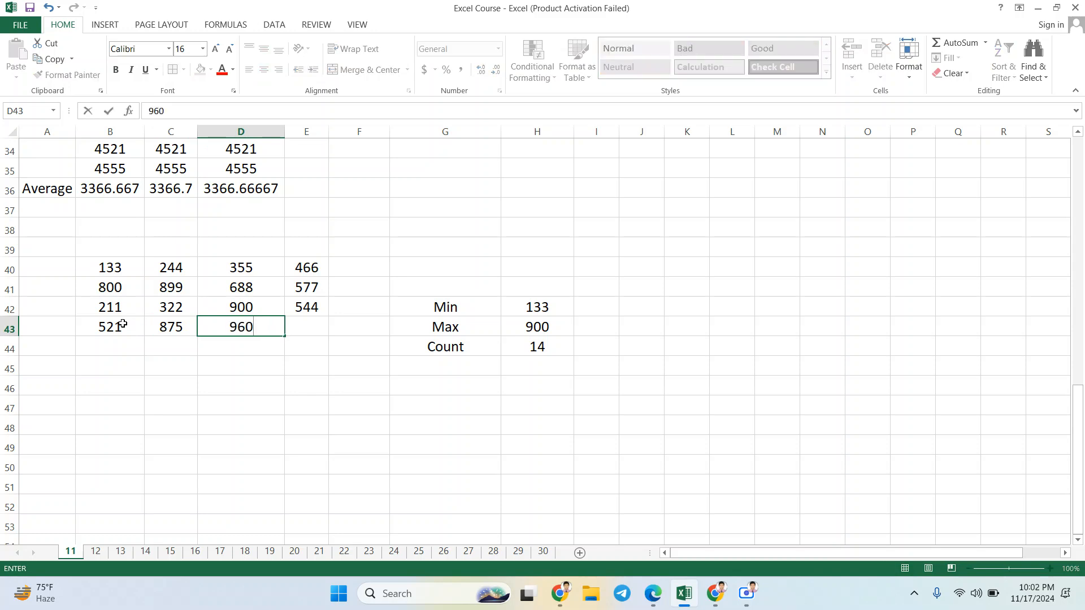
pyautogui.press('Tab')
pyautogui.write('450')
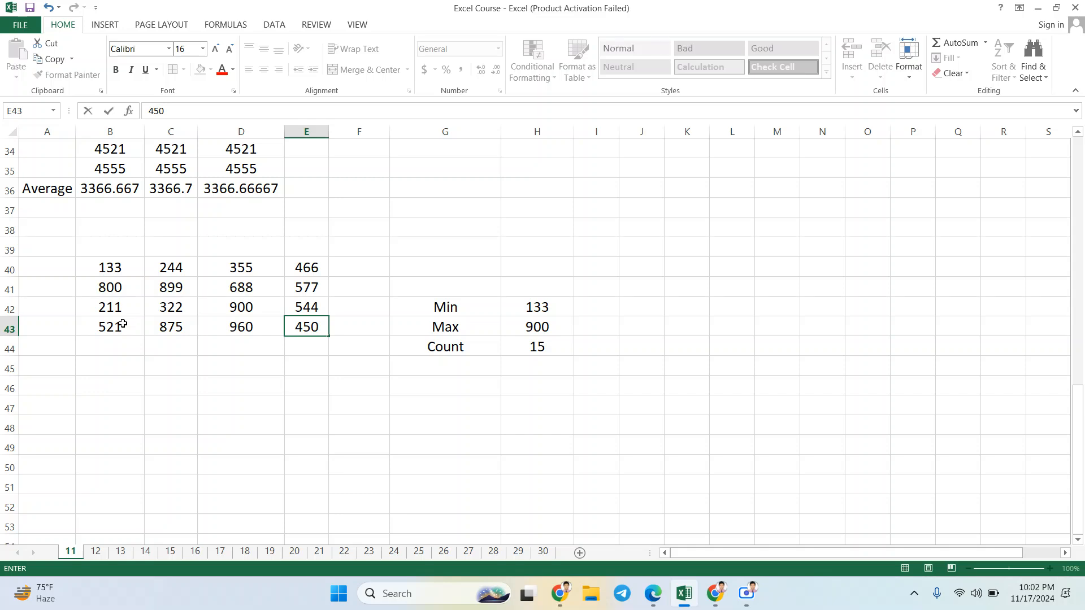
pyautogui.press('Tab')
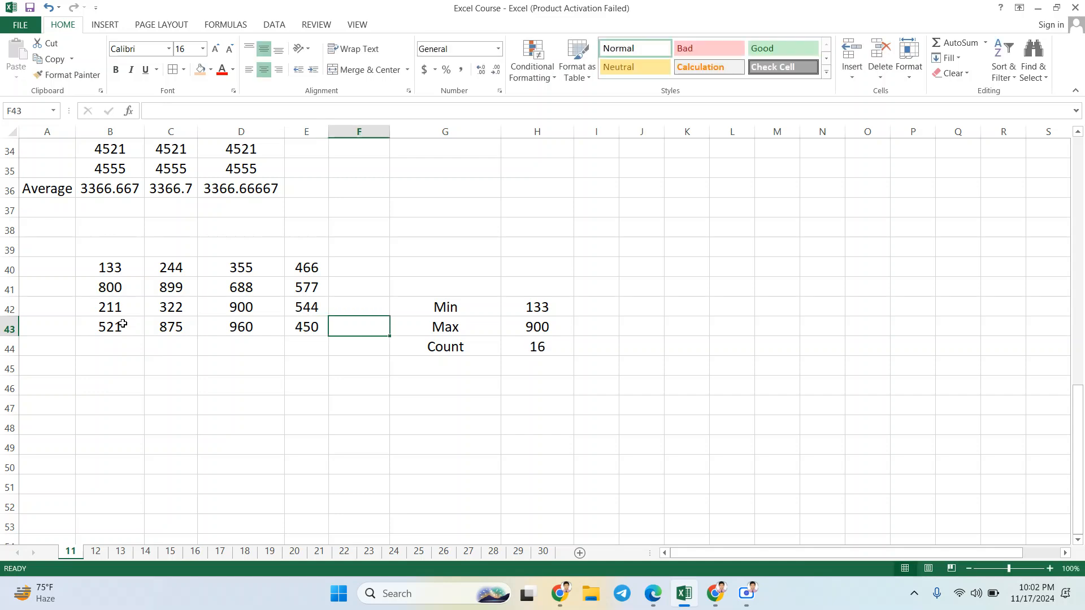
pyautogui.click(469, 369)
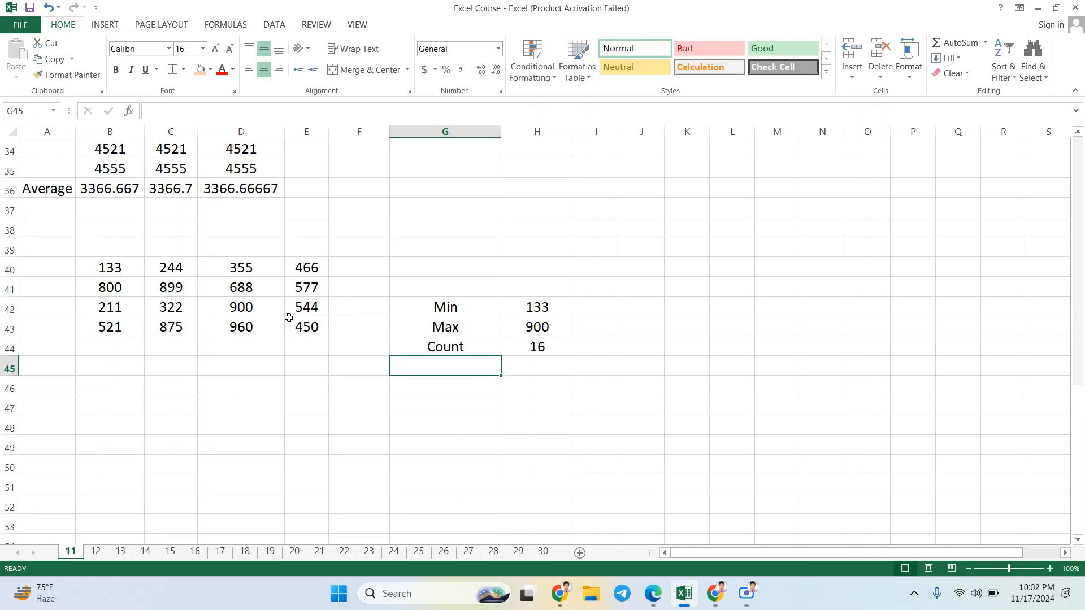
# Step: Replace the numbers in C41 and D41 with the letters A and B
pyautogui.click(171, 289)
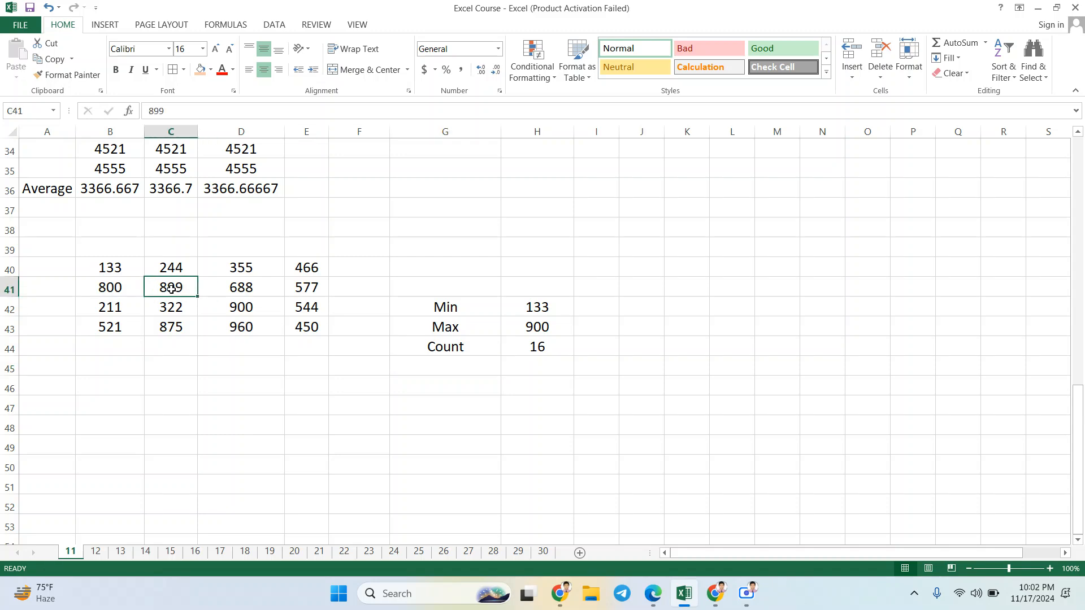
pyautogui.write('A')
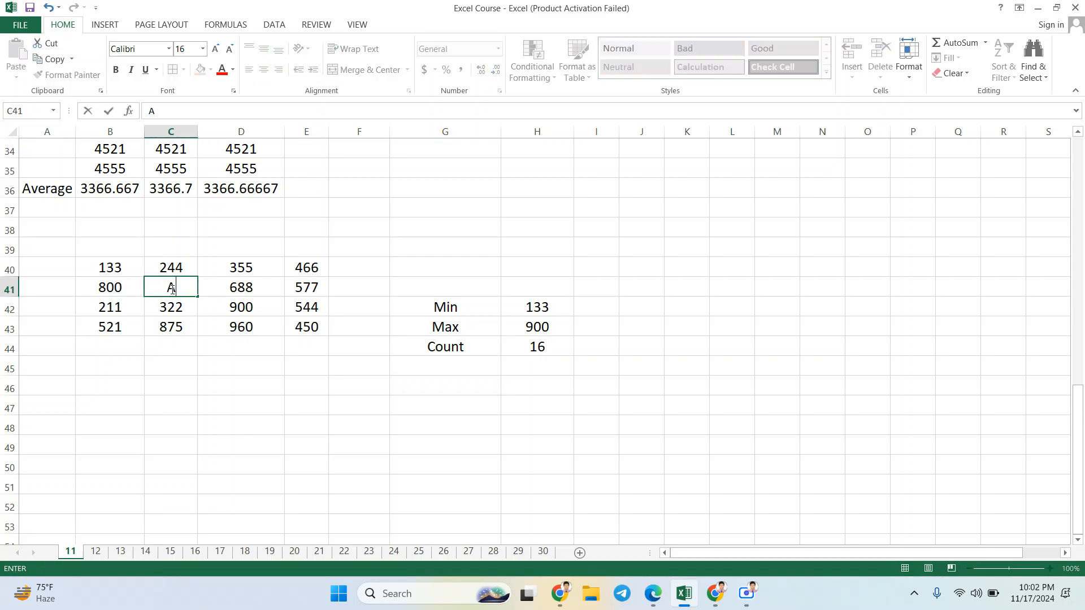
pyautogui.press('Tab')
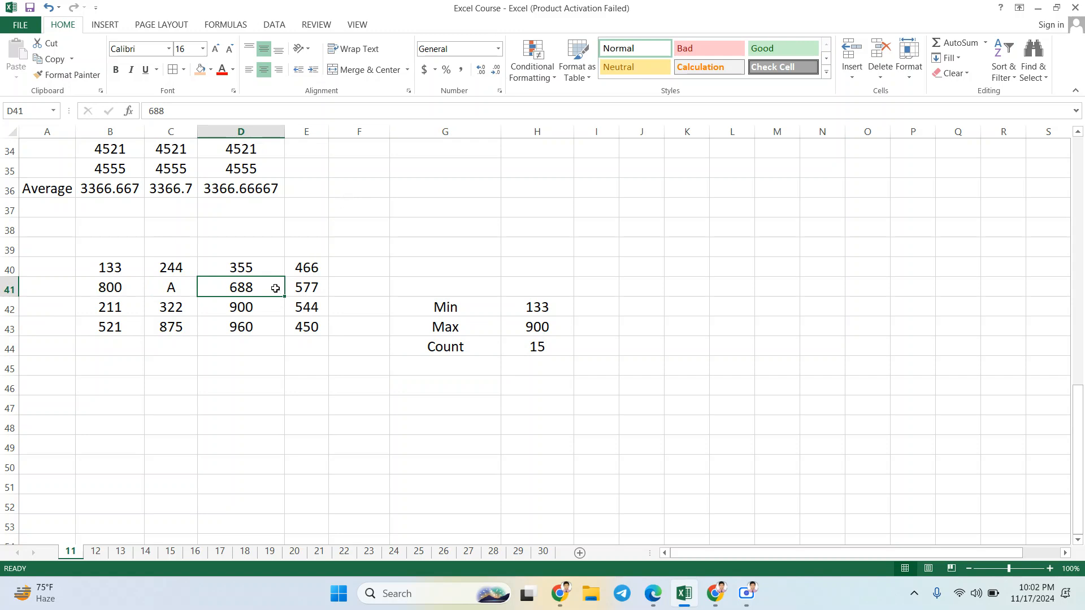
pyautogui.write('B')
pyautogui.press('Tab')
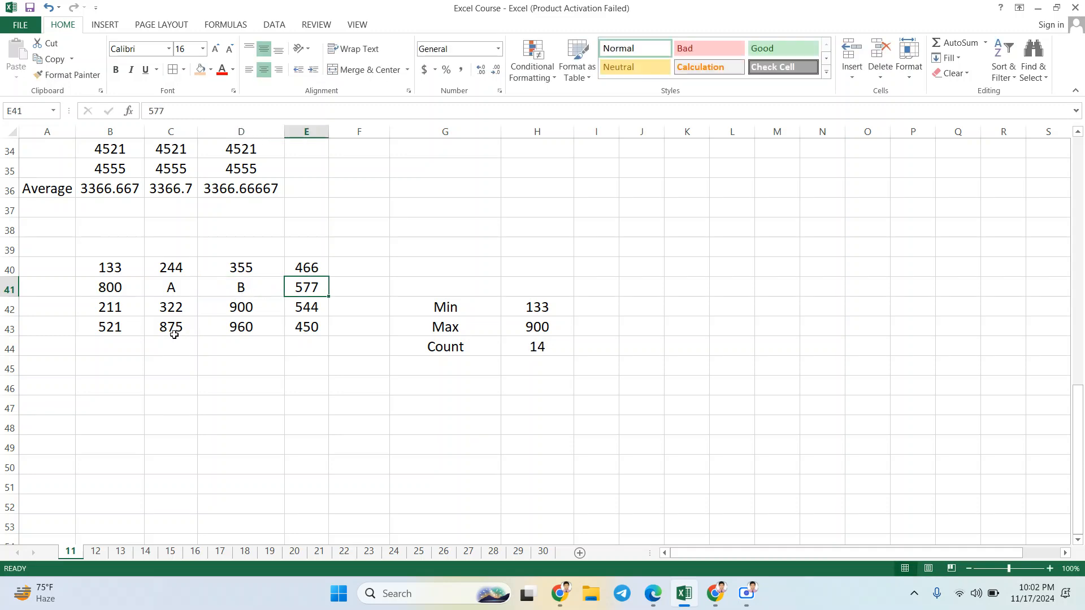
# Step: Replace the number in B43 with the letter C and the one in E43 with X
pyautogui.click(116, 327)
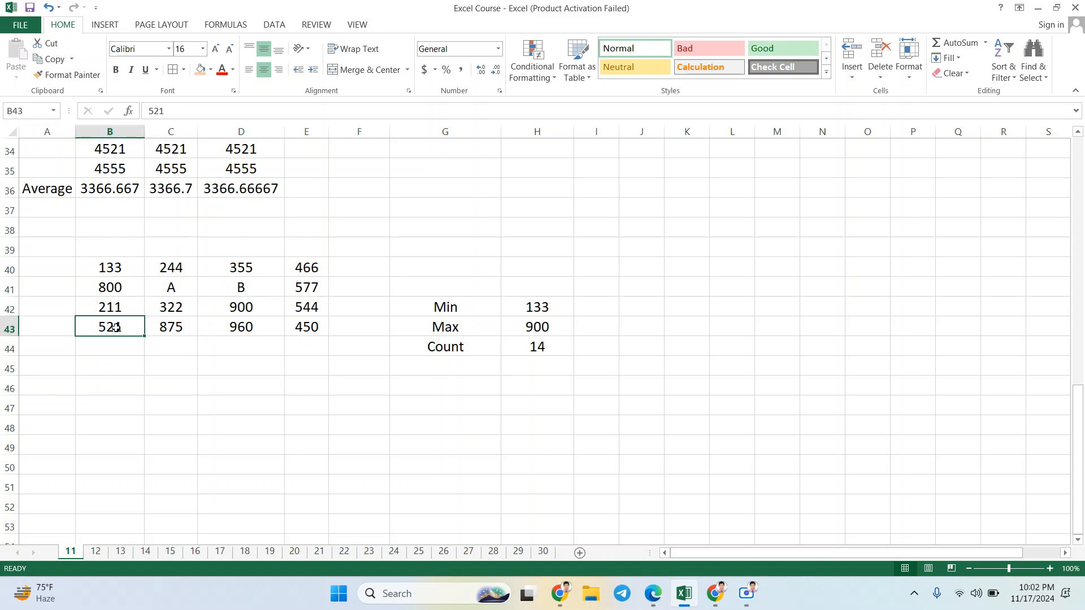
pyautogui.write('C')
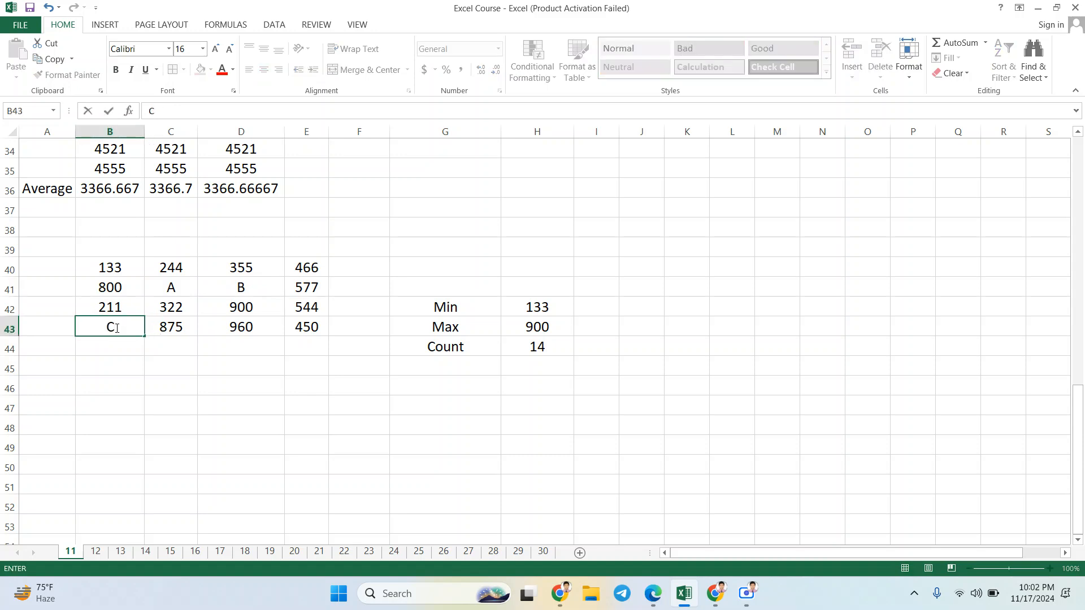
pyautogui.press('Tab')
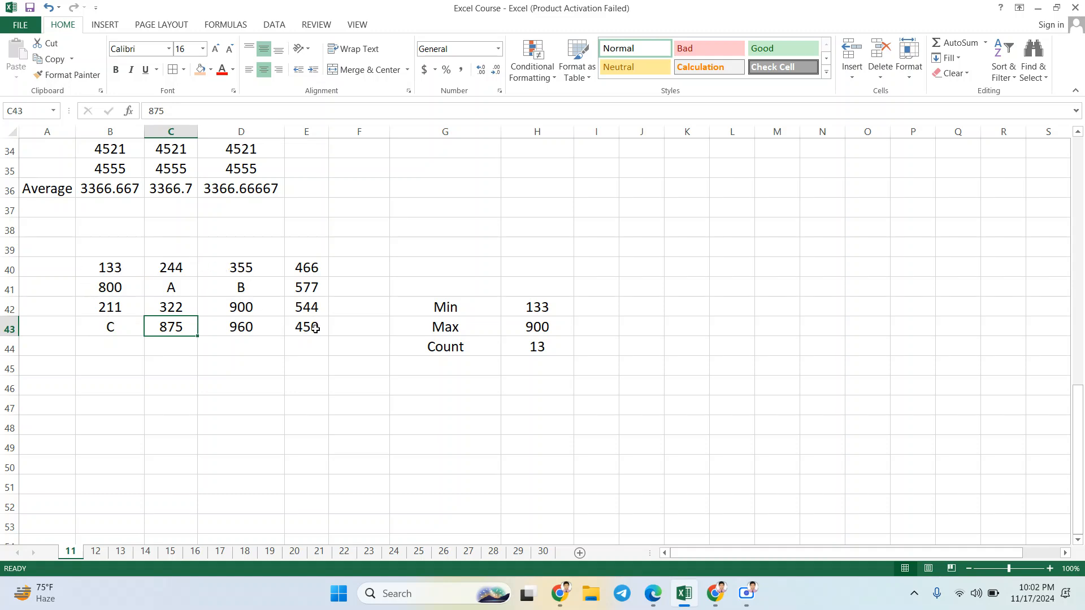
pyautogui.press('Tab')
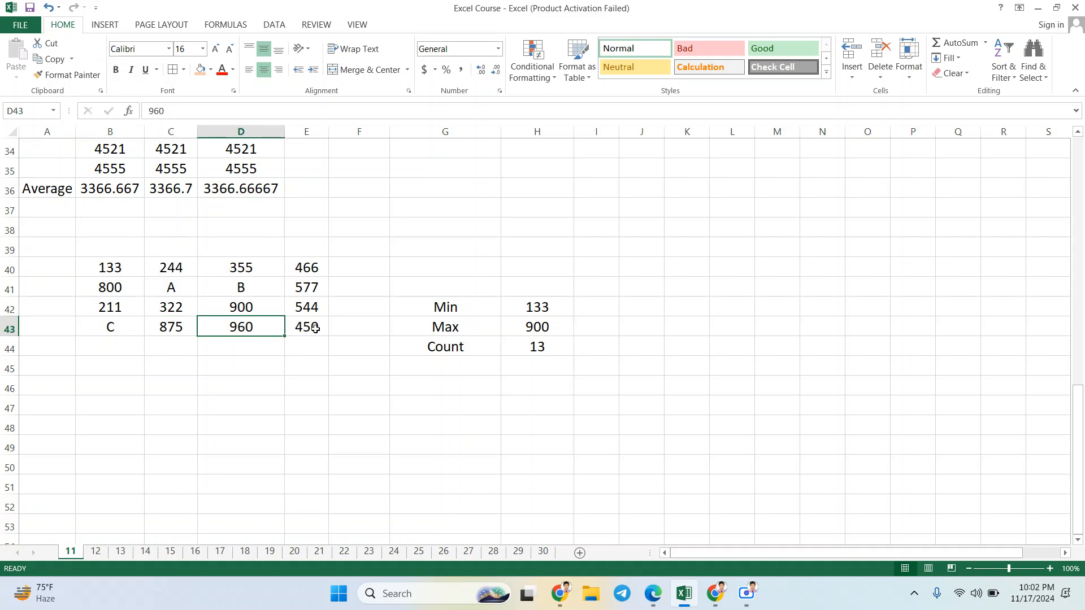
pyautogui.press('Tab')
pyautogui.press('Tab')
pyautogui.click(315, 328)
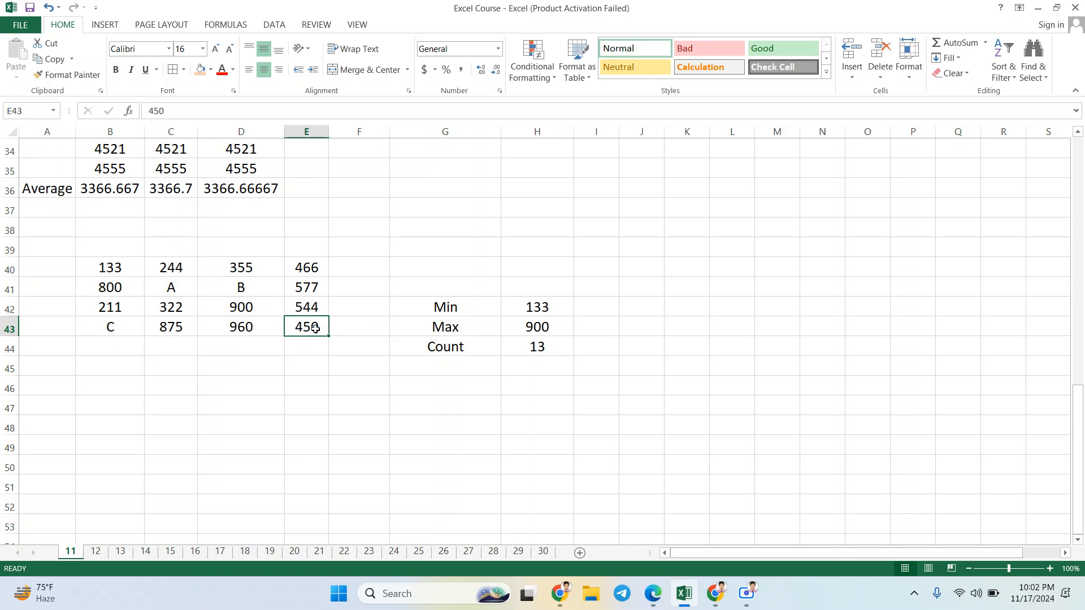
pyautogui.write('X')
pyautogui.press('Return')
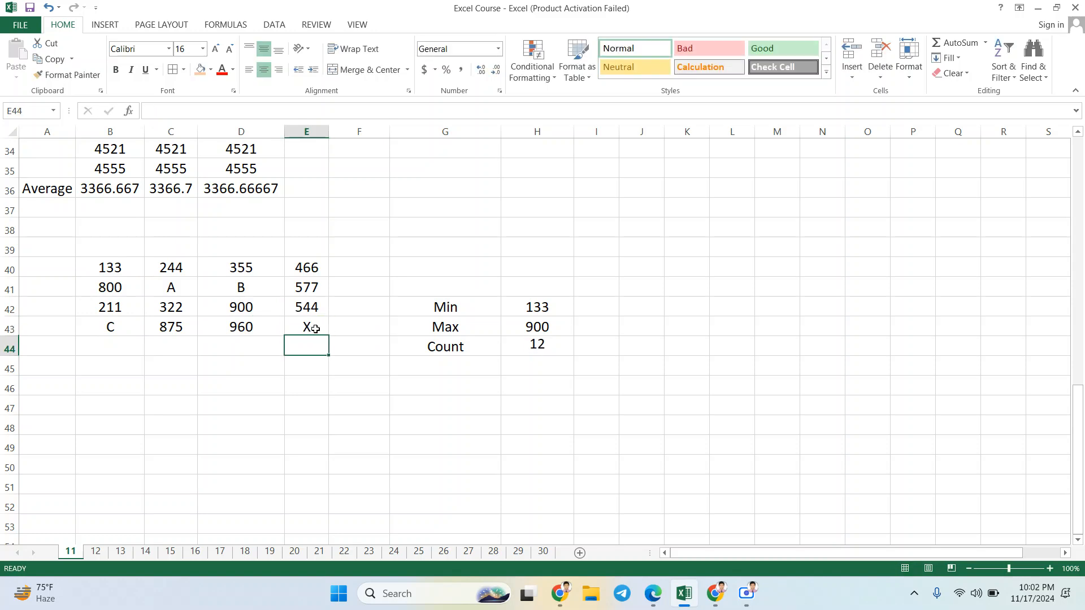
# Step: Add the label CountA in G45, below the Count label
pyautogui.click(455, 374)
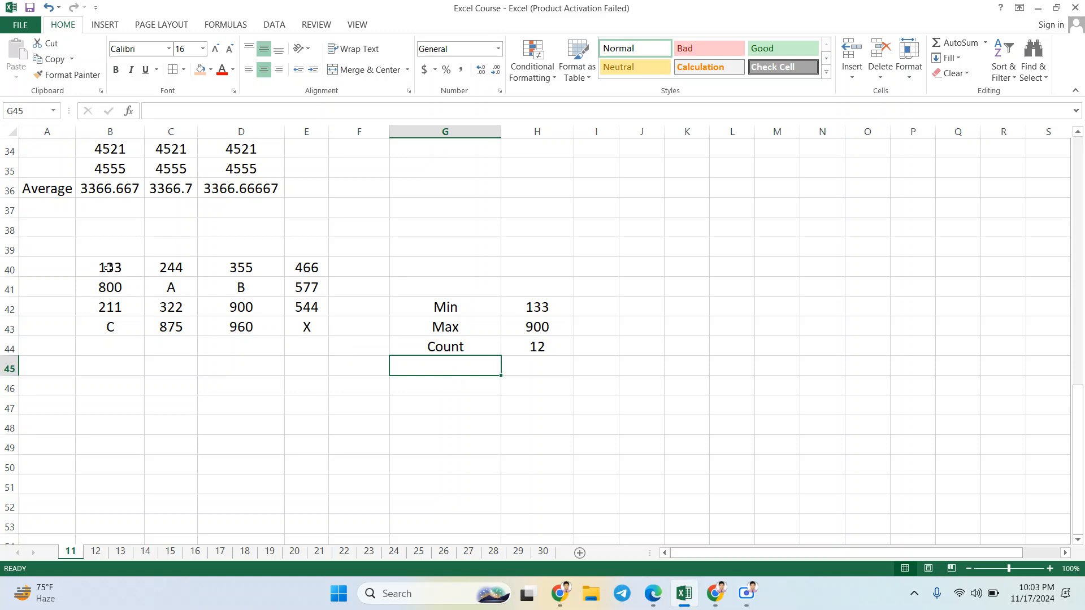
pyautogui.write('=')
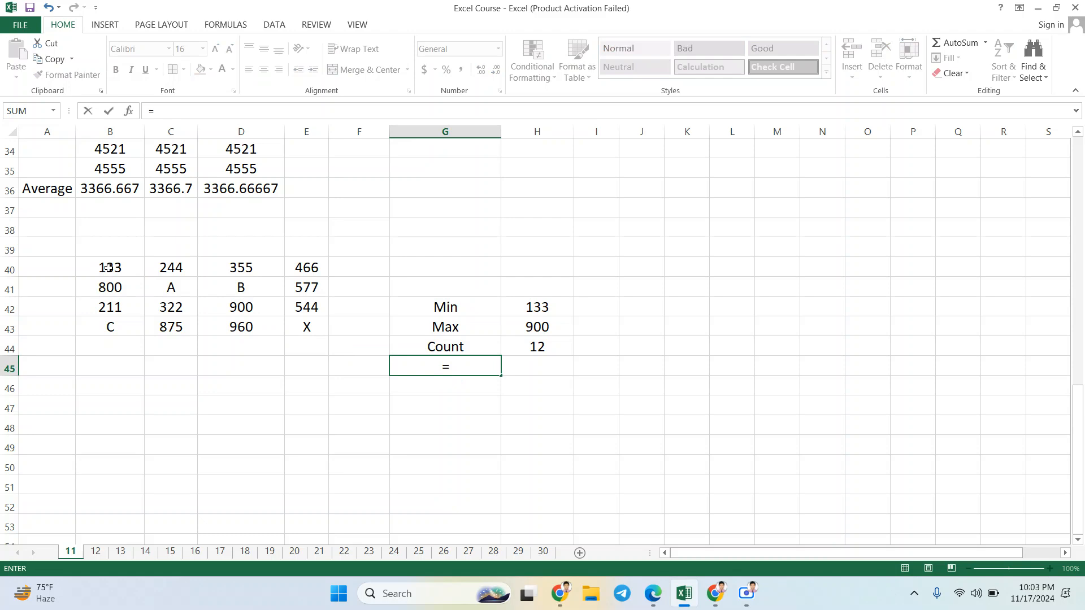
pyautogui.press('BackSpace')
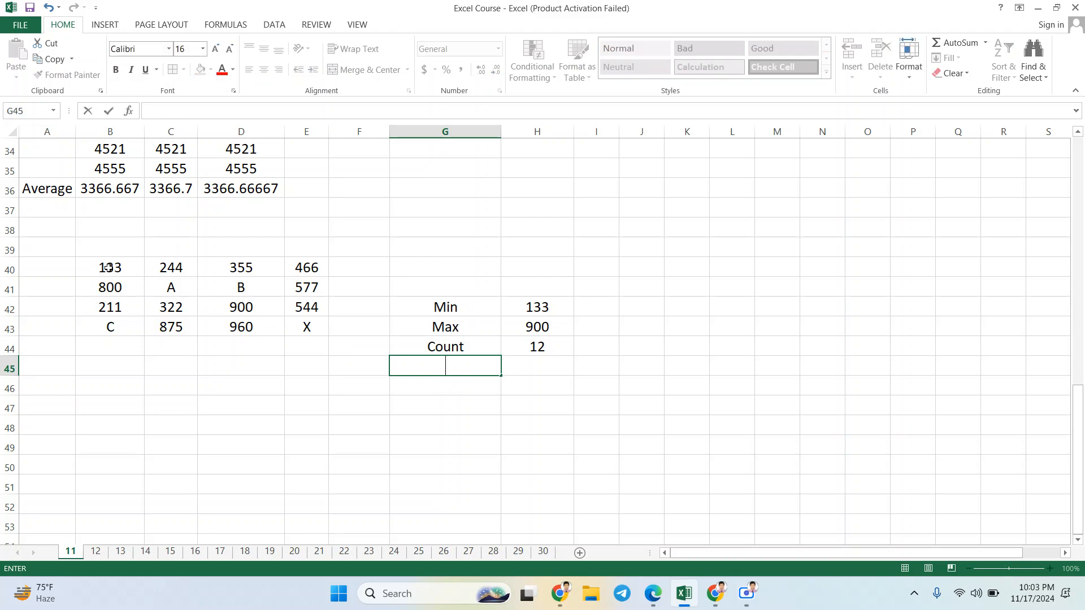
pyautogui.write('CountA')
# Step: Enter the formula =COUNTA(B40:E43) in H45, beside the CountA label, to count all non-empty cells
pyautogui.click(535, 366)
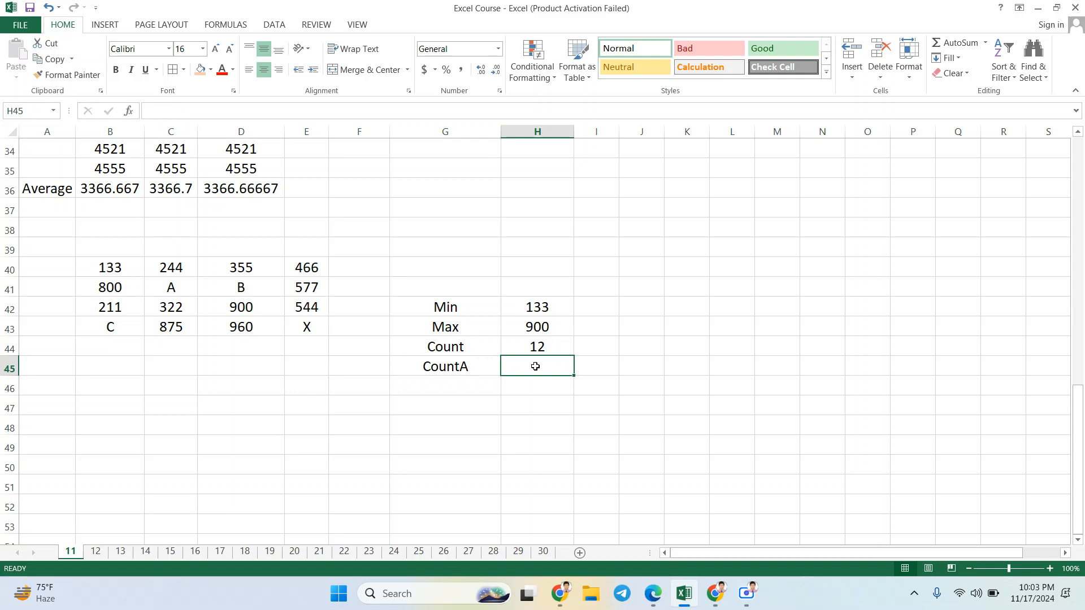
pyautogui.write('=')
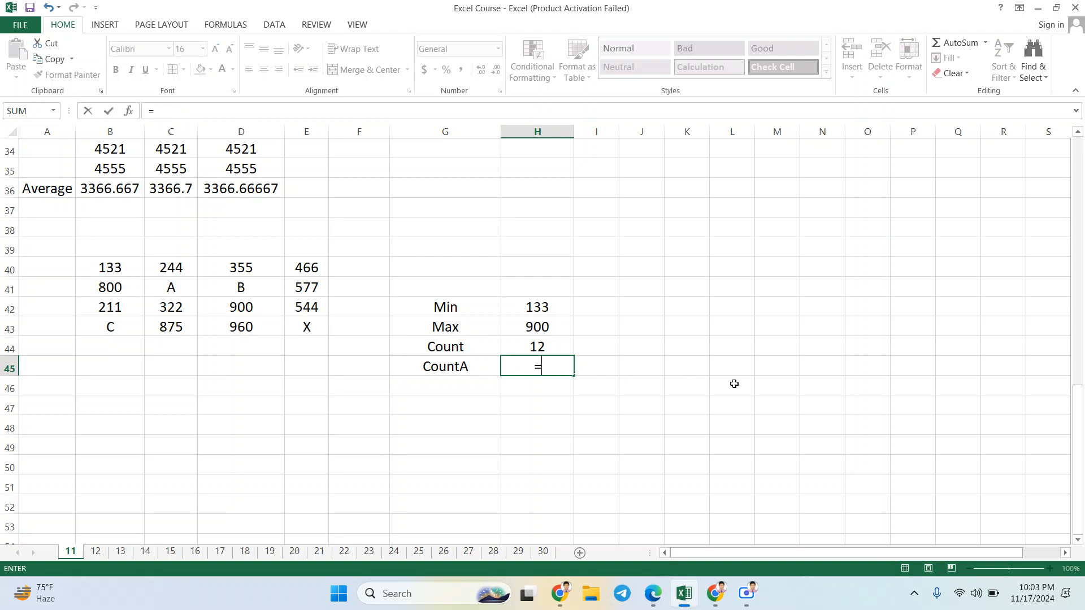
pyautogui.write('COU')
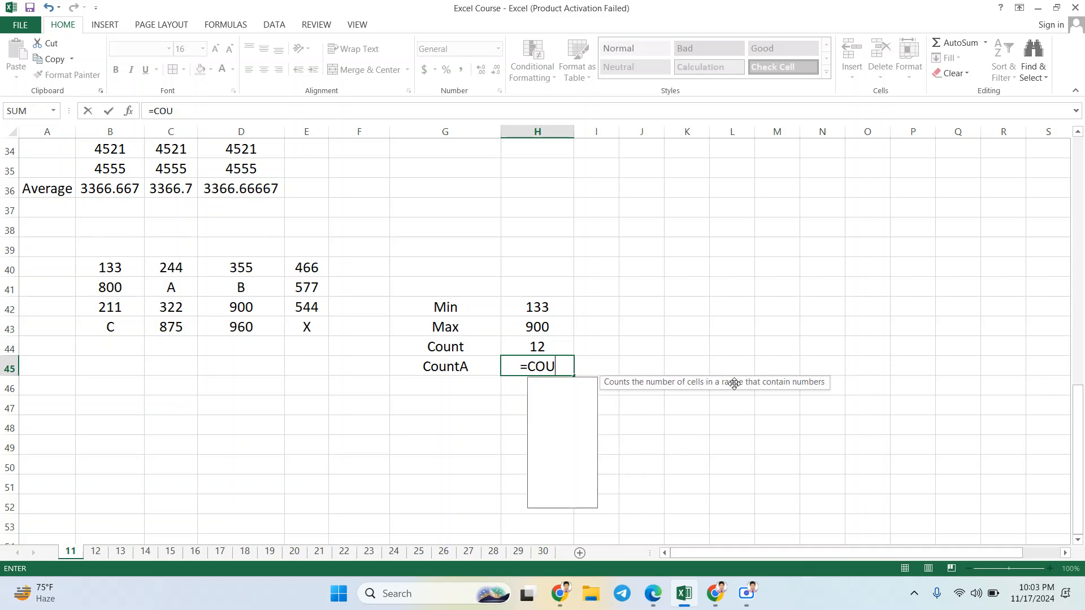
pyautogui.write('NTA')
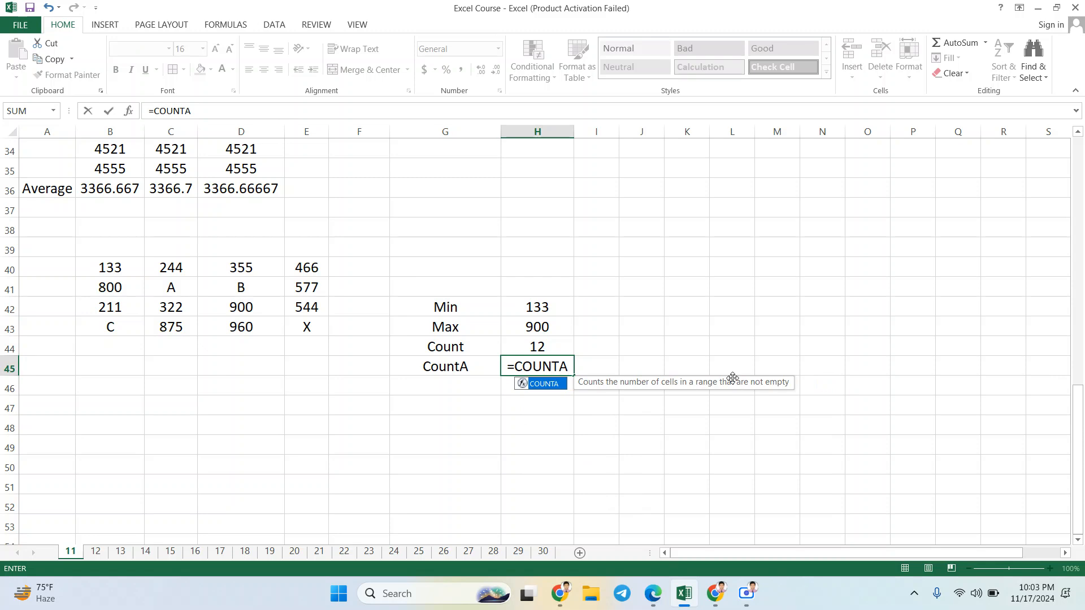
pyautogui.write('(')
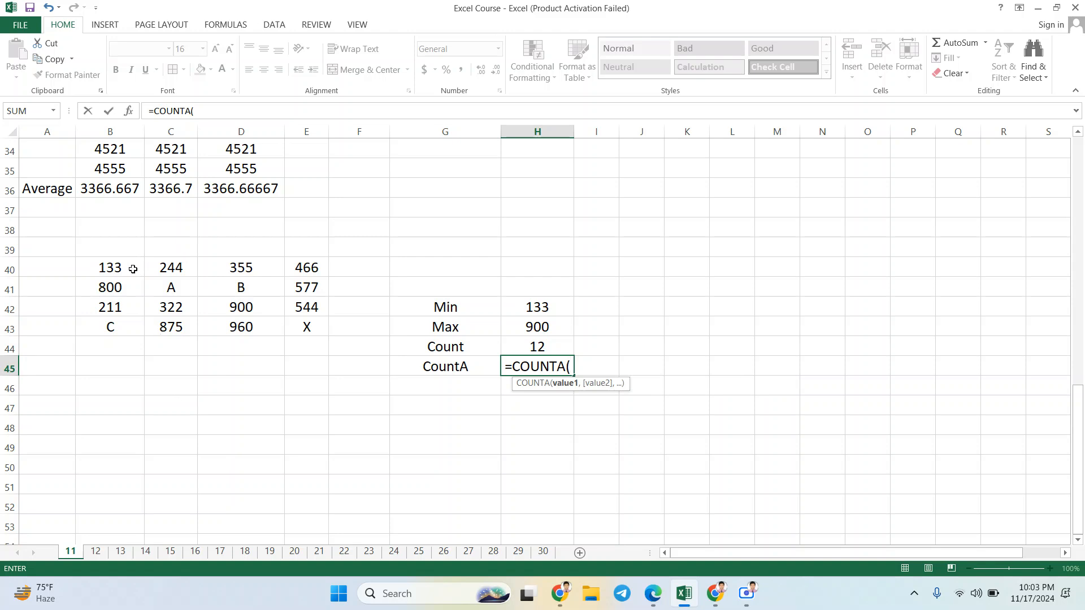
pyautogui.moveTo(132, 270); pyautogui.dragTo(297, 324)
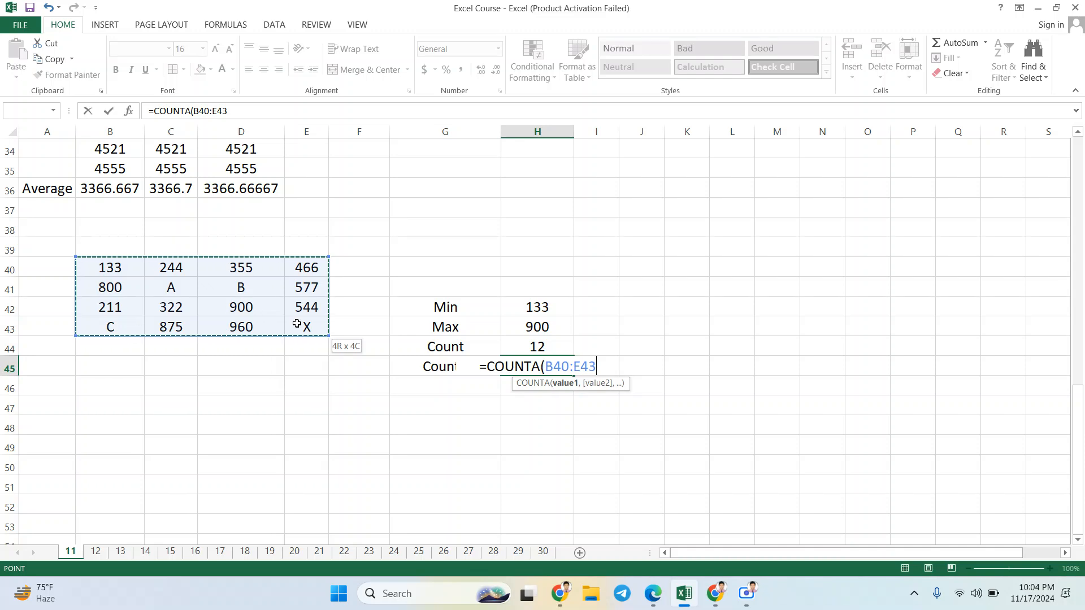
pyautogui.moveTo(297, 323); pyautogui.dragTo(297, 324)
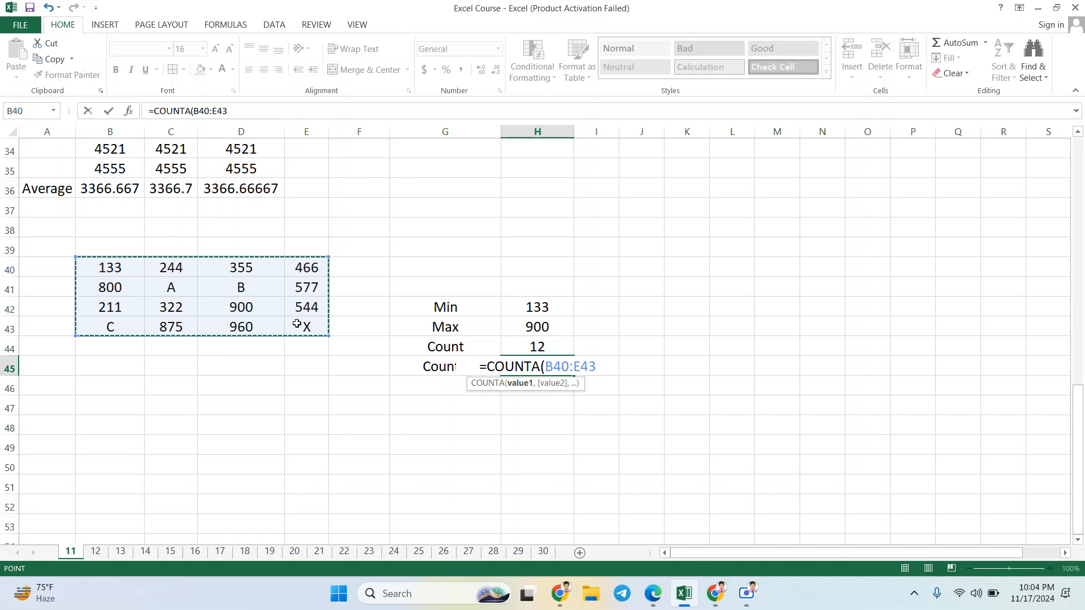
pyautogui.write(')')
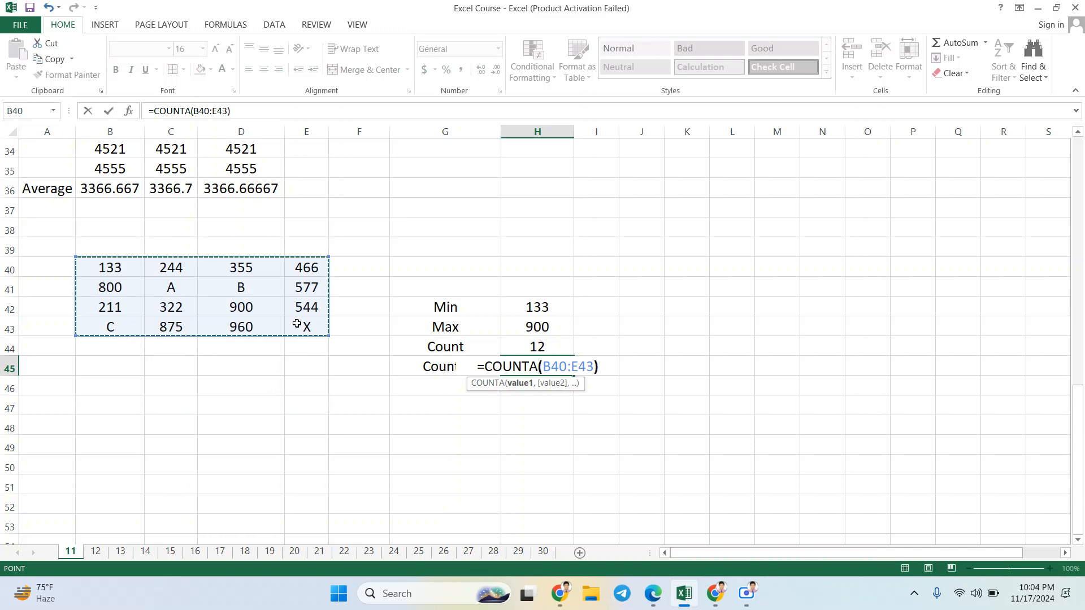
pyautogui.press('Return')
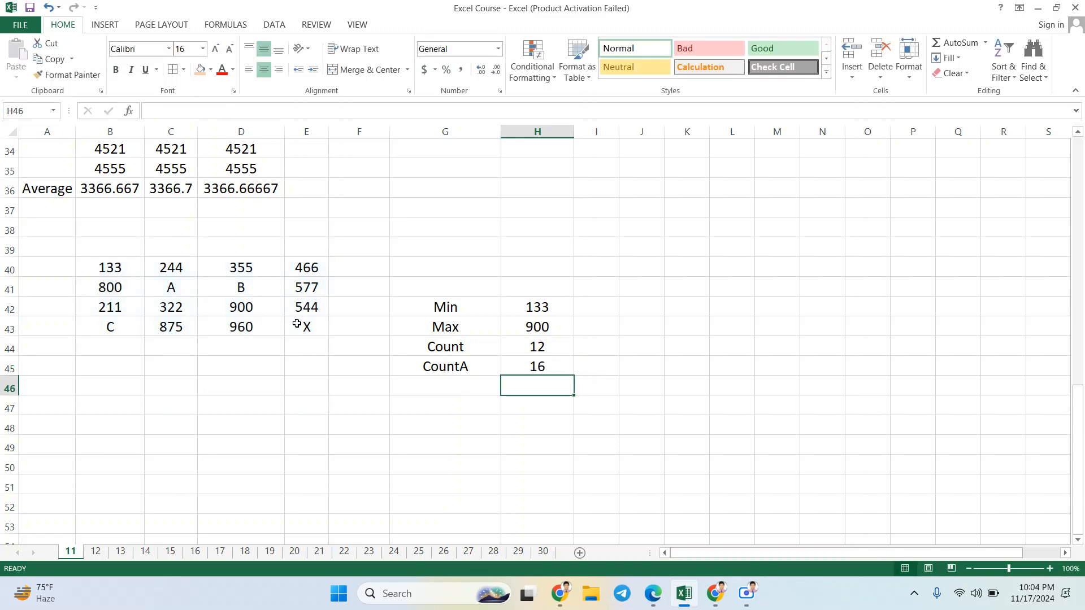
# Step: Compare the CountA result in H45 with the range B40:E43, checking the cells that contain letters
pyautogui.click(528, 365)
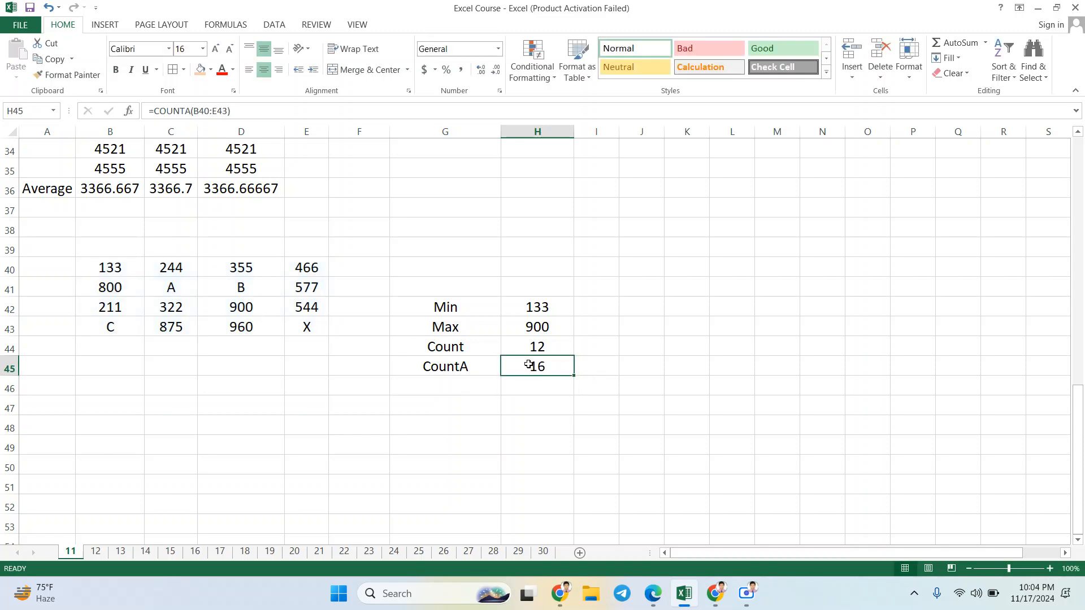
pyautogui.moveTo(124, 270); pyautogui.dragTo(305, 327)
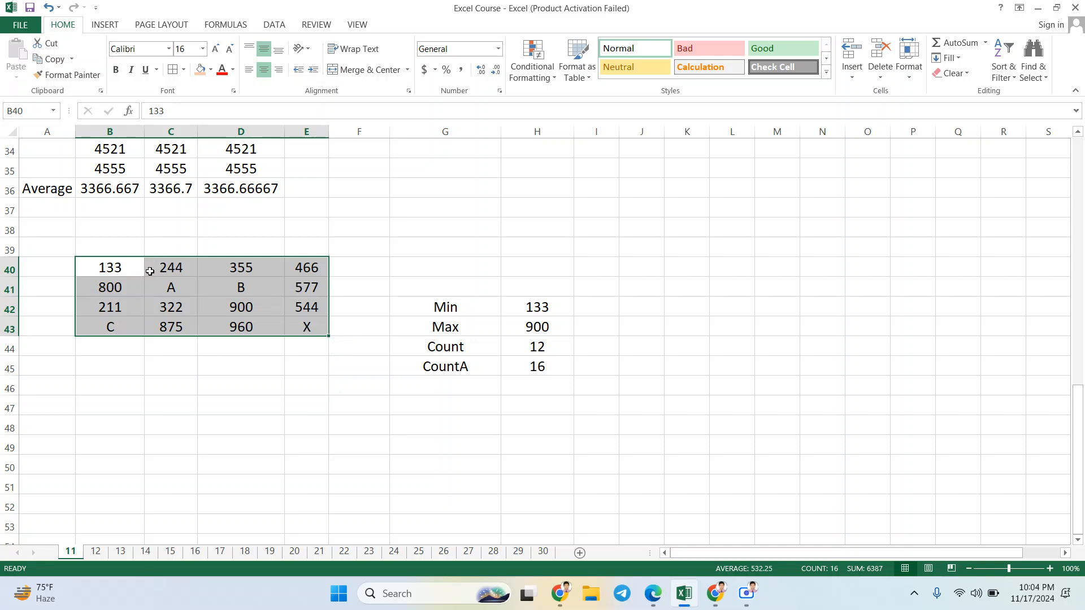
pyautogui.click(183, 270)
pyautogui.click(183, 286)
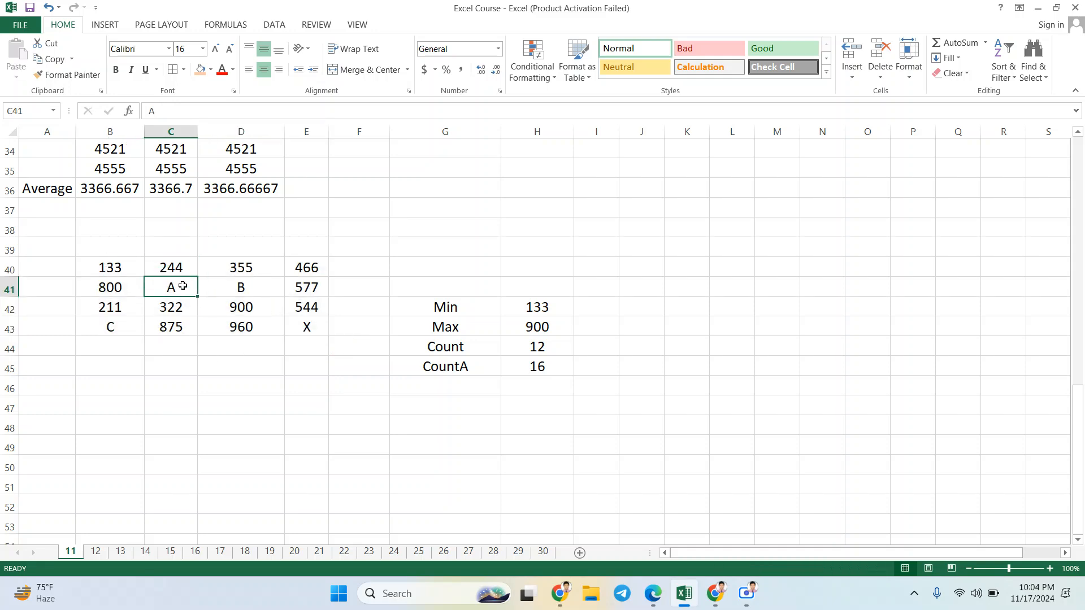
pyautogui.click(246, 291)
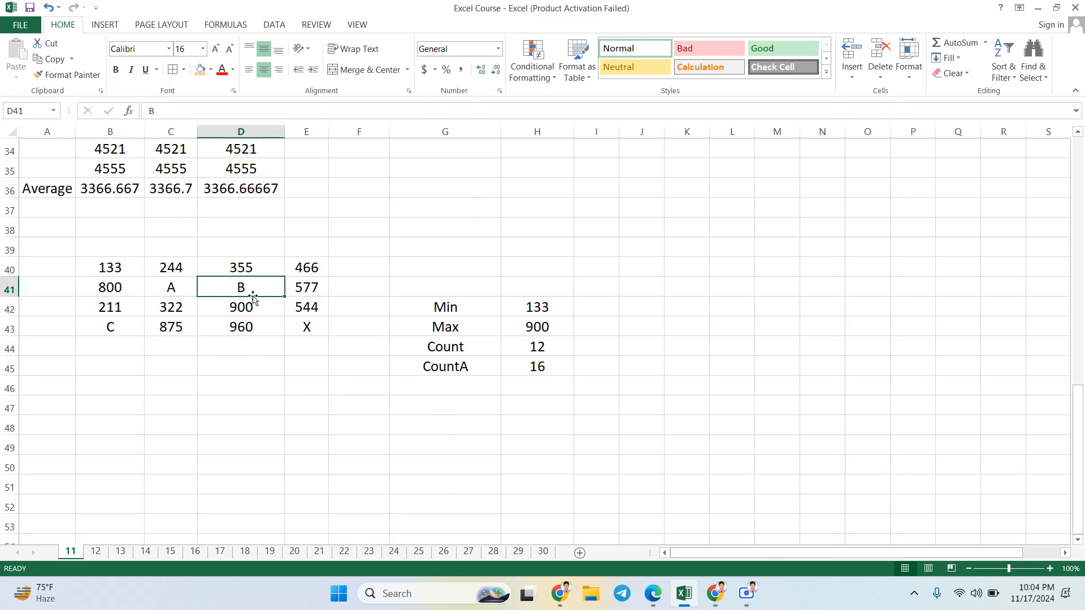
pyautogui.click(308, 328)
pyautogui.click(540, 369)
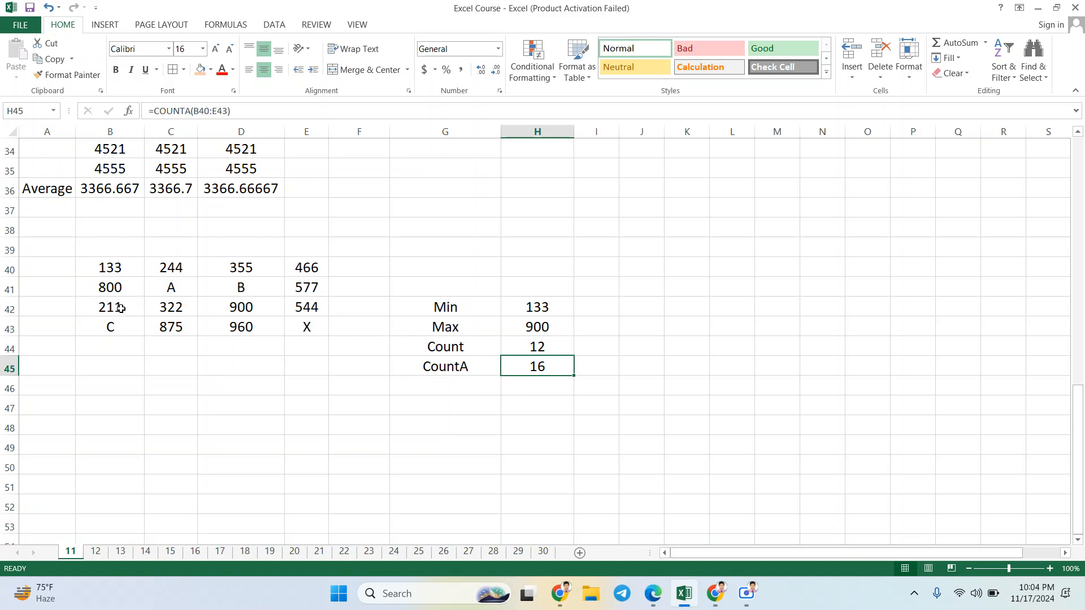
# Step: Try the value 0 in B42, check its effect on the Min and CountA results, and undo the entry
pyautogui.click(121, 309)
pyautogui.write('0')
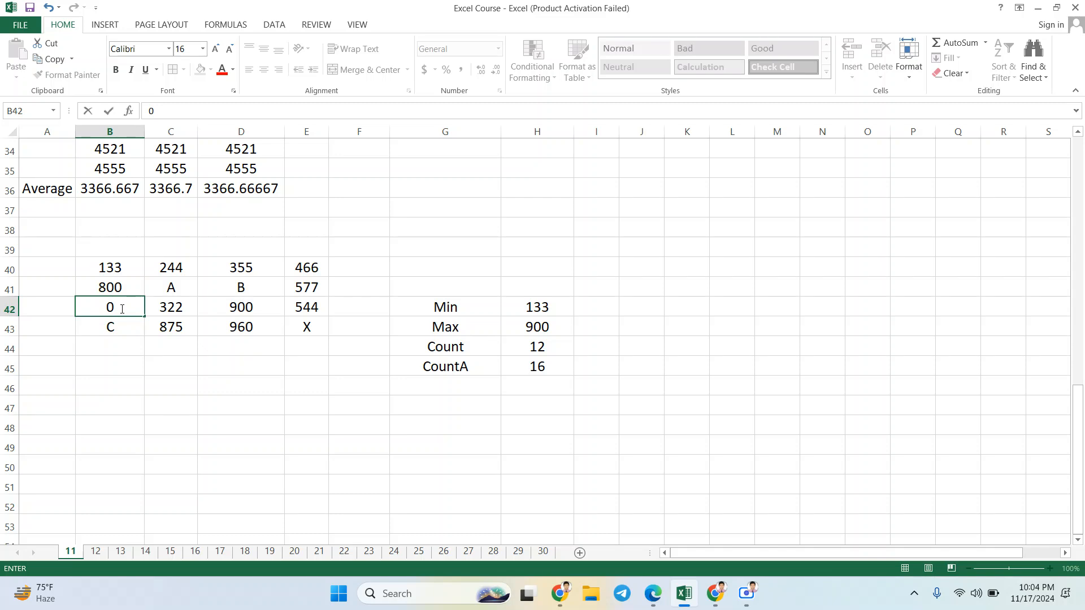
pyautogui.press('Return')
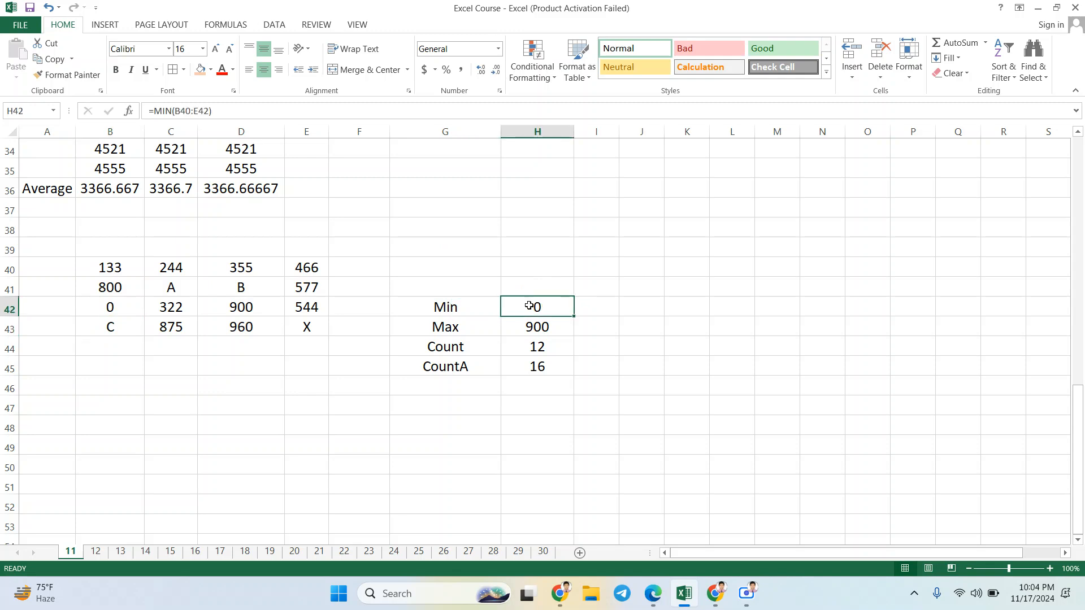
pyautogui.click(118, 309)
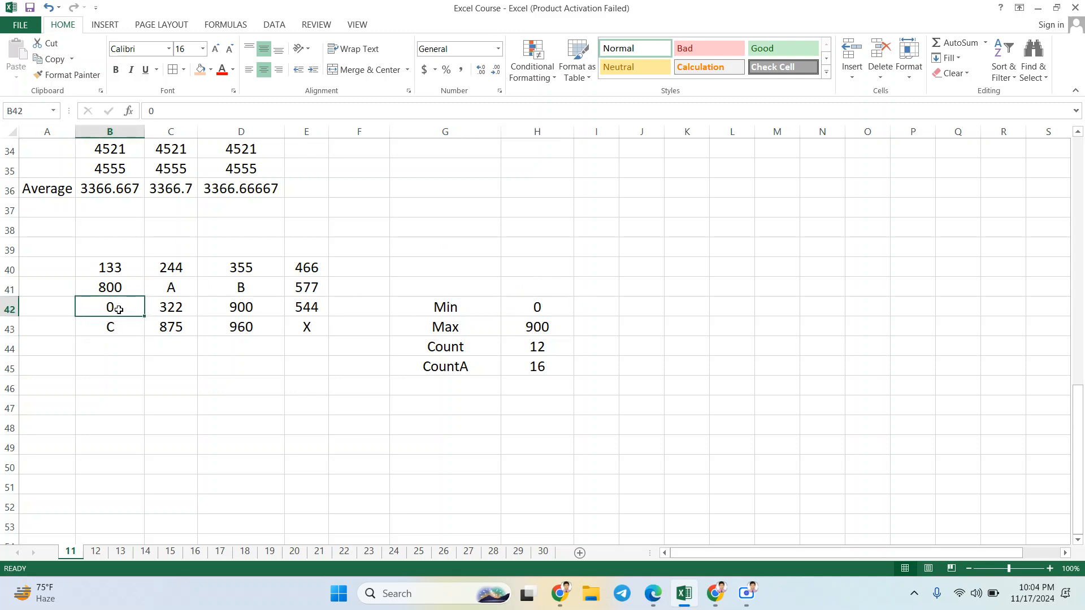
pyautogui.click(533, 371)
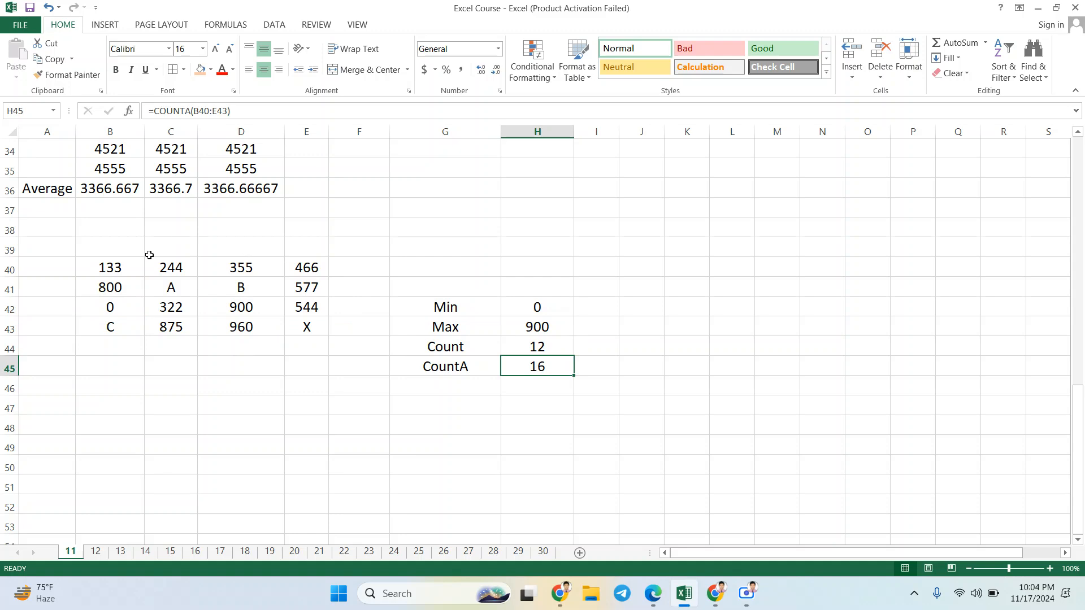
pyautogui.click(112, 307)
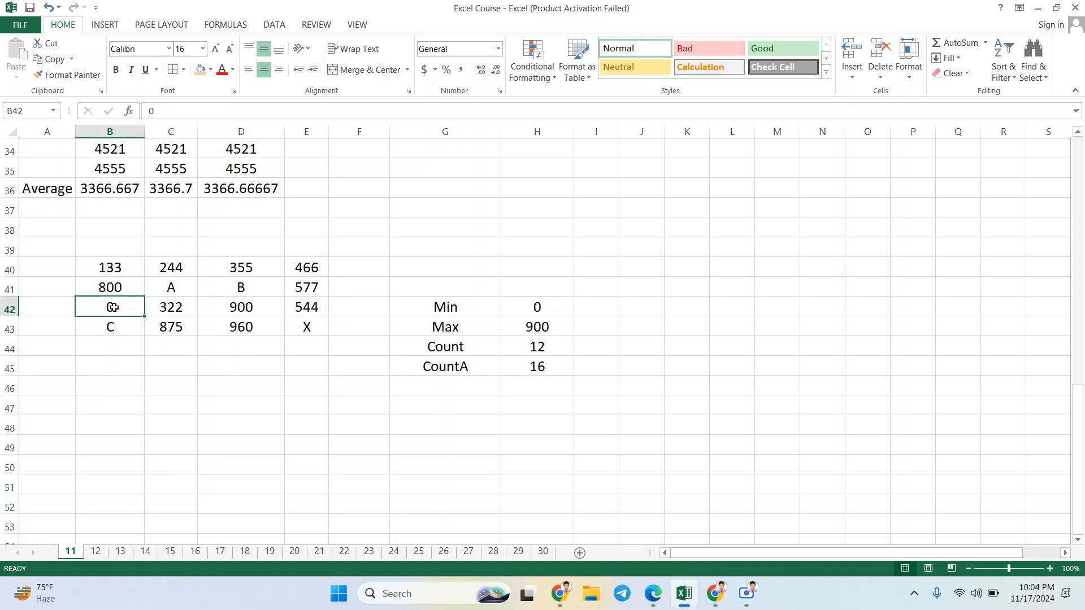
pyautogui.click(527, 371)
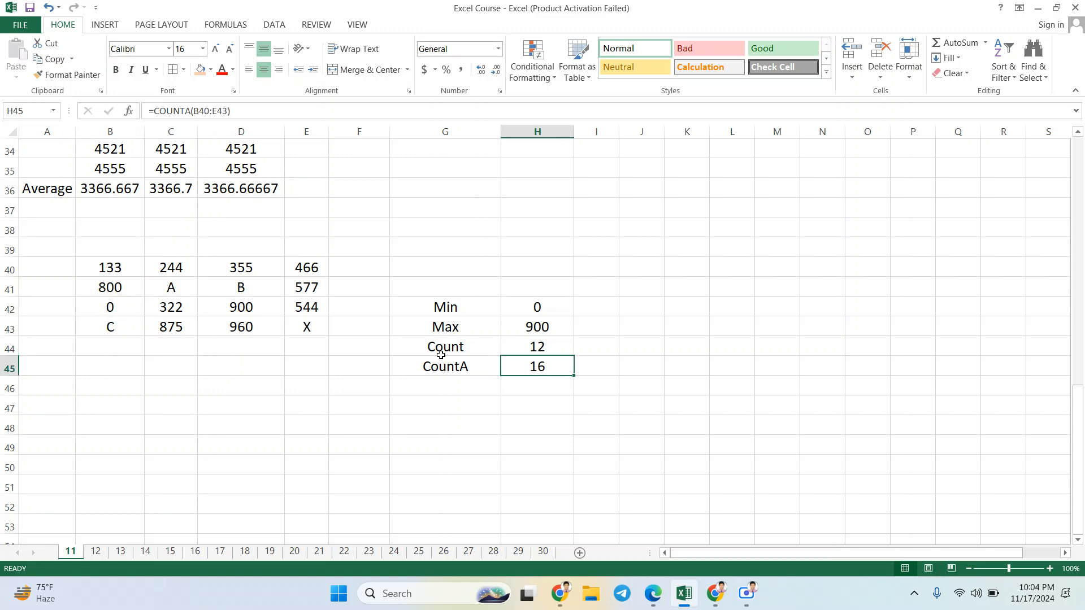
pyautogui.hotkey('ctrl', 'z')
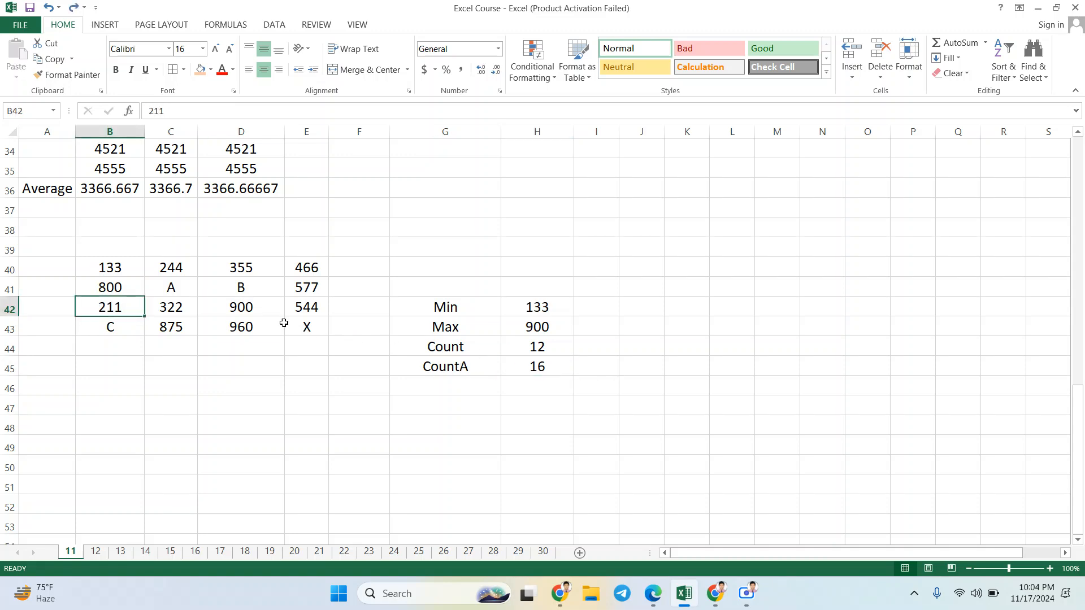
# Step: Review the data range B40:E43 and add the label TEXT in G46, below the CountA label
pyautogui.moveTo(118, 267); pyautogui.dragTo(297, 333)
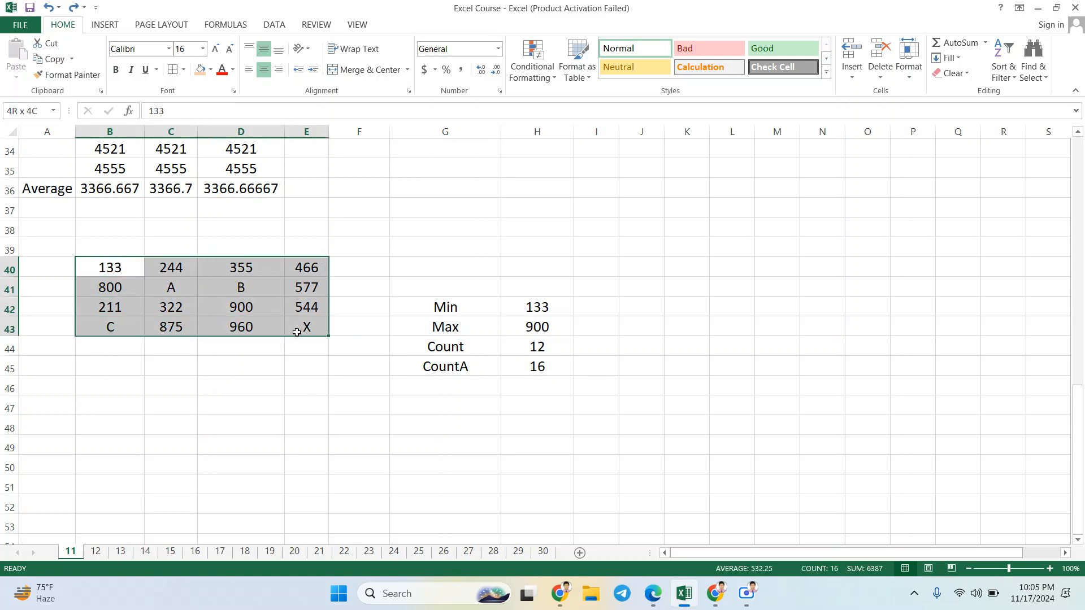
pyautogui.click(474, 393)
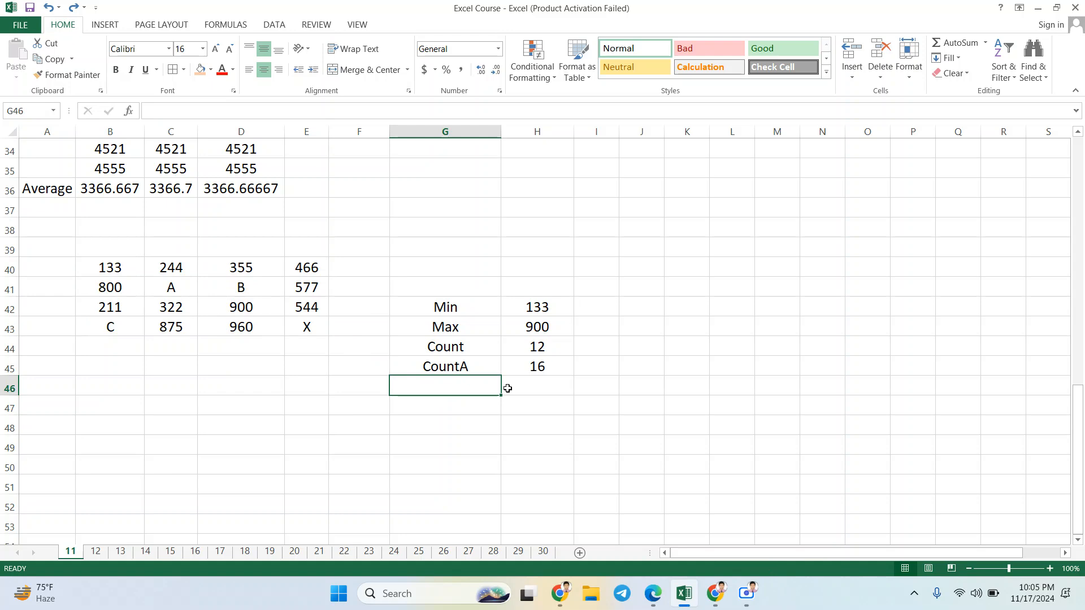
pyautogui.write('TEX')
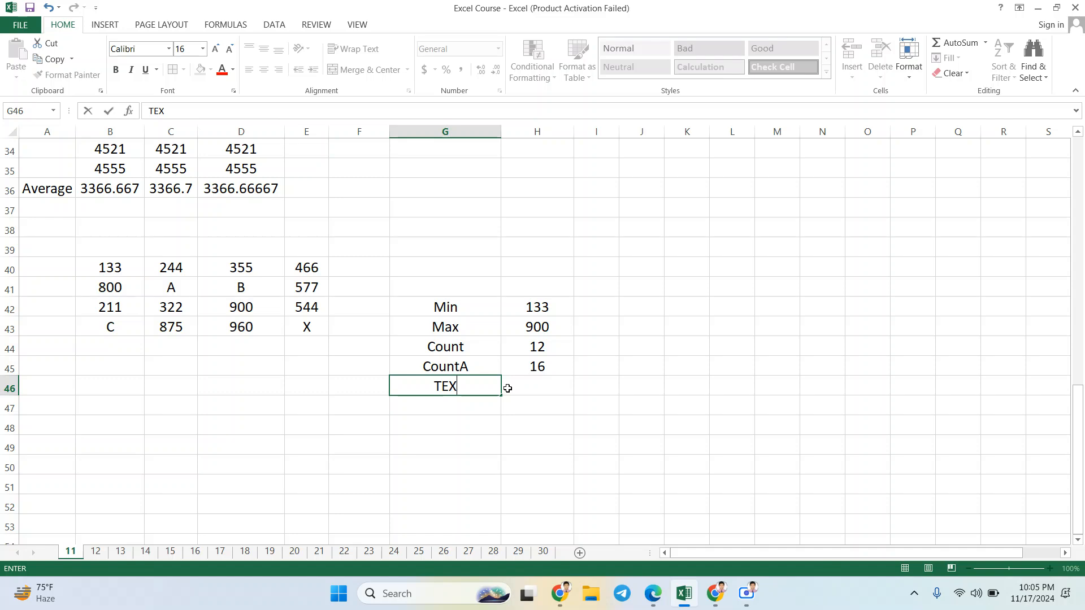
pyautogui.write('T')
pyautogui.click(507, 388)
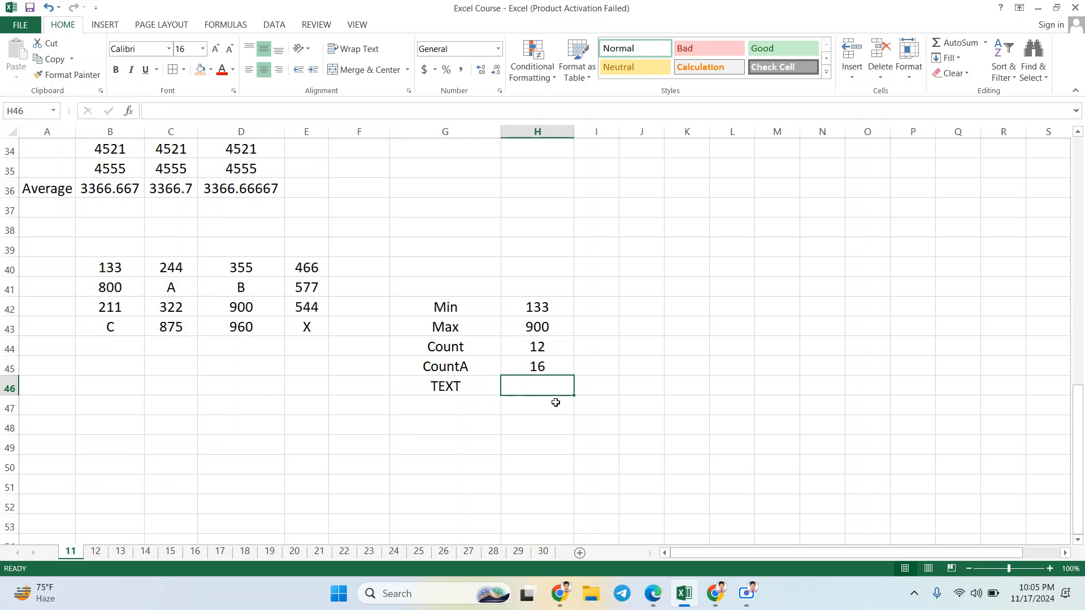
# Step: Enter the formula =SUM(H45-H44) in H46, beside the TEXT label, to subtract the Count result from the CountA result
pyautogui.click(533, 368)
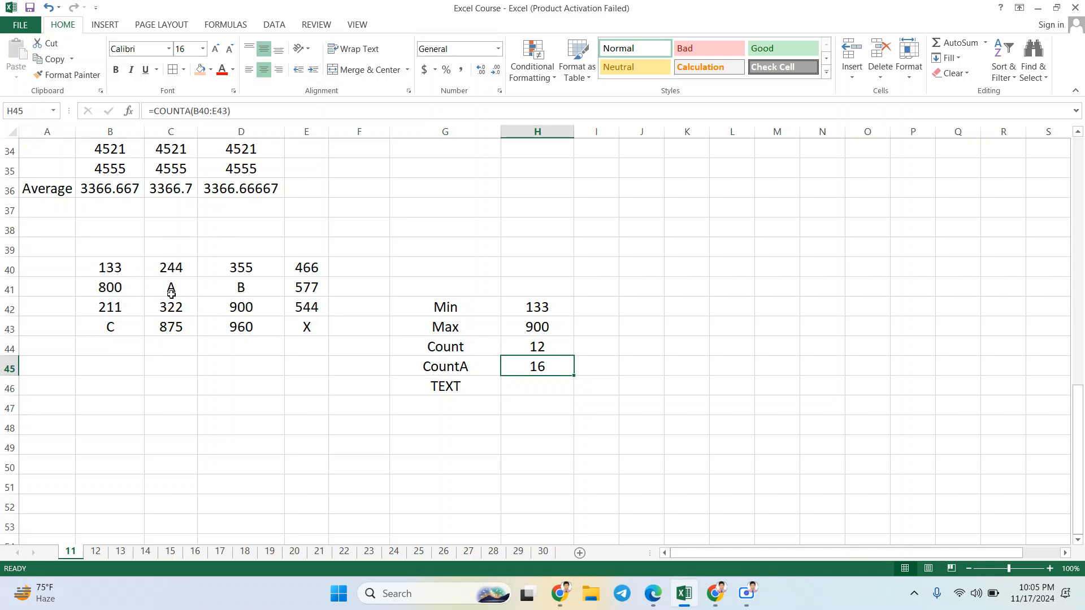
pyautogui.click(545, 351)
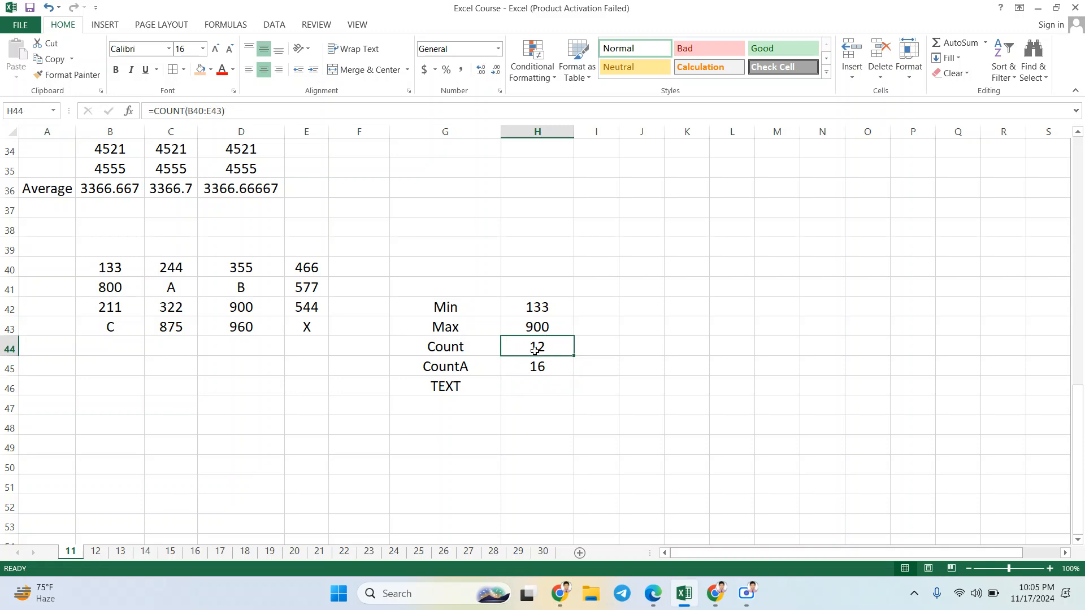
pyautogui.click(537, 387)
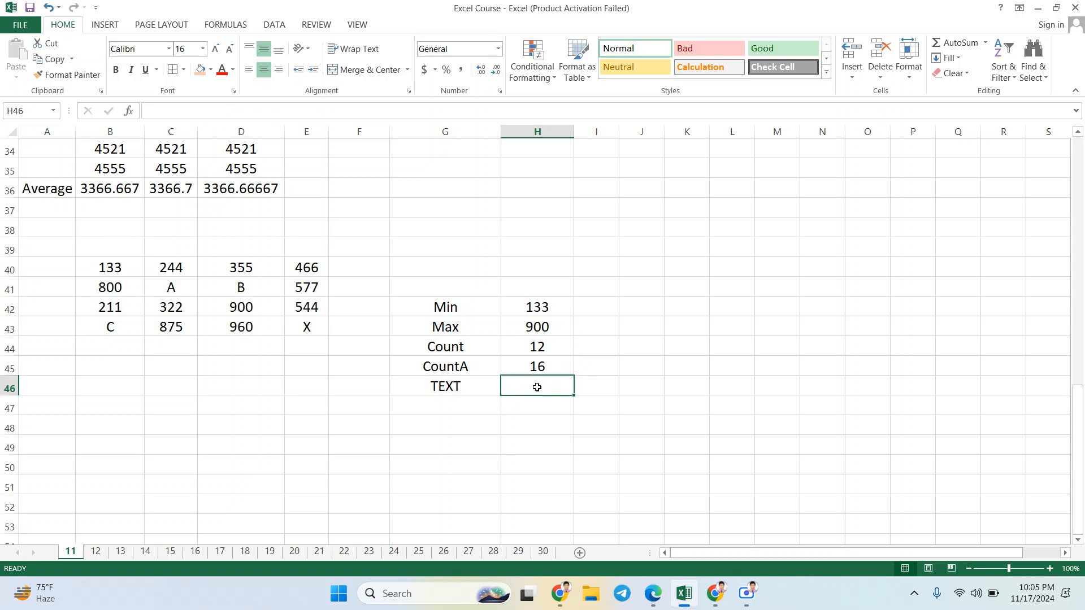
pyautogui.write('=')
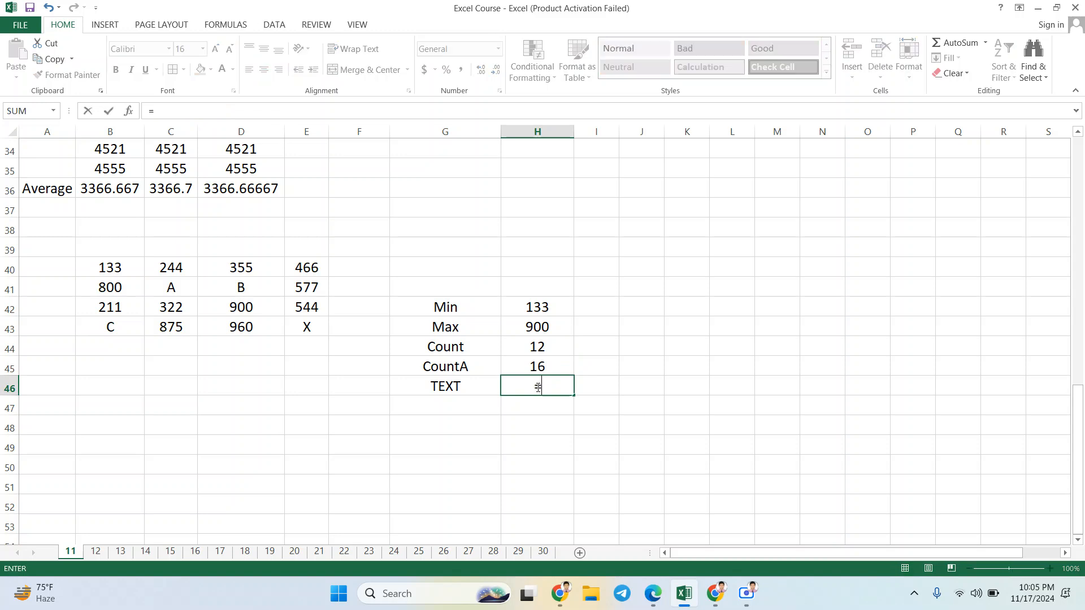
pyautogui.write('SU')
pyautogui.press('BackSpace')
pyautogui.press('BackSpace')
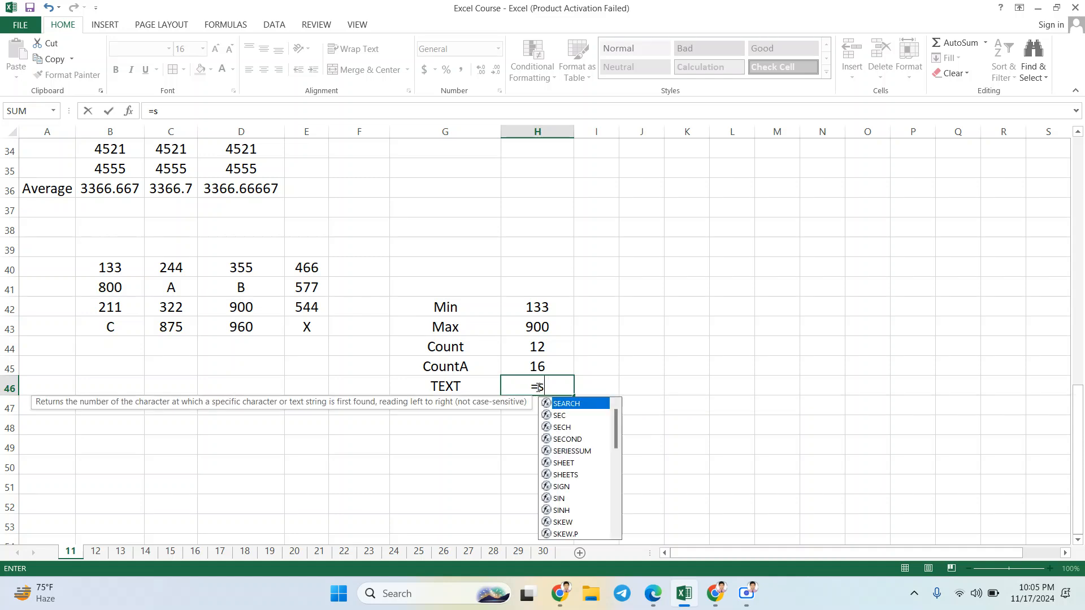
pyautogui.write('SUM')
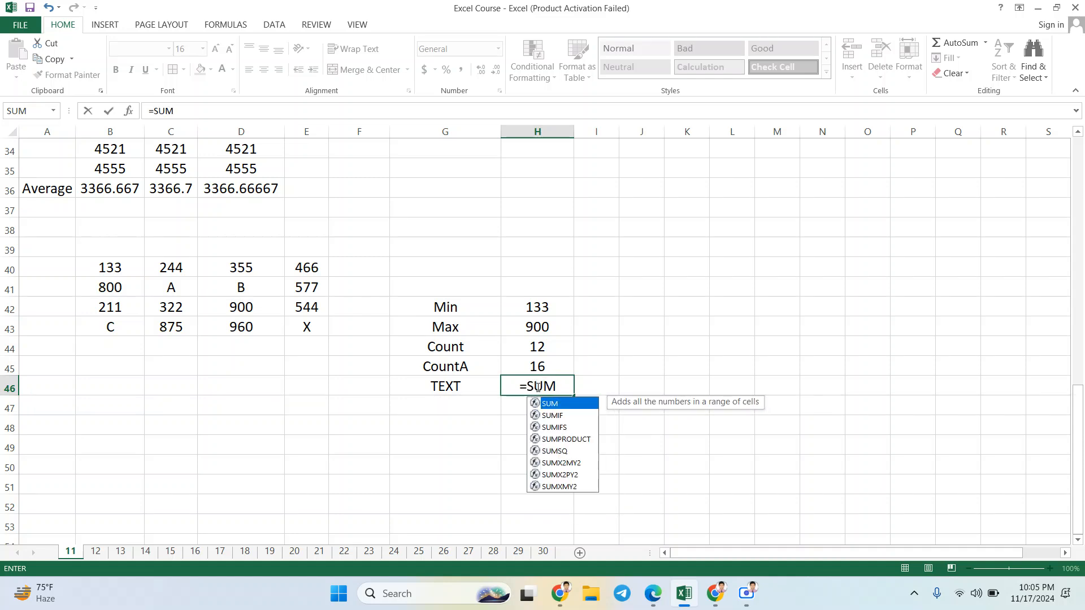
pyautogui.write('(')
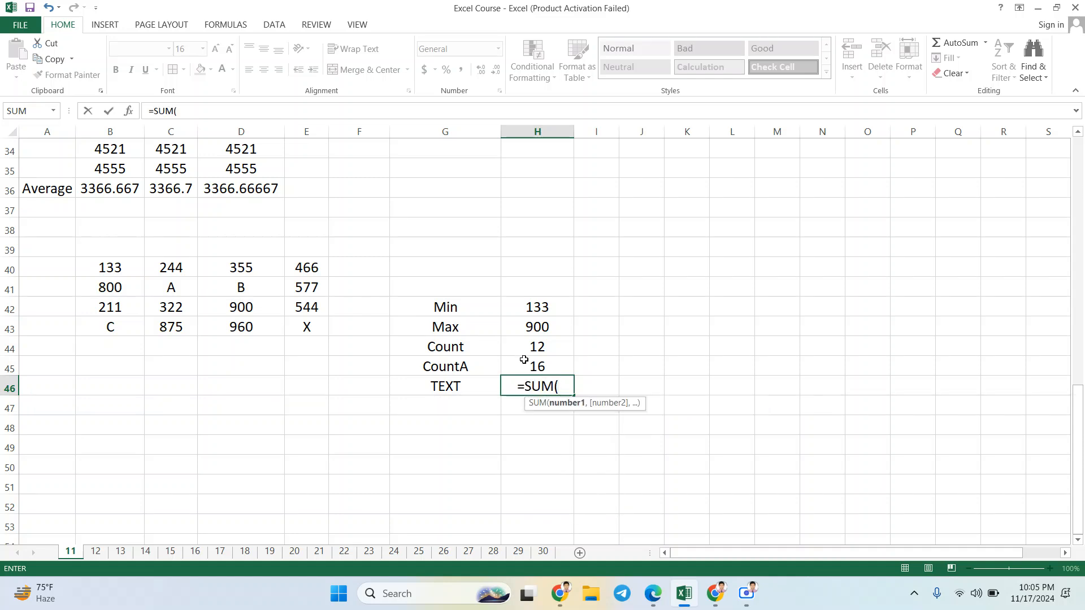
pyautogui.click(531, 364)
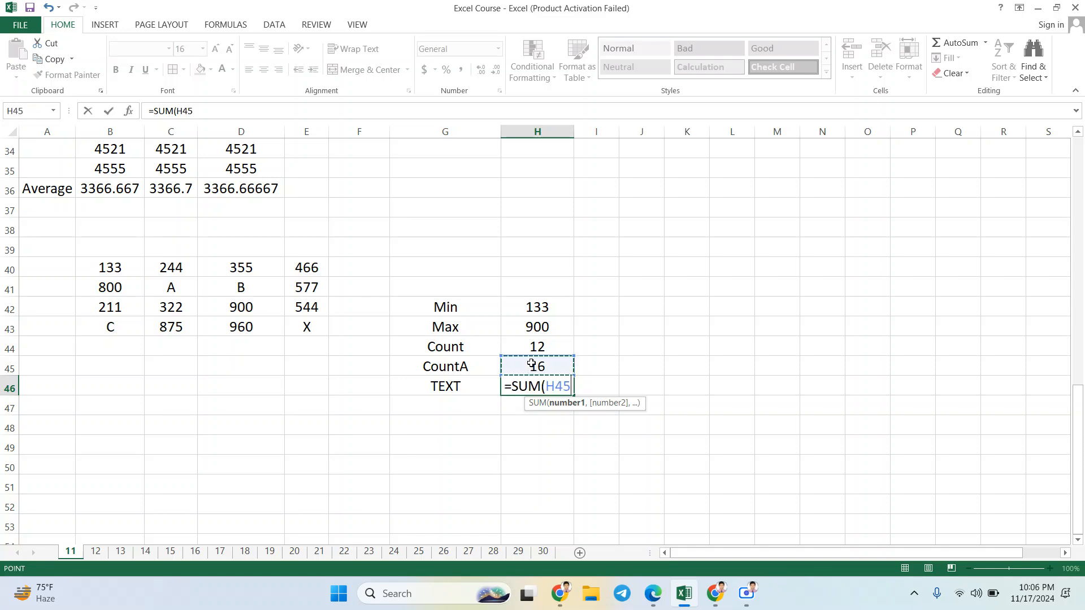
pyautogui.write('-')
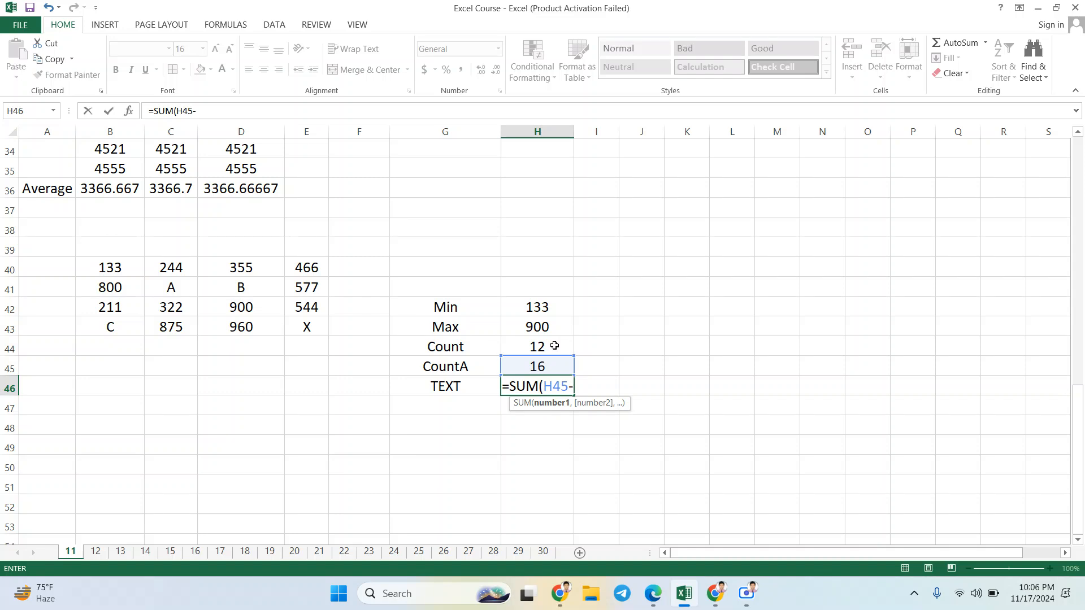
pyautogui.click(554, 346)
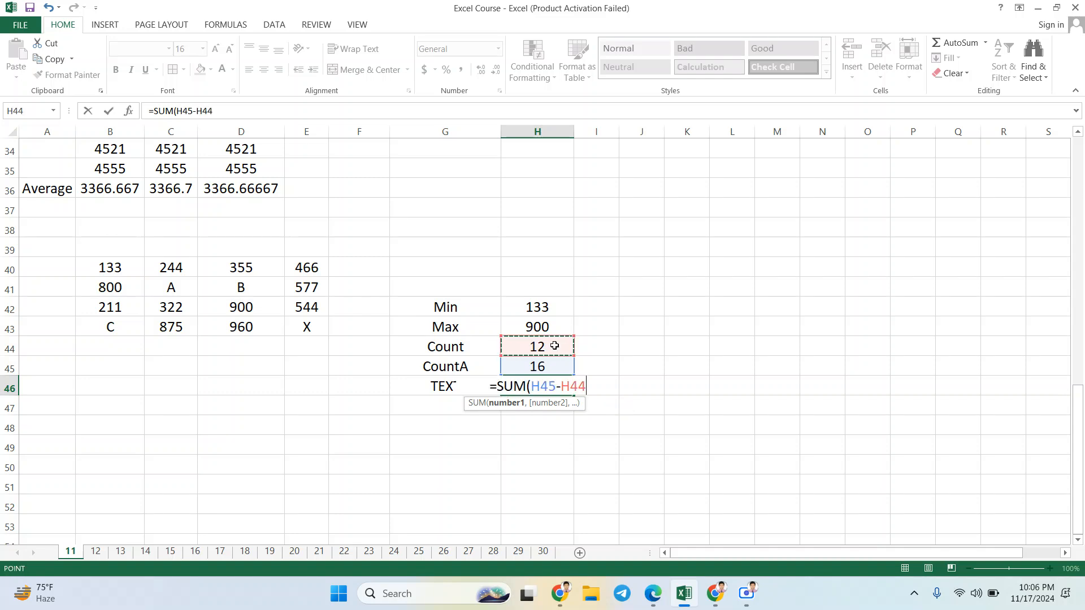
pyautogui.press('Return')
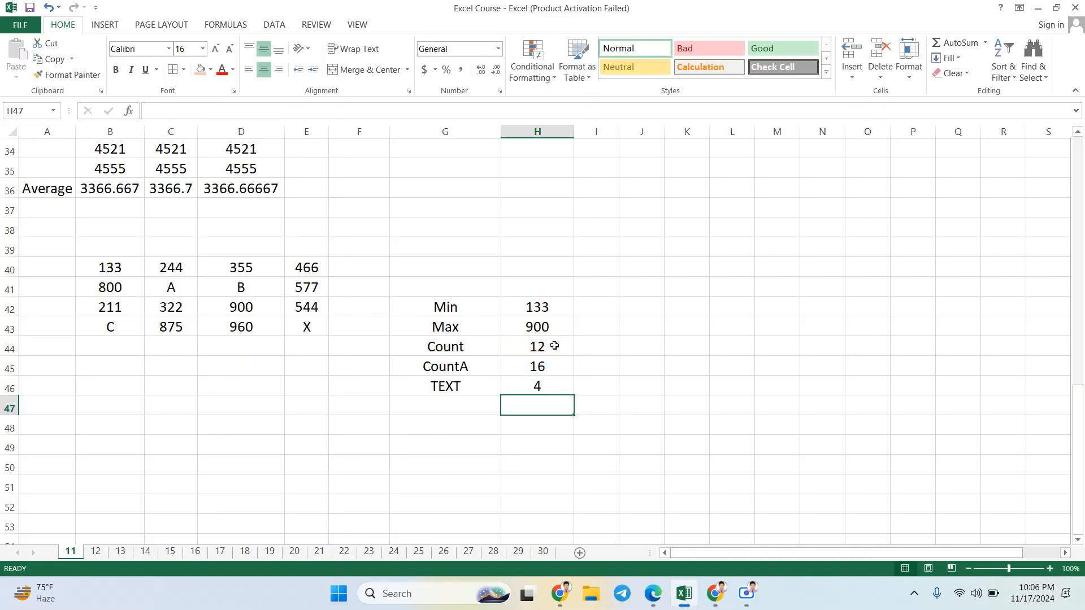
# Step: Replace the number in B41 with the letter U and check its effect on the TEXT result in H46
pyautogui.click(531, 387)
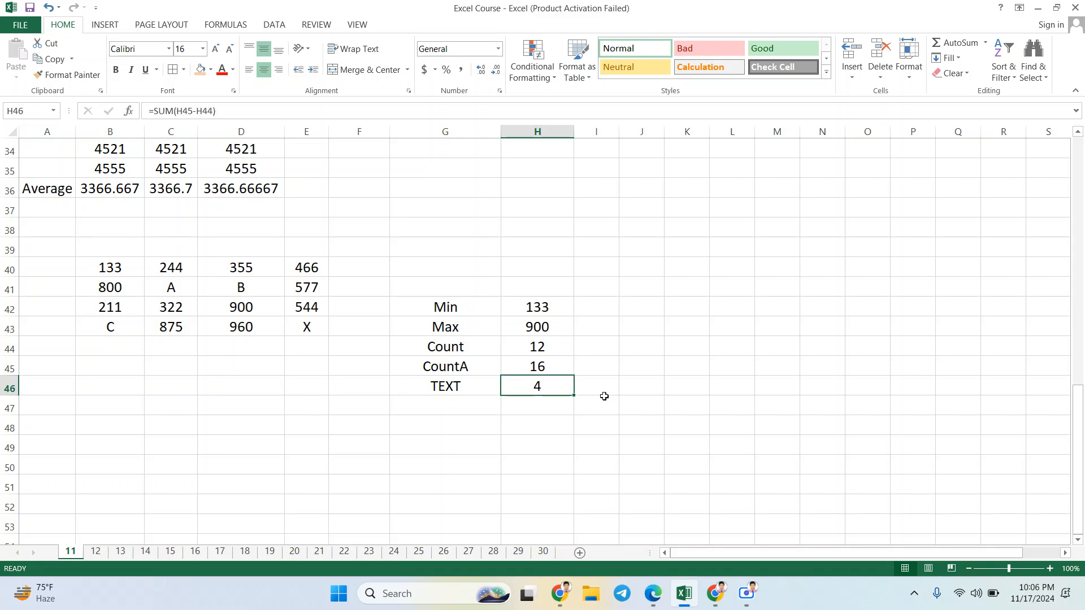
pyautogui.click(185, 308)
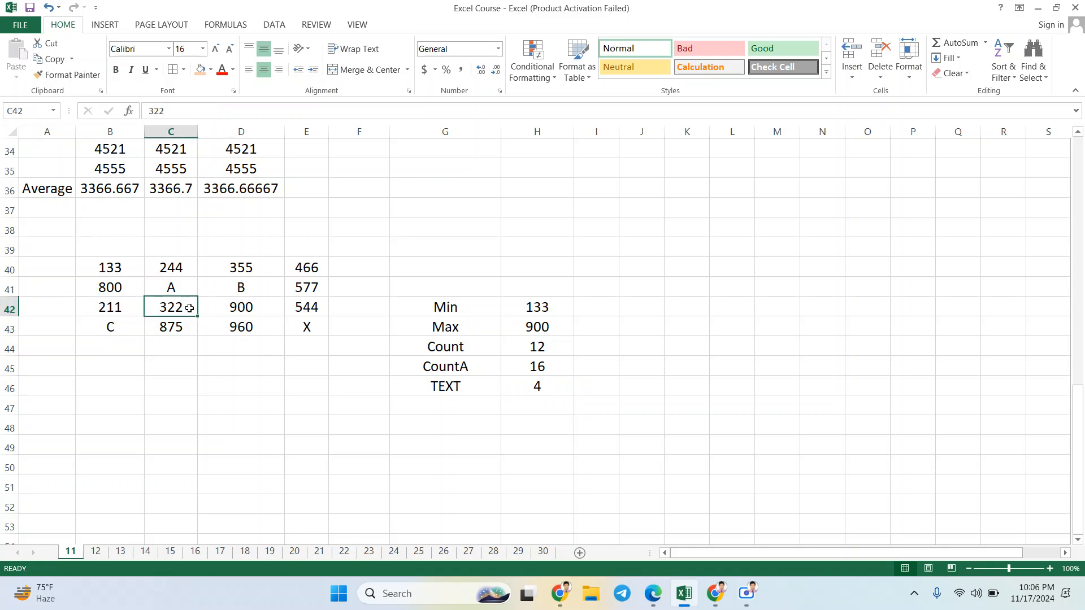
pyautogui.click(110, 287)
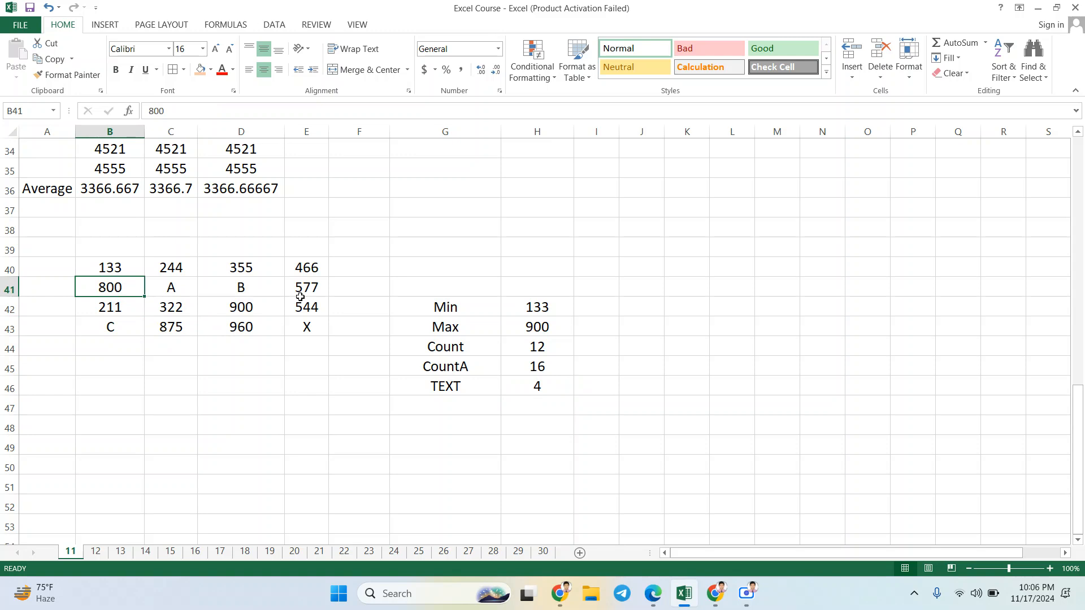
pyautogui.write('U')
pyautogui.press('Return')
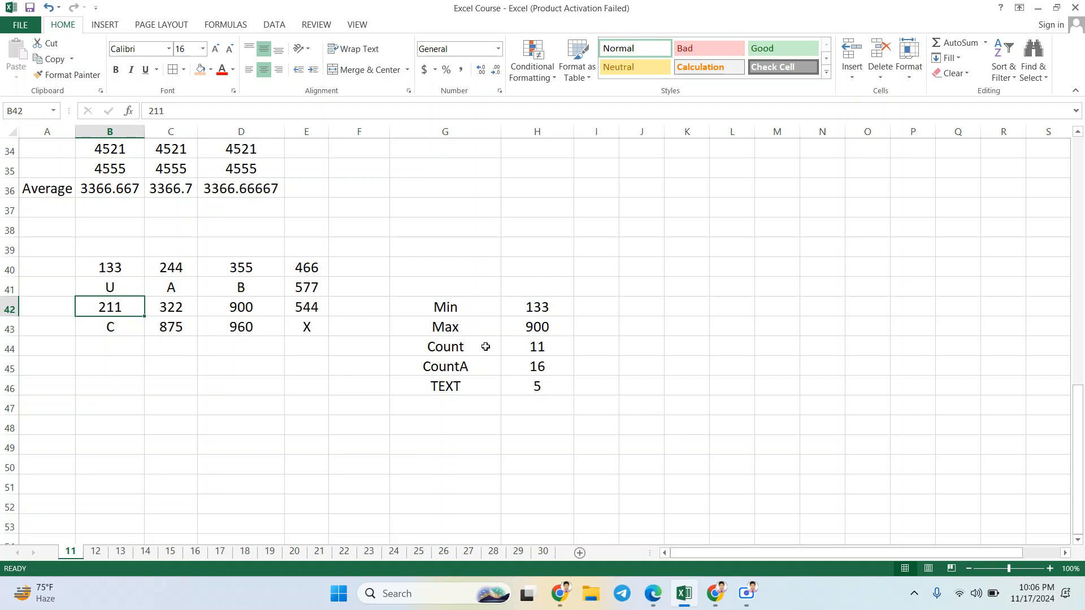
pyautogui.click(539, 385)
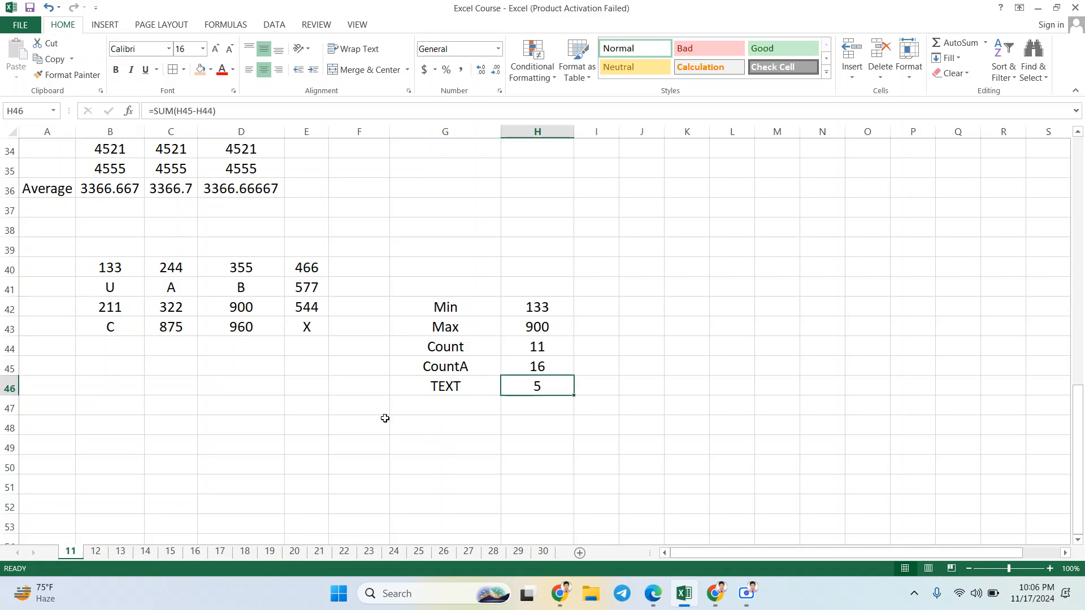
# Step: Review the data range together with the results table across B40:H46
pyautogui.moveTo(460, 314); pyautogui.dragTo(540, 390)
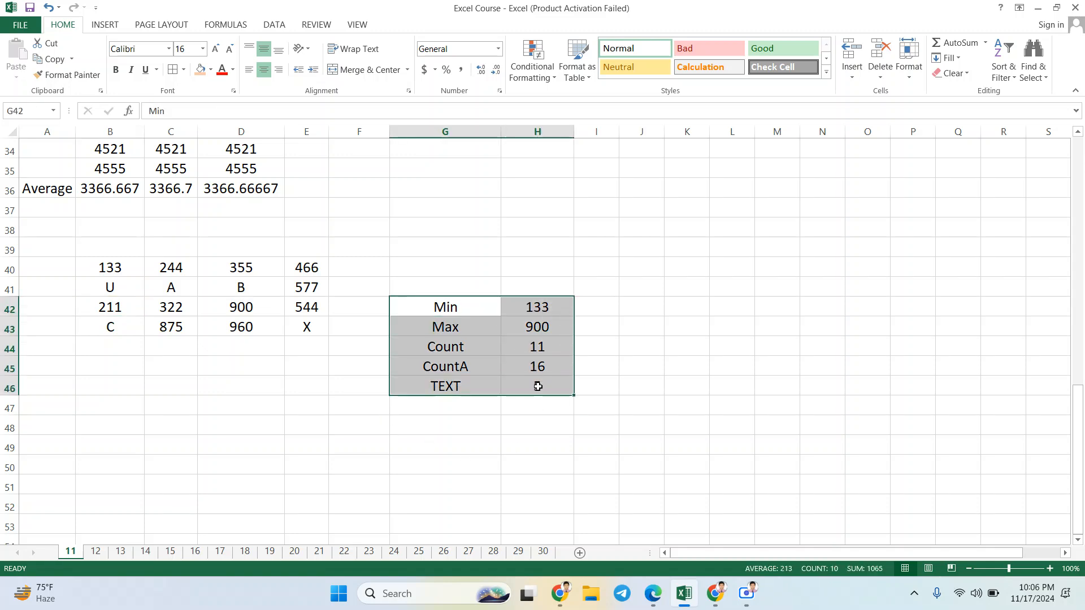
pyautogui.click(727, 455)
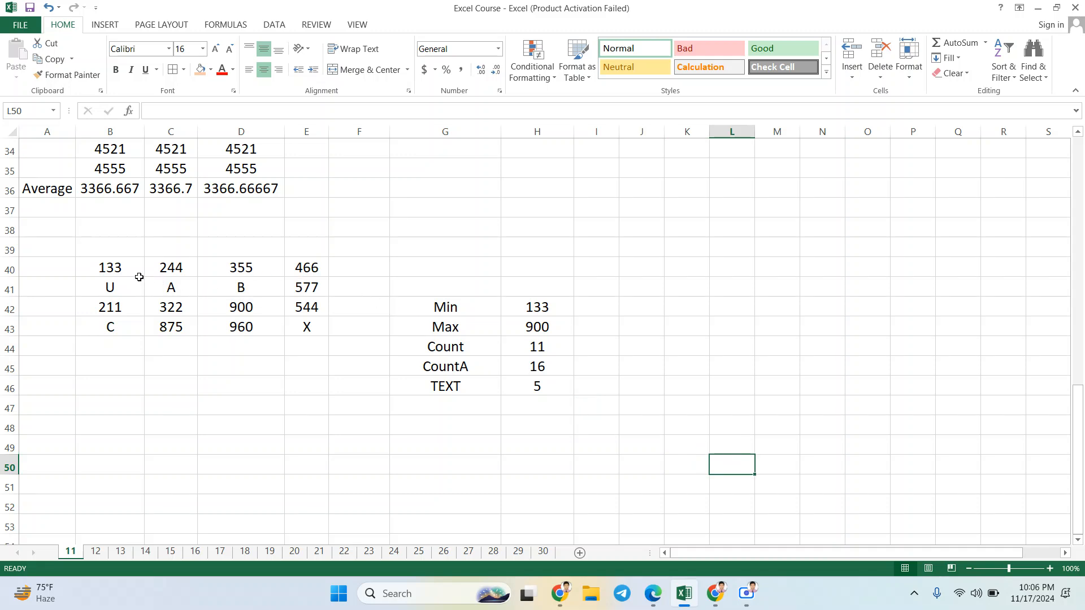
pyautogui.moveTo(131, 268); pyautogui.dragTo(538, 385)
pyautogui.click(752, 401)
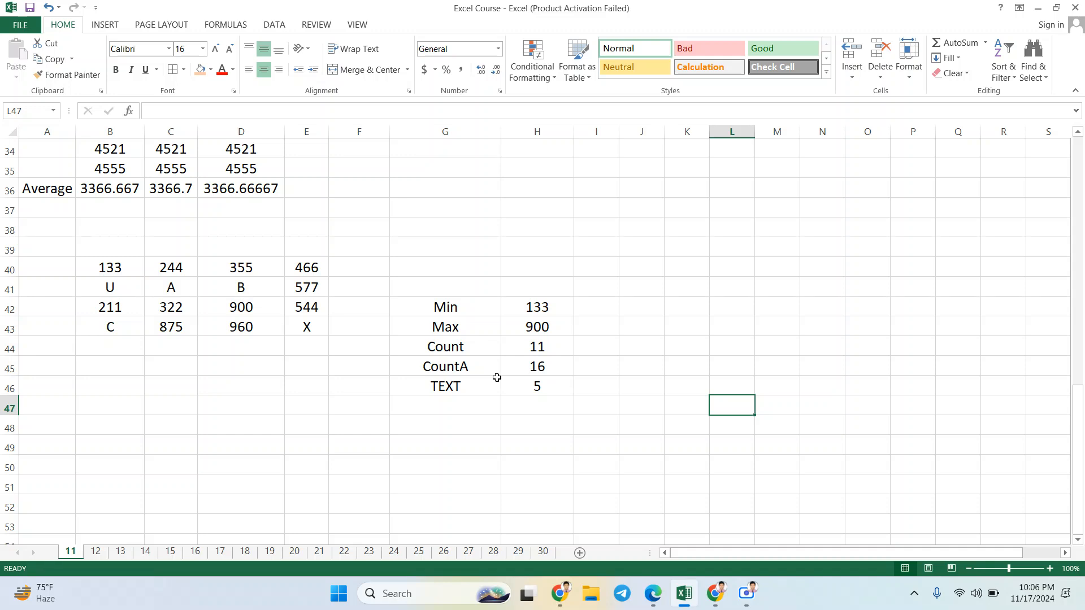
pyautogui.moveTo(111, 269); pyautogui.dragTo(518, 384)
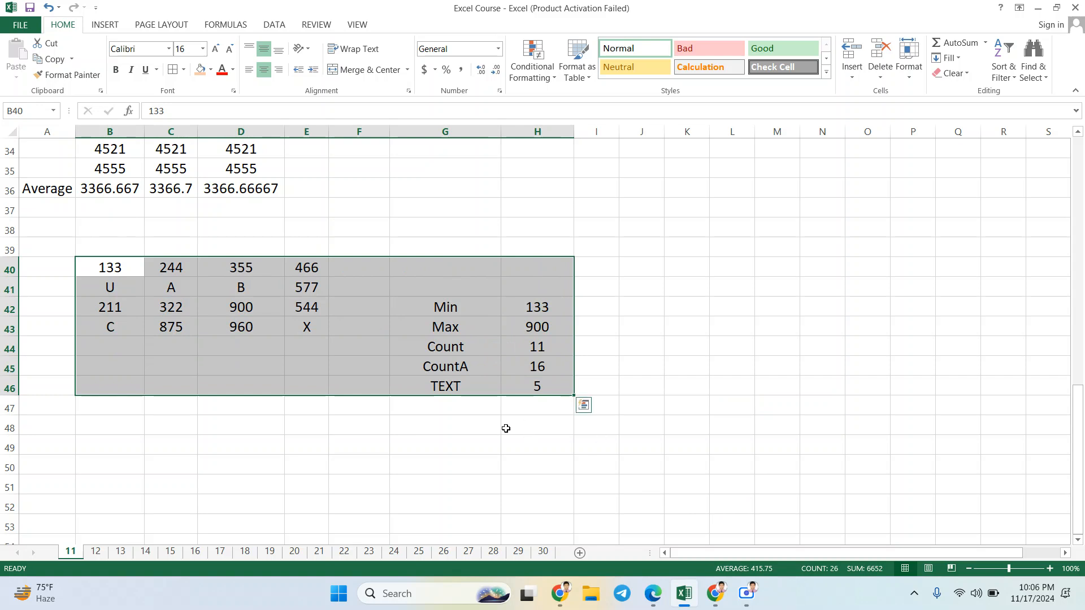
pyautogui.click(451, 421)
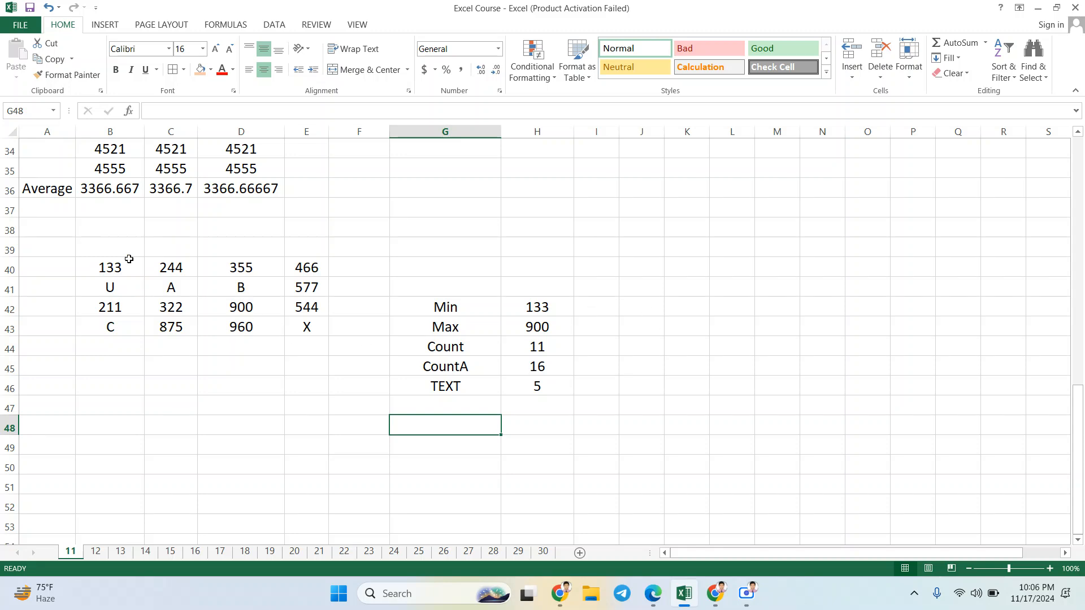
pyautogui.moveTo(127, 266); pyautogui.dragTo(518, 384)
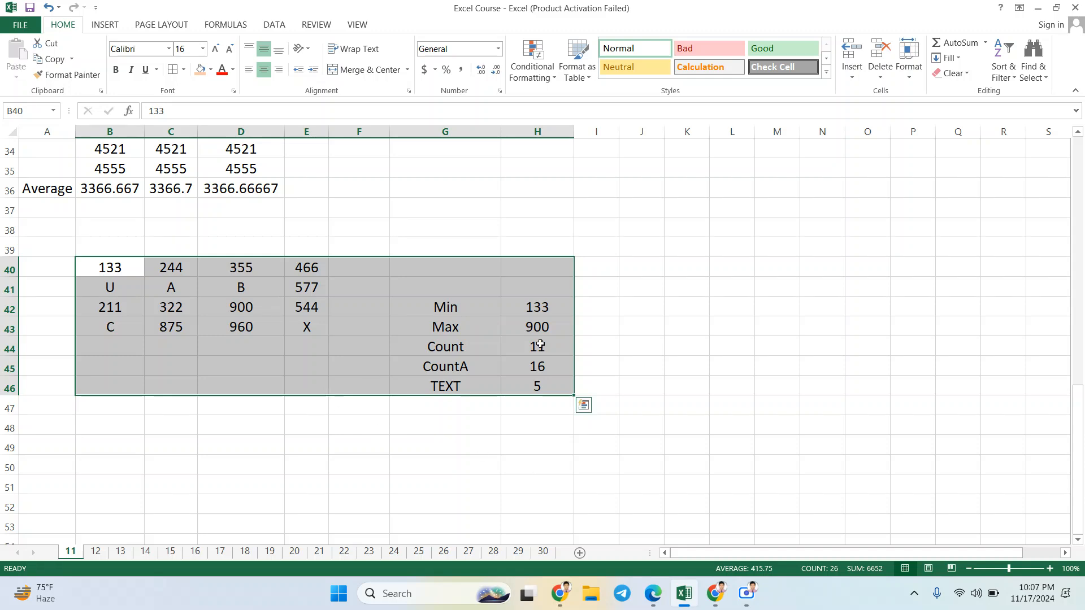
pyautogui.click(113, 267)
pyautogui.moveTo(116, 267); pyautogui.dragTo(551, 394)
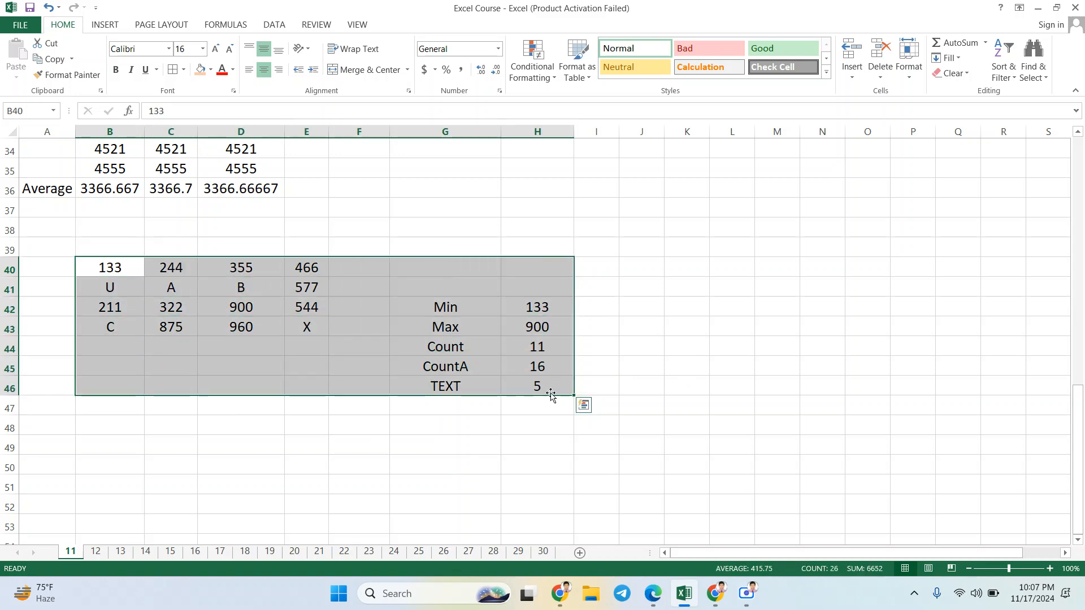
pyautogui.click(297, 421)
pyautogui.moveTo(108, 270); pyautogui.dragTo(534, 396)
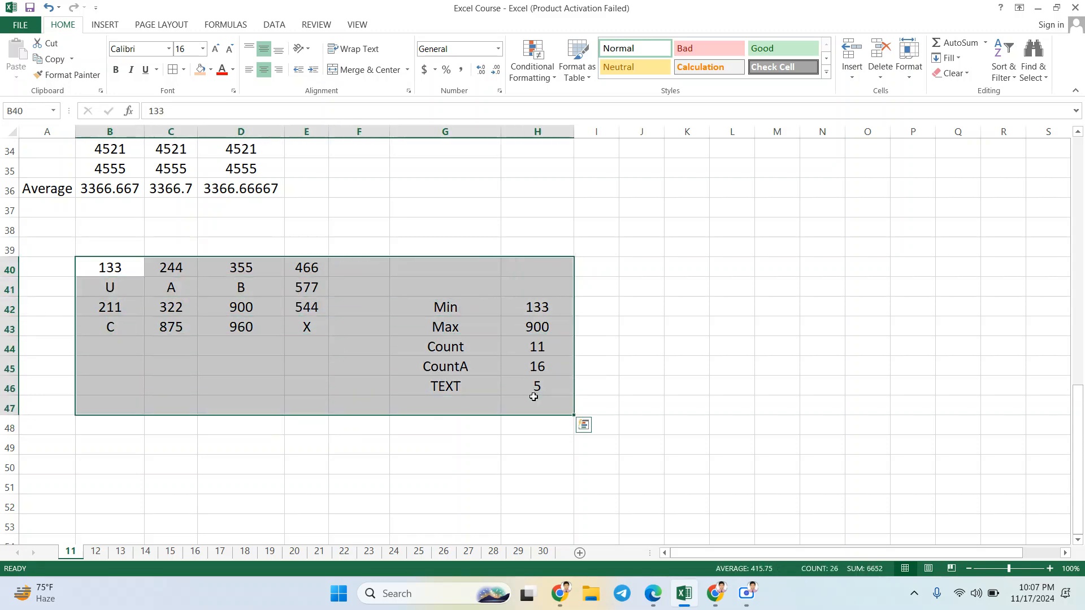
# Step: Review the Min, Max, Count, CountA and TEXT labels in G42:G46, along with the Average row above the data
pyautogui.click(489, 310)
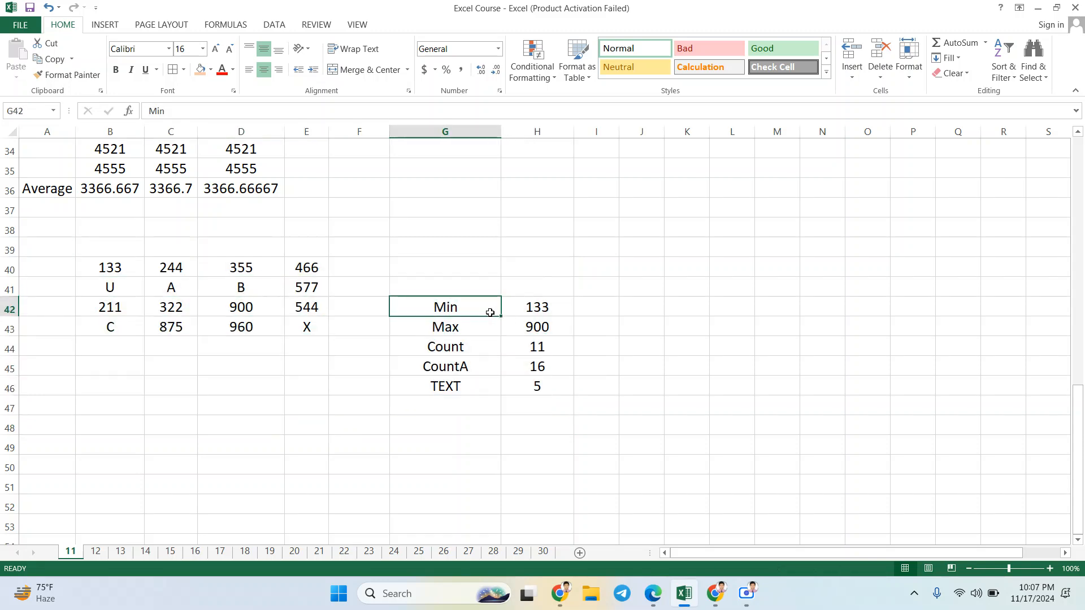
pyautogui.click(485, 325)
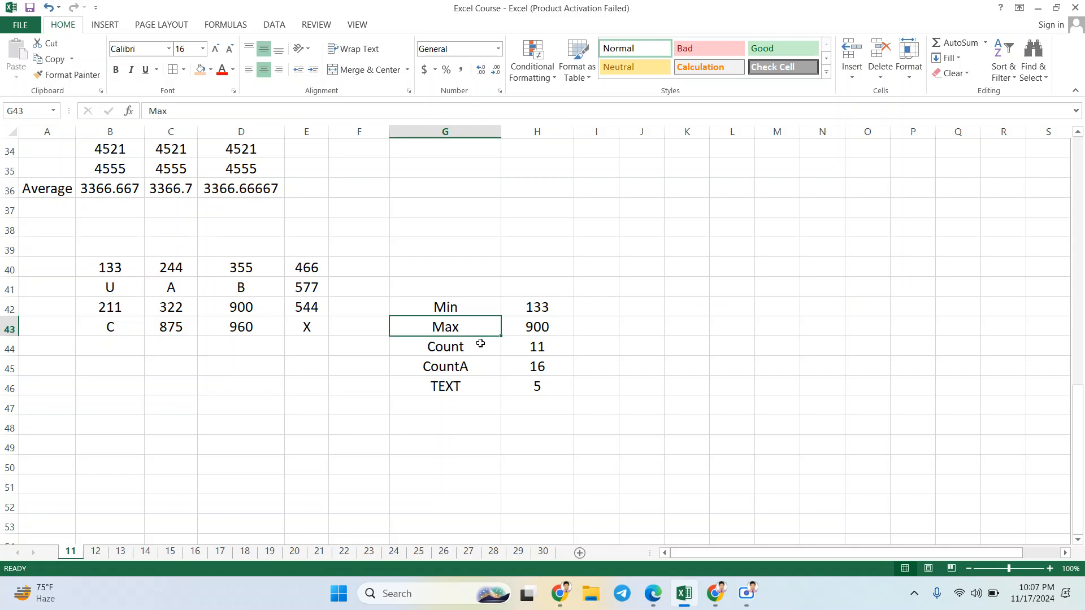
pyautogui.click(480, 350)
pyautogui.click(480, 364)
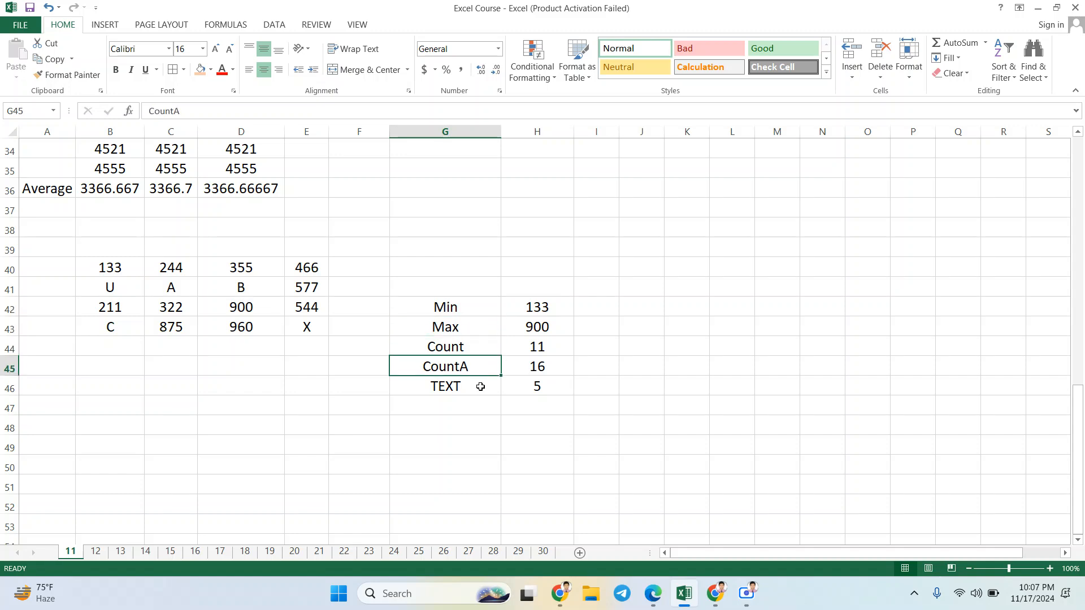
pyautogui.click(480, 387)
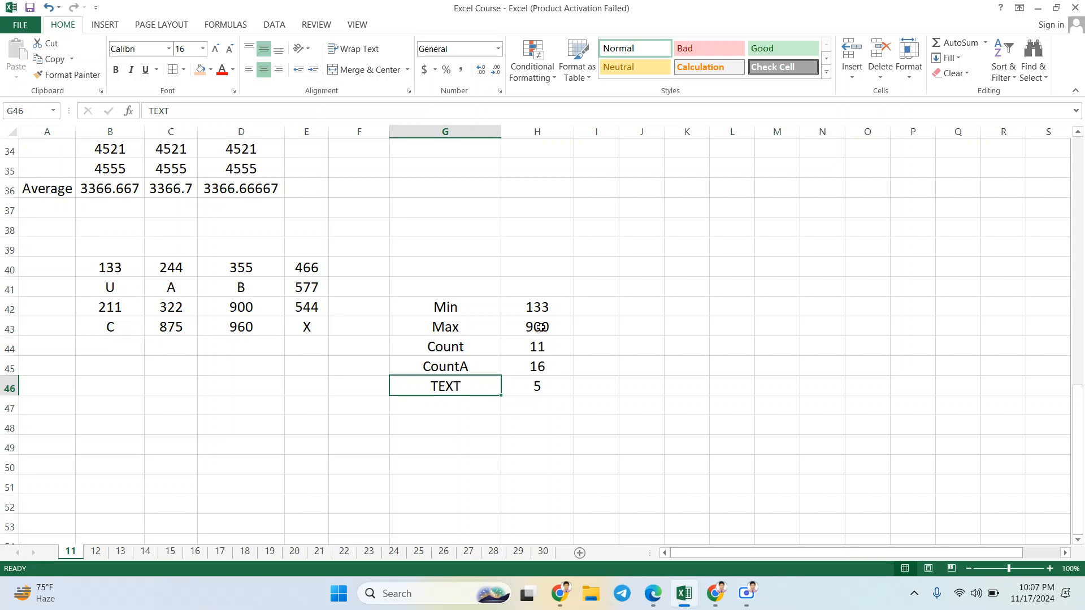
pyautogui.click(463, 307)
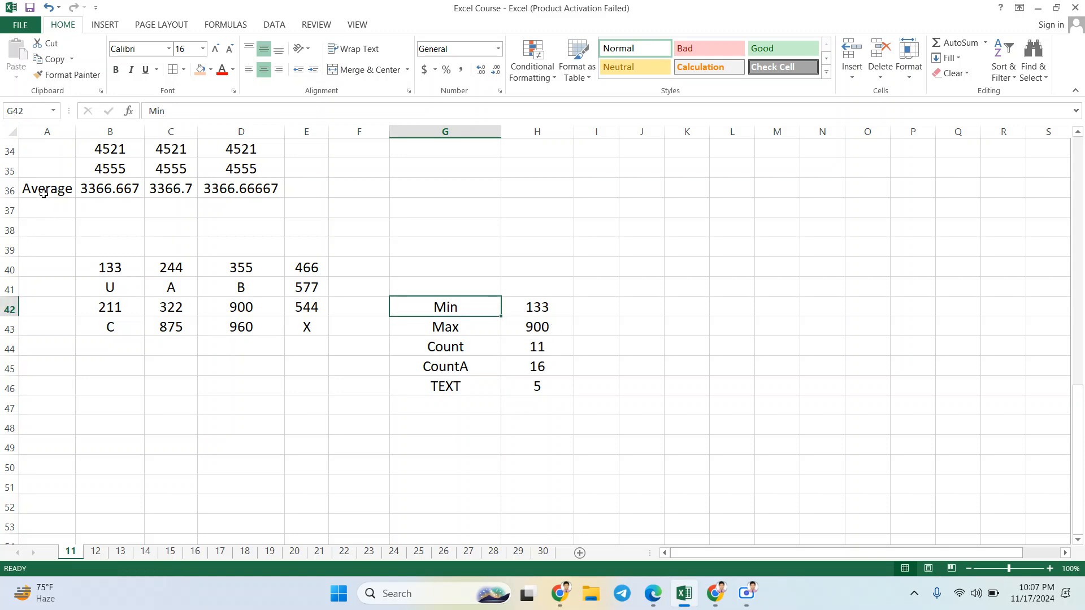
pyautogui.moveTo(43, 194); pyautogui.dragTo(532, 382)
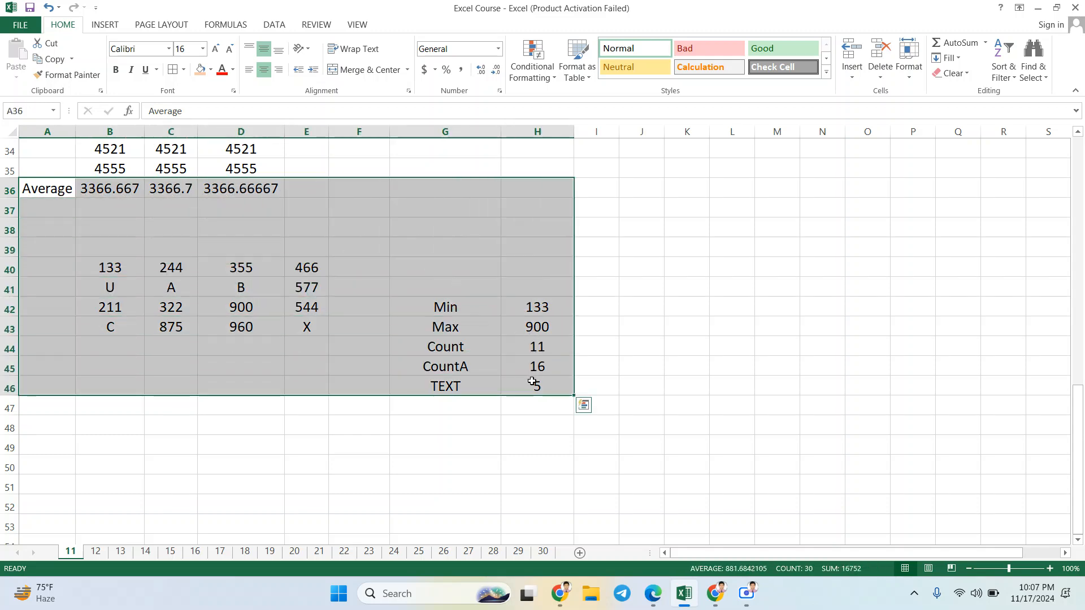
pyautogui.click(681, 289)
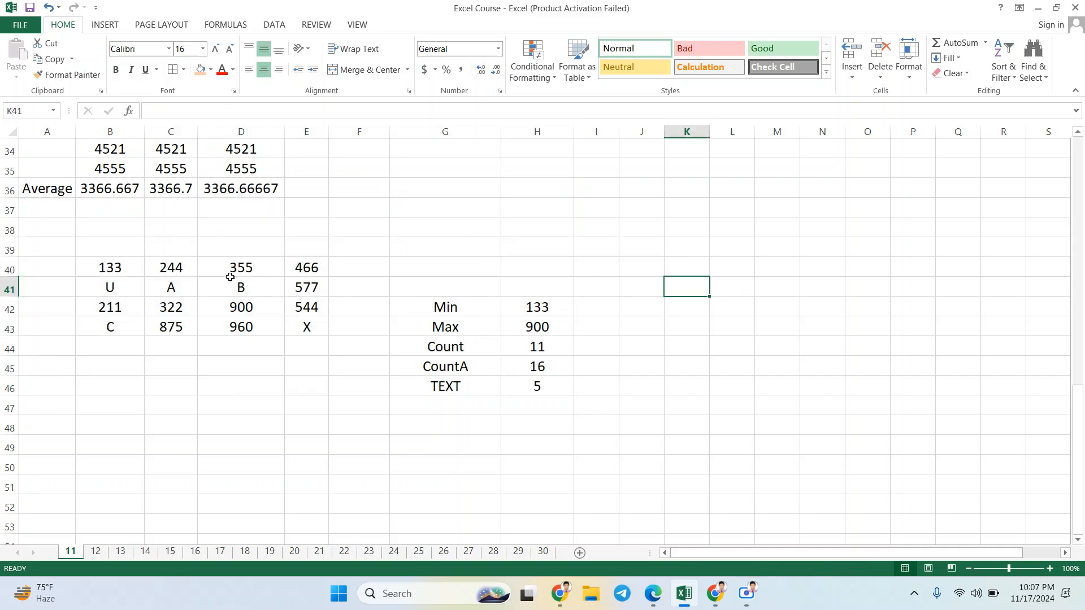
# Step: Look over sheet 11 from the function results through the sales table to the CLASS-11 (FIND FORMULA) heading
pyautogui.scroll(1, 230, 277)
pyautogui.scroll(5, 303, 240)
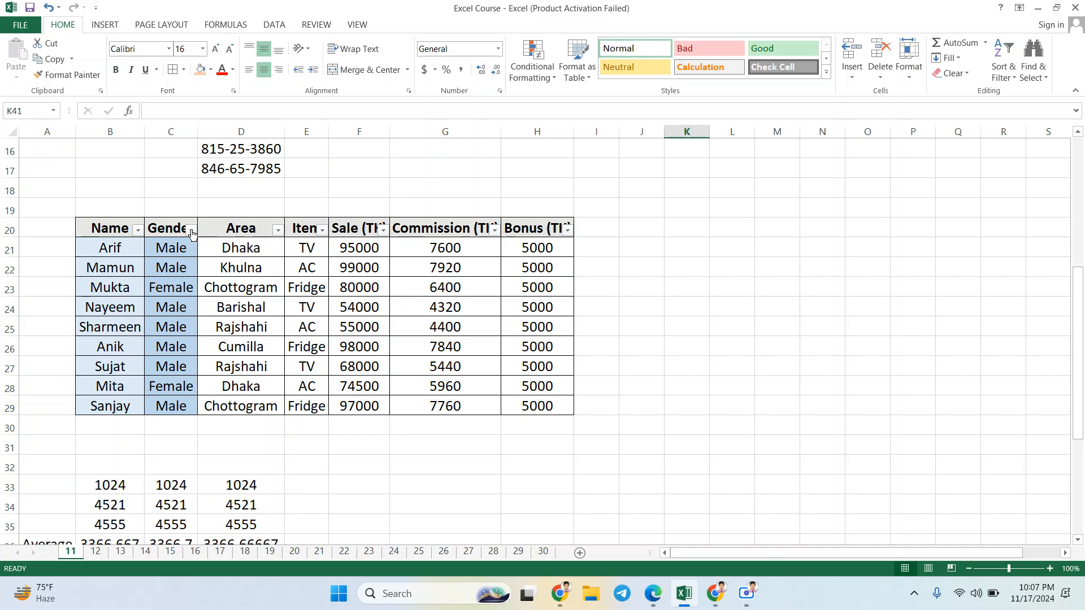
pyautogui.scroll(-7, 304, 208)
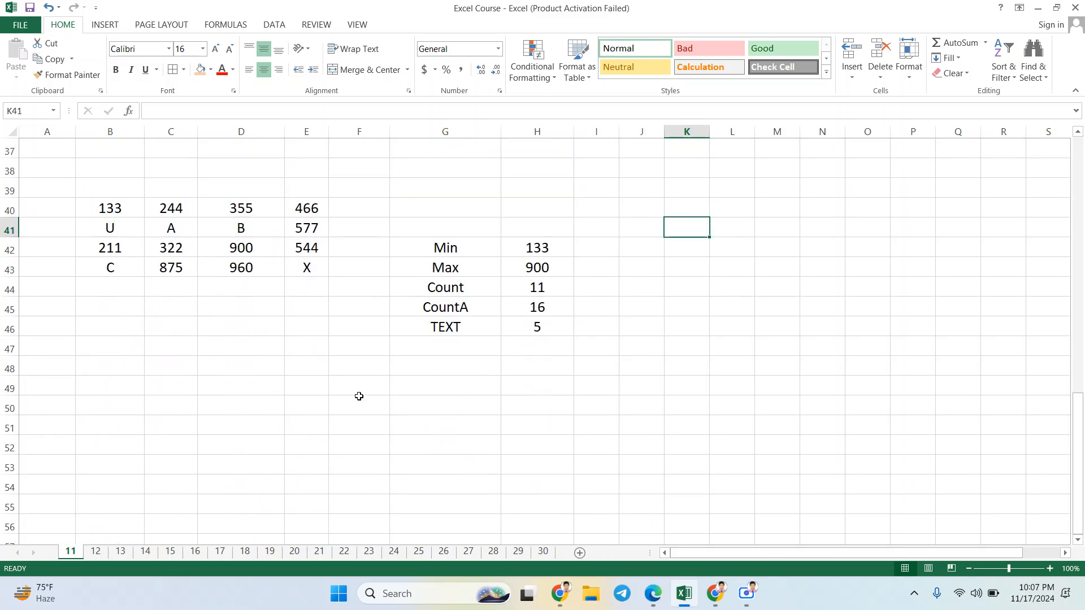
pyautogui.scroll(-1, 359, 395)
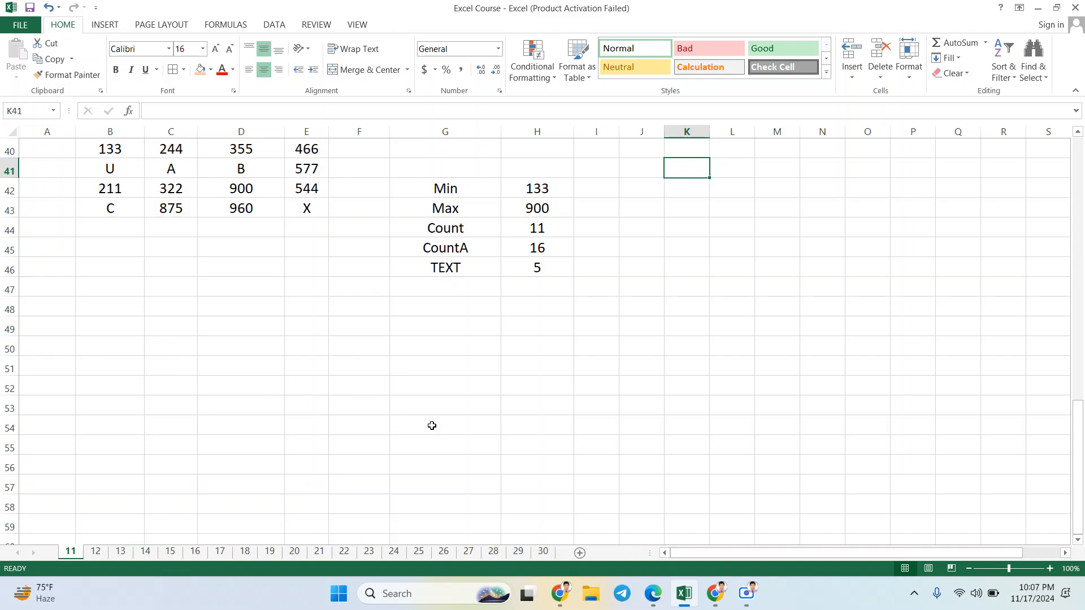
pyautogui.scroll(1, 389, 373)
pyautogui.scroll(7, 390, 374)
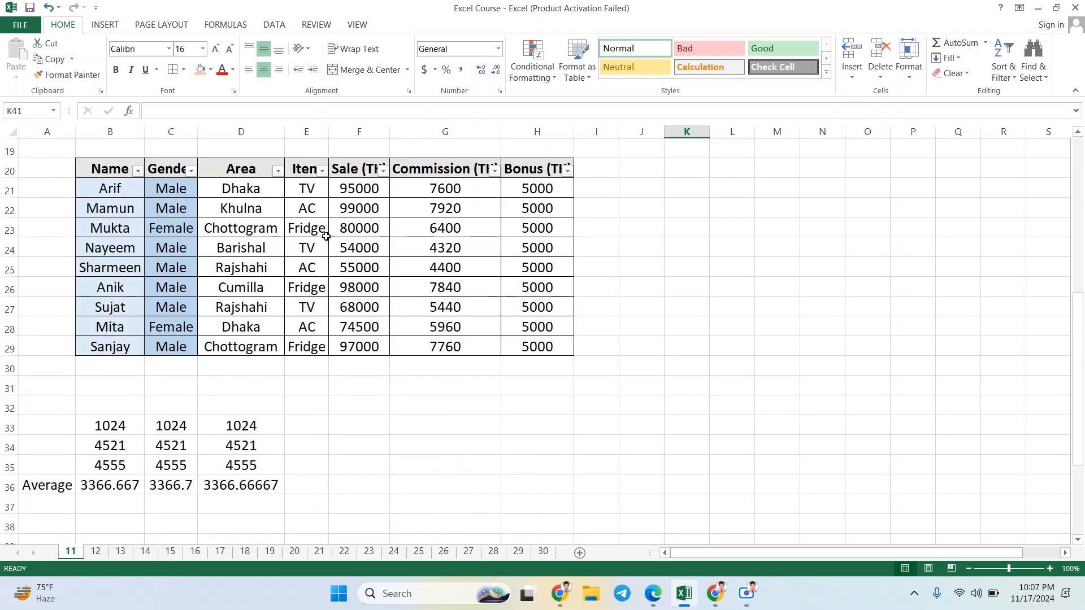
pyautogui.scroll(1, 299, 265)
pyautogui.scroll(5, 299, 264)
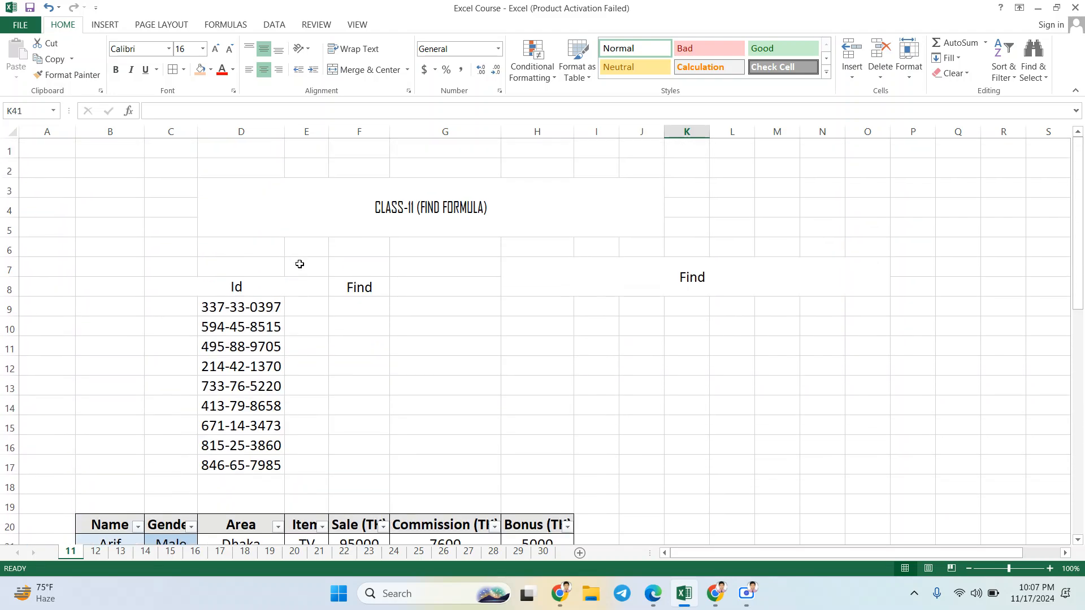
# Step: Look over sheet 11 from the Id list through the function results to the empty rows around B48:J48
pyautogui.scroll(-2, 300, 265)
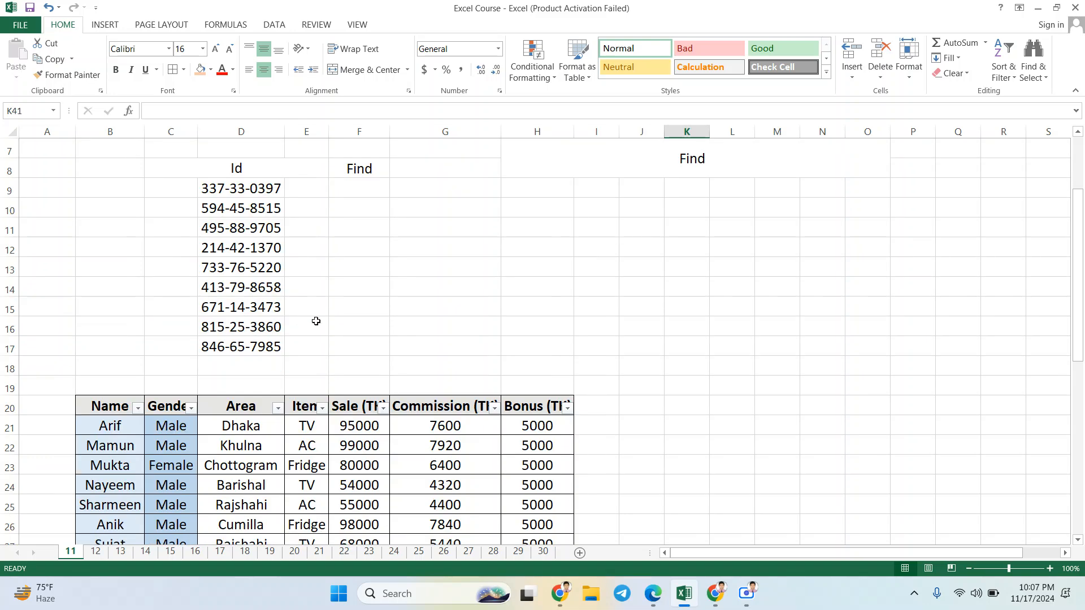
pyautogui.scroll(-9, 315, 320)
pyautogui.scroll(-2, 316, 321)
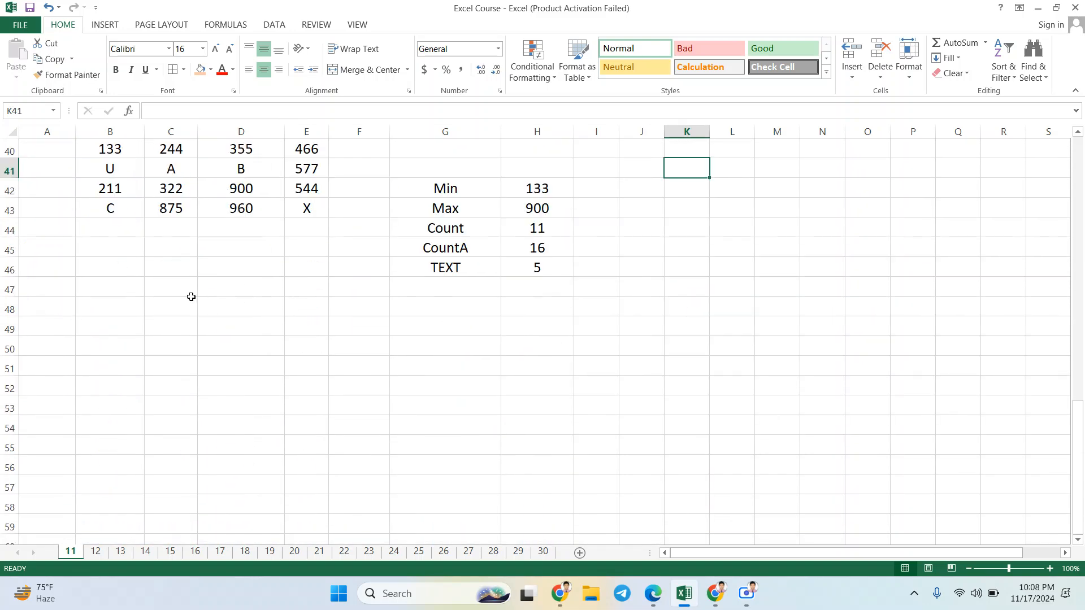
pyautogui.scroll(1, 209, 248)
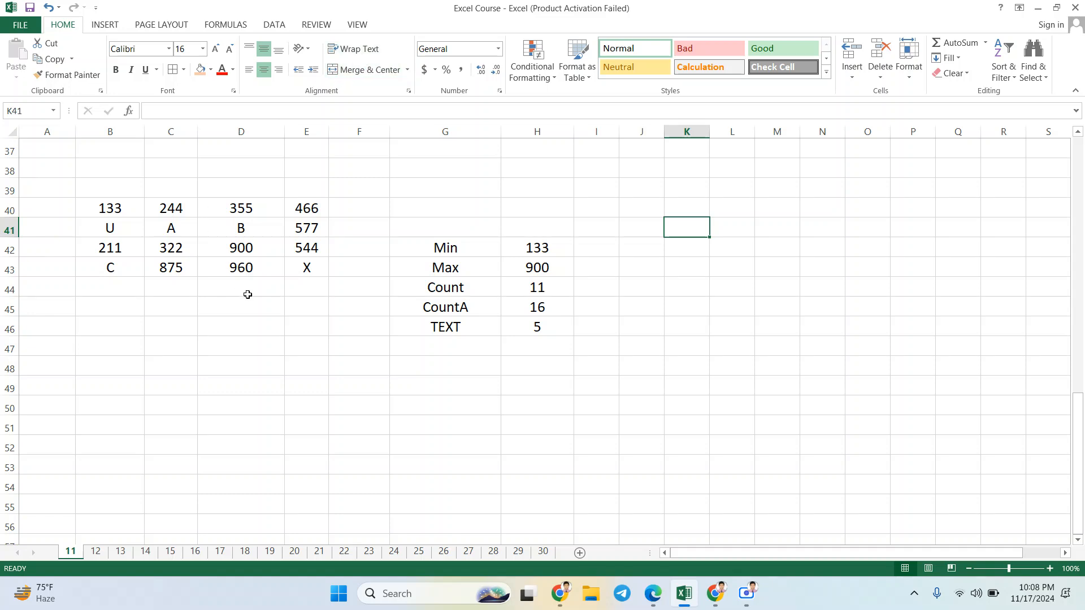
pyautogui.scroll(-1, 197, 297)
pyautogui.scroll(-1, 166, 343)
pyautogui.scroll(-1, 166, 343)
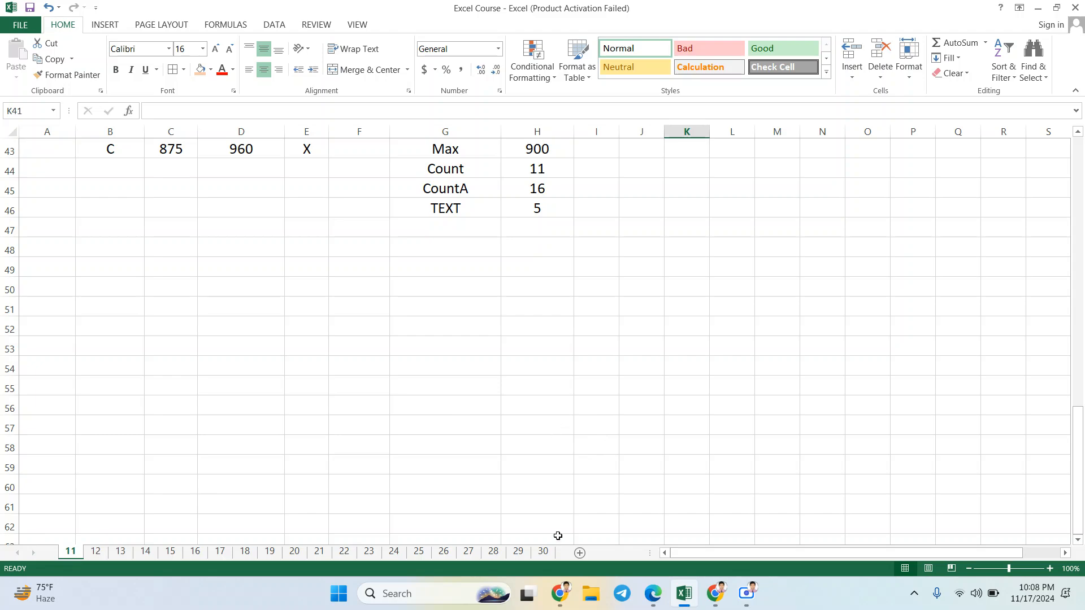
pyautogui.moveTo(114, 259); pyautogui.dragTo(632, 248)
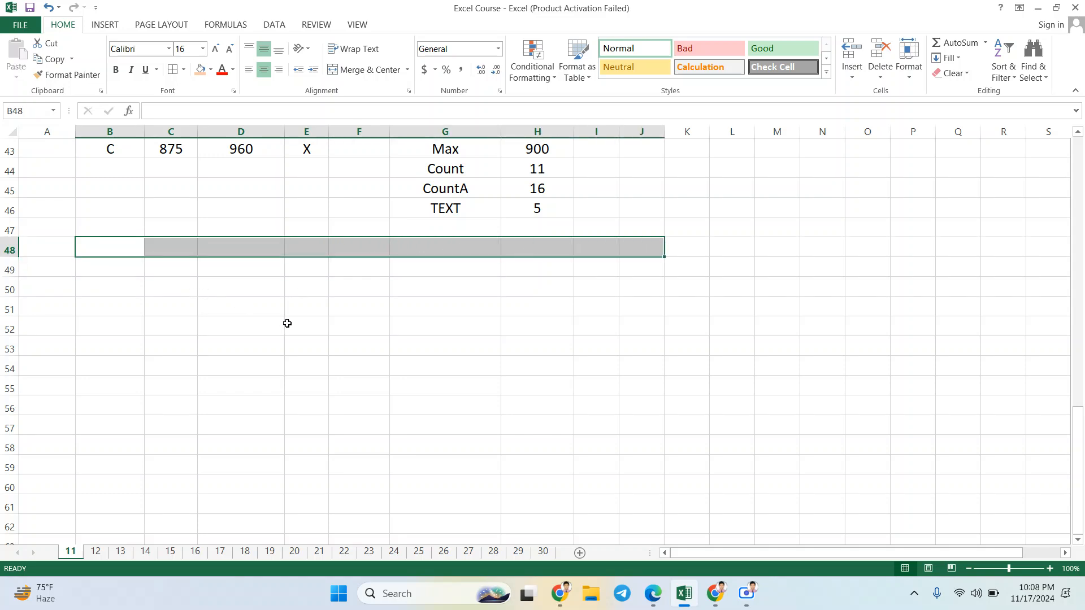
# Step: Switch to Chrome and create a blank spreadsheet in Google Sheets, closing its Tables sidebar
pyautogui.moveTo(570, 585)
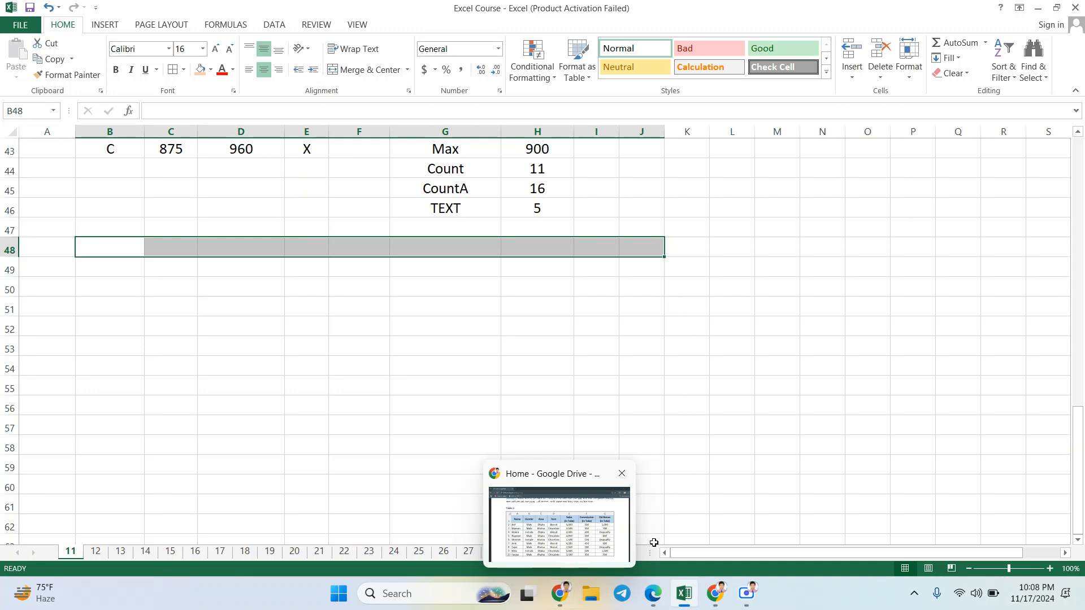
pyautogui.moveTo(717, 596)
pyautogui.click(670, 531)
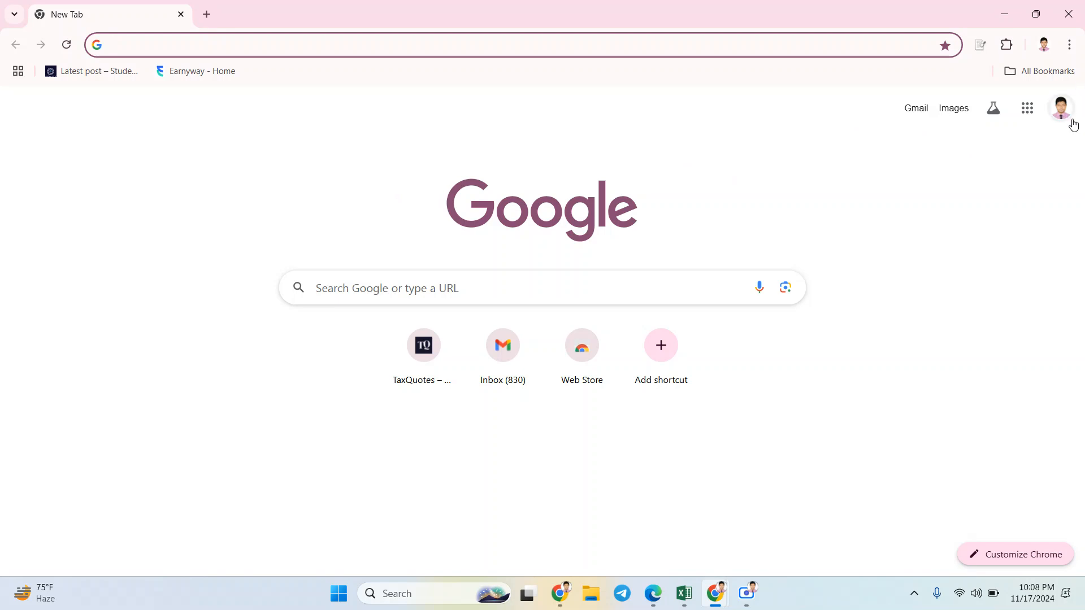
pyautogui.click(1033, 120)
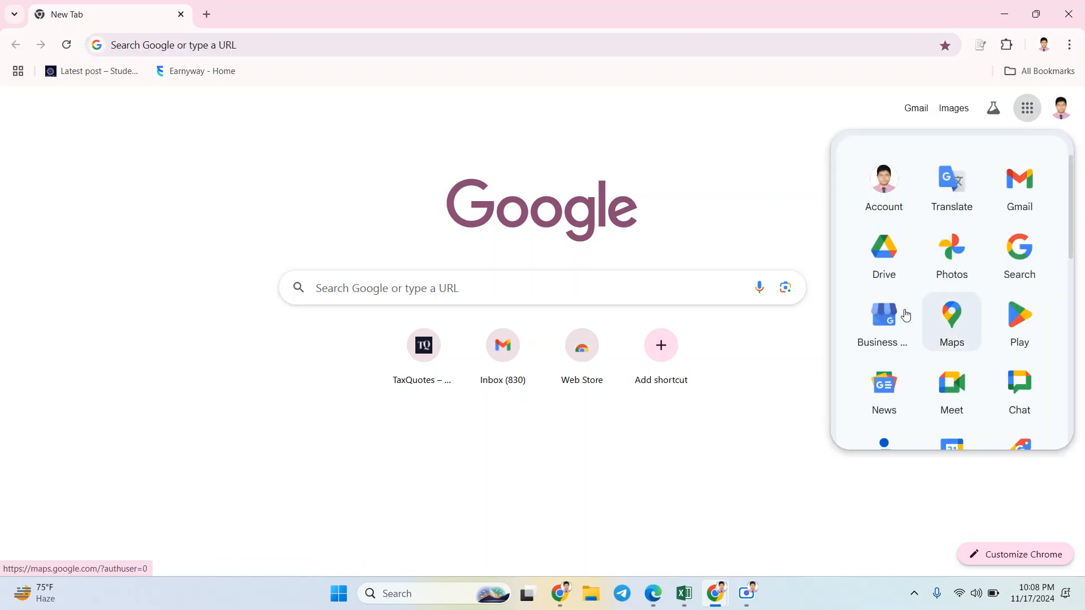
pyautogui.scroll(-1, 952, 325)
pyautogui.scroll(-4, 953, 329)
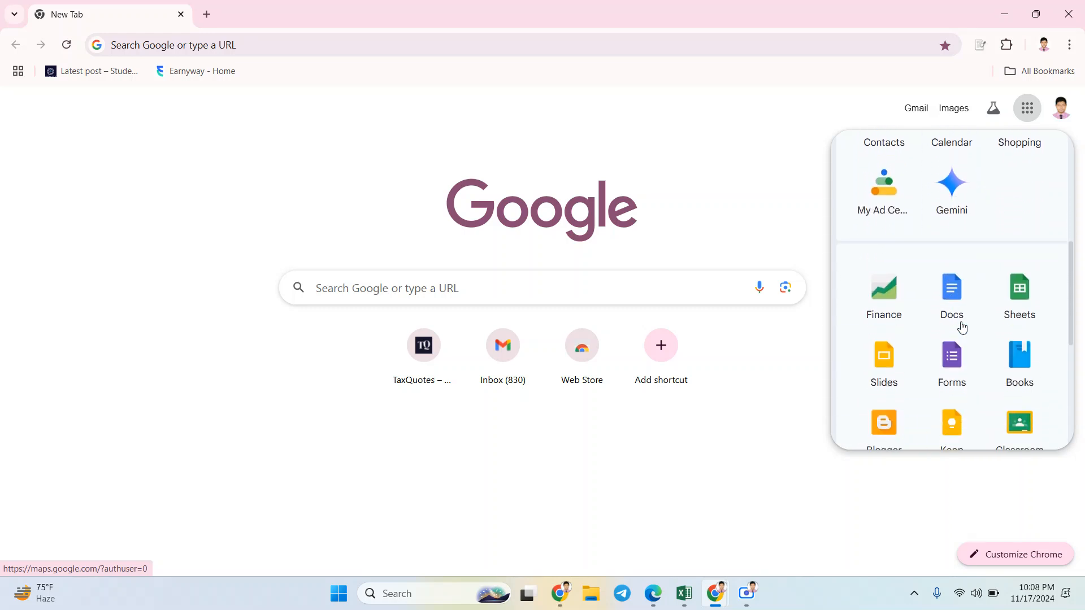
pyautogui.click(1017, 302)
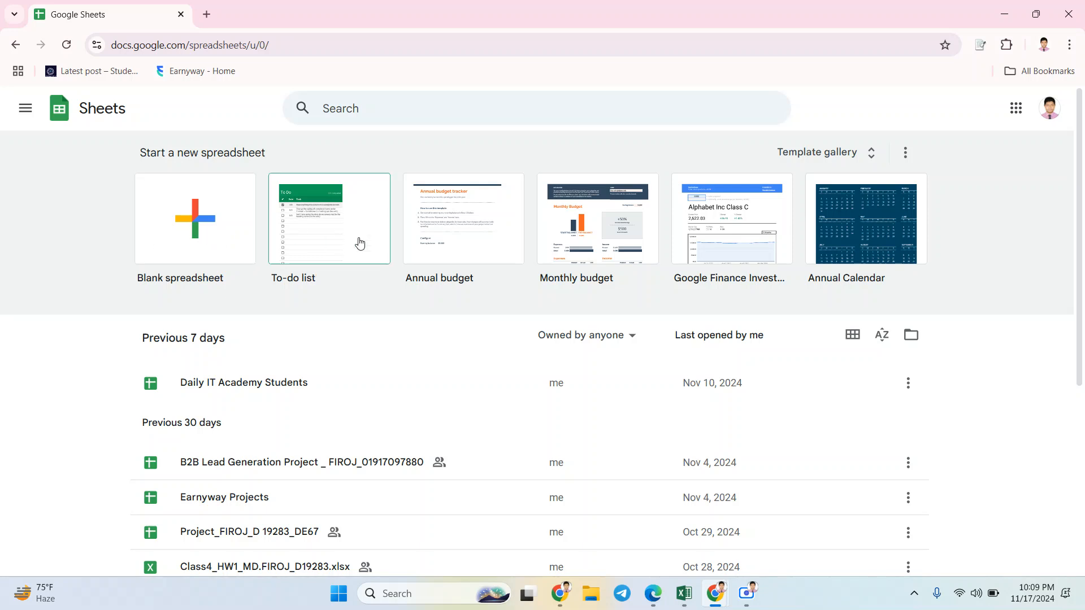
pyautogui.click(193, 236)
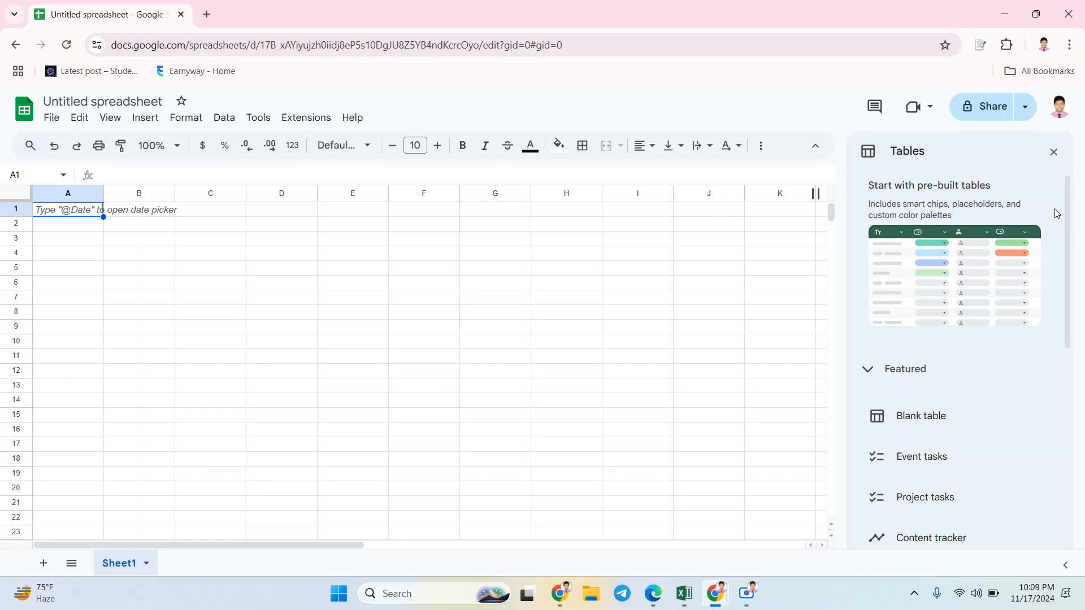
pyautogui.click(1055, 154)
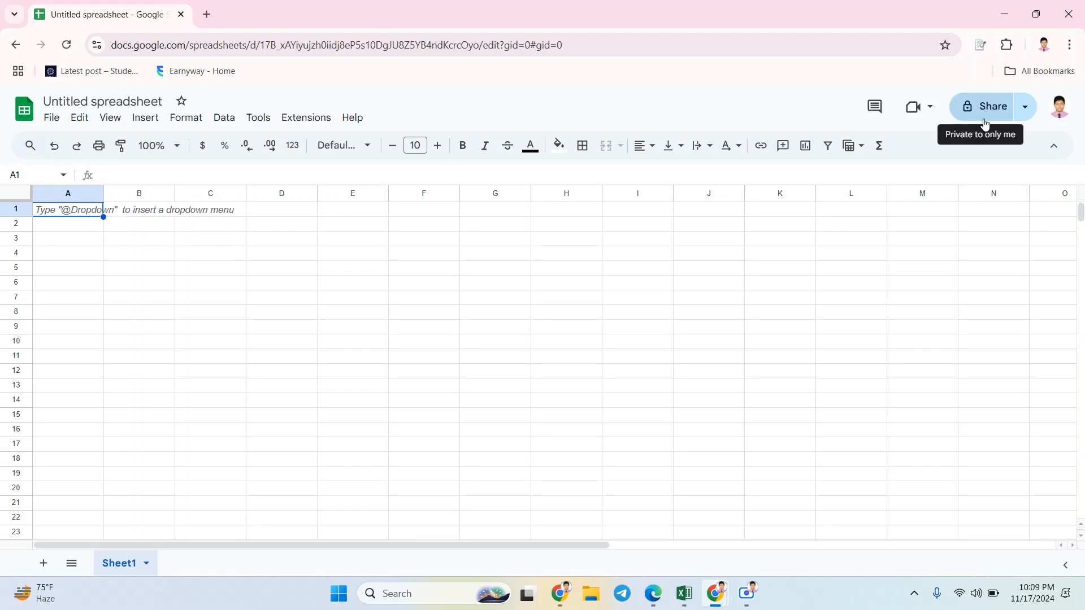
# Step: View the sharing settings of the untitled spreadsheet, skipping the naming request, and close them
pyautogui.click(994, 113)
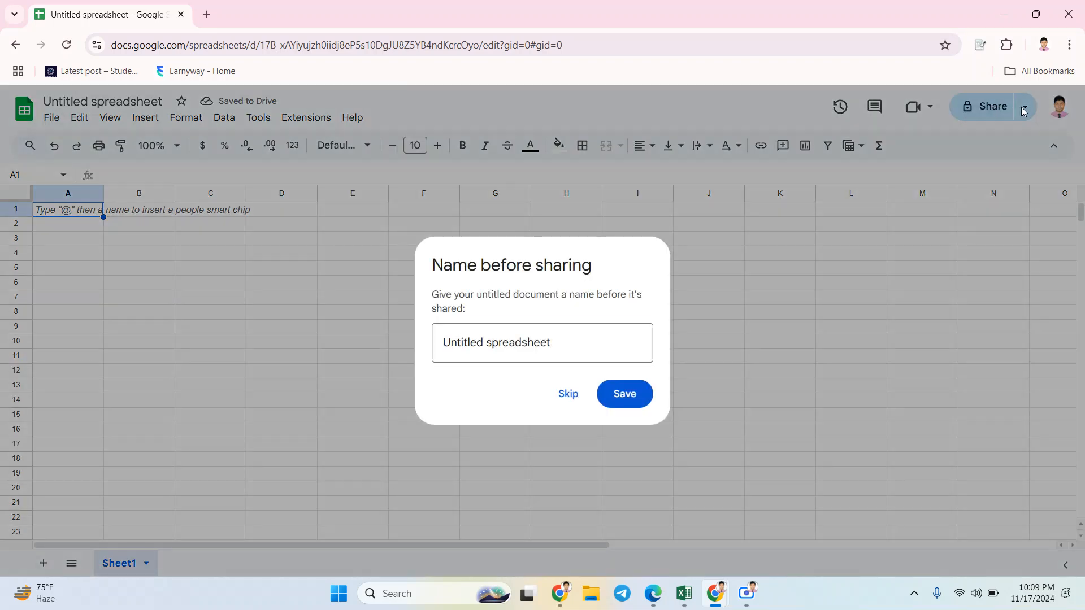
pyautogui.click(1024, 112)
pyautogui.click(1022, 108)
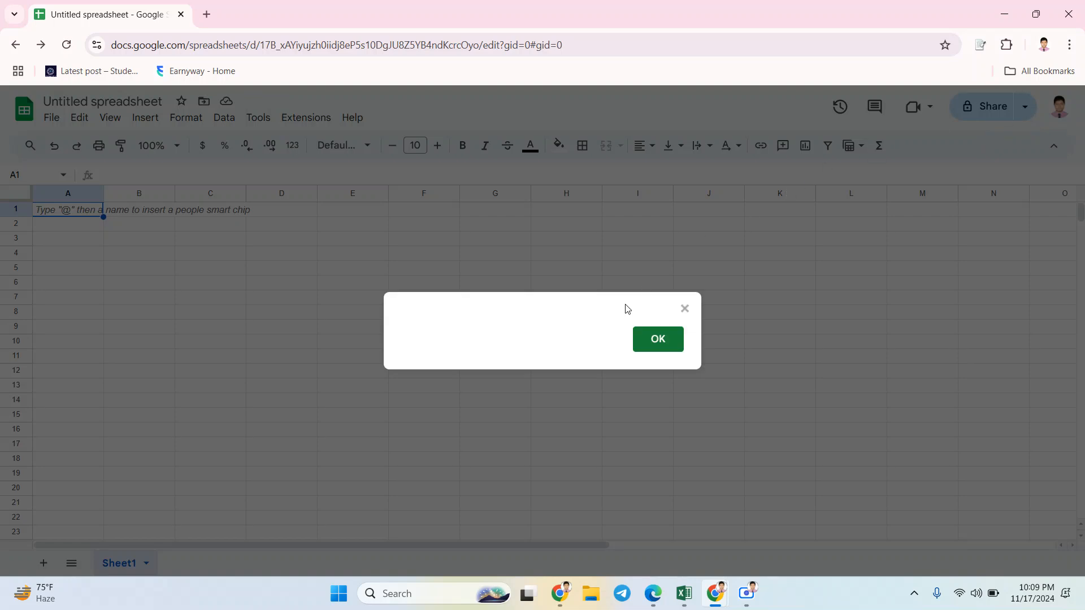
pyautogui.click(650, 340)
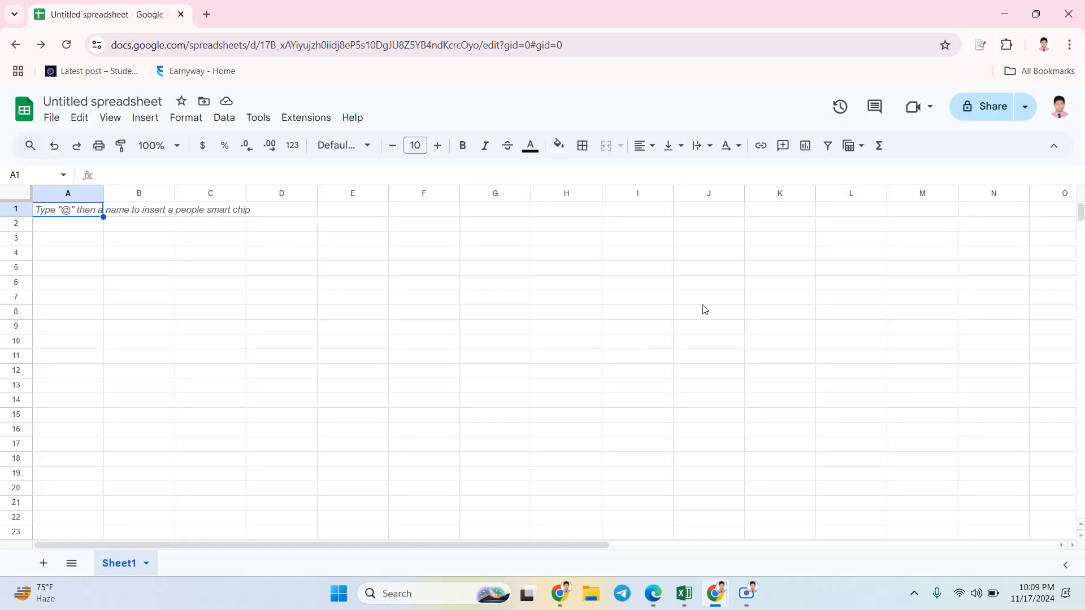
pyautogui.click(995, 107)
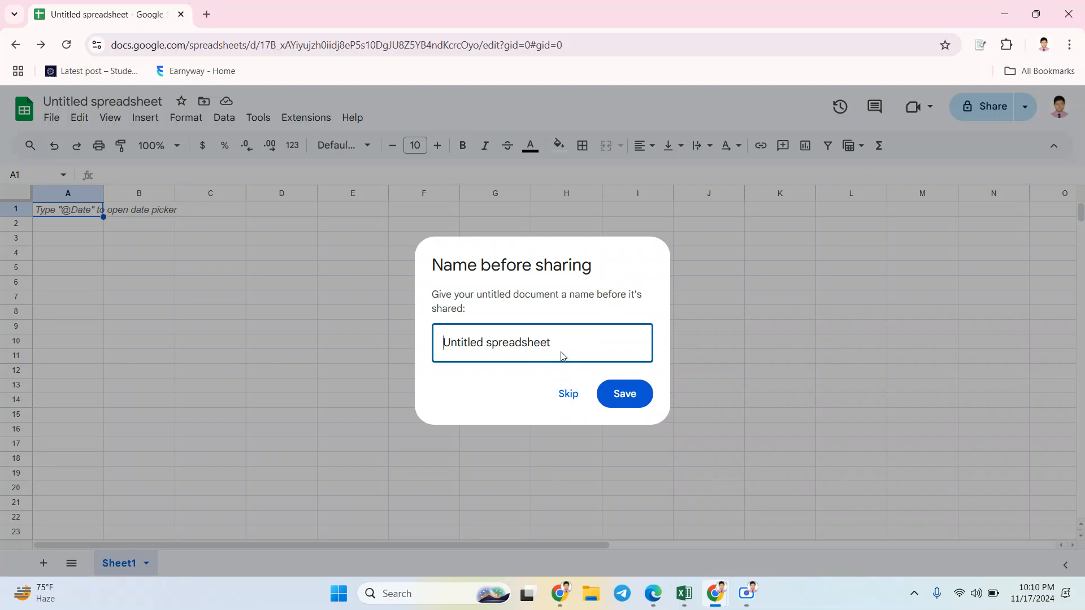
pyautogui.click(564, 394)
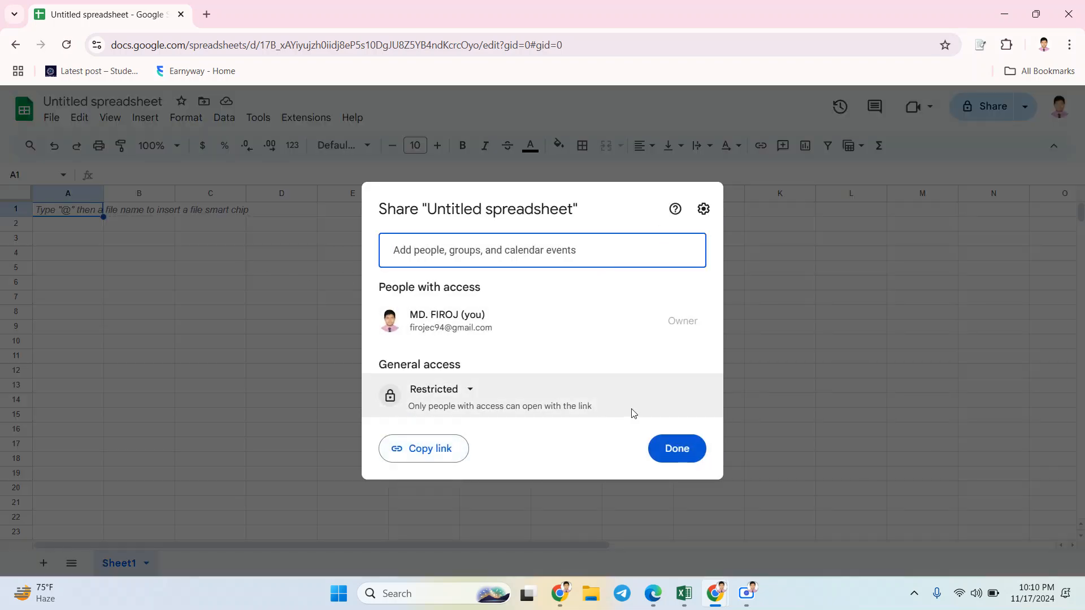
pyautogui.click(815, 260)
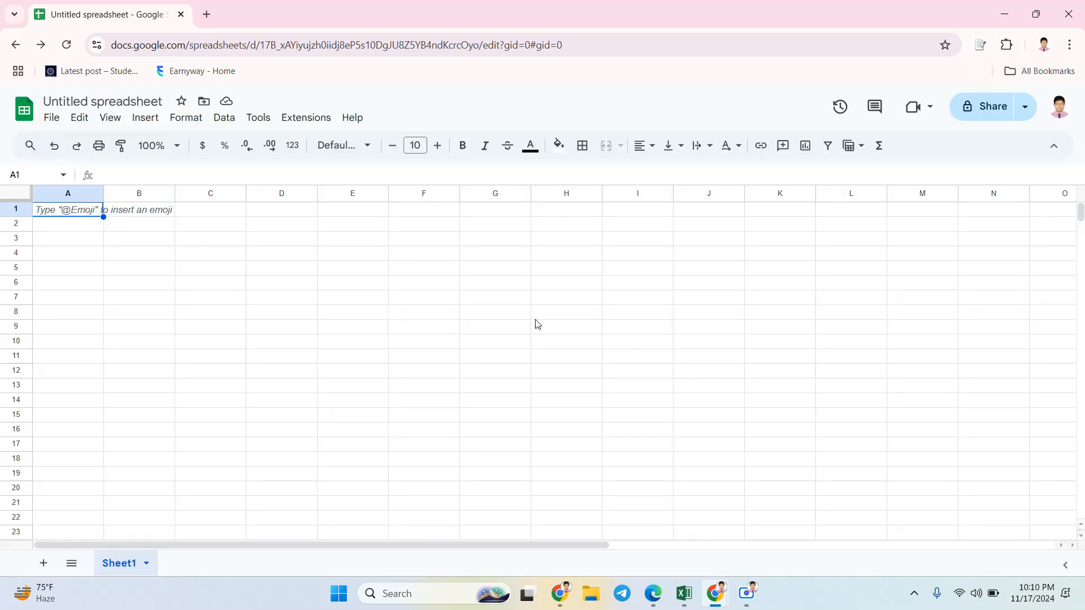
# Step: Rename the untitled spreadsheet as 171124
pyautogui.click(47, 101)
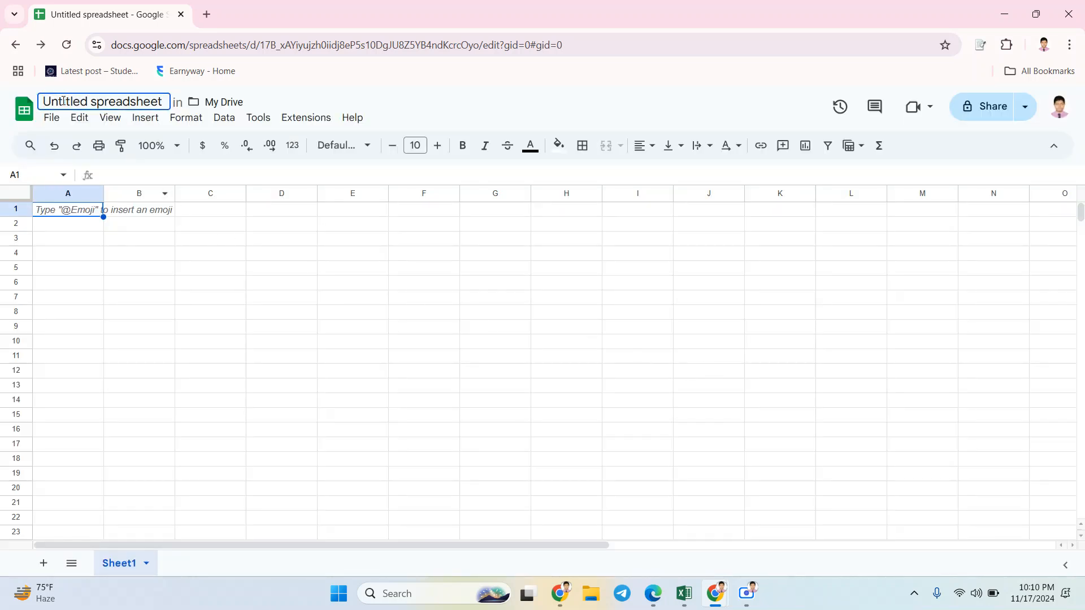
pyautogui.doubleClick(58, 102)
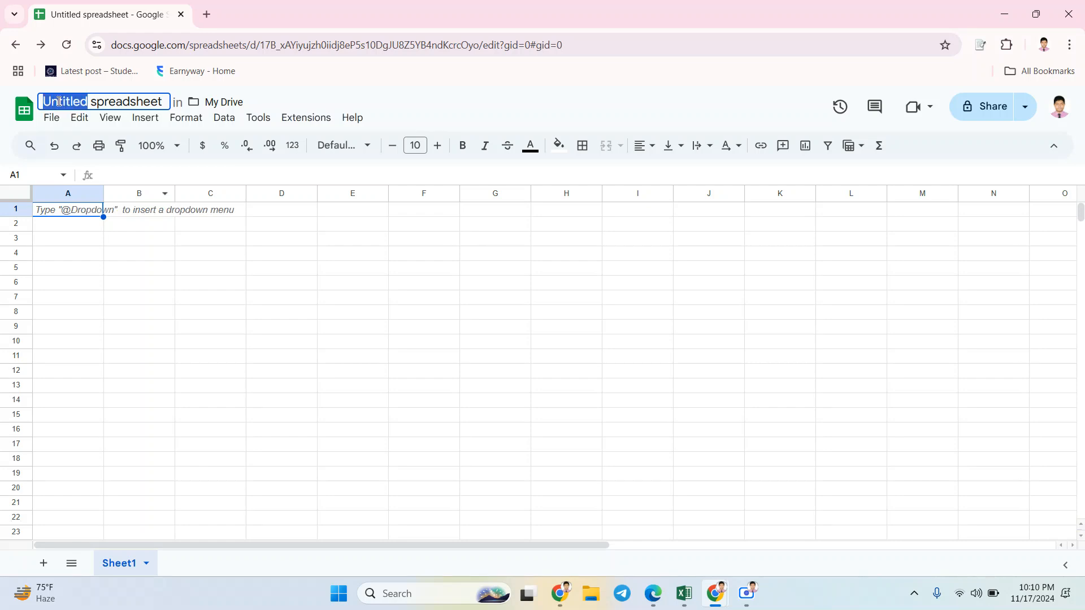
pyautogui.hotkey('shift', 'Right')
pyautogui.hotkey('shift', 'Right')
pyautogui.hotkey('shift', 'Right')
pyautogui.hotkey('shift', 'Right')
pyautogui.hotkey('shift', 'Right')
pyautogui.hotkey('shift', 'Right')
pyautogui.hotkey('shift', 'Right')
pyautogui.hotkey('shift', 'Right')
pyautogui.hotkey('shift', 'Right')
pyautogui.hotkey('shift', 'Right')
pyautogui.hotkey('shift', 'Right')
pyautogui.hotkey('shift', 'Right')
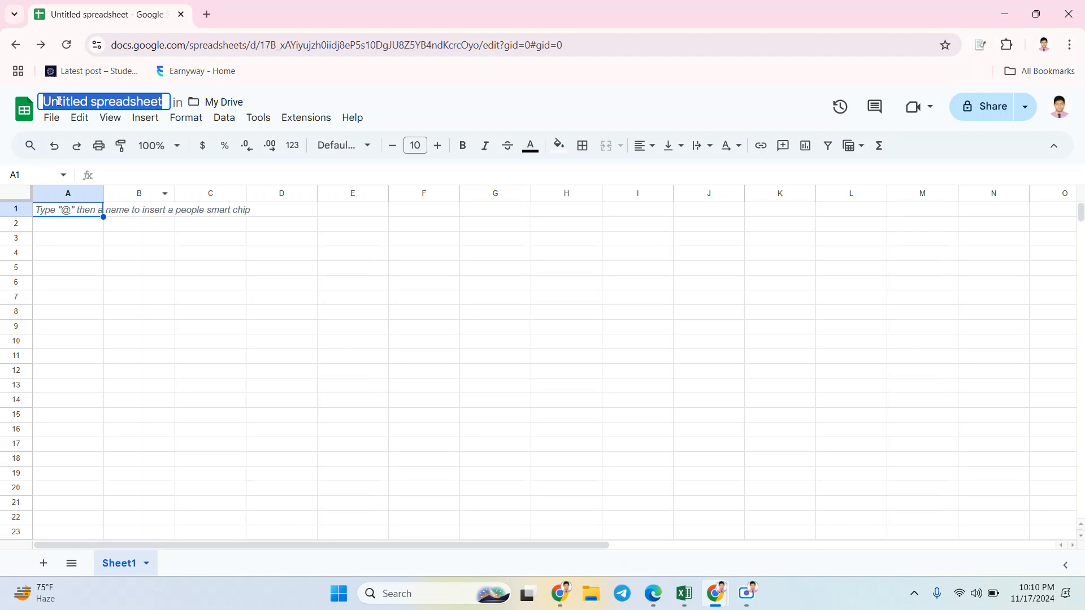
pyautogui.press('BackSpace')
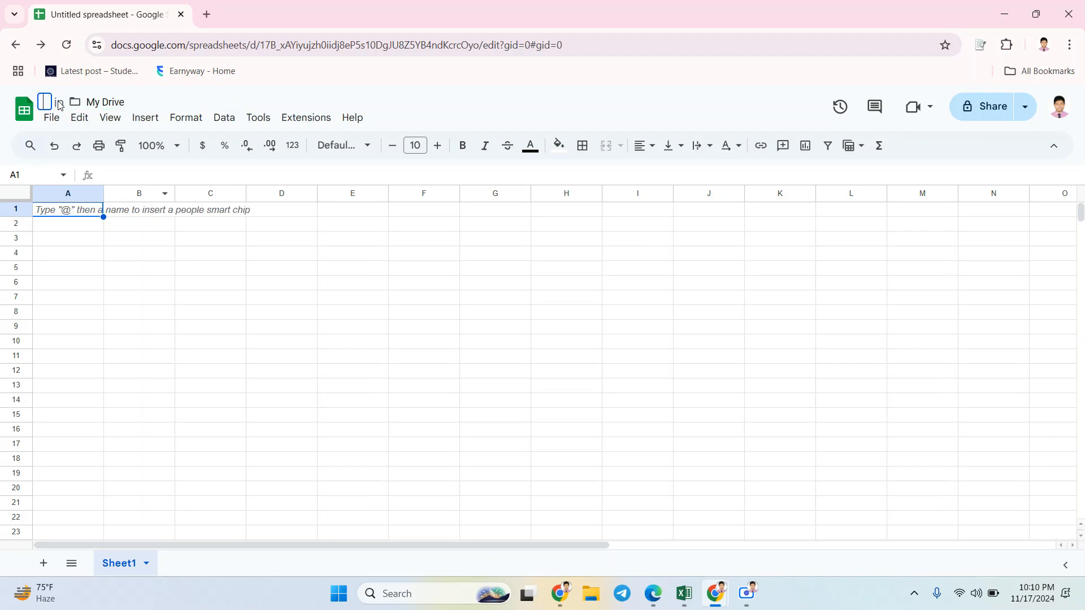
pyautogui.write('17')
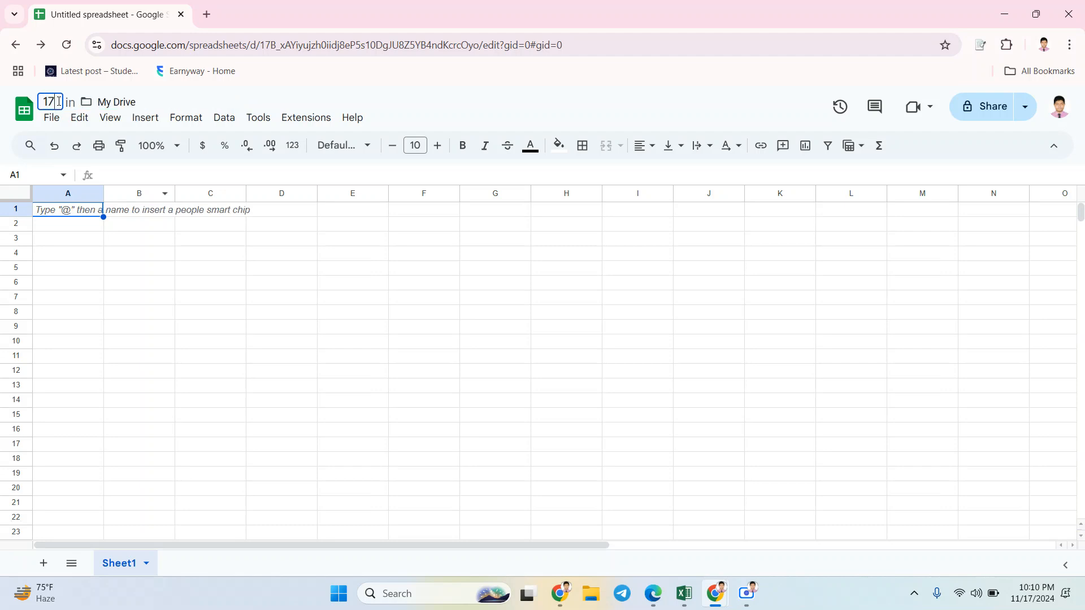
pyautogui.write('11')
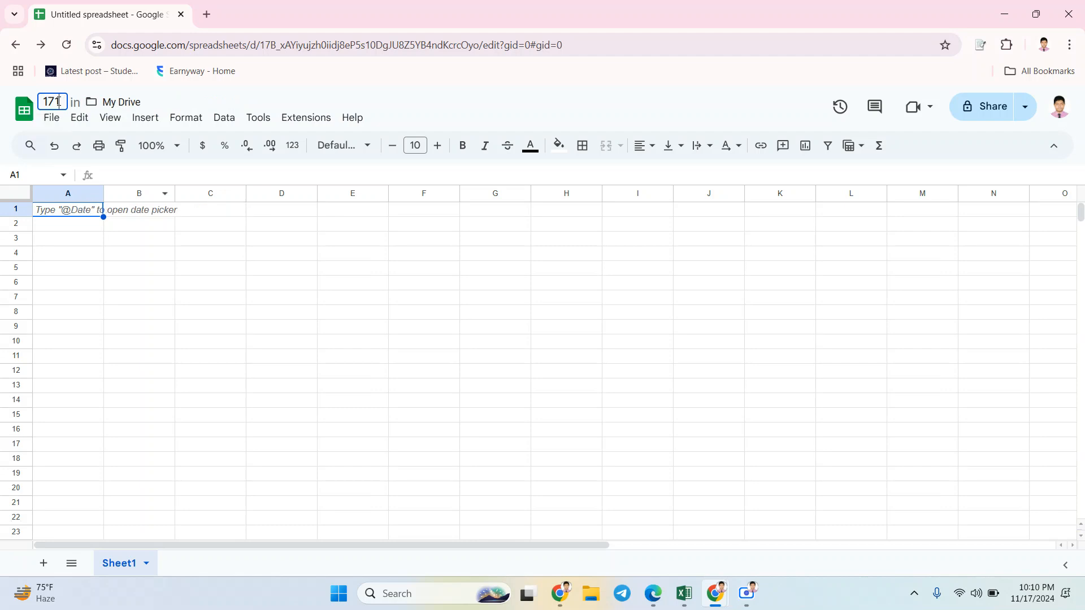
pyautogui.write('24')
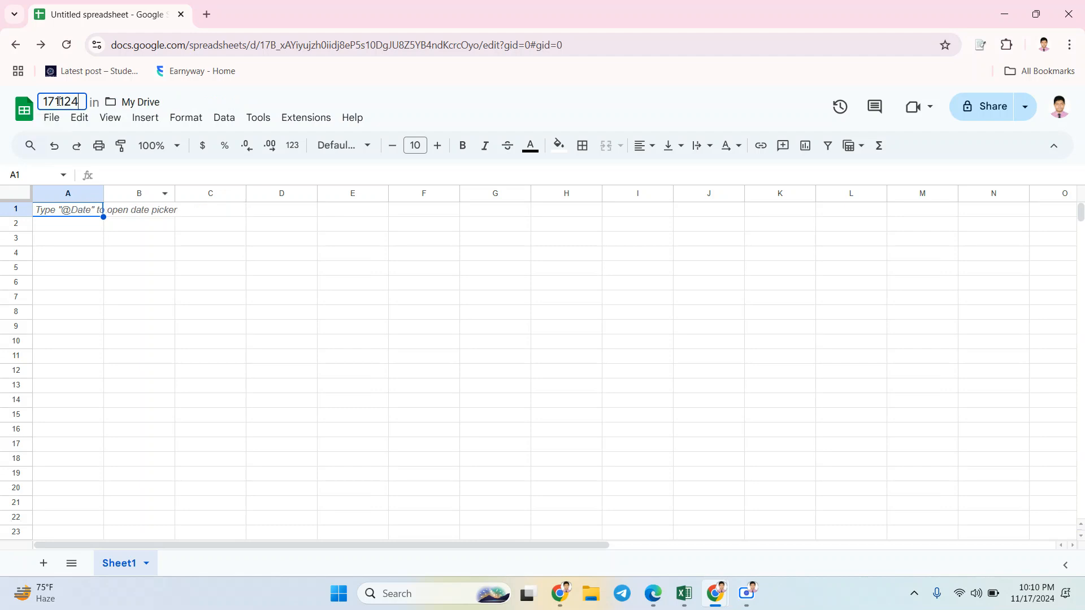
pyautogui.press('Return')
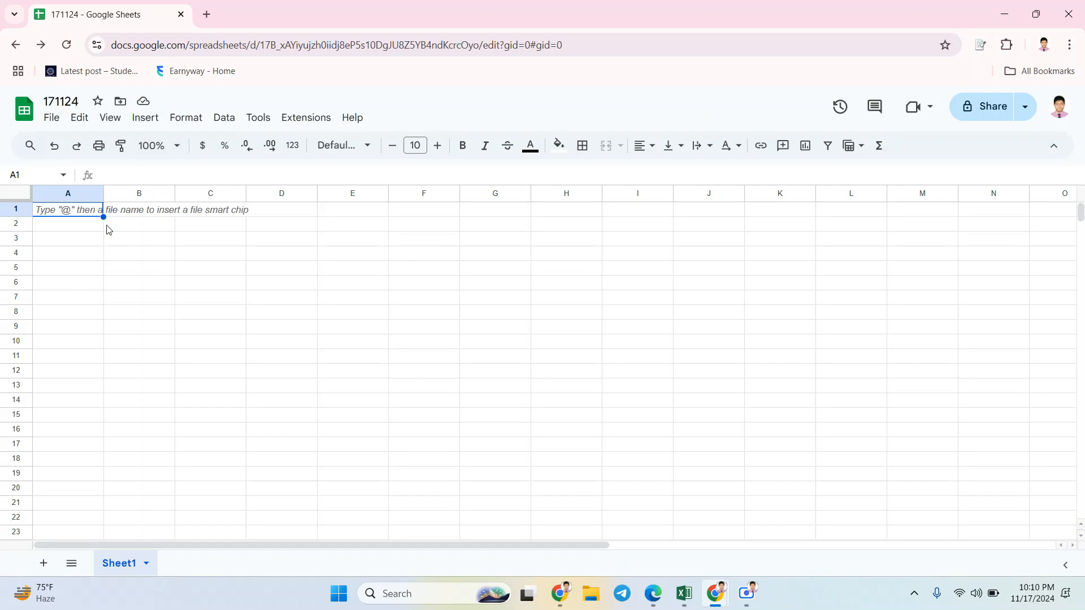
pyautogui.moveTo(85, 233); pyautogui.dragTo(455, 273)
pyautogui.moveTo(305, 283); pyautogui.dragTo(492, 446)
pyautogui.click(245, 366)
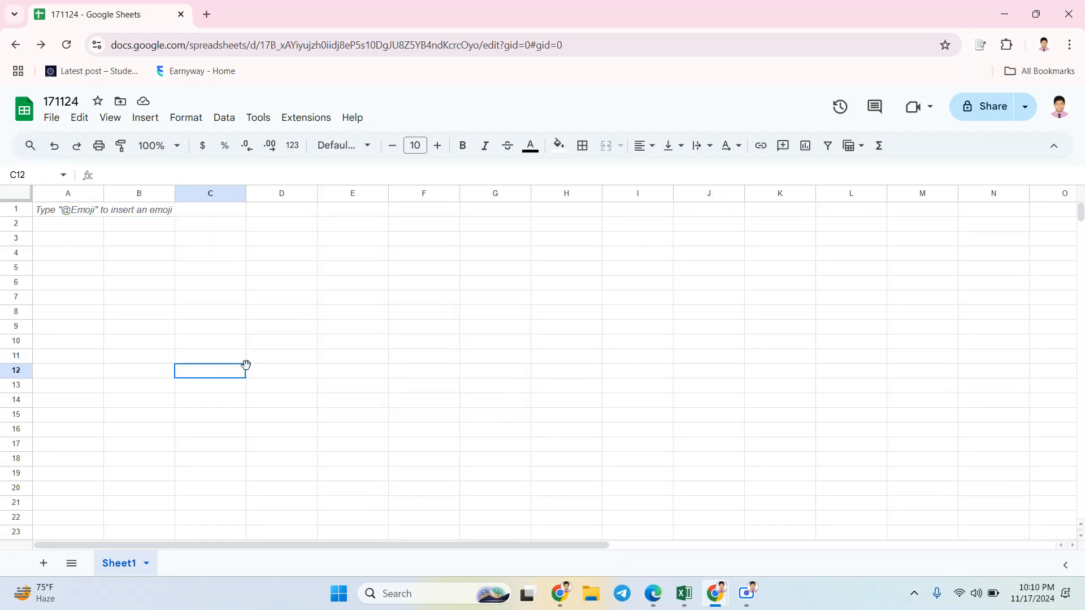
pyautogui.moveTo(247, 365); pyautogui.dragTo(310, 416)
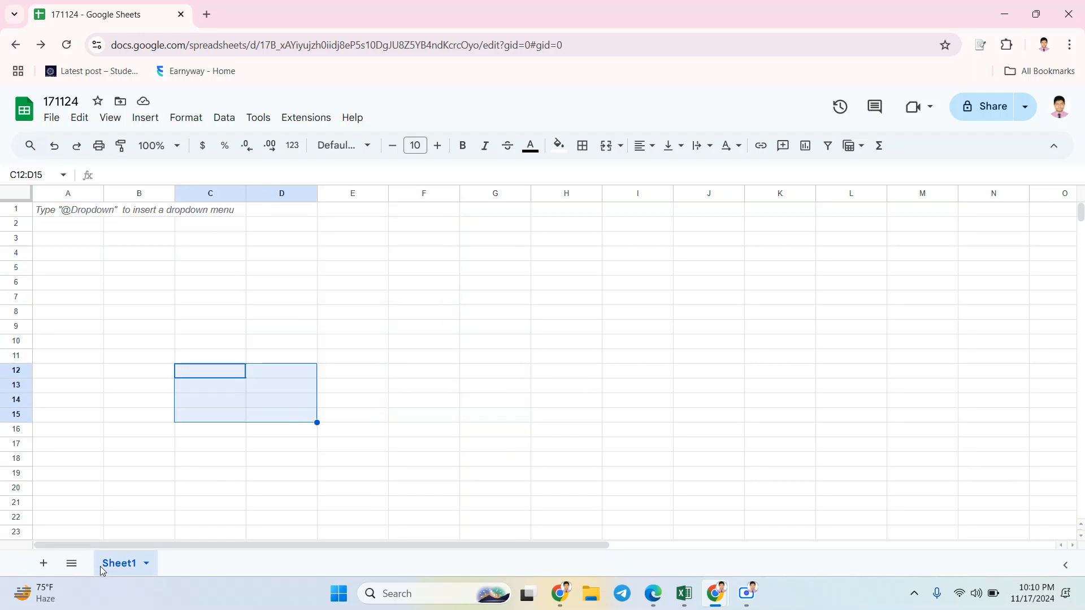
# Step: Add seven more sheets to the spreadsheet and return to Sheet1
pyautogui.click(47, 572)
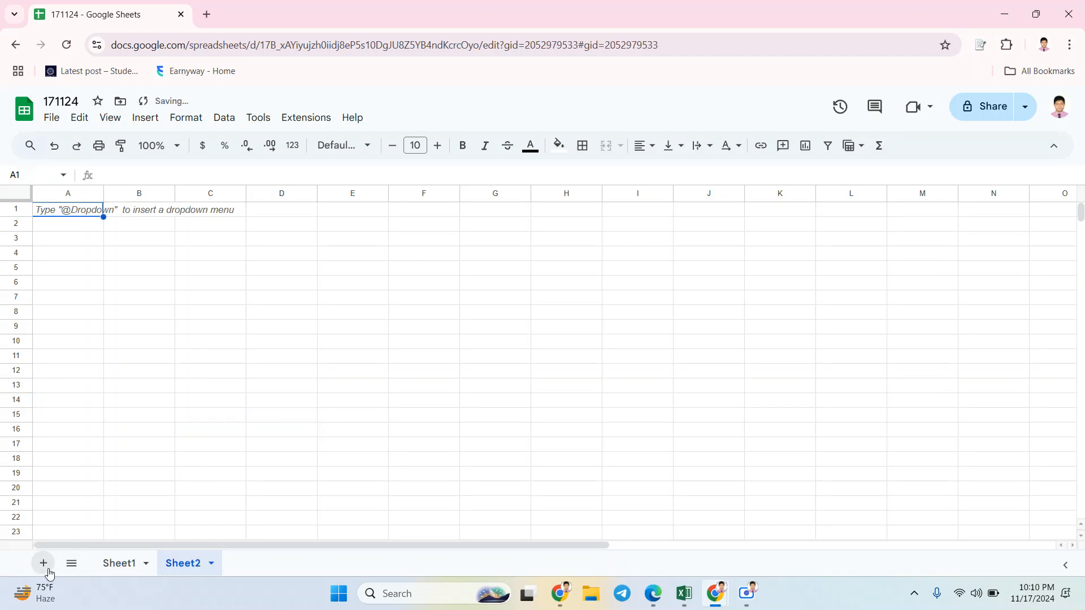
pyautogui.click(47, 571)
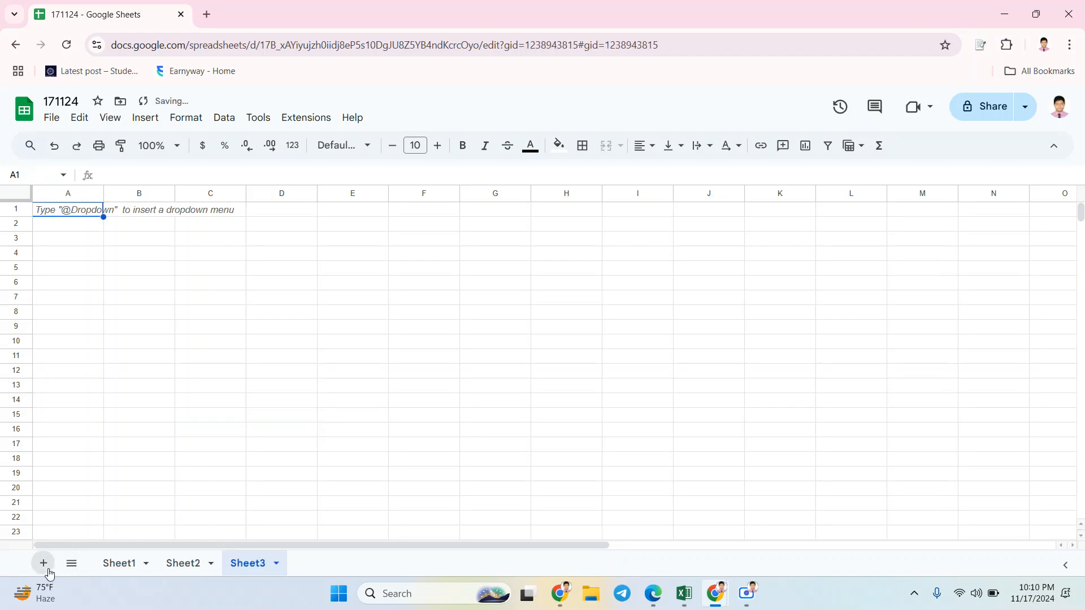
pyautogui.click(47, 572)
pyautogui.click(47, 572)
pyautogui.click(47, 571)
pyautogui.click(47, 572)
pyautogui.click(48, 572)
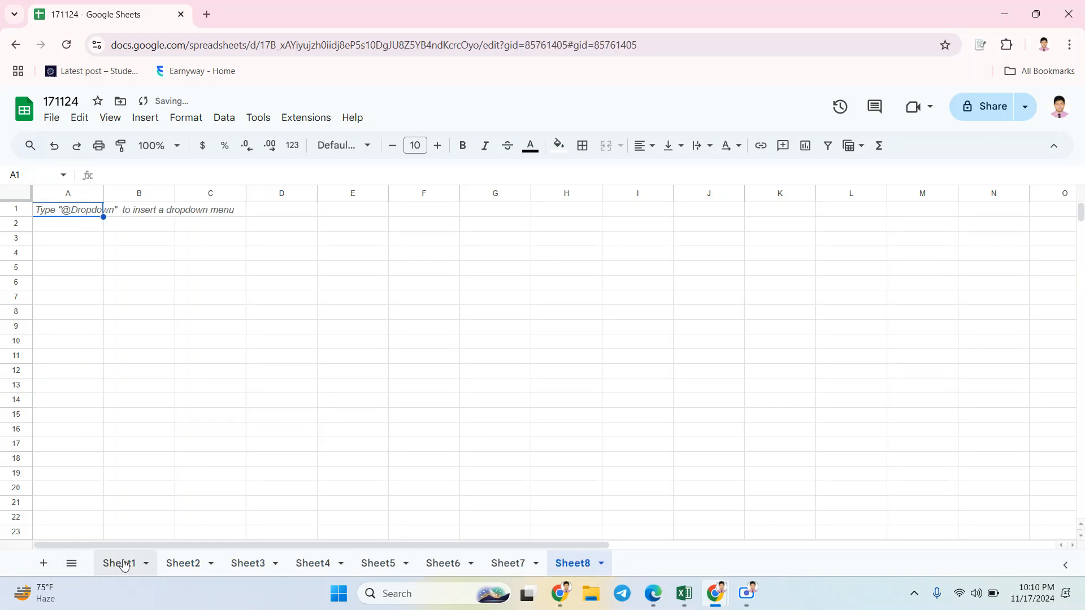
pyautogui.click(123, 565)
pyautogui.click(258, 503)
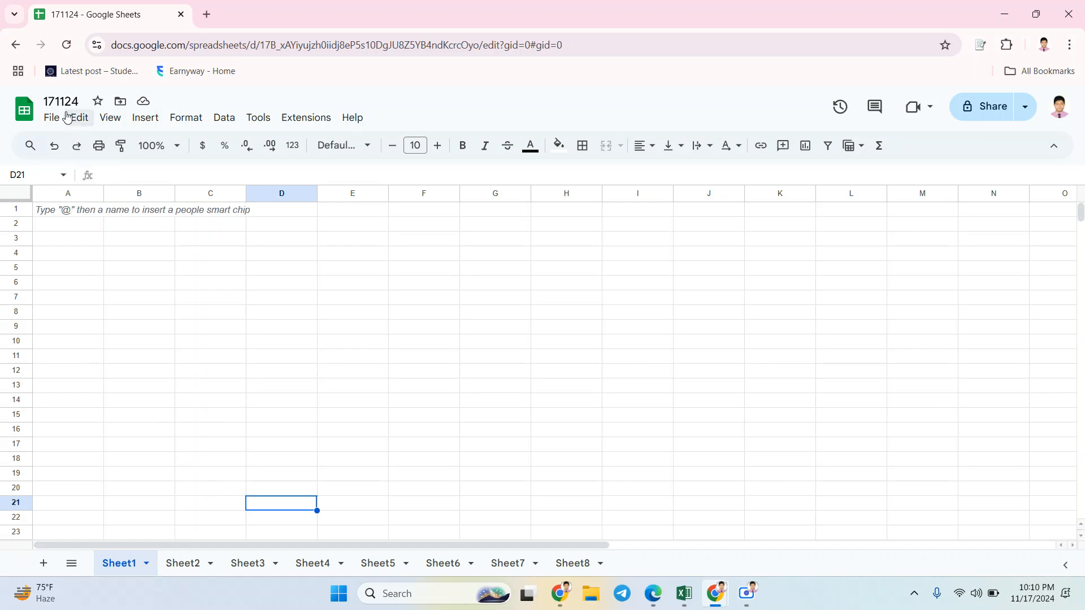
# Step: Open the file import dialog and examine the folders and files available in My Drive
pyautogui.click(52, 118)
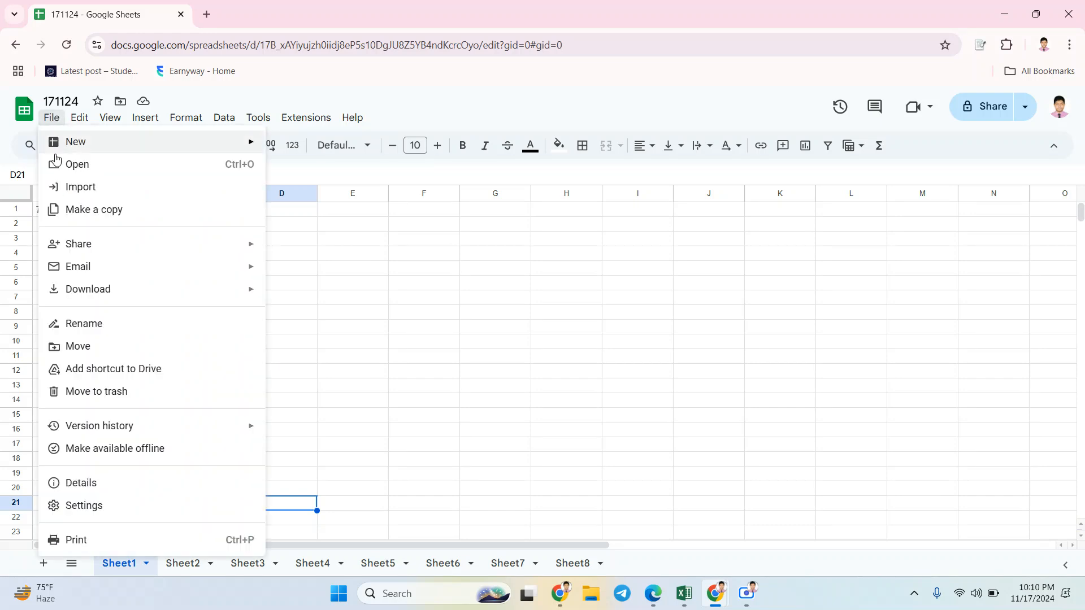
pyautogui.moveTo(80, 150)
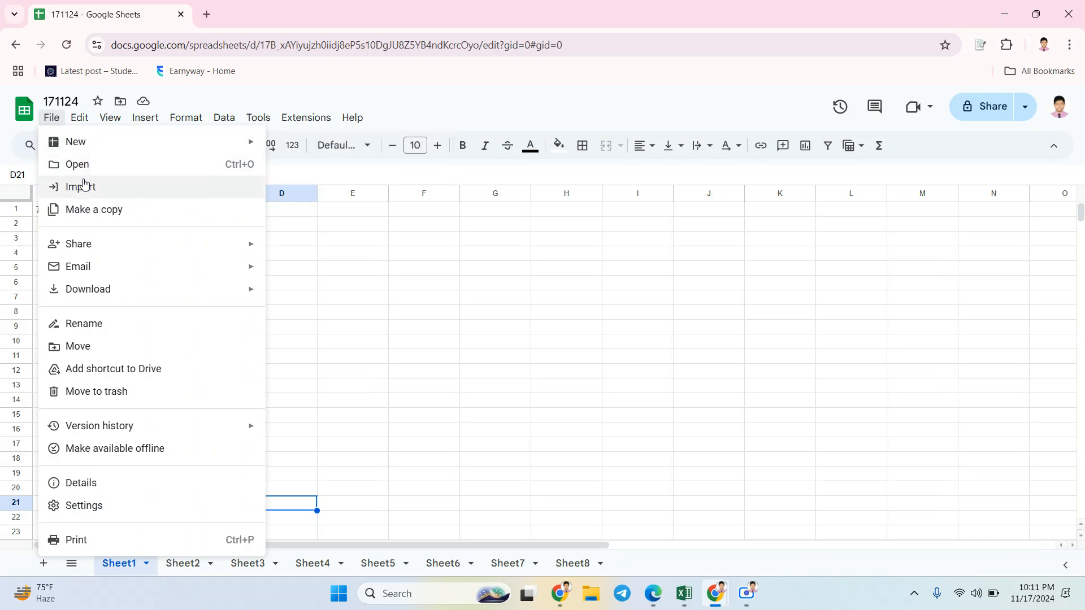
pyautogui.click(86, 188)
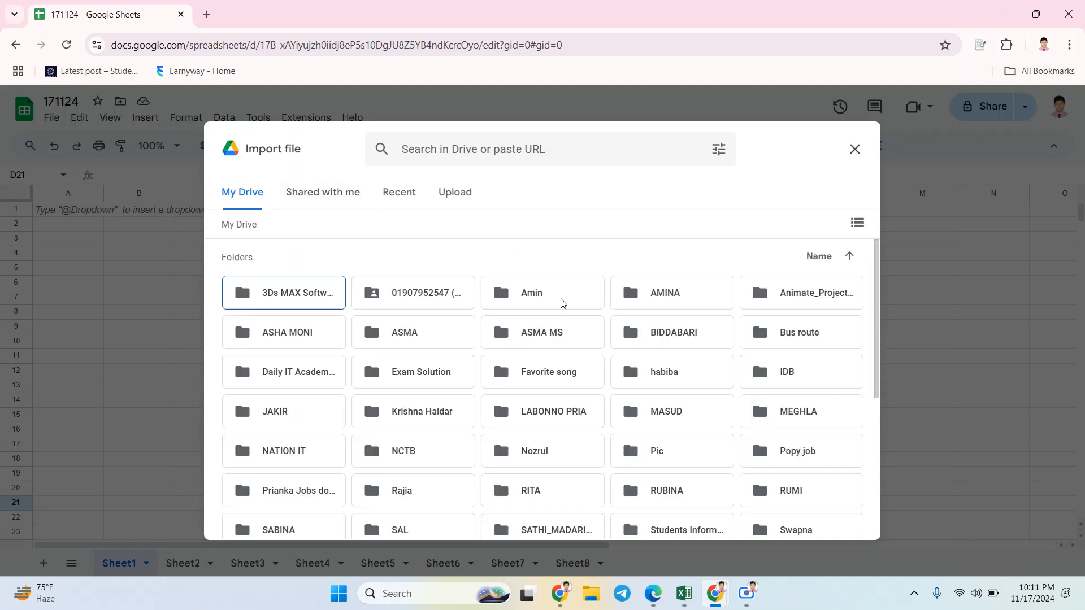
pyautogui.scroll(-2, 560, 305)
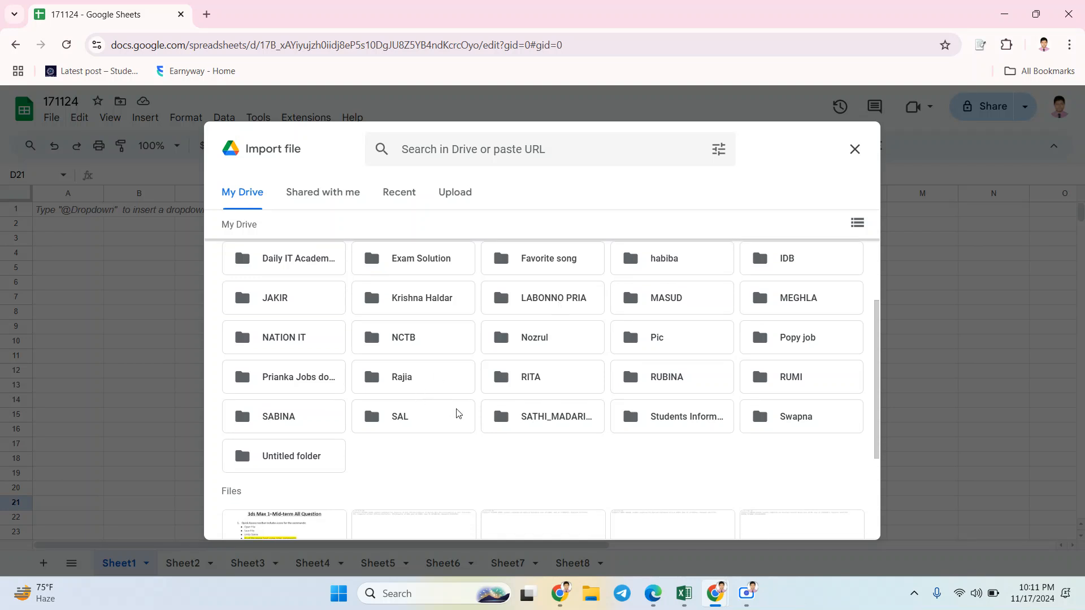
pyautogui.scroll(-2, 474, 415)
pyautogui.scroll(-2, 474, 416)
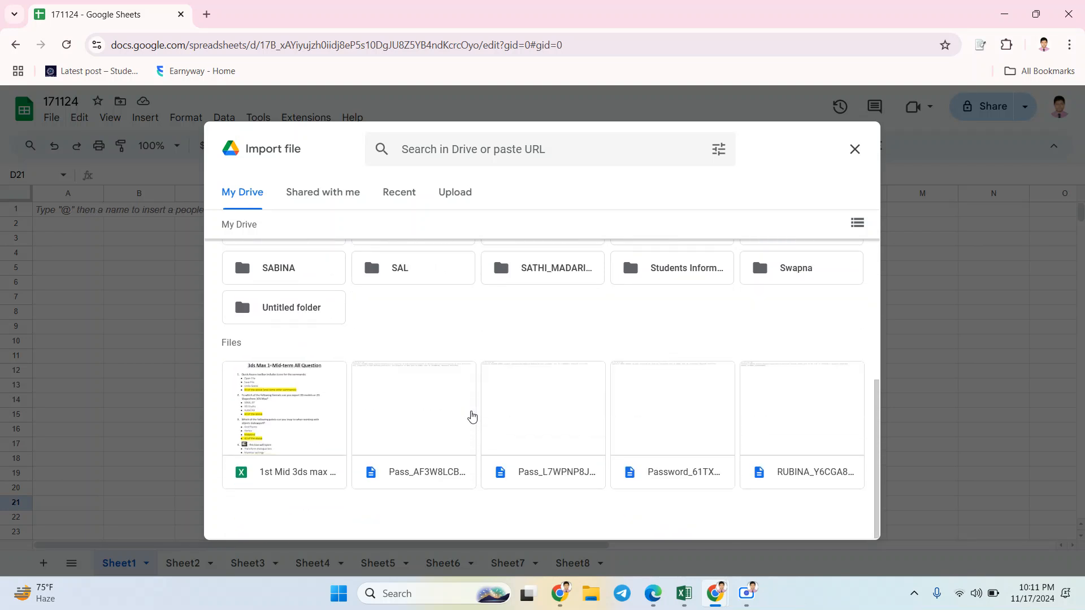
pyautogui.scroll(5, 540, 339)
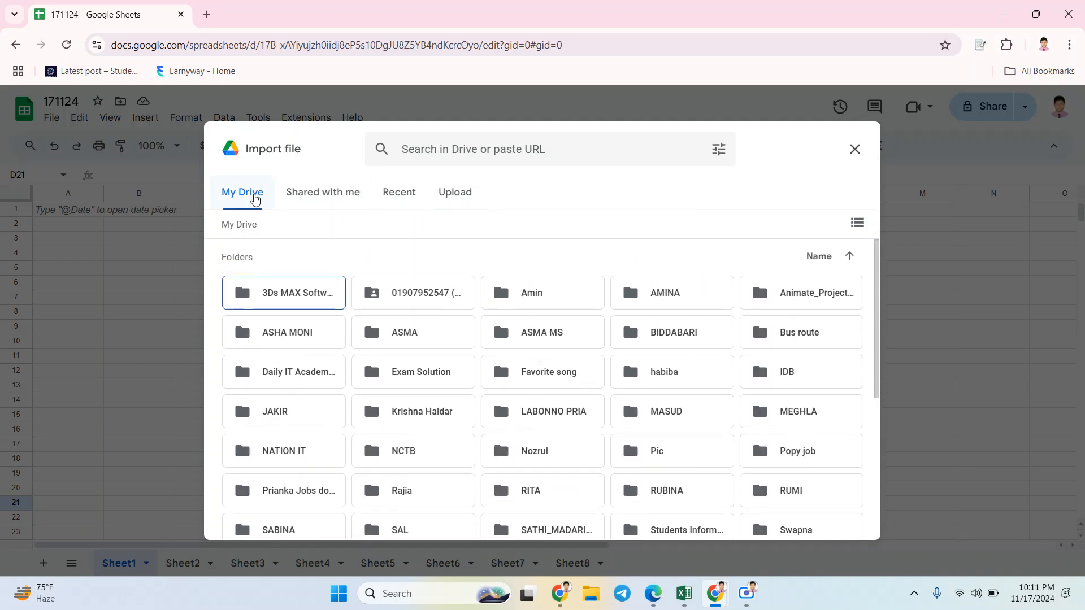
# Step: View the shared items and the upload source for importing, browse the local Downloads folder, and close the import without choosing a file
pyautogui.click(307, 198)
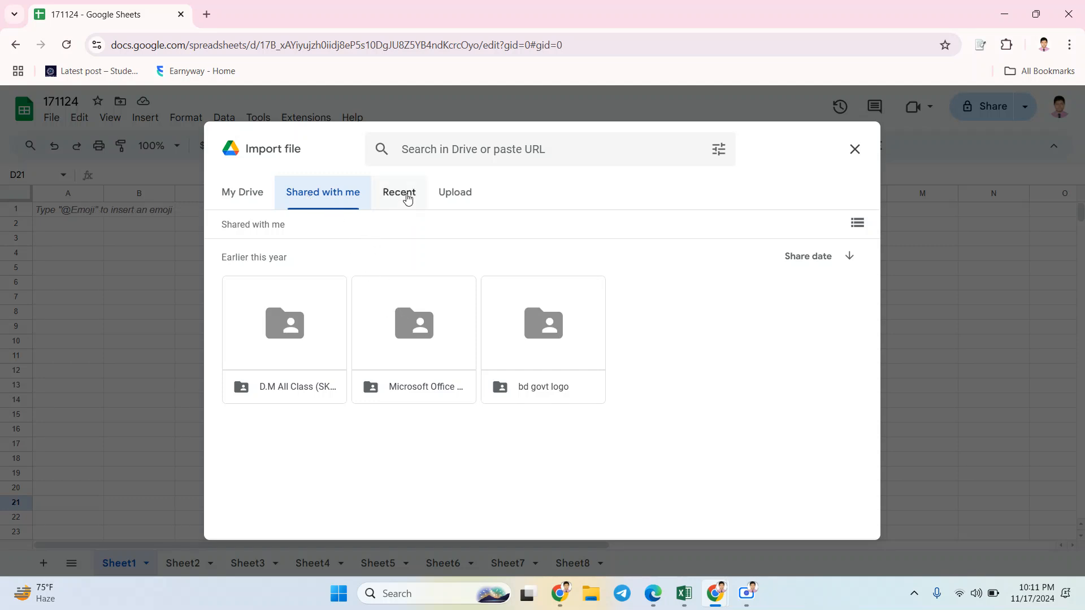
pyautogui.click(439, 198)
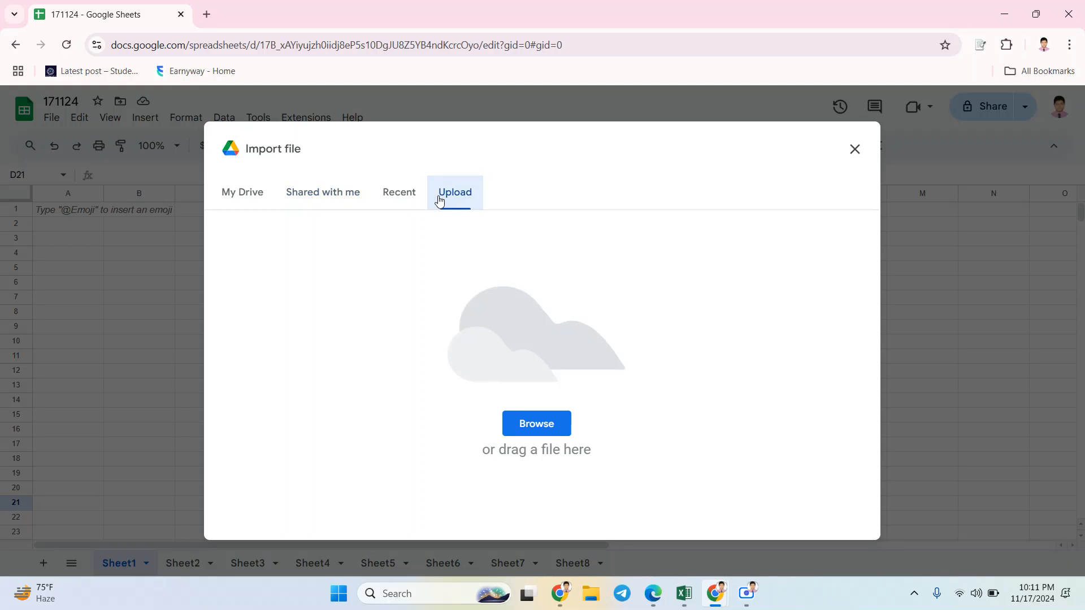
pyautogui.click(536, 422)
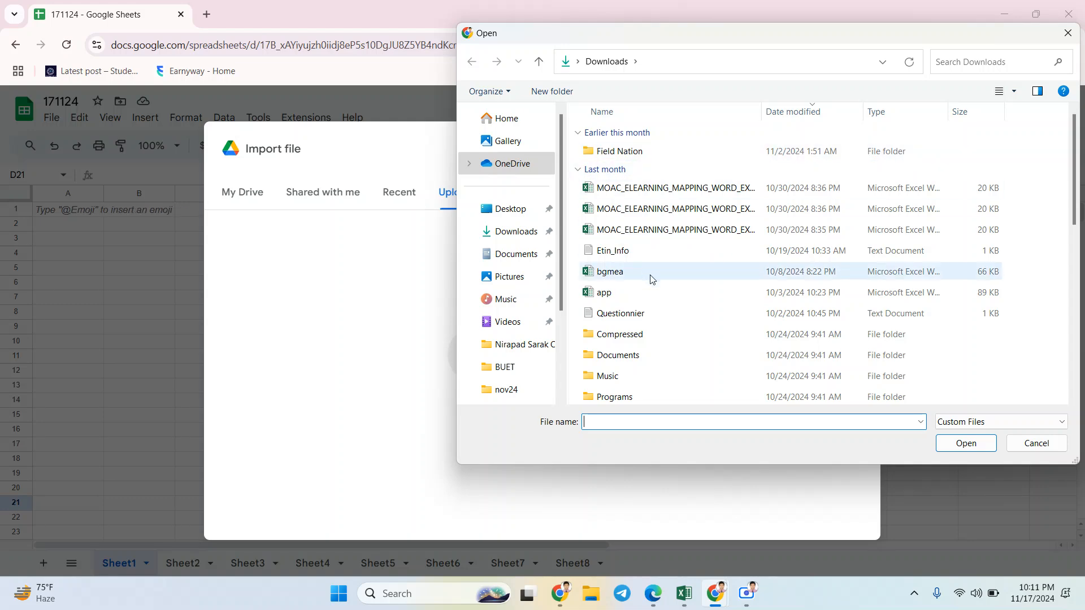
pyautogui.click(1047, 446)
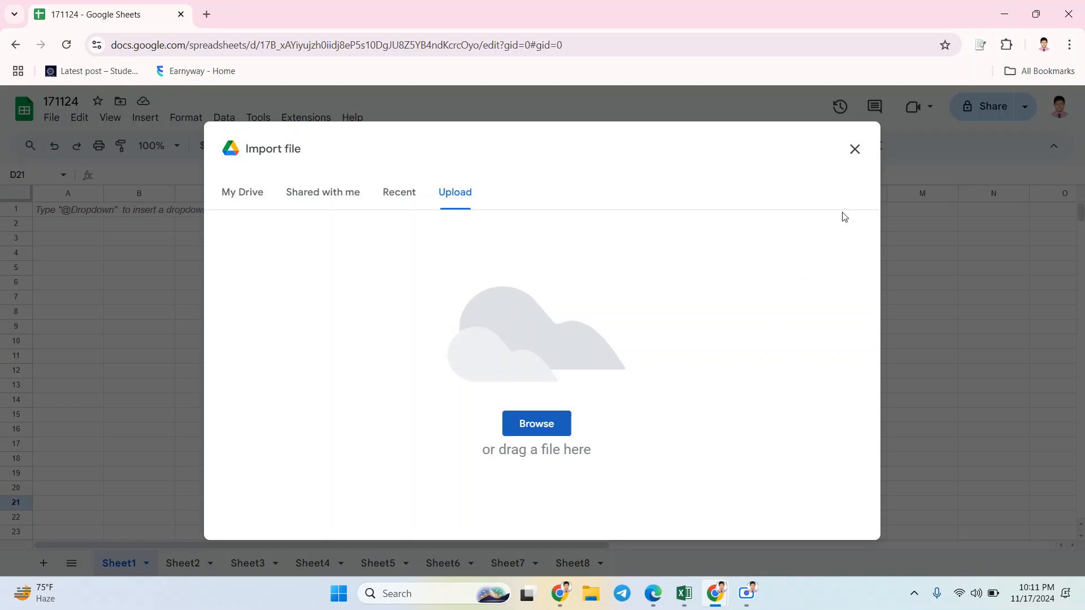
pyautogui.click(855, 149)
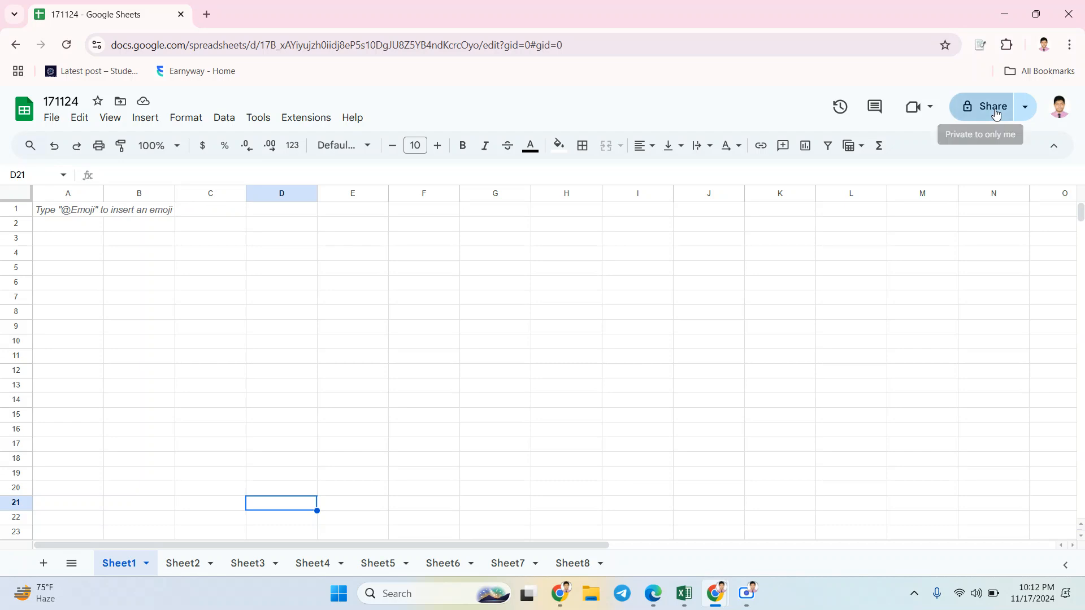
# Step: View the suggested people for sharing spreadsheet 171124 and close the sharing settings
pyautogui.click(995, 114)
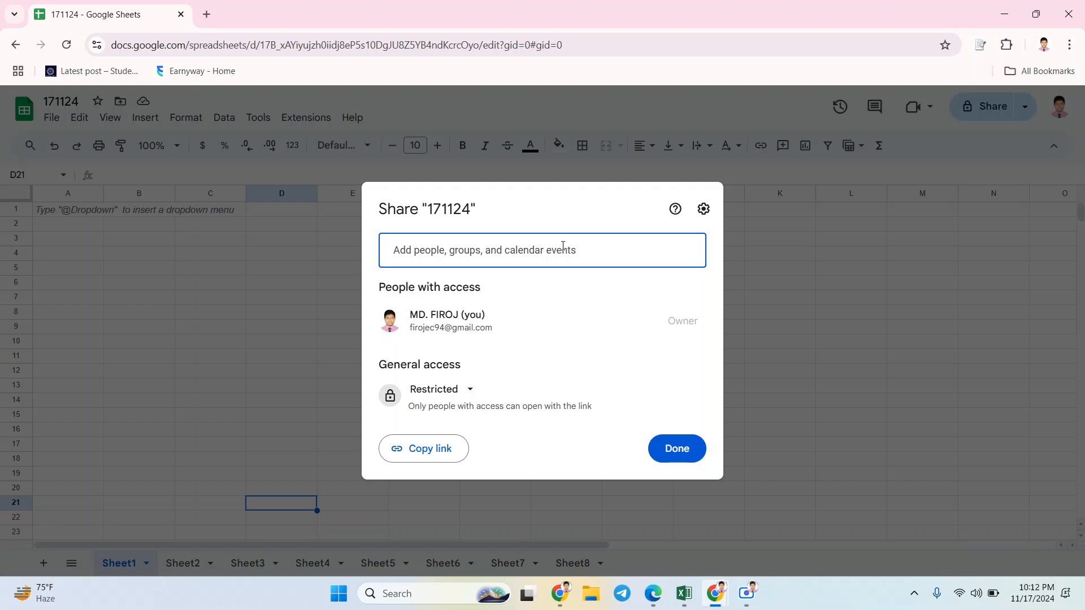
pyautogui.click(462, 254)
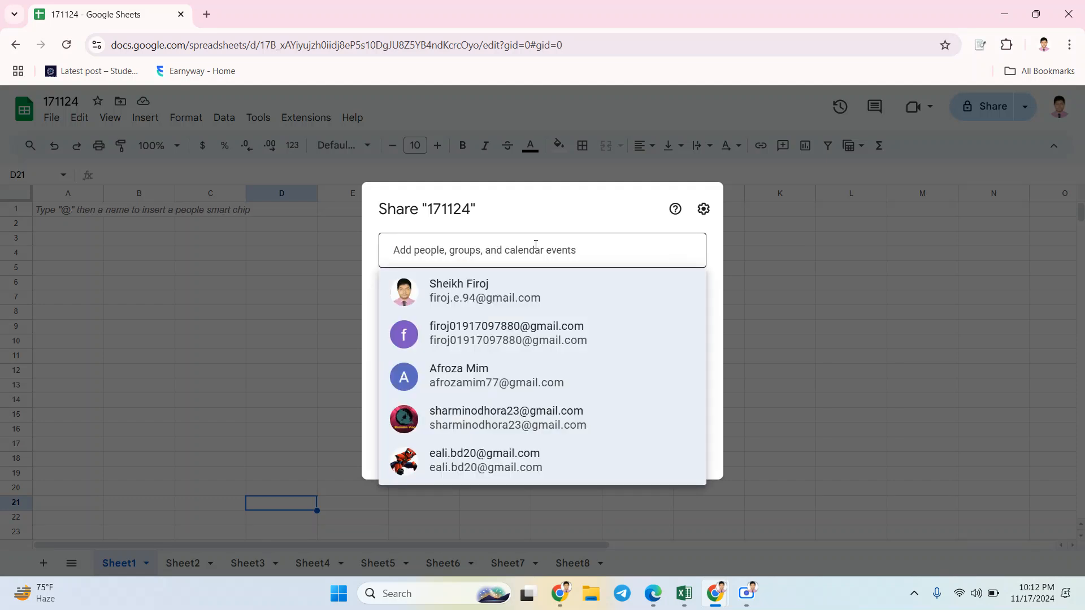
pyautogui.click(764, 273)
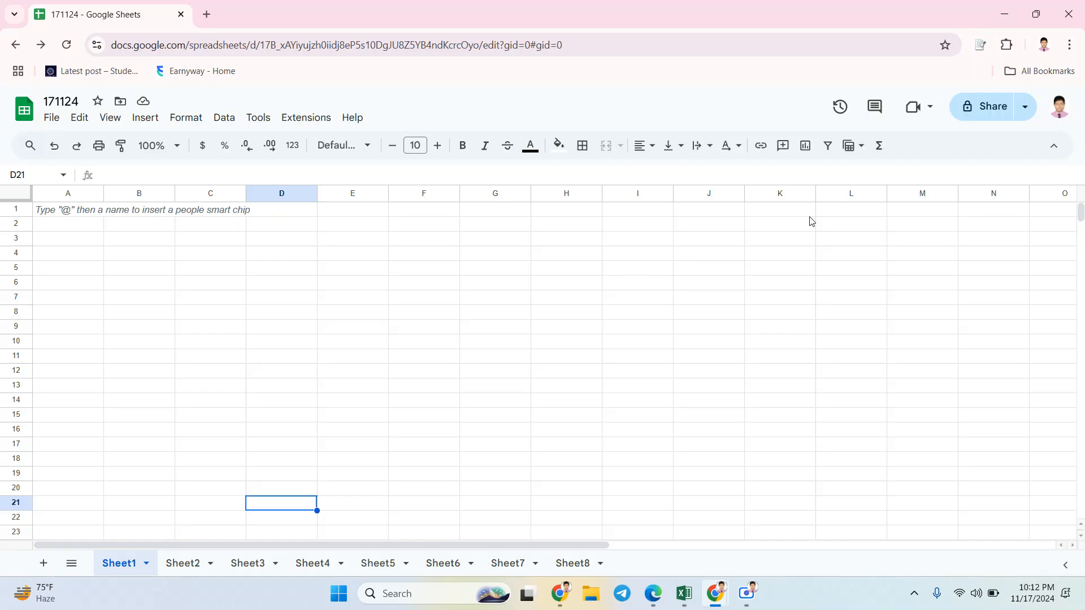
# Step: Set the spreadsheet's general access to Anyone with the link as Viewer and copy its sharing link
pyautogui.click(999, 107)
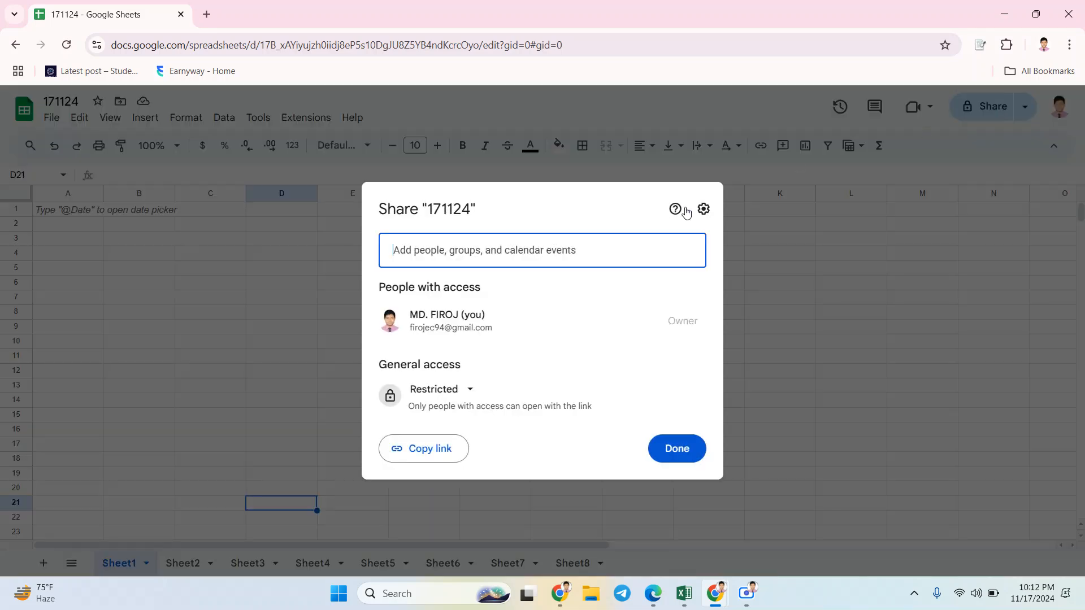
pyautogui.click(471, 391)
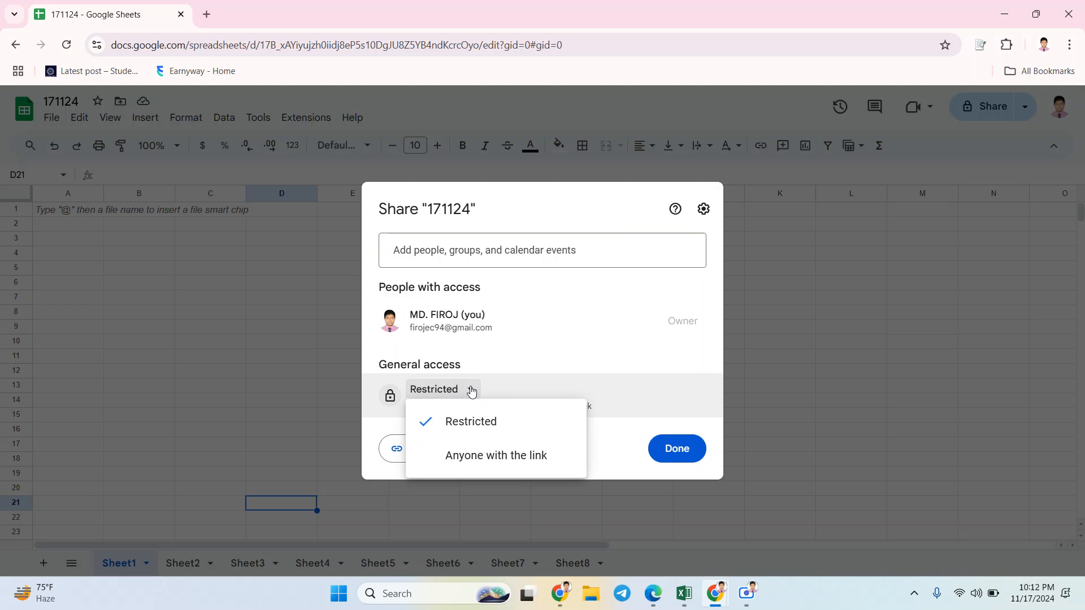
pyautogui.click(496, 462)
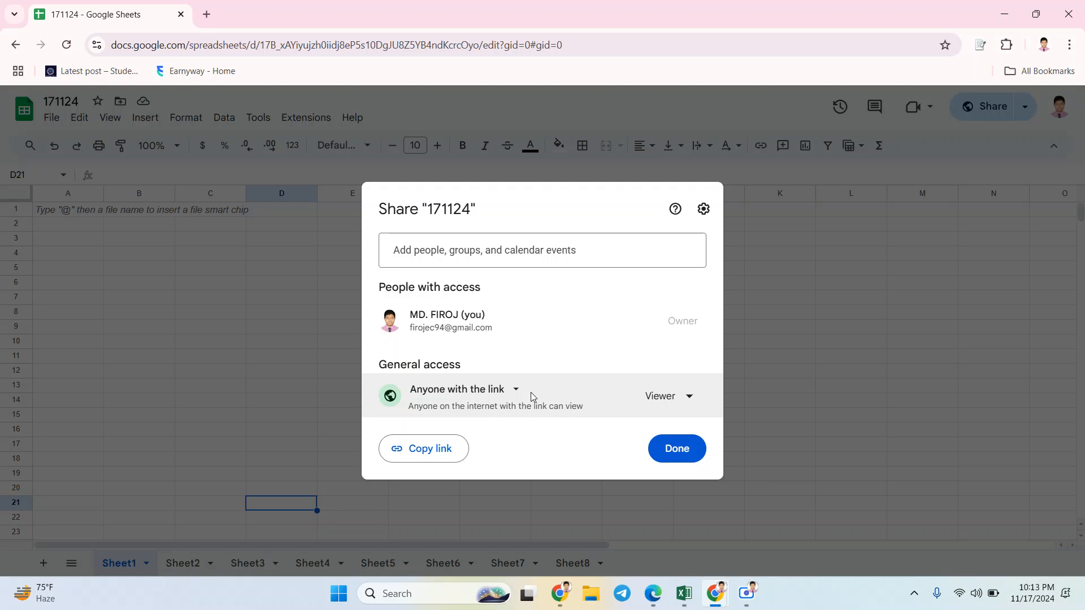
pyautogui.click(687, 402)
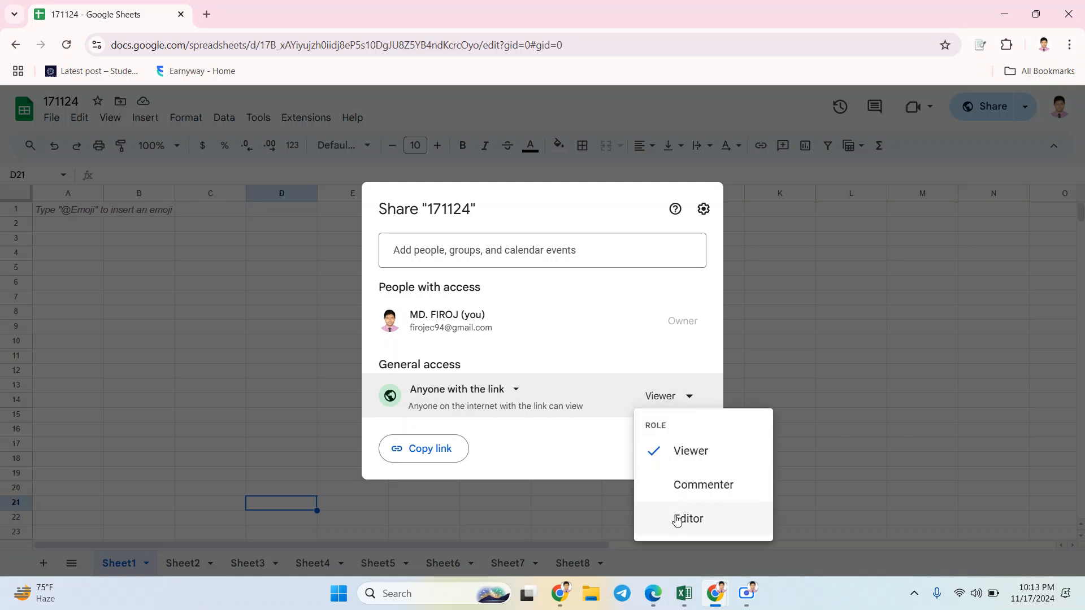
pyautogui.click(694, 463)
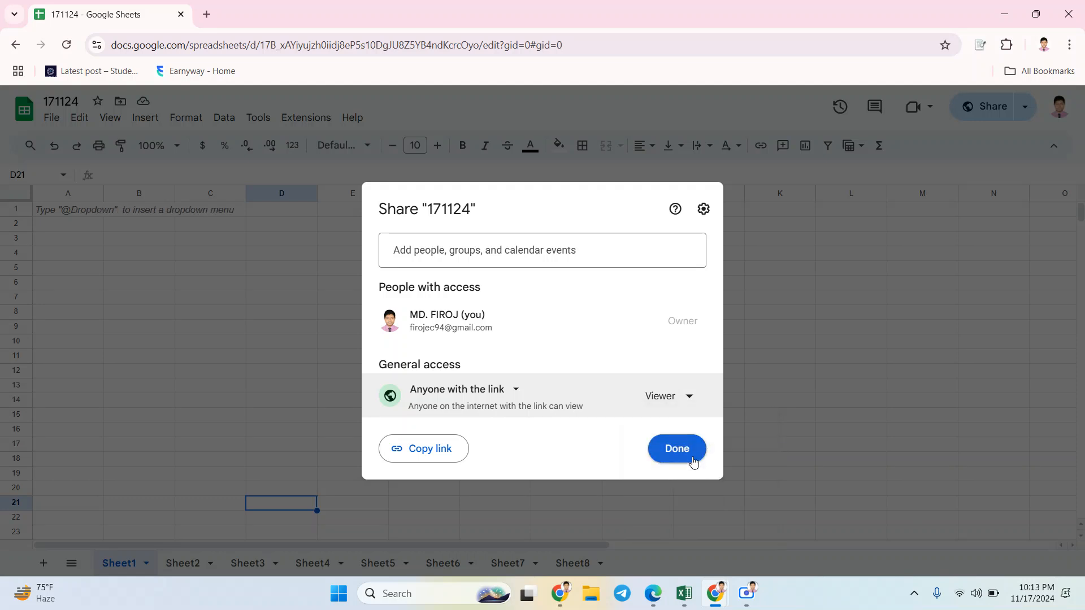
pyautogui.click(445, 450)
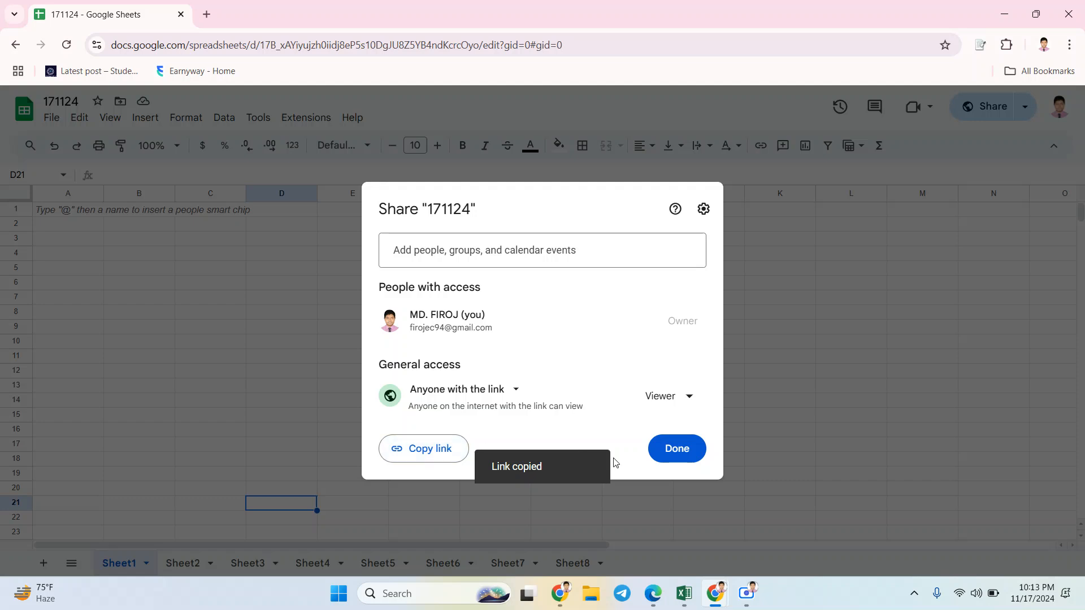
pyautogui.click(672, 453)
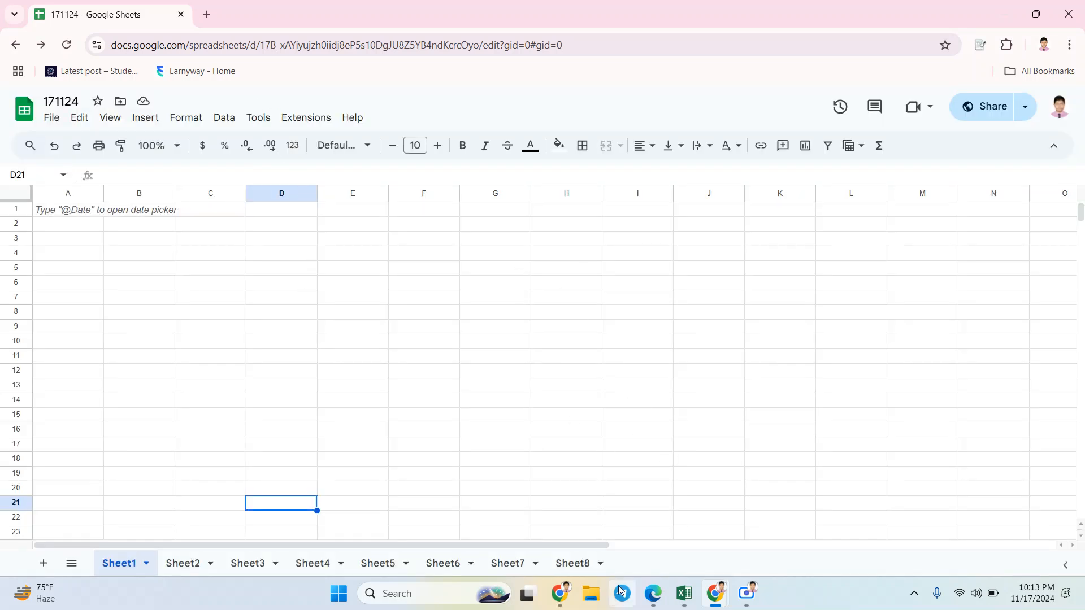
# Step: Switch to Edge, enter the copied sharing link in a new tab without opening it, and return to the spreadsheet in Chrome
pyautogui.moveTo(655, 592)
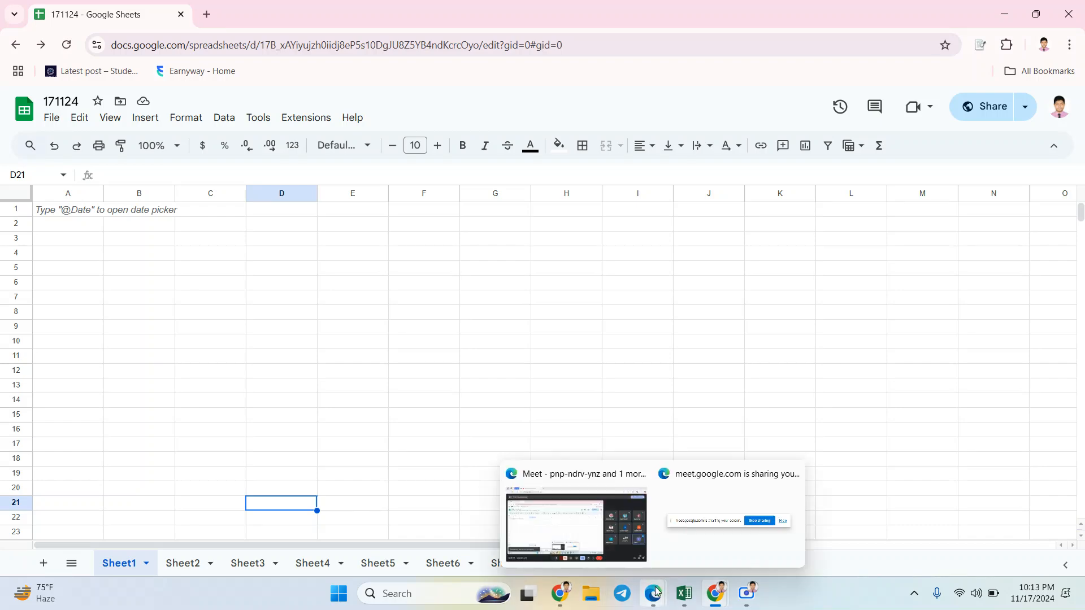
pyautogui.click(623, 543)
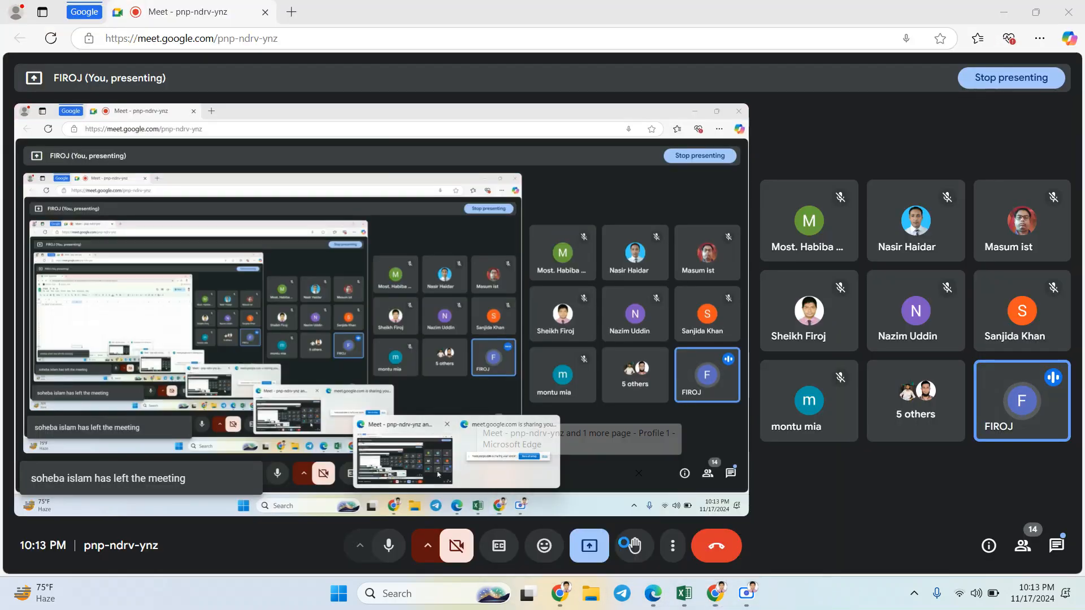
pyautogui.click(293, 18)
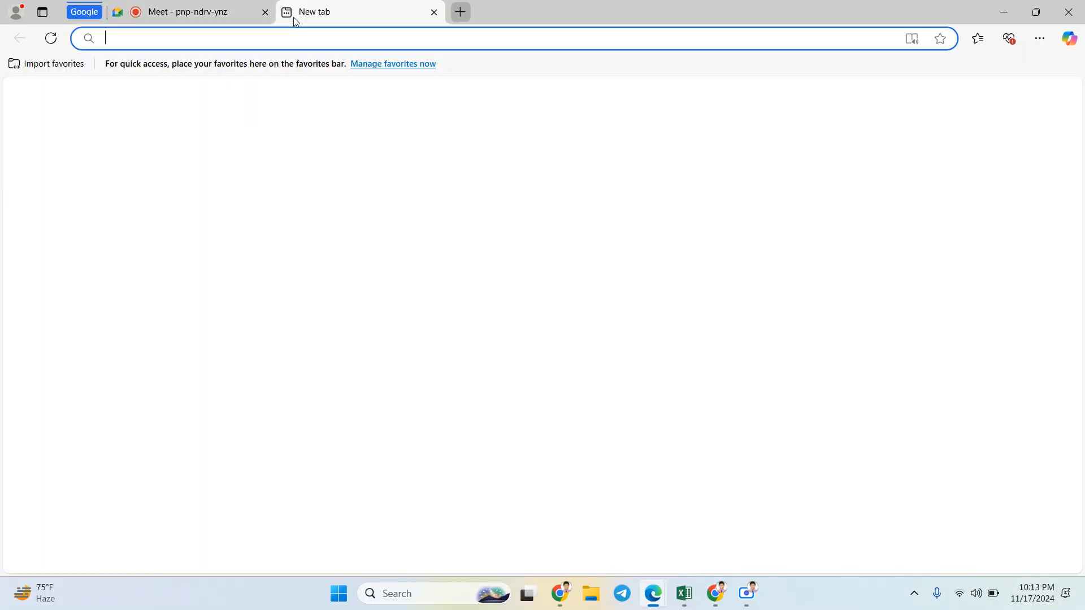
pyautogui.hotkey('ctrl', 'v')
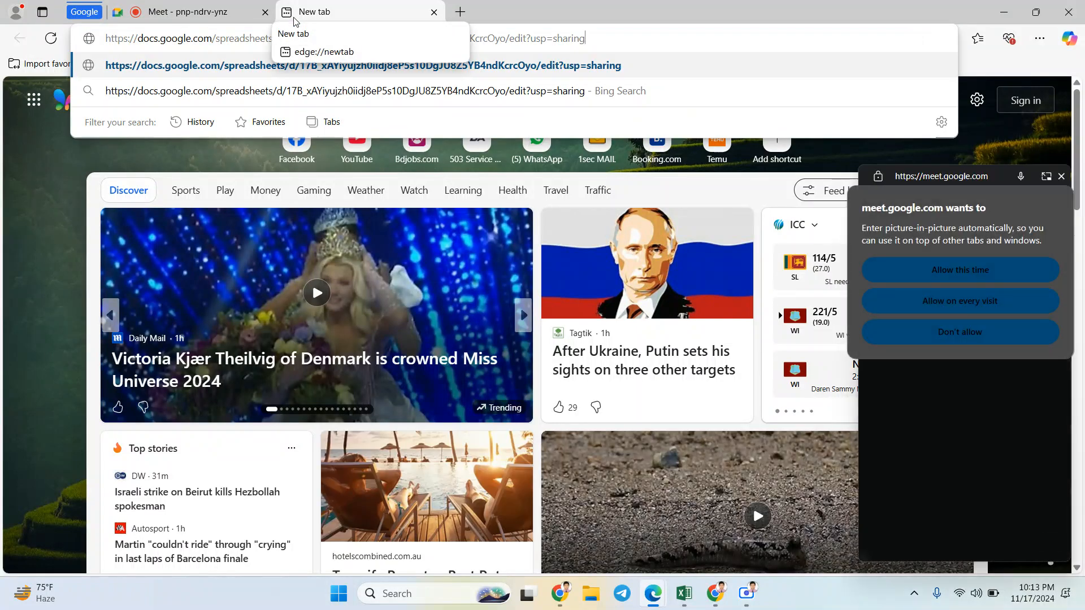
pyautogui.click(229, 11)
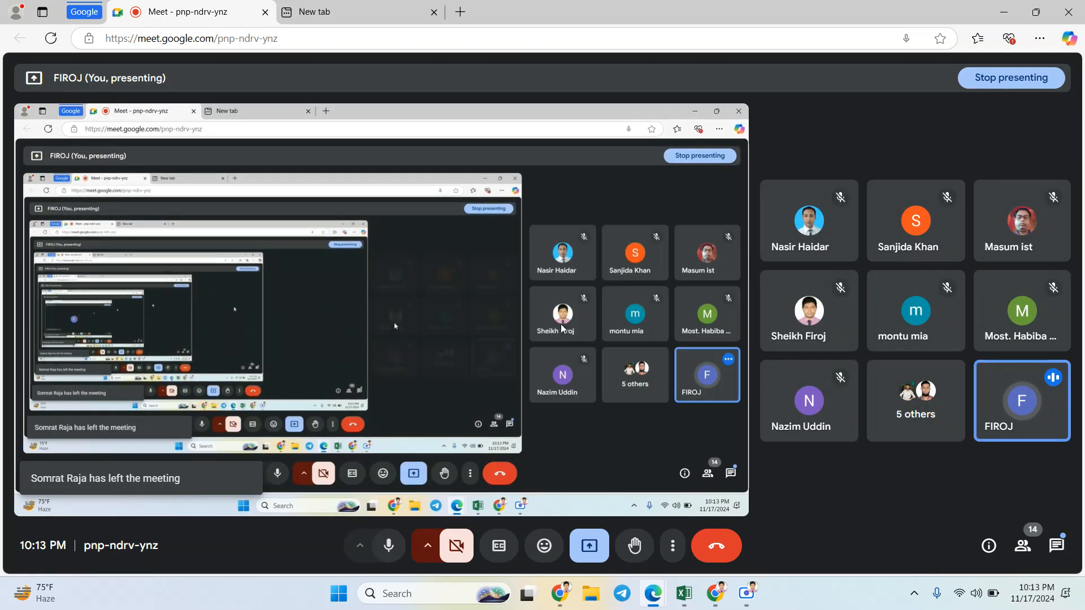
pyautogui.moveTo(715, 593)
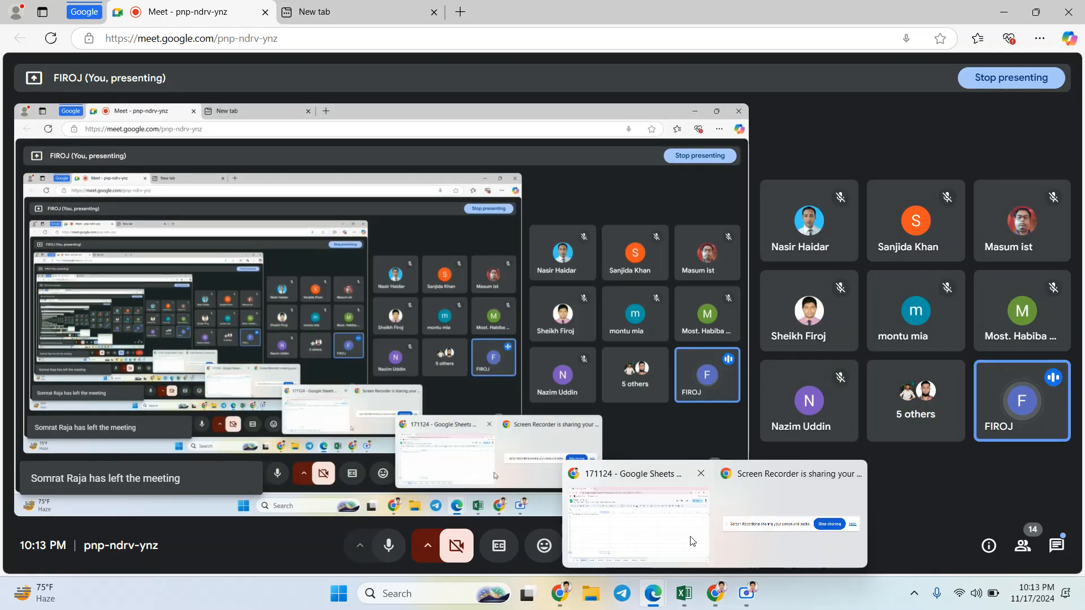
pyautogui.click(640, 533)
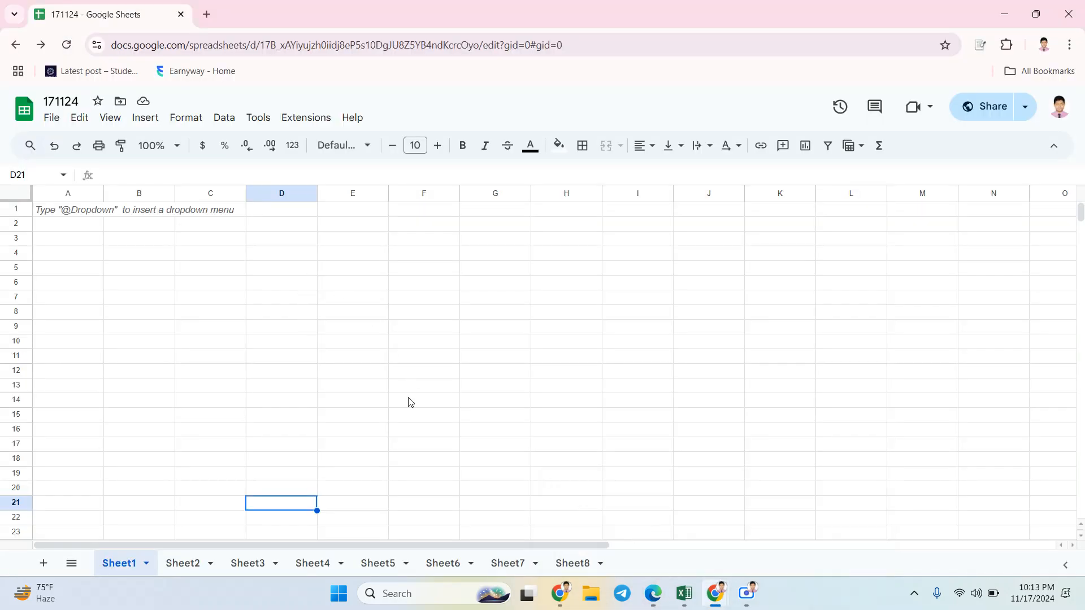
# Step: Merge cells E7:J12 on Sheet1 and paste the copied sharing link into the merged cell
pyautogui.moveTo(387, 300); pyautogui.dragTo(710, 374)
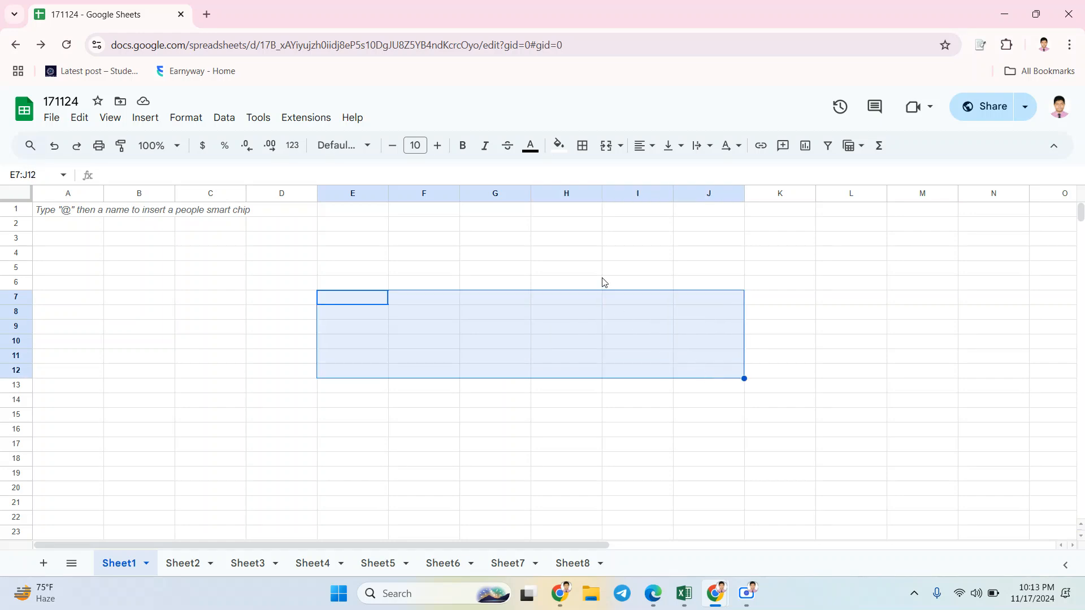
pyautogui.click(604, 148)
pyautogui.hotkey('ctrl', 'v')
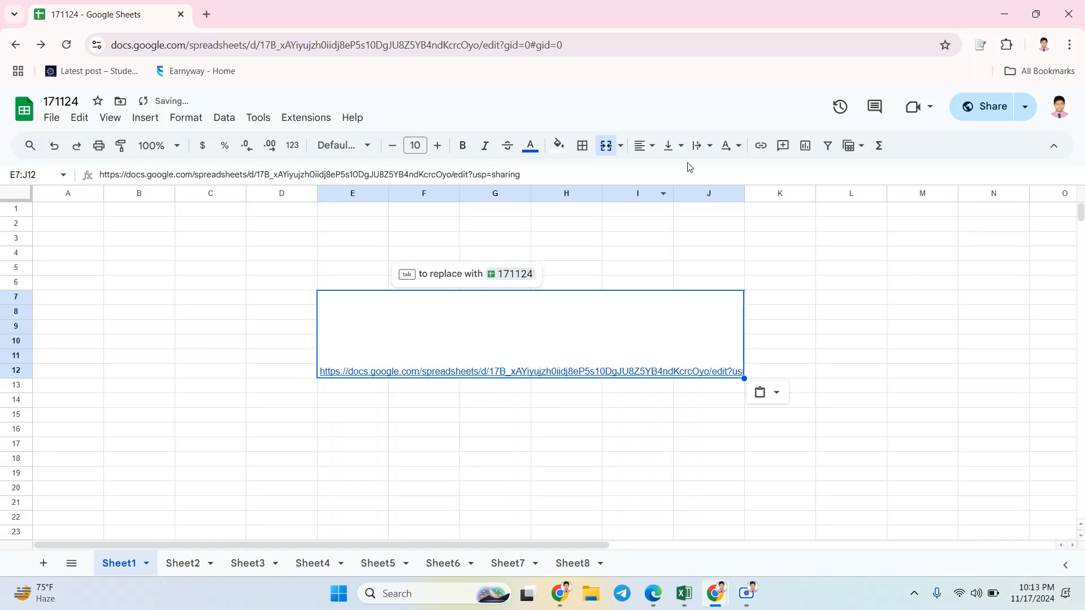
# Step: Align the link in merged cell E7:J12 to the center horizontally and the middle vertically
pyautogui.click(654, 147)
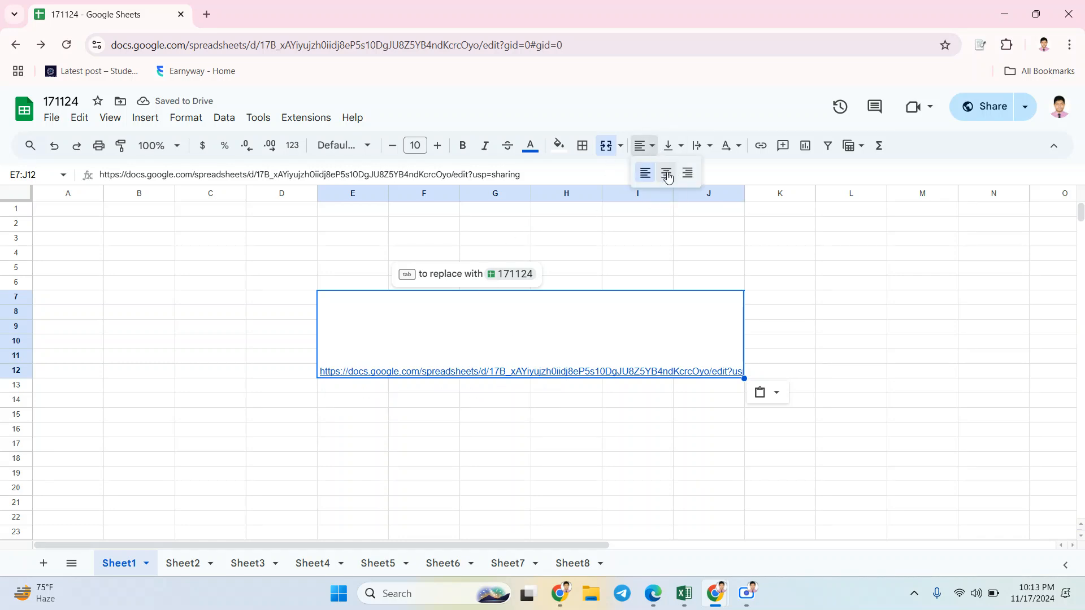
pyautogui.click(687, 172)
pyautogui.click(671, 146)
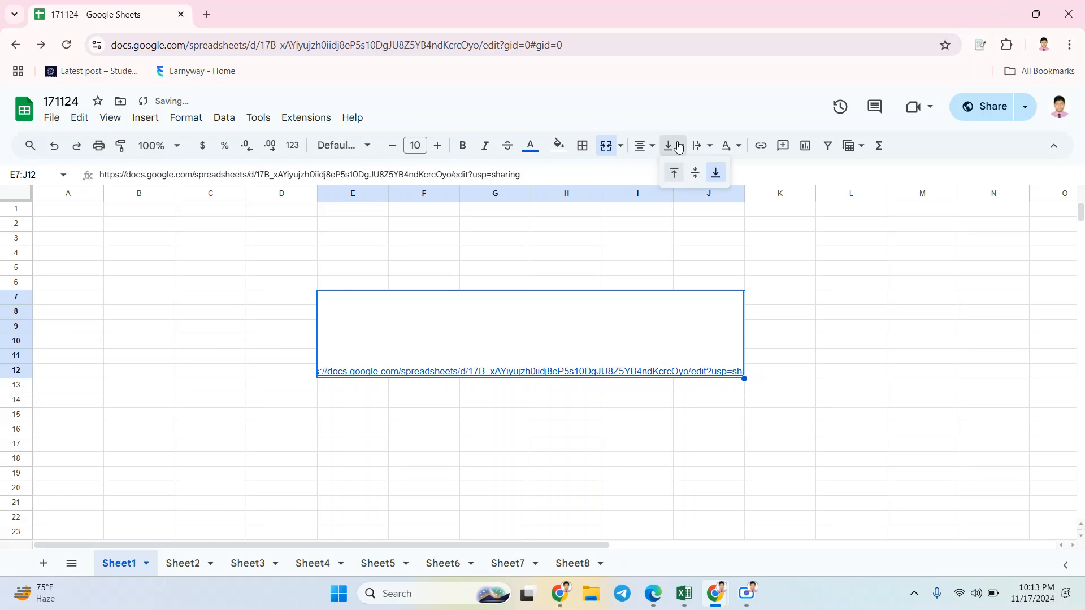
pyautogui.click(695, 173)
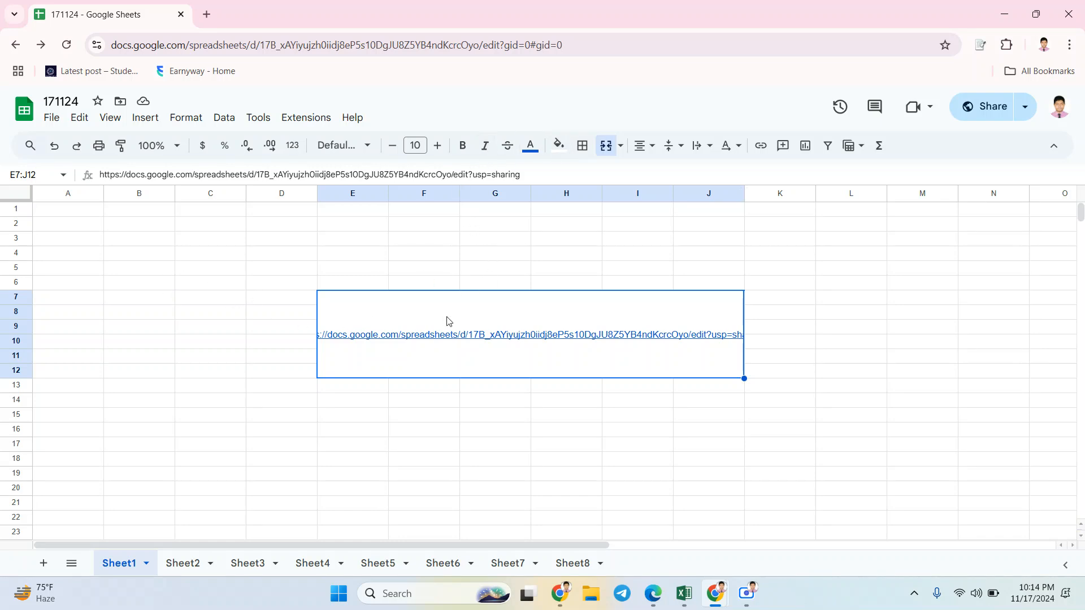
# Step: Dismiss the link preview and undo the vertical middle alignment of the merged cell E7:J12
pyautogui.moveTo(547, 341); pyautogui.dragTo(587, 284)
pyautogui.click(642, 318)
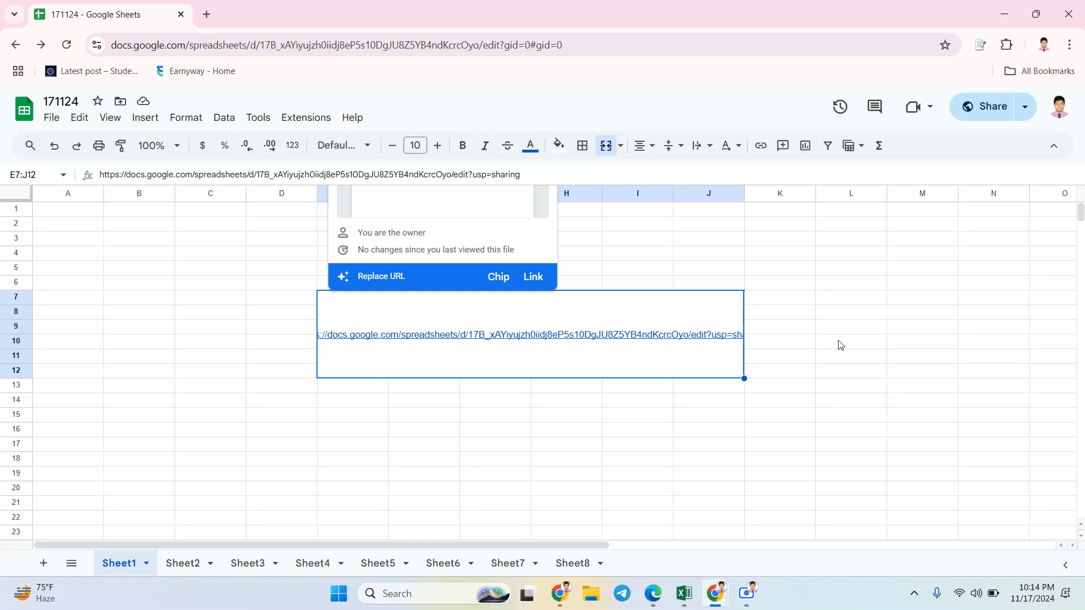
pyautogui.click(849, 345)
pyautogui.hotkey('ctrl', 'z')
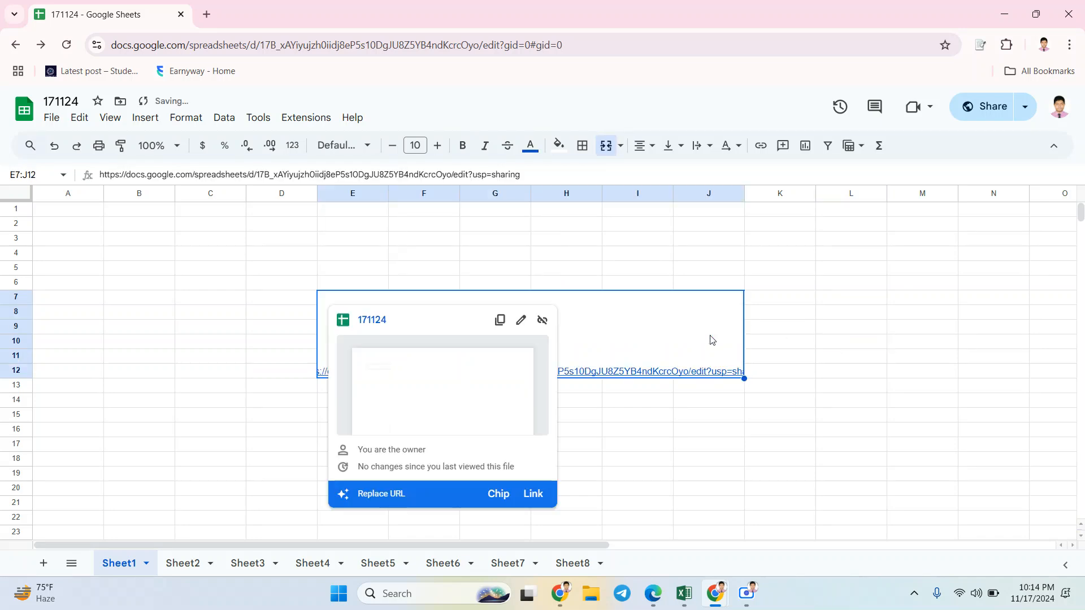
# Step: Delete the sharing link from merged cell E7:J12 on Sheet1, keeping the cell merged
pyautogui.click(690, 275)
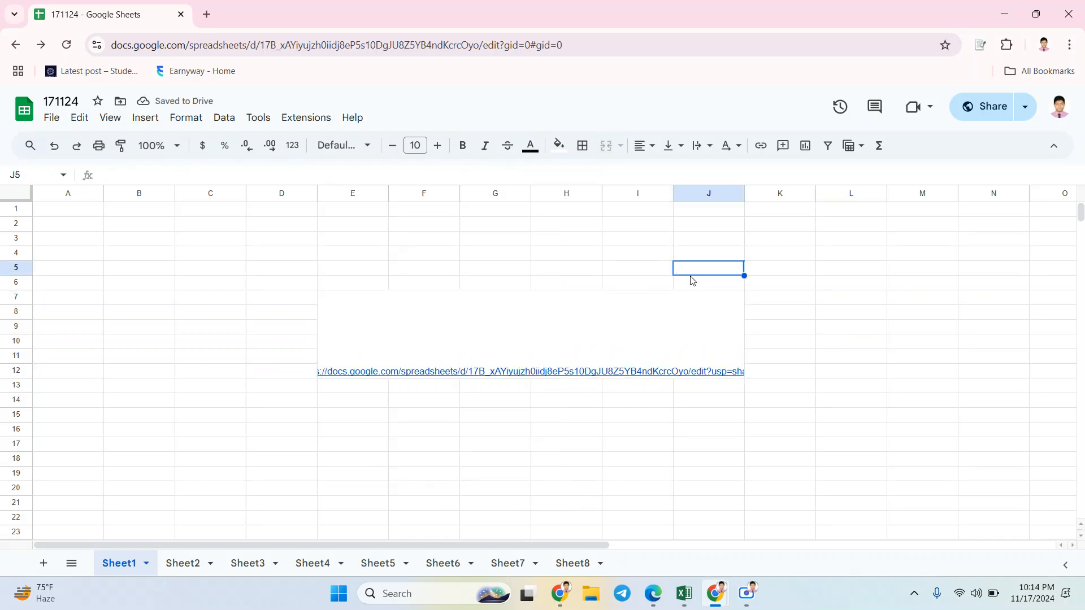
pyautogui.click(430, 305)
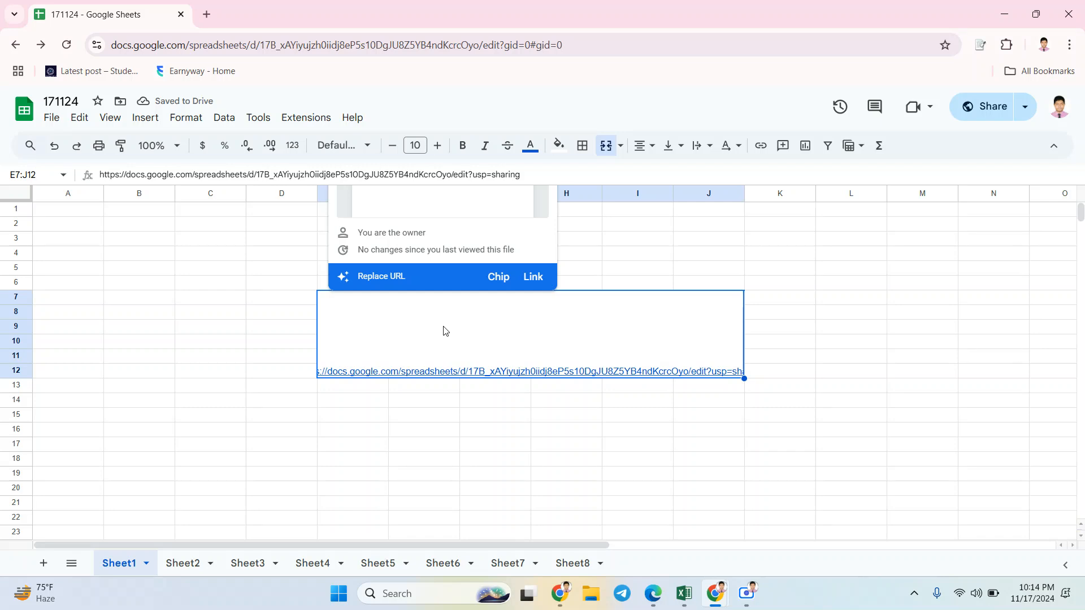
pyautogui.click(938, 342)
pyautogui.click(657, 328)
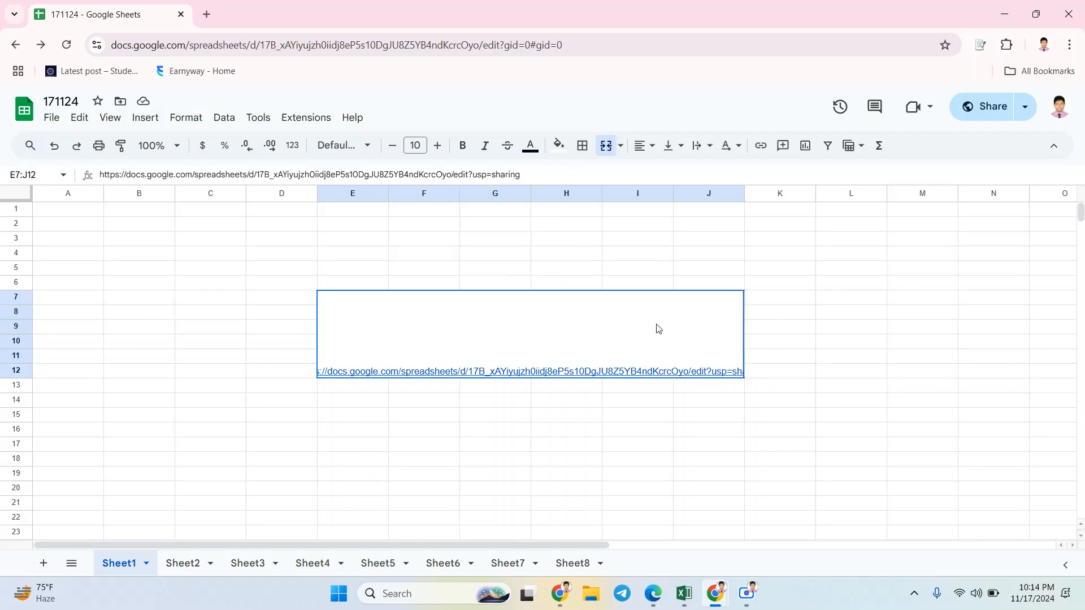
pyautogui.press('Delete')
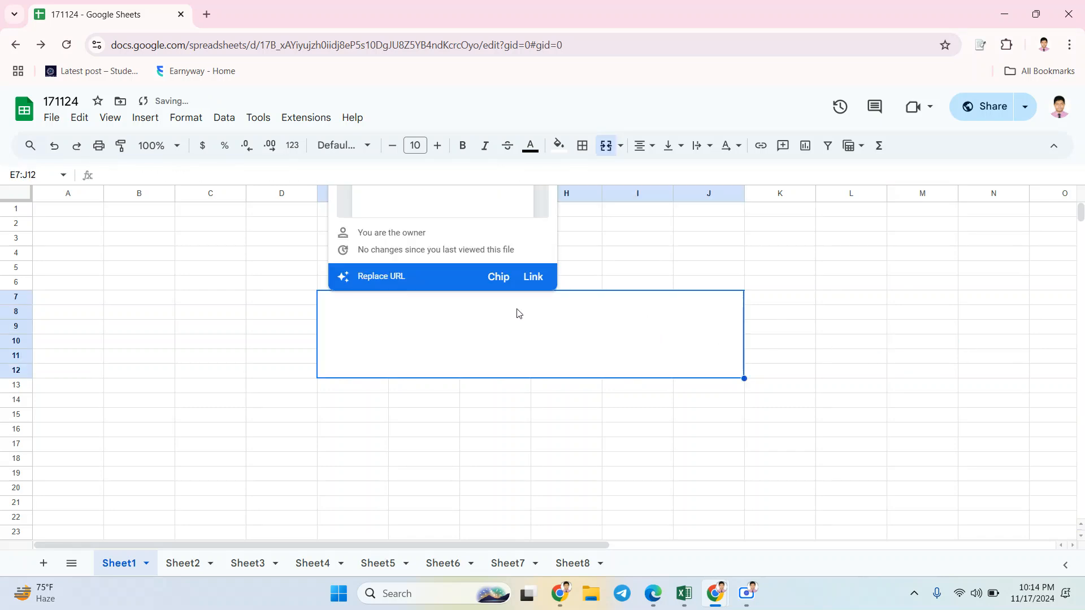
pyautogui.click(699, 268)
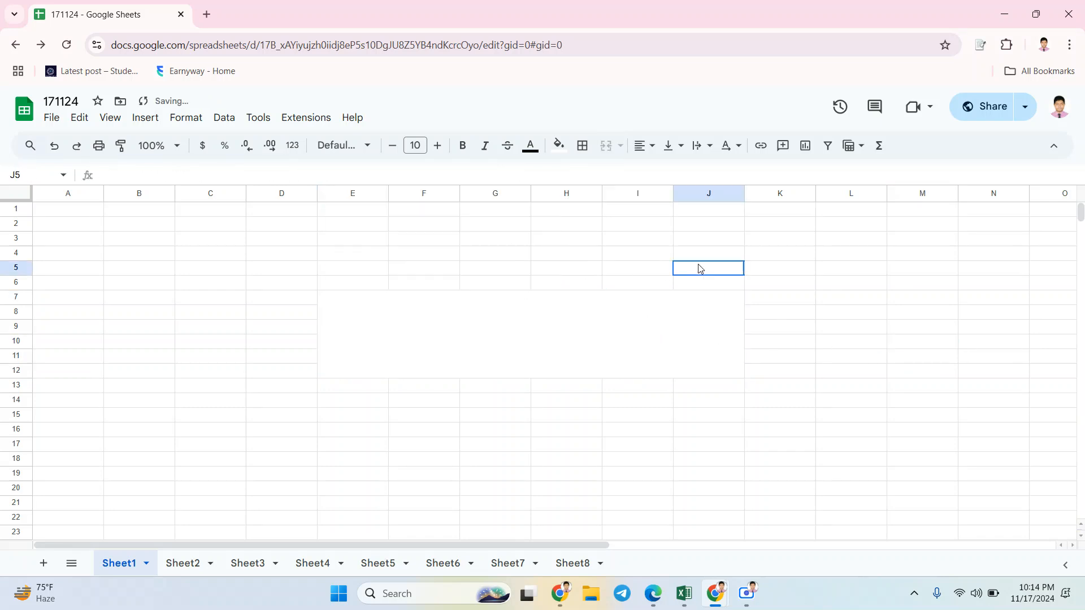
pyautogui.click(388, 339)
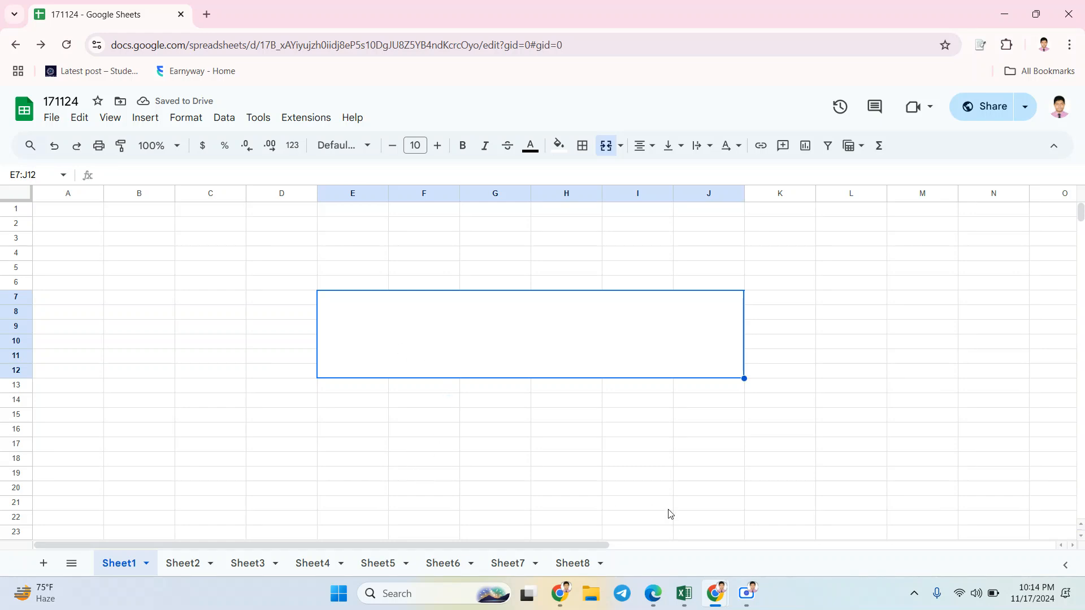
# Step: Switch to the Google Meet call in Edge
pyautogui.moveTo(730, 601)
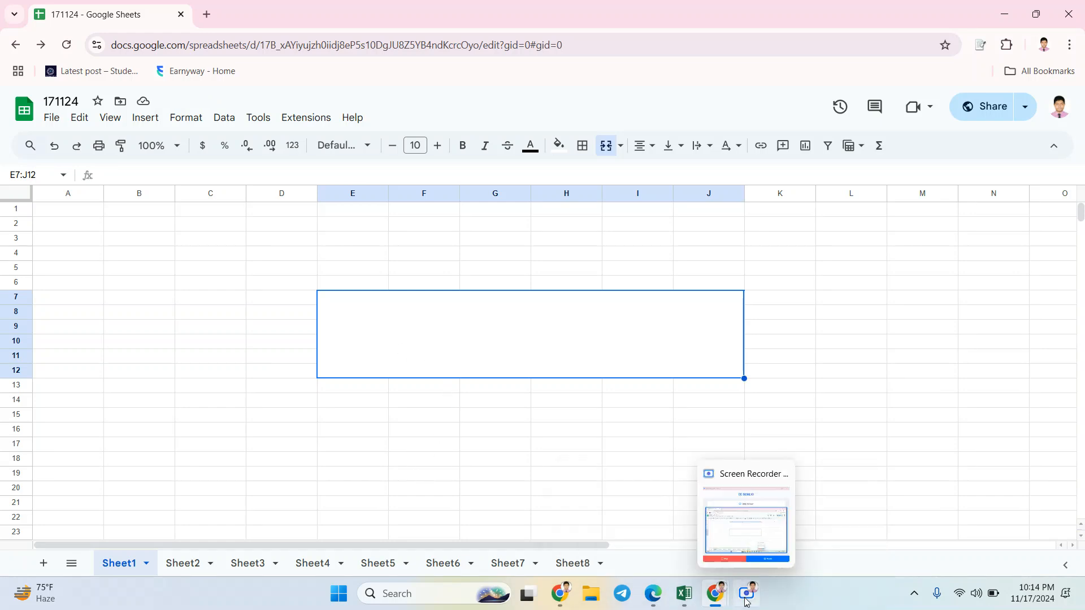
pyautogui.moveTo(658, 600)
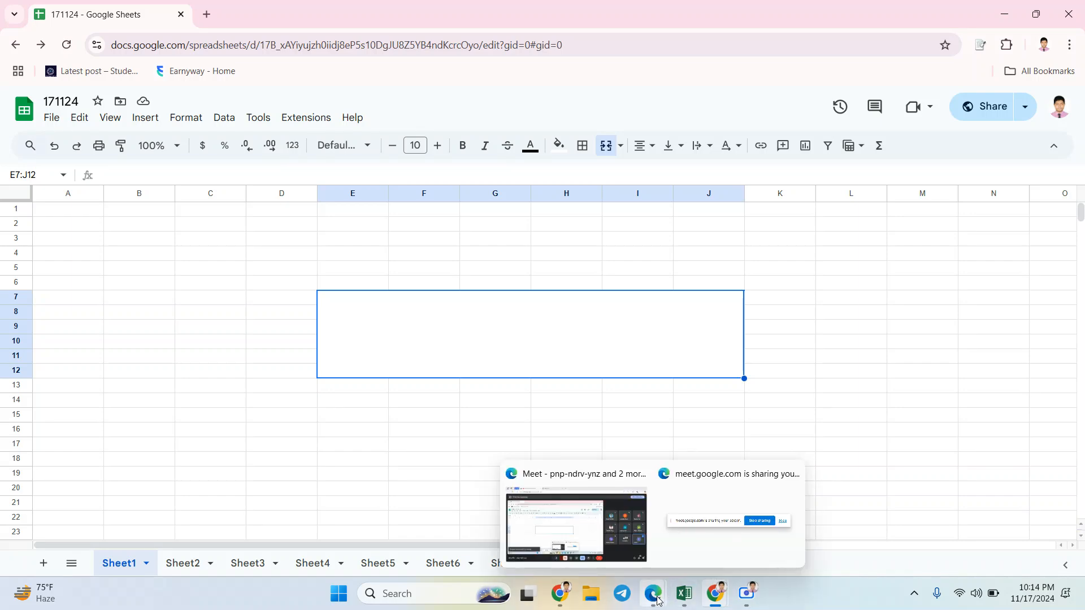
pyautogui.click(576, 528)
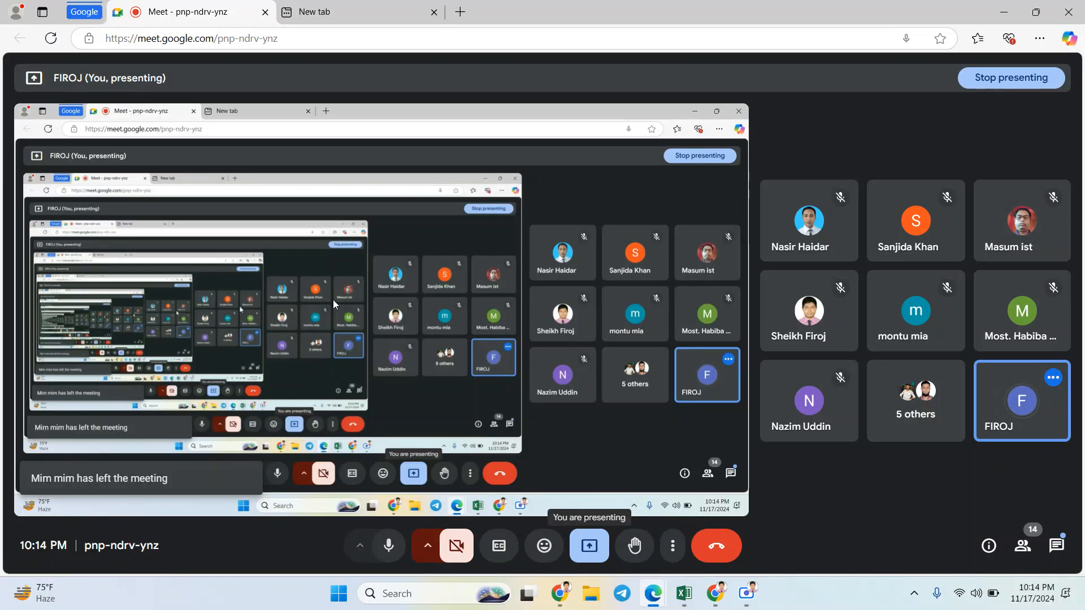
# Step: Switch to the Excel Course workbook and review sheet 11's Find exercise, sales table, average and count examples, and empty rows 31 and 32
pyautogui.moveTo(565, 601)
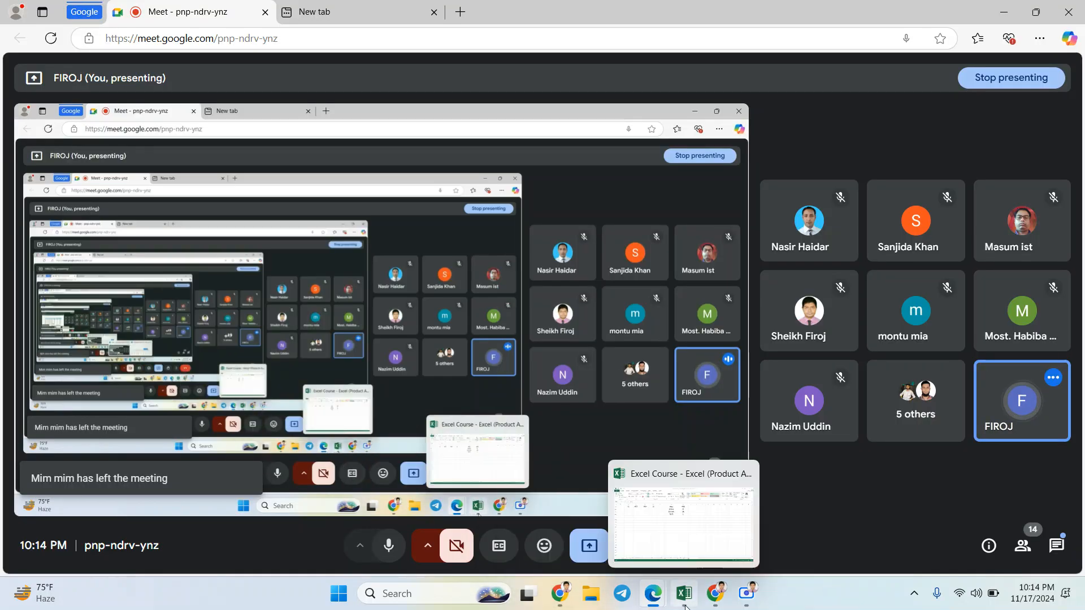
pyautogui.click(684, 594)
pyautogui.scroll(8, 384, 324)
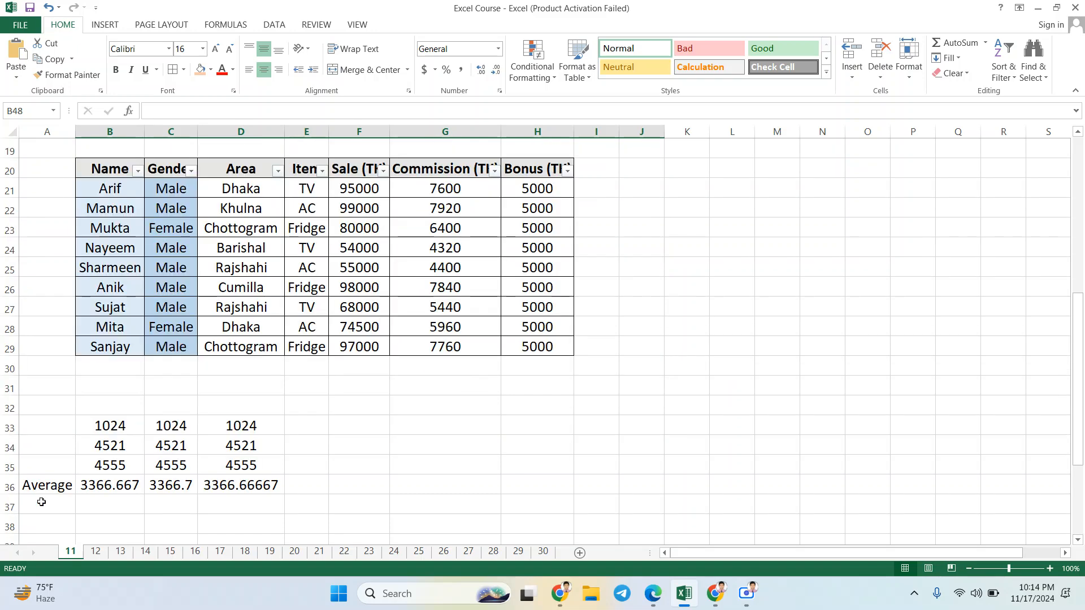
pyautogui.scroll(-4, 108, 473)
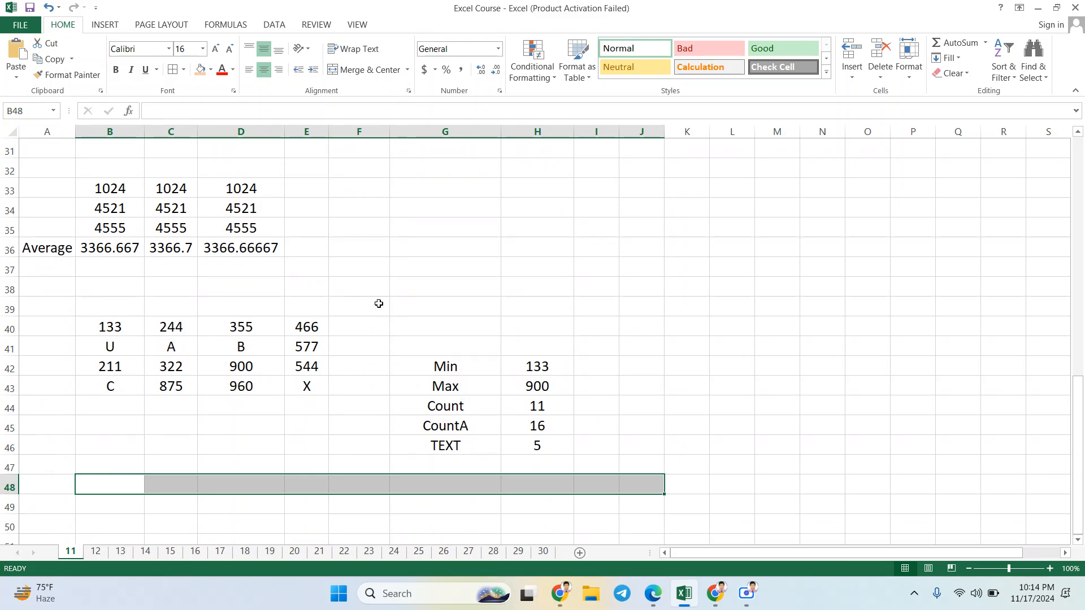
pyautogui.scroll(10, 379, 304)
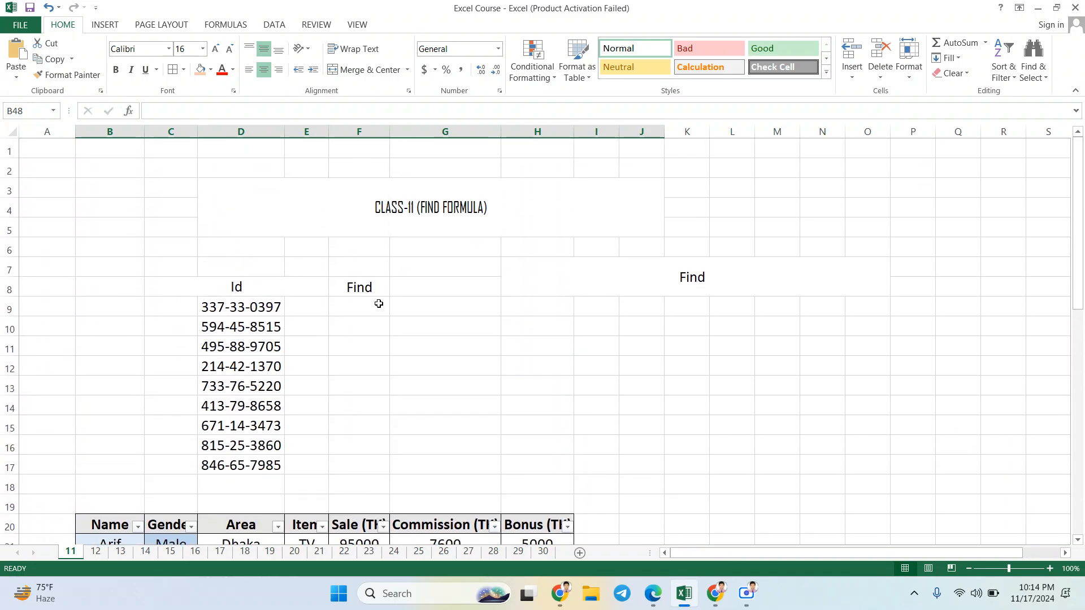
pyautogui.scroll(-5, 460, 338)
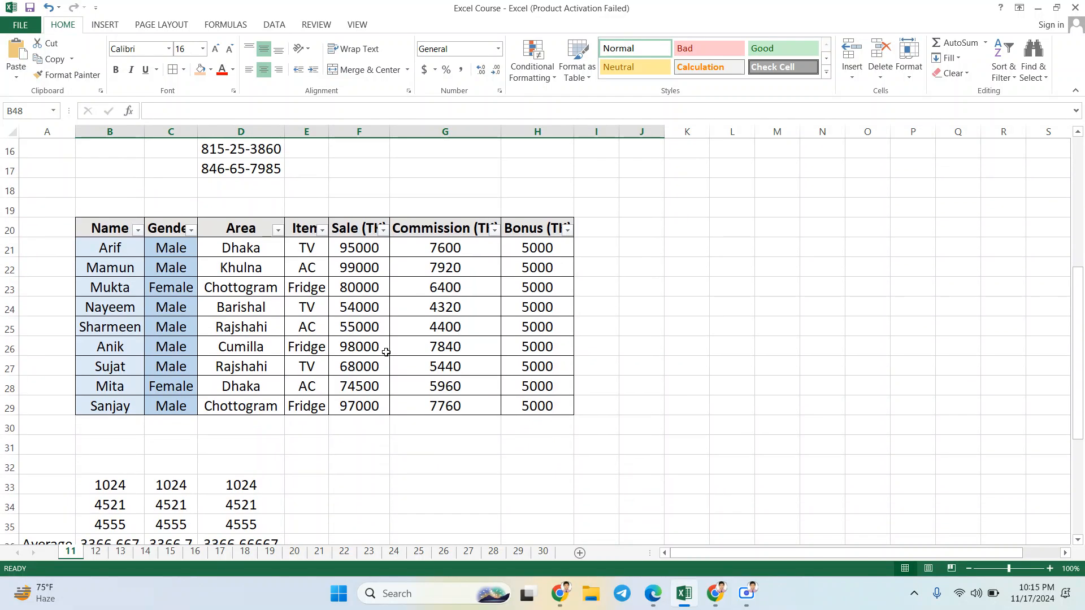
pyautogui.scroll(-1, 386, 351)
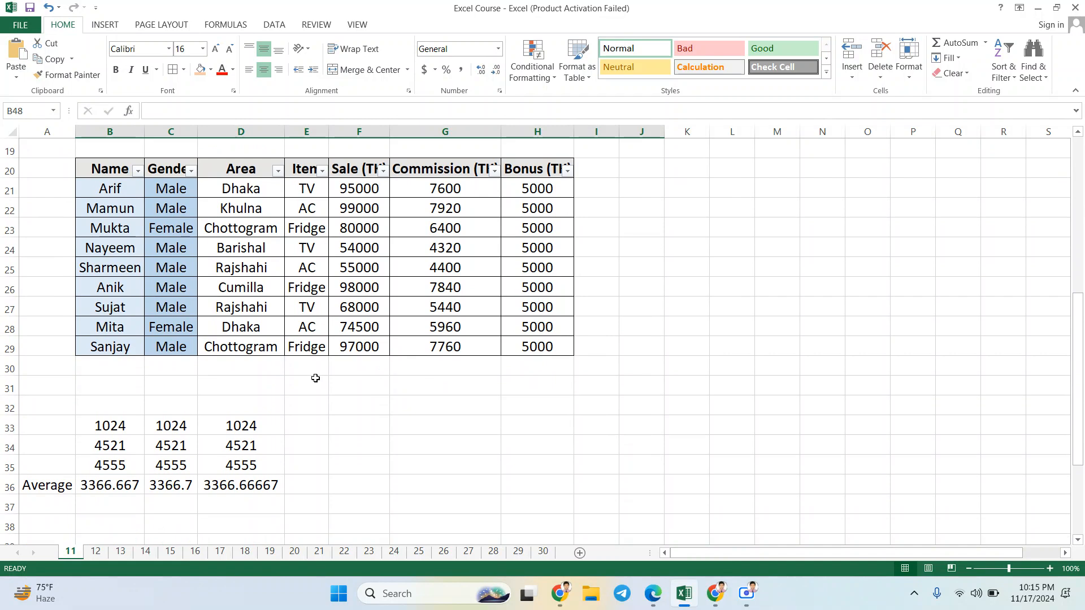
pyautogui.click(205, 389)
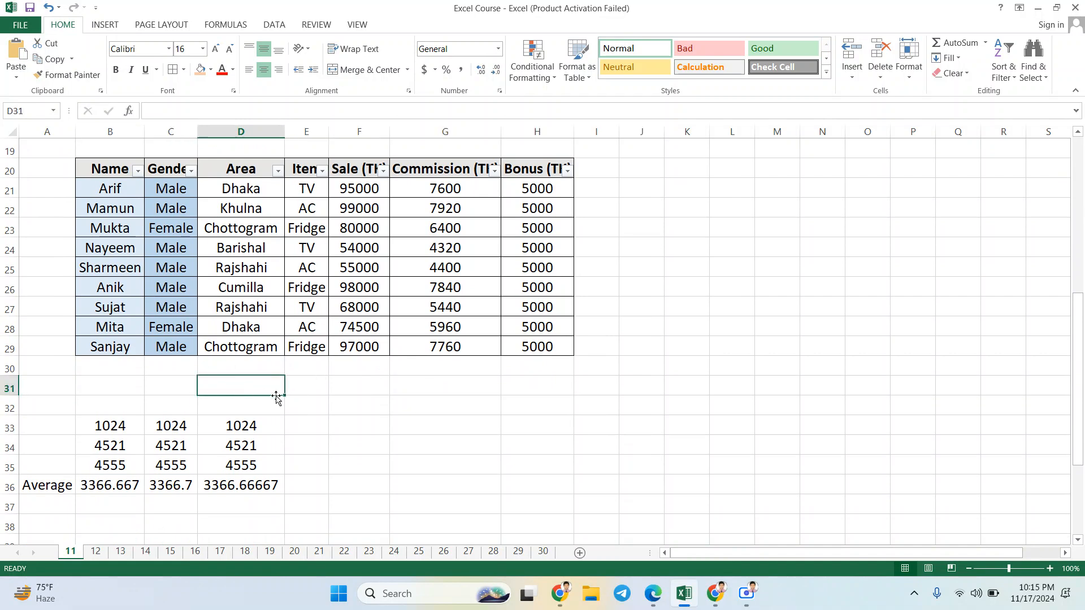
pyautogui.moveTo(274, 390); pyautogui.dragTo(598, 404)
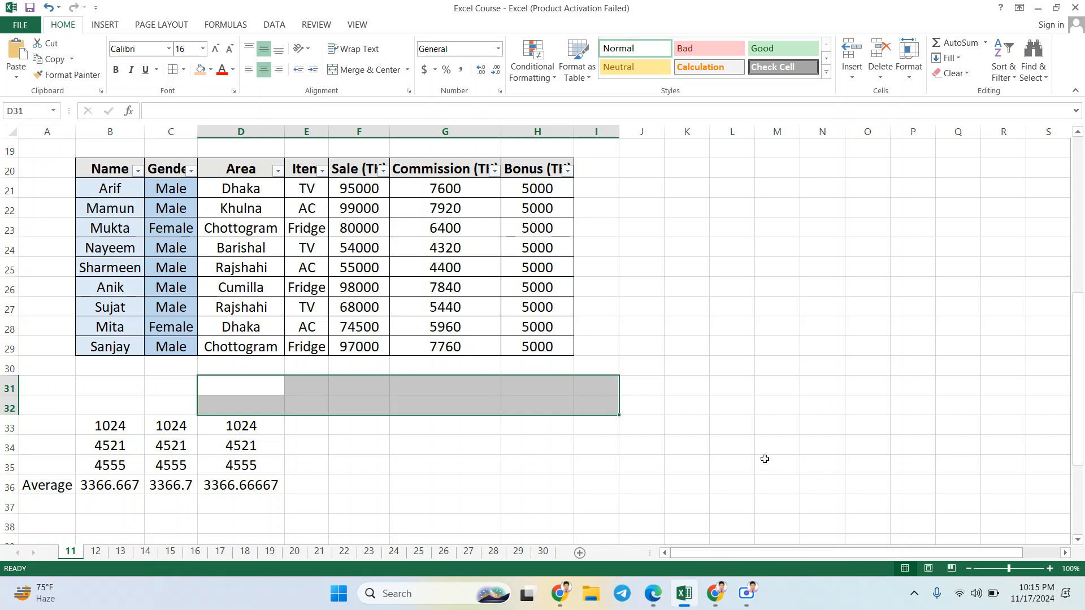
pyautogui.click(701, 437)
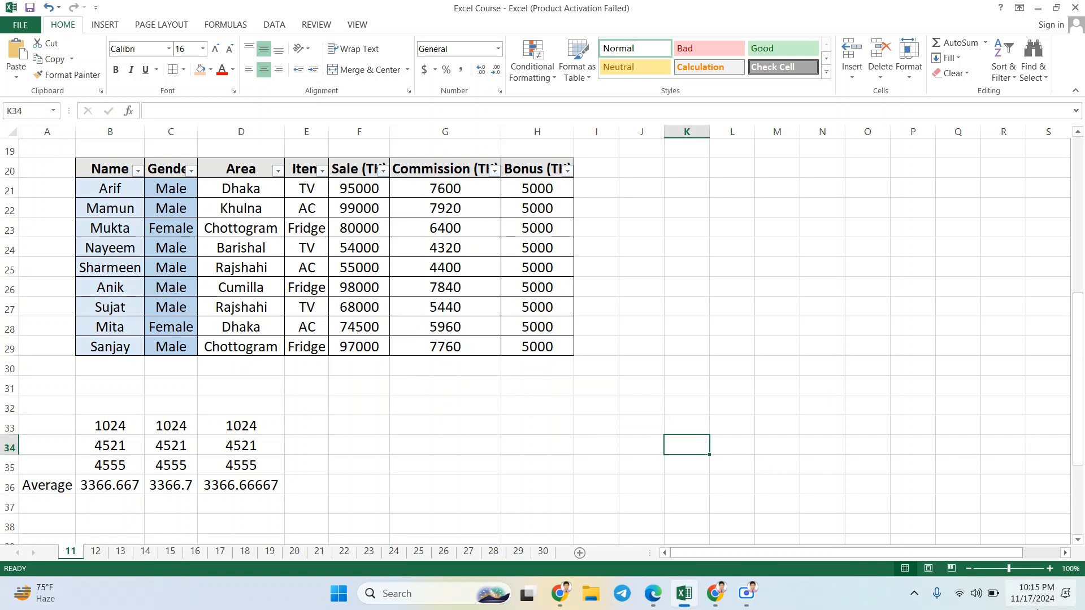
# Step: Check the November 2024 dates in the system calendar and close it
pyautogui.click(1035, 600)
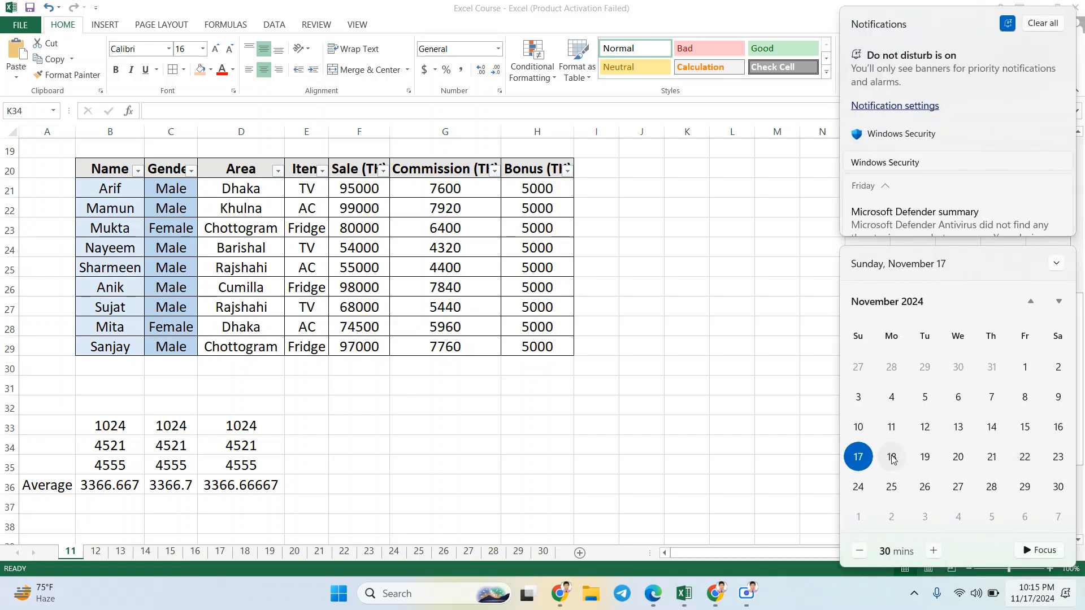
pyautogui.click(639, 362)
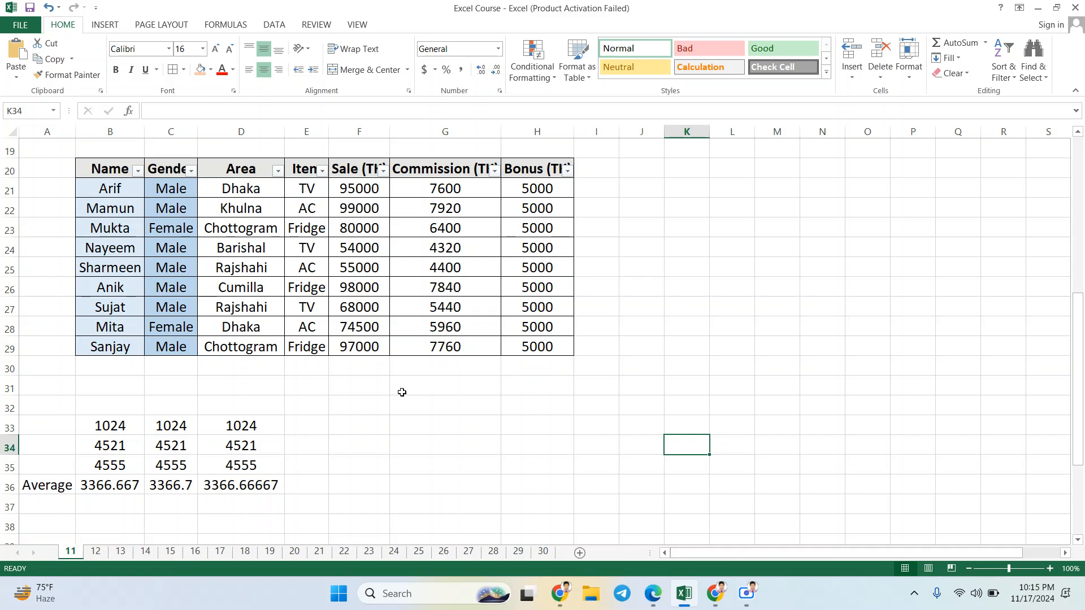
# Step: Select the first row of values in the average example, B33:D33, on sheet 11
pyautogui.click(339, 420)
pyautogui.moveTo(239, 426); pyautogui.dragTo(114, 428)
pyautogui.click(113, 428)
pyautogui.click(184, 427)
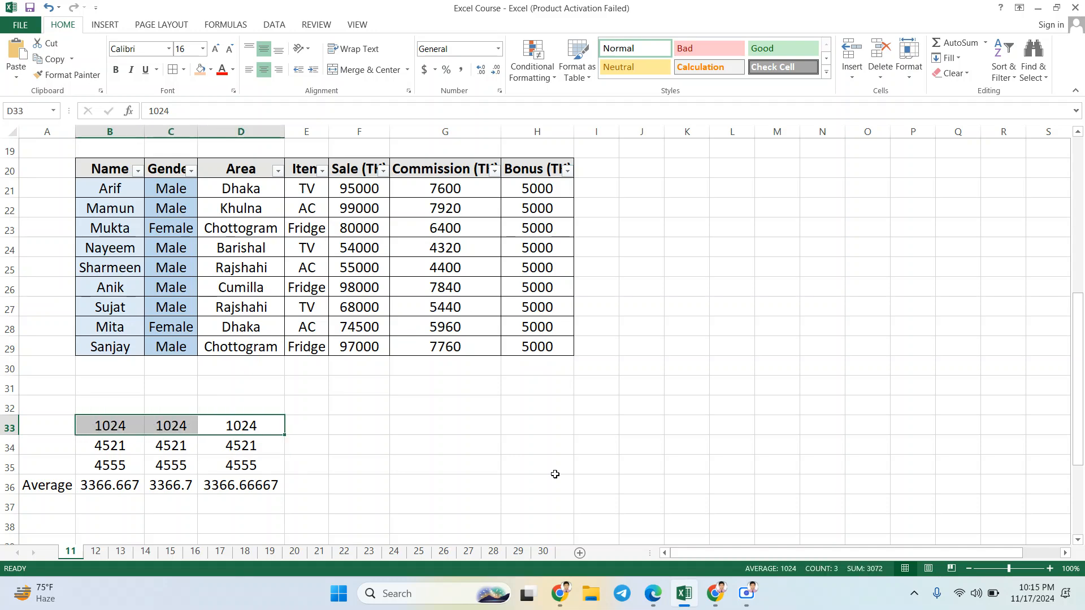
# Step: Return from Excel to the Google Meet call in Edge and preview the Screen Recorder window
pyautogui.moveTo(656, 582)
pyautogui.click(557, 497)
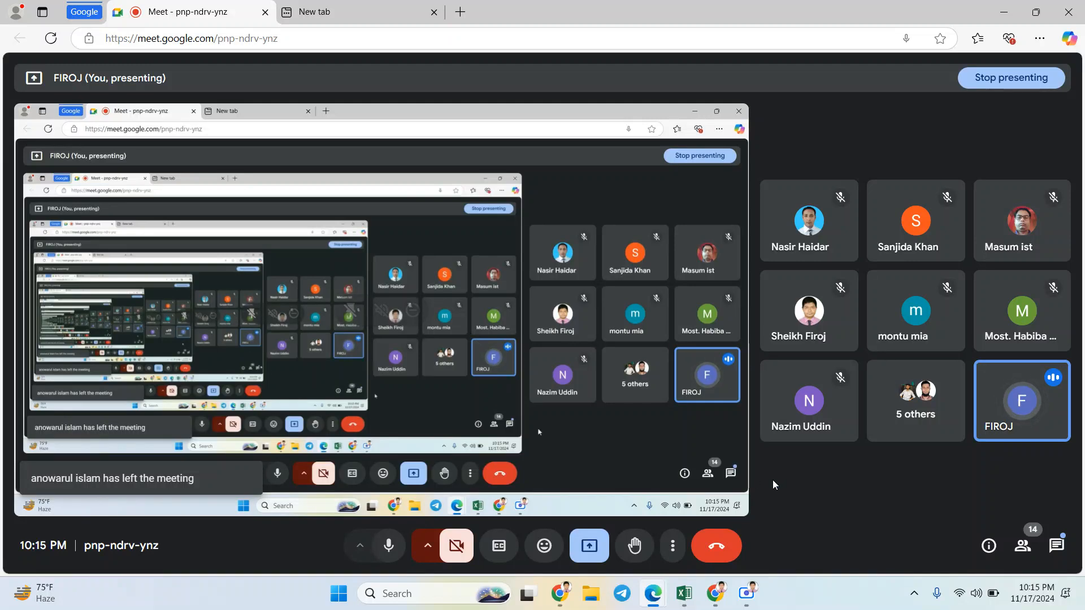
pyautogui.moveTo(747, 593)
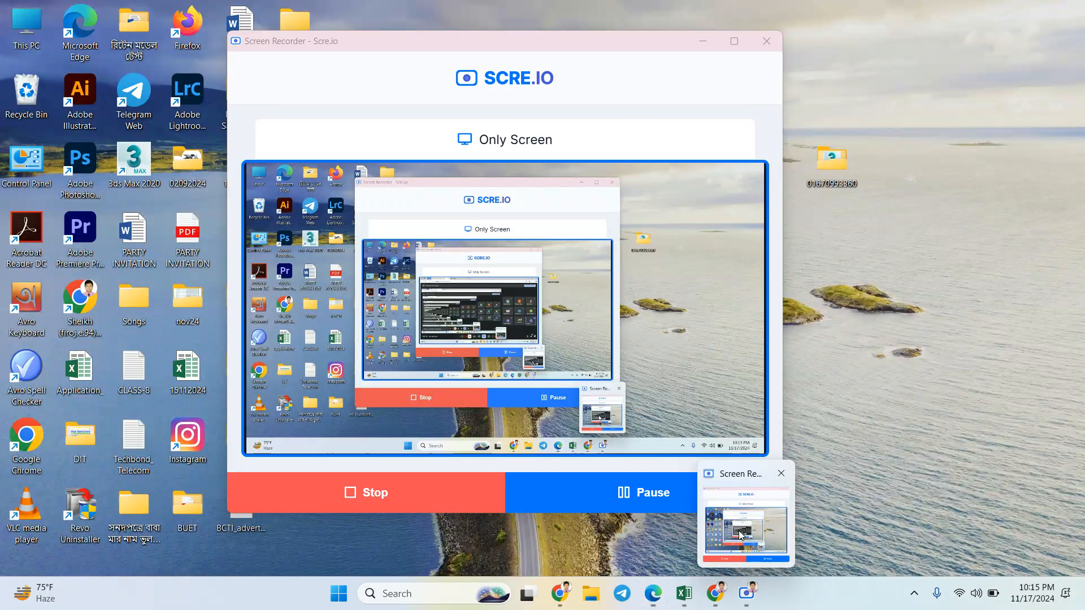